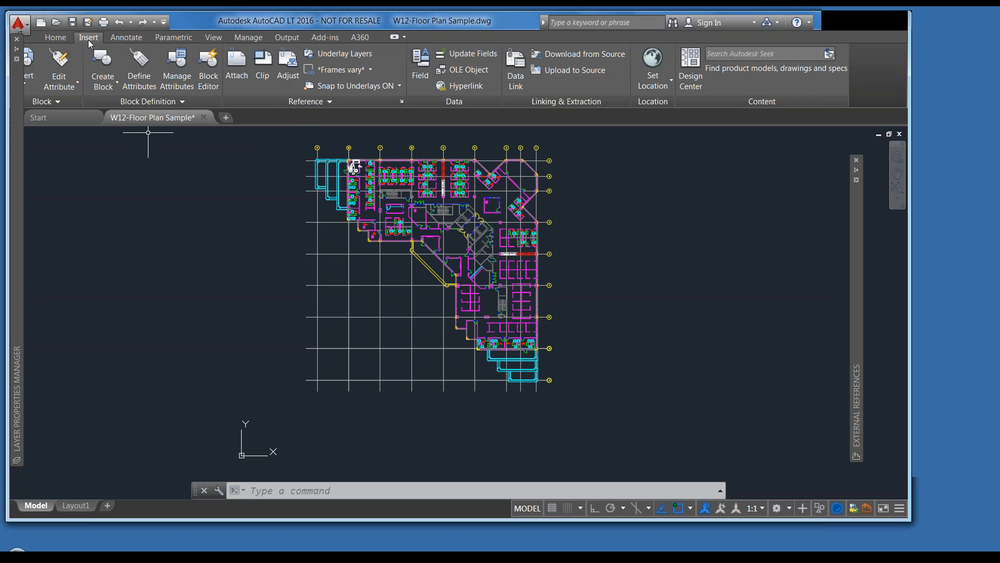
Step: Open the External References palette and widen it enough to show the Saved Path column in full
{"action": "left_click", "coordinate": [402, 103]}
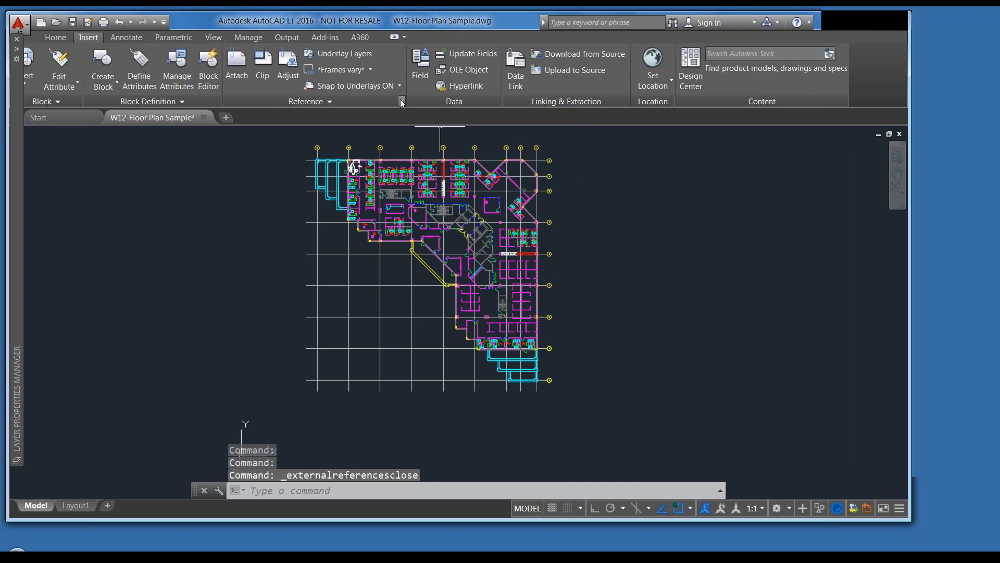
{"action": "left_click", "coordinate": [402, 103]}
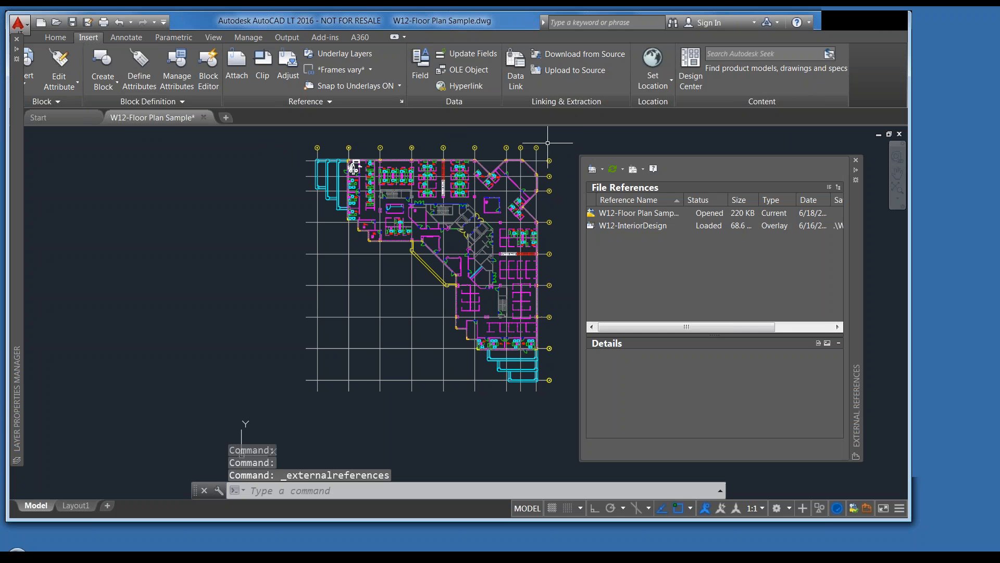
{"action": "left_click_drag", "start_coordinate": [580, 239], "coordinate": [235, 239]}
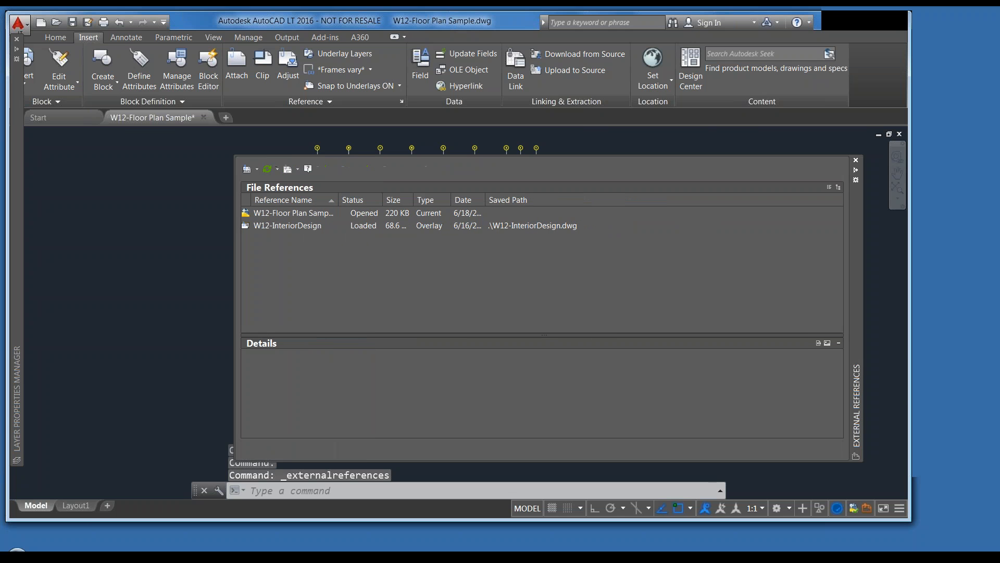
Step: Inspect the W12-Floor Plan Sample and W12-InteriorDesign reference details, and fit the Reference Name and Size columns to their contents
{"action": "left_click", "coordinate": [291, 215]}
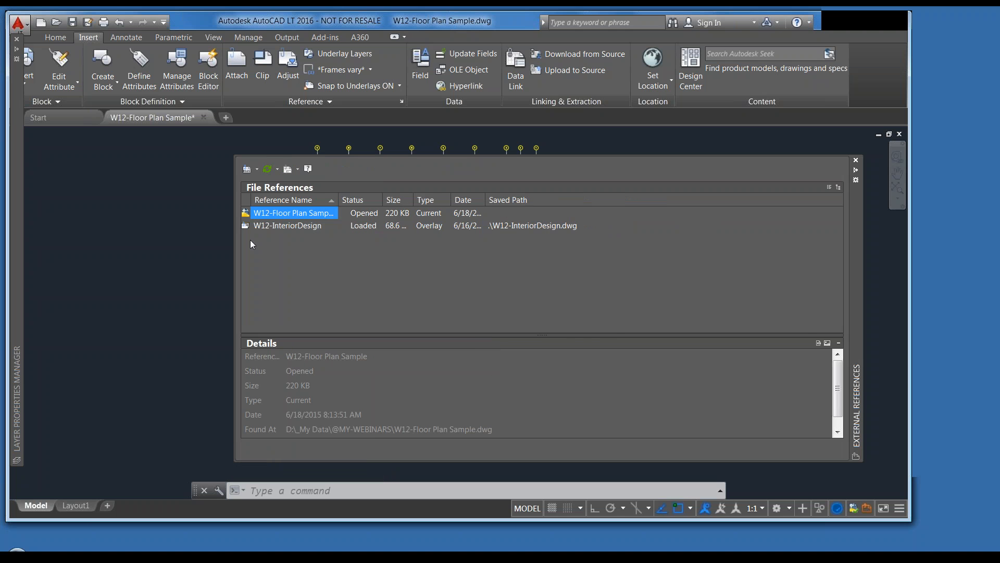
{"action": "left_click", "coordinate": [294, 228]}
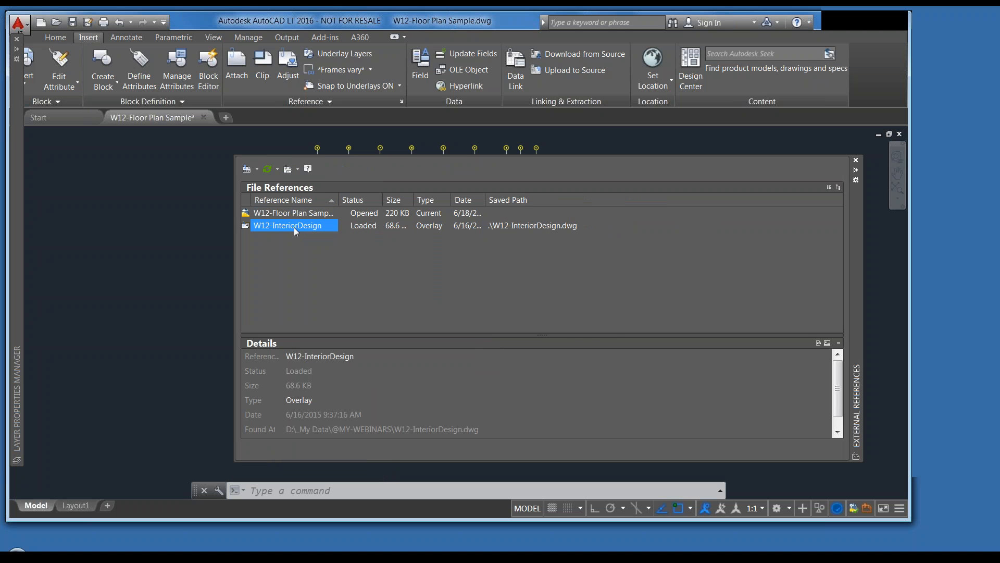
{"action": "double_click", "coordinate": [336, 199]}
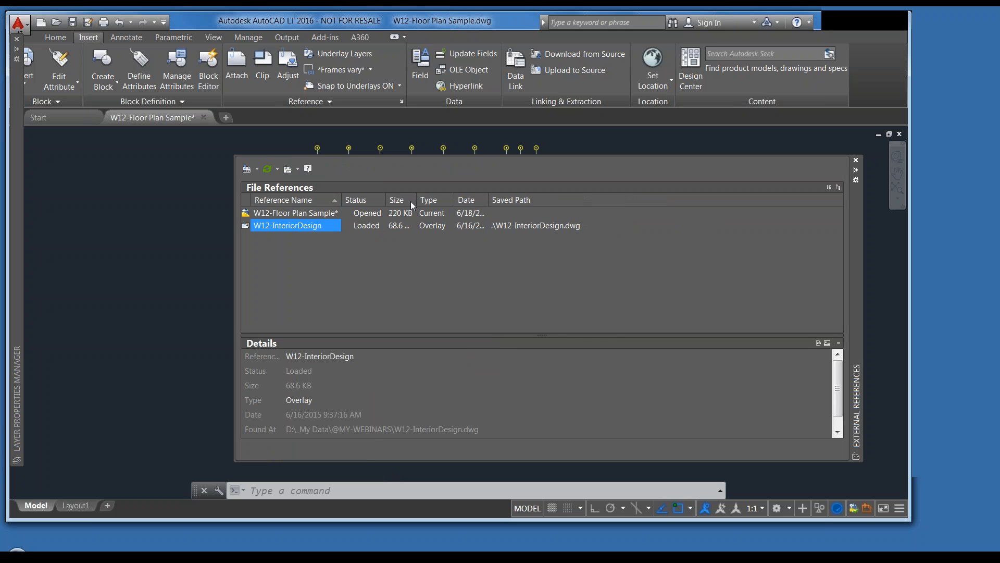
{"action": "double_click", "coordinate": [417, 200]}
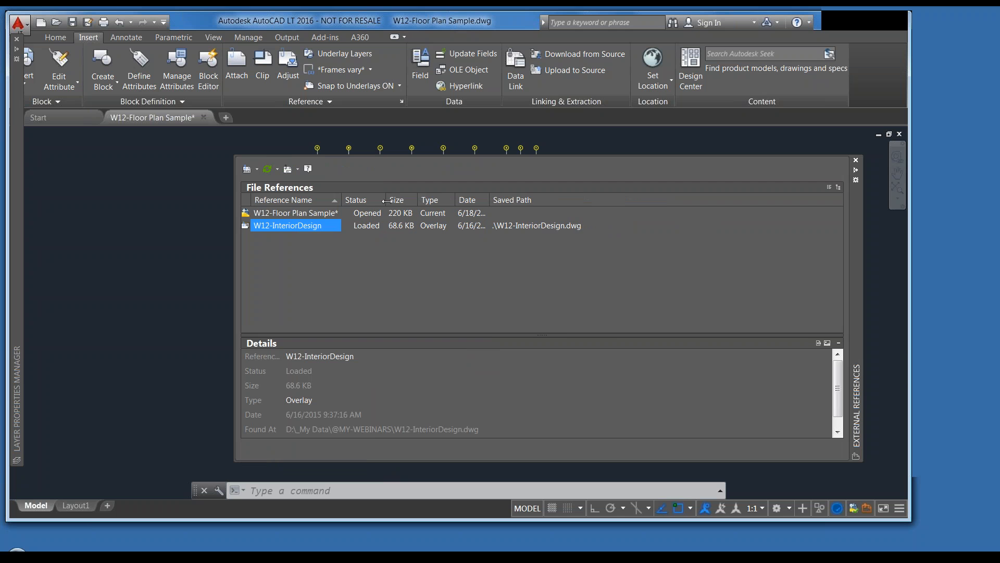
{"action": "mouse_move", "coordinate": [286, 227]}
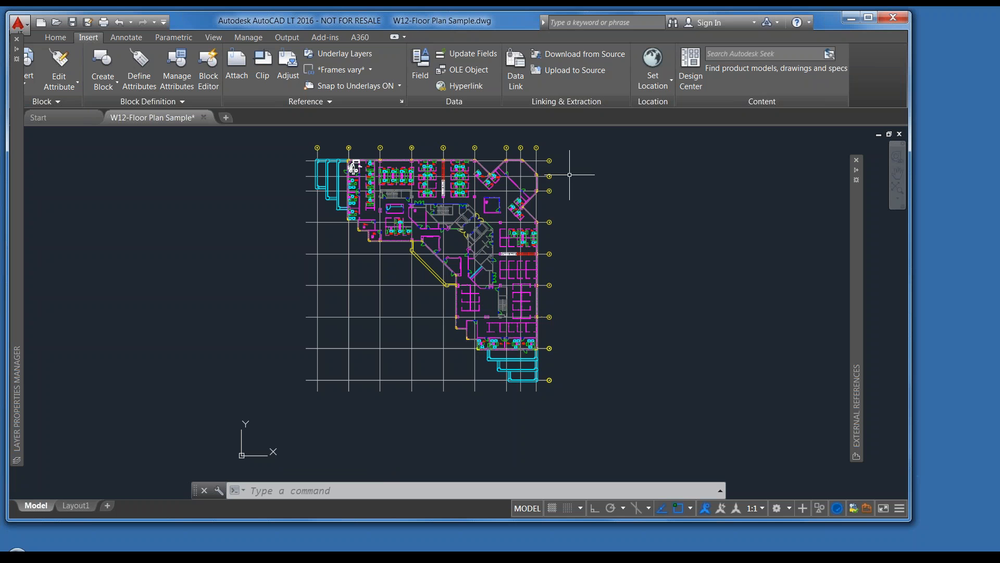
Step: Open the W12-InteriorDesign xref as its own drawing and inspect its W12-Floor Plan Sample reference in the External References palette
{"action": "left_click", "coordinate": [455, 177]}
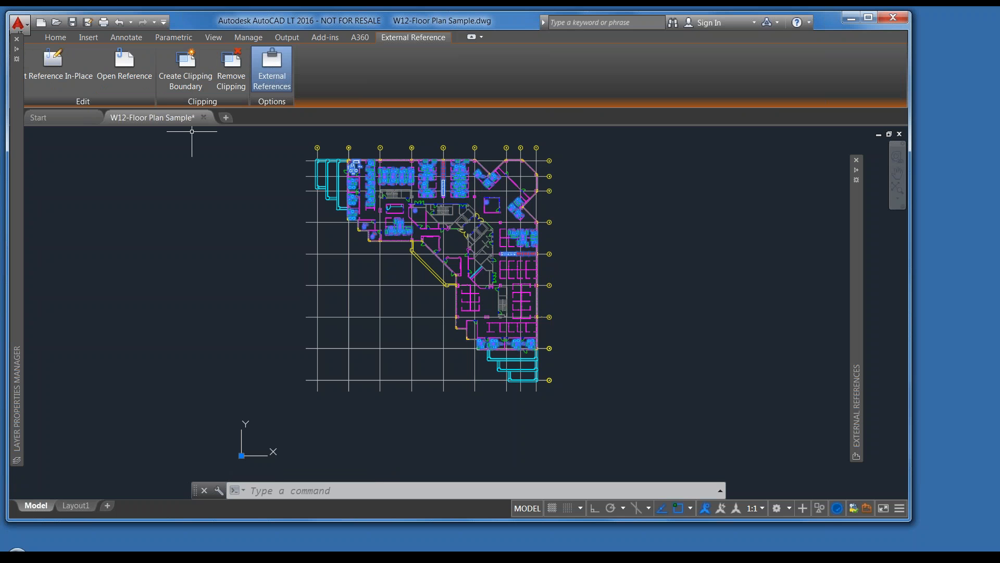
{"action": "left_click", "coordinate": [132, 69]}
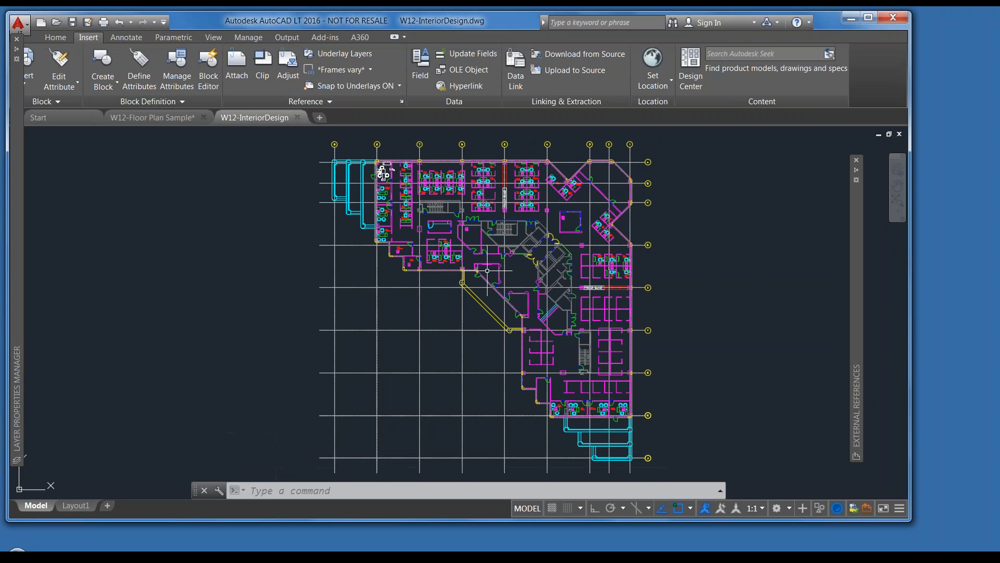
{"action": "type", "text": "XREF"}
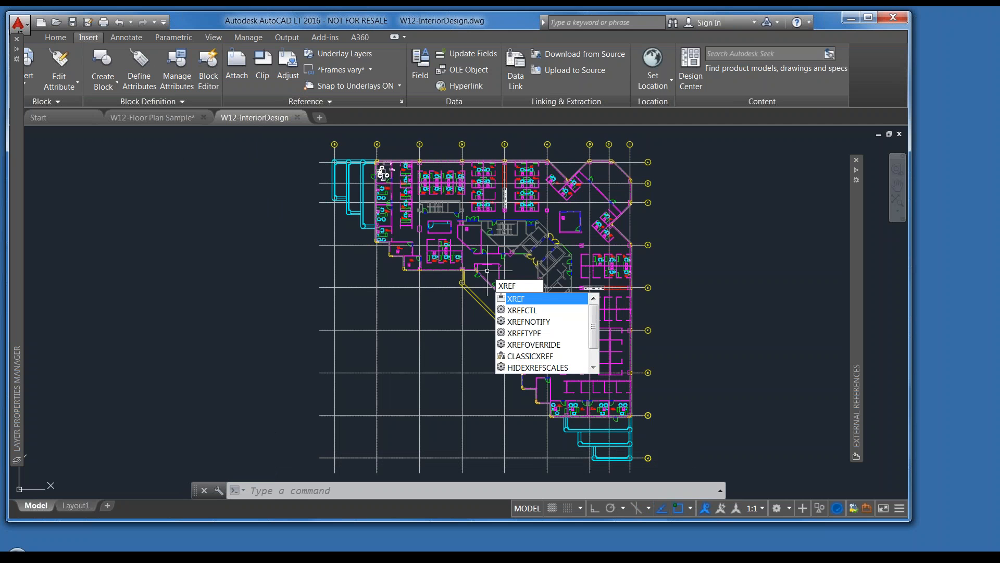
{"action": "key", "text": "Return"}
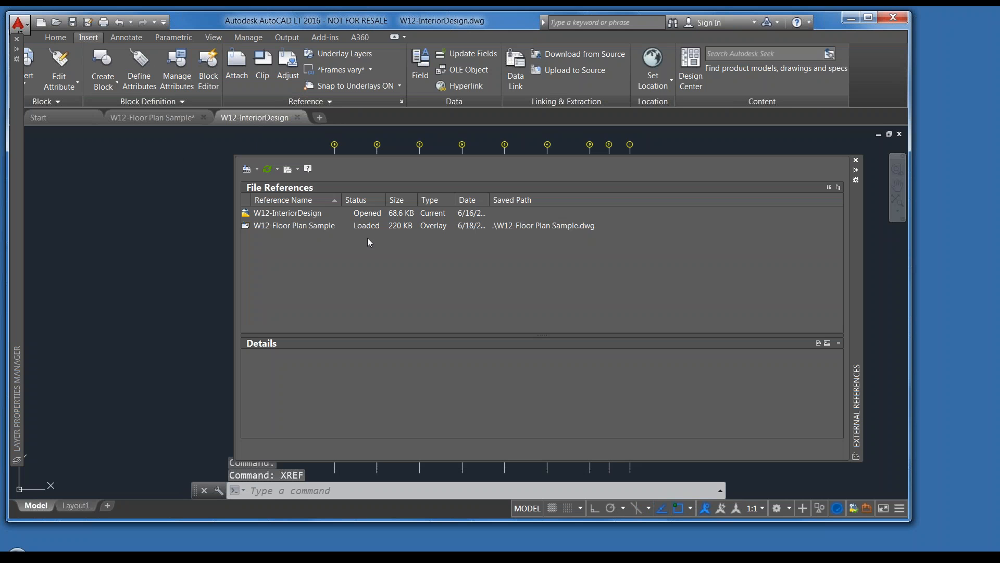
{"action": "left_click", "coordinate": [316, 224]}
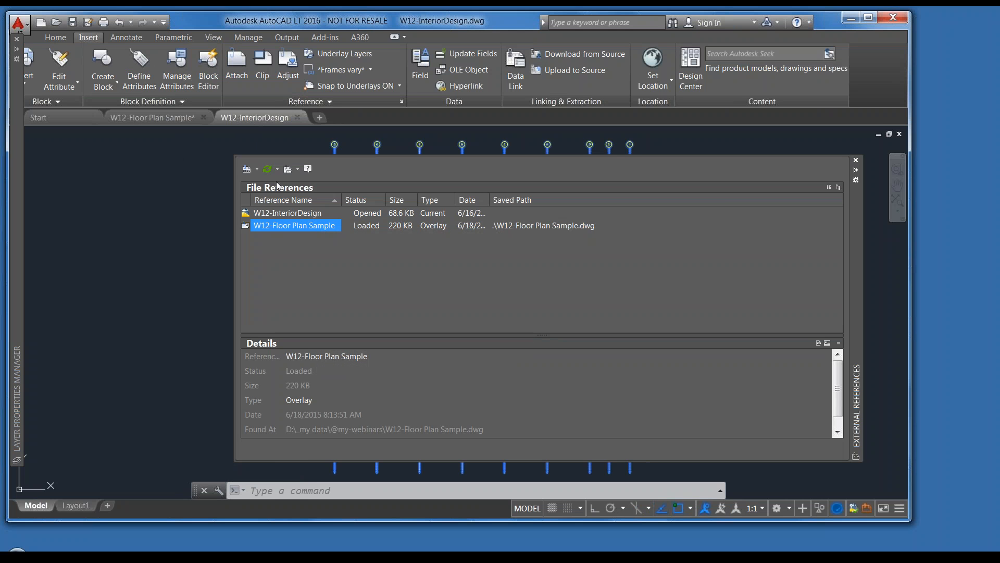
{"action": "left_click", "coordinate": [856, 170]}
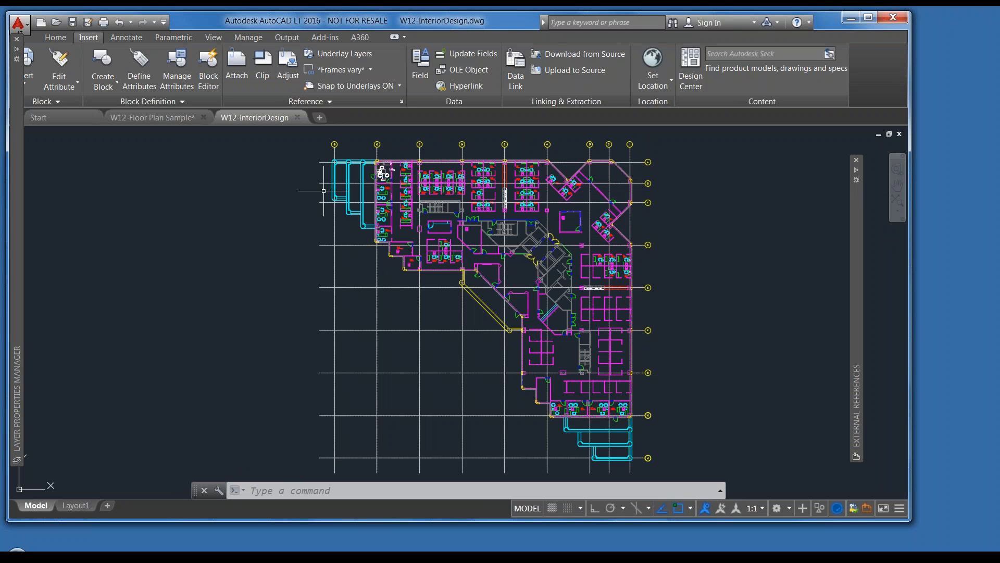
Step: Return to the W12-Floor Plan Sample drawing and redisplay the External References palette with the interior design xref selected
{"action": "left_click", "coordinate": [169, 119]}
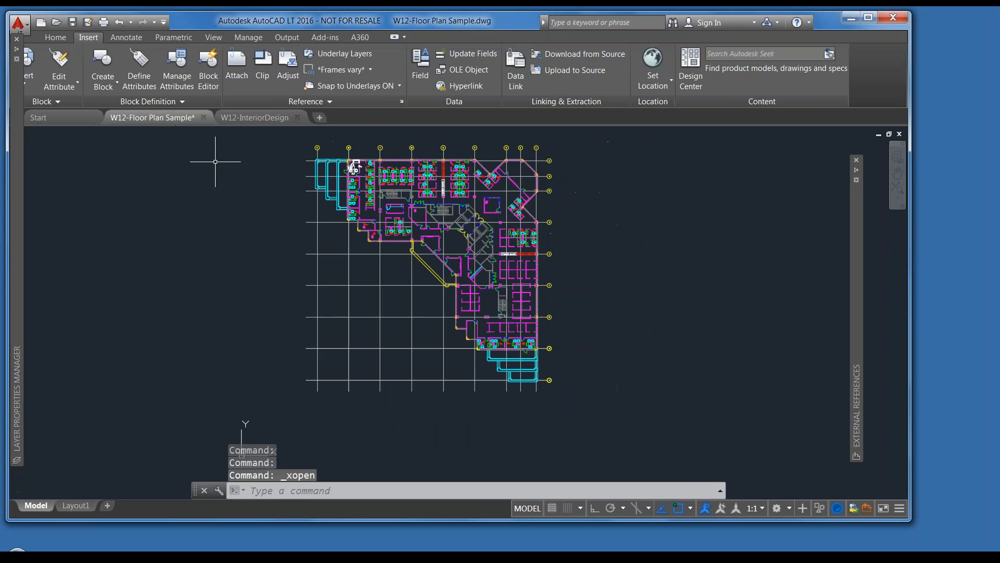
{"action": "scroll", "coordinate": [387, 193], "scroll_direction": "up", "scroll_amount": 2}
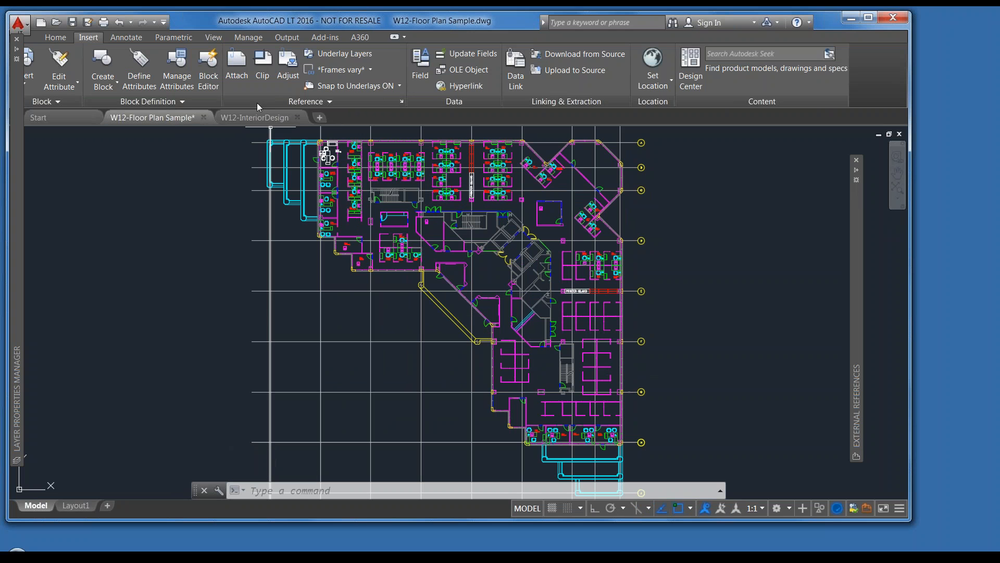
{"action": "left_click", "coordinate": [402, 106]}
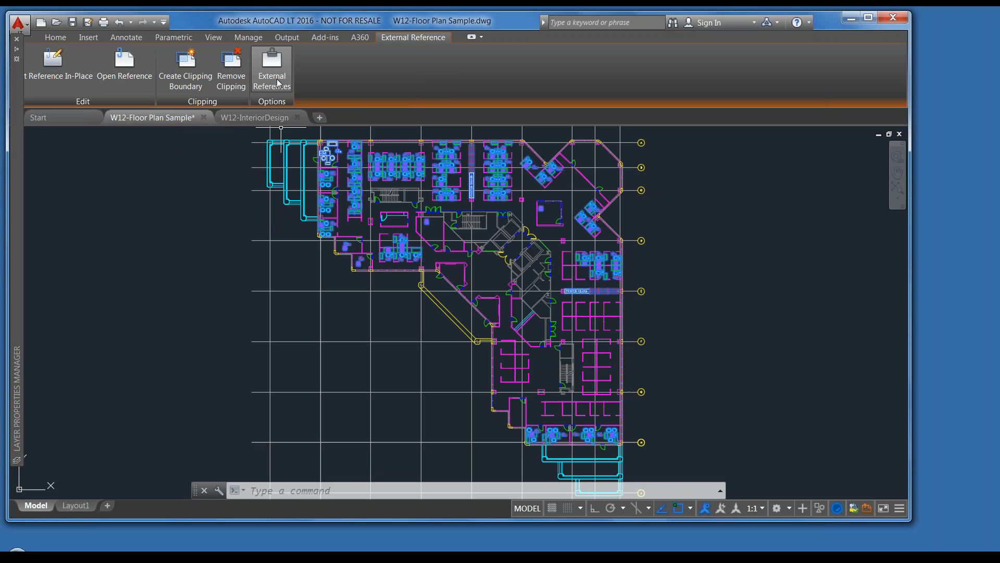
{"action": "left_click", "coordinate": [272, 67]}
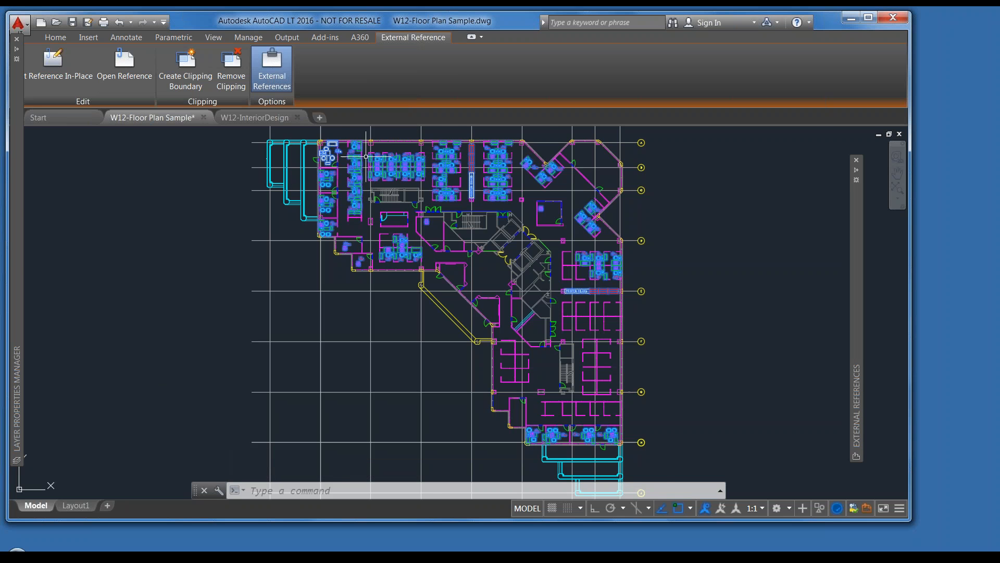
{"action": "scroll", "coordinate": [477, 162], "scroll_direction": "up", "scroll_amount": 4}
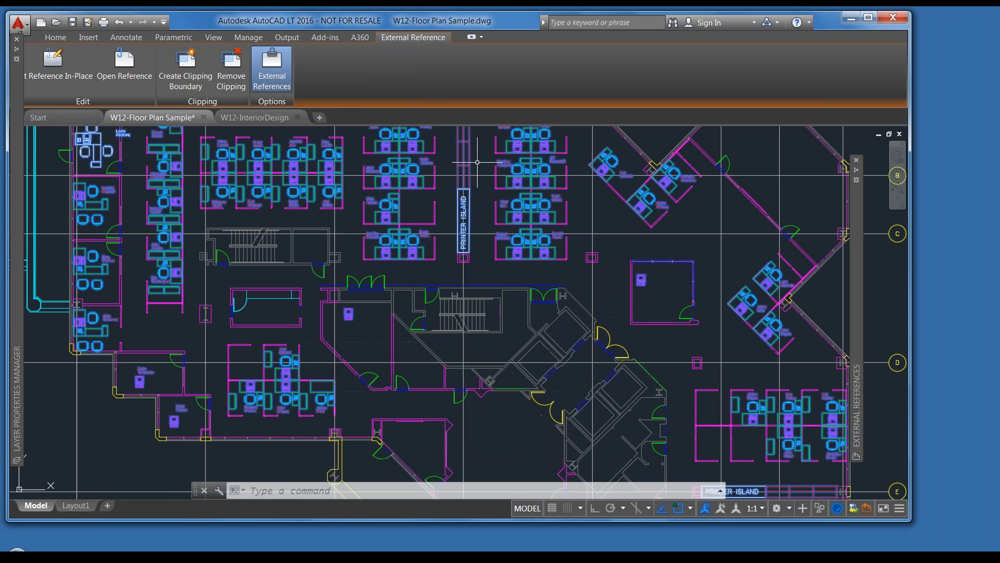
{"action": "scroll", "coordinate": [541, 210], "scroll_direction": "up", "scroll_amount": 4}
{"action": "type", "text": "line"}
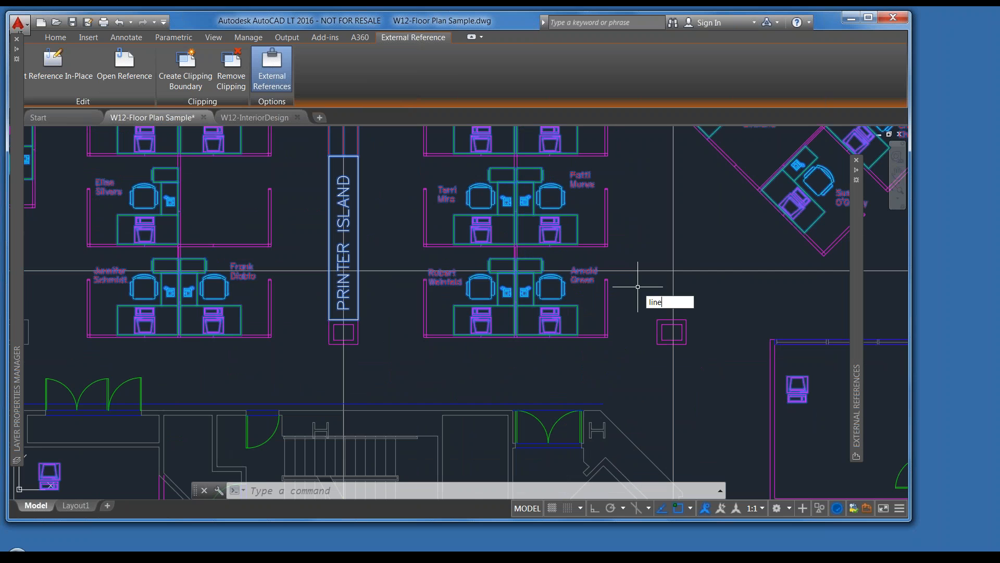
{"action": "key", "text": "Return"}
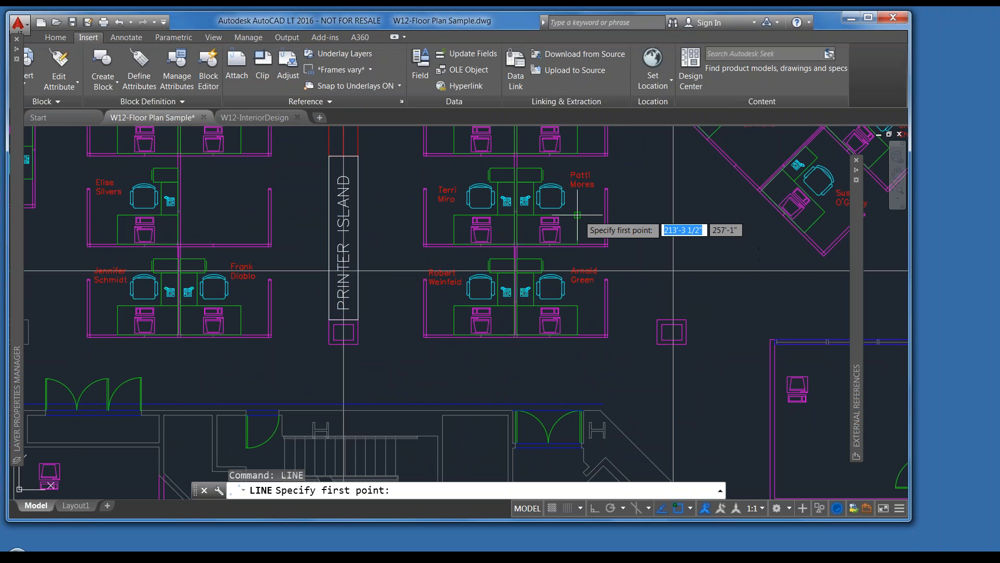
{"action": "left_click", "coordinate": [578, 214]}
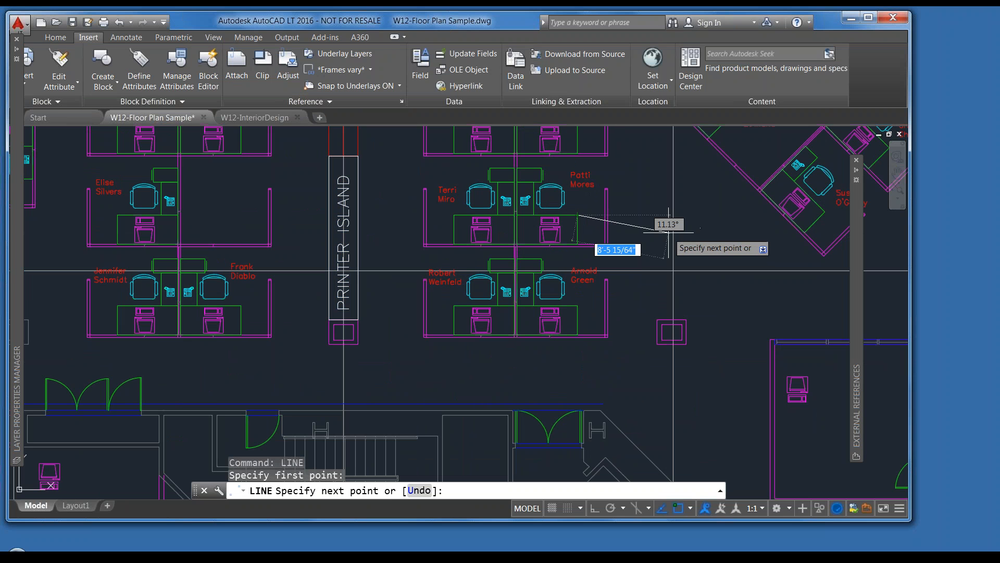
{"action": "key", "text": "Escape"}
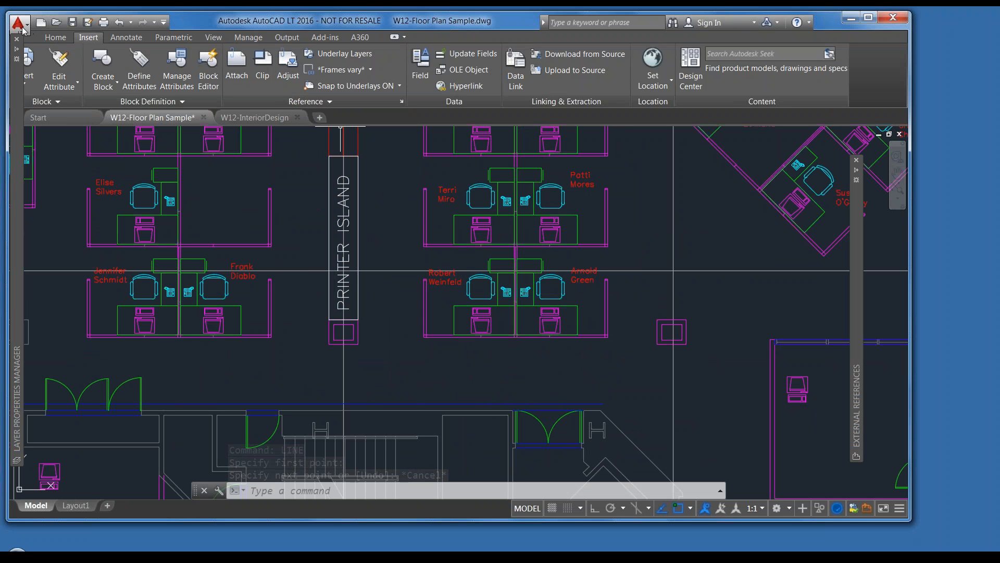
Step: Set the display fade for external references to -90 in Options and apply it
{"action": "scroll", "coordinate": [238, 168], "scroll_direction": "down", "scroll_amount": 2}
{"action": "scroll", "coordinate": [238, 167], "scroll_direction": "down", "scroll_amount": 2}
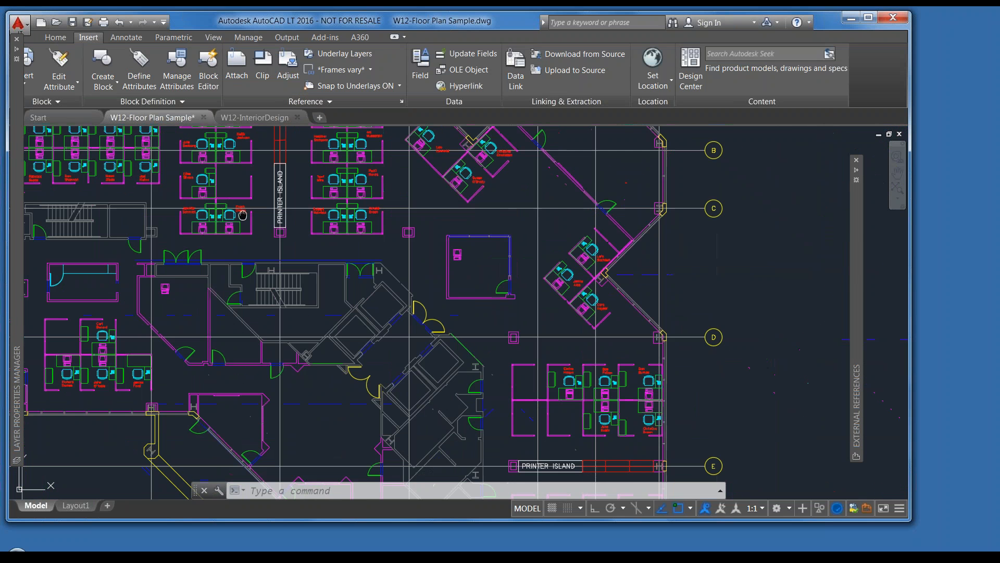
{"action": "middle_click_drag", "start_coordinate": [242, 215], "coordinate": [401, 291]}
{"action": "left_click", "coordinate": [18, 24]}
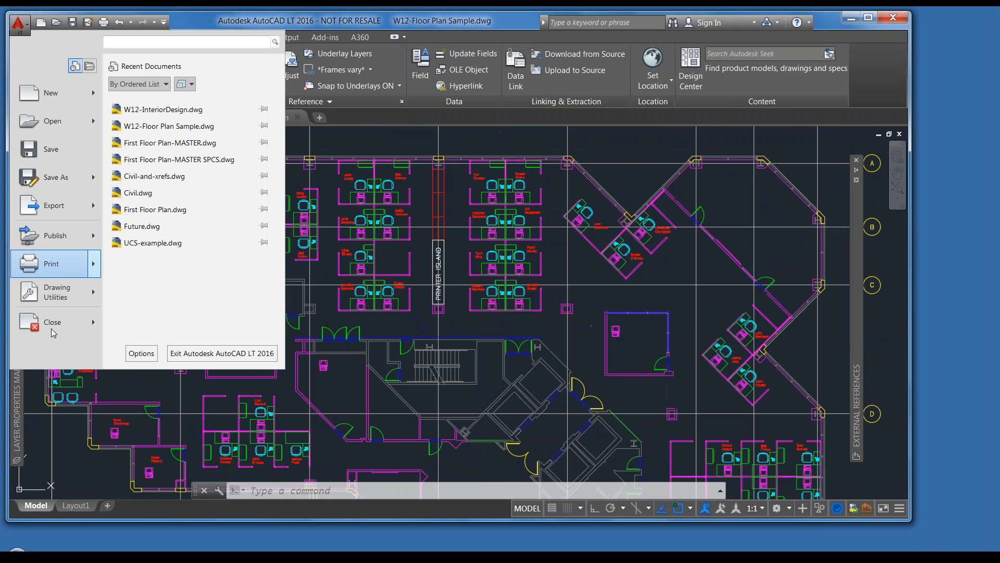
{"action": "left_click", "coordinate": [134, 353]}
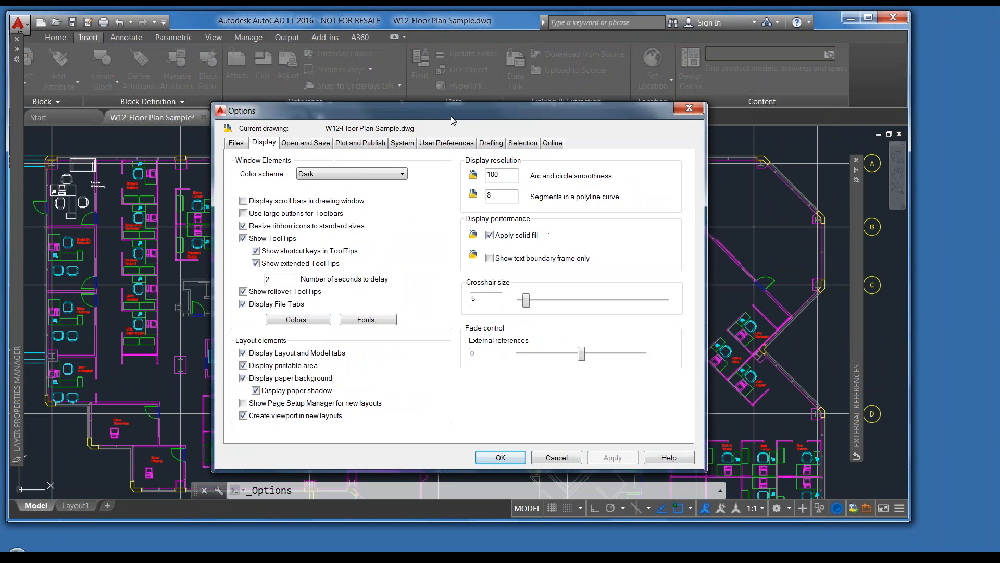
{"action": "left_click_drag", "start_coordinate": [453, 120], "coordinate": [317, 108]}
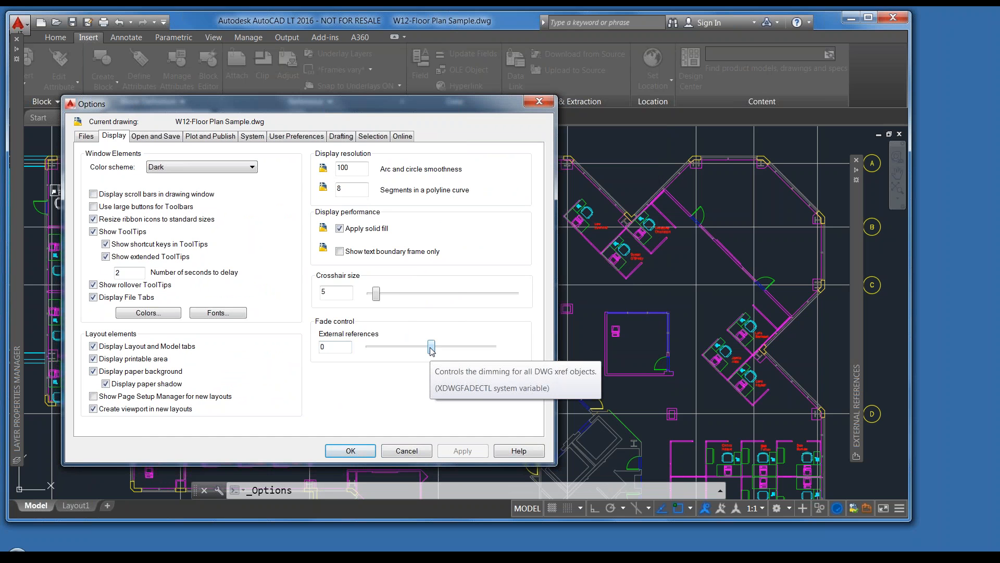
{"action": "left_click_drag", "start_coordinate": [431, 350], "coordinate": [368, 350]}
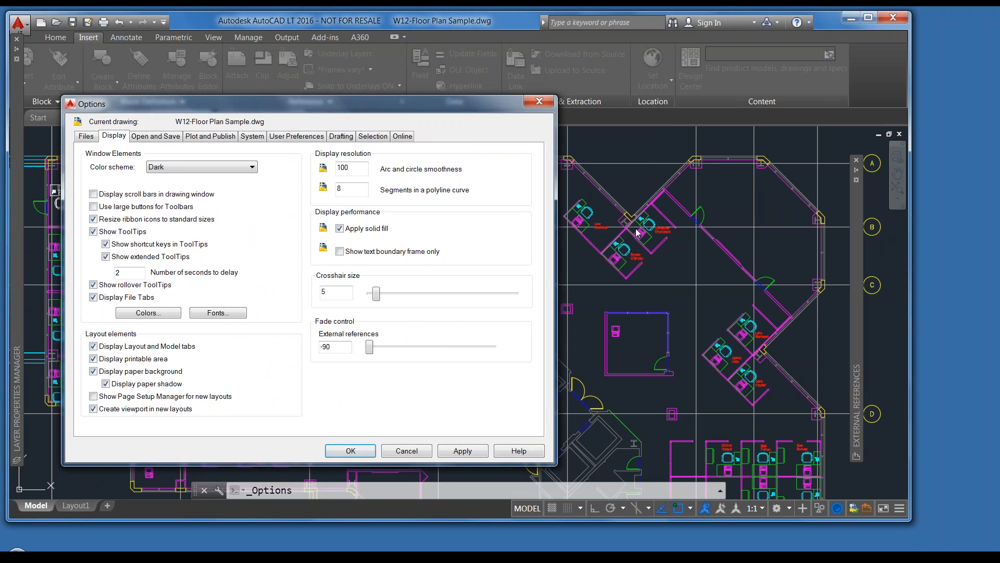
{"action": "left_click", "coordinate": [461, 452]}
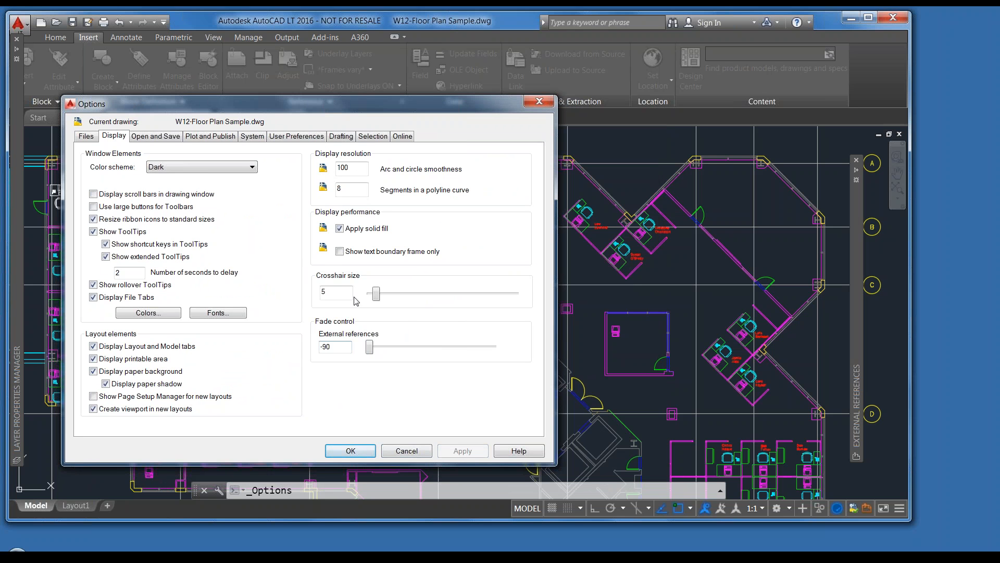
Step: Raise the external reference fade to 90, apply it and close the options
{"action": "left_click_drag", "start_coordinate": [371, 348], "coordinate": [493, 347]}
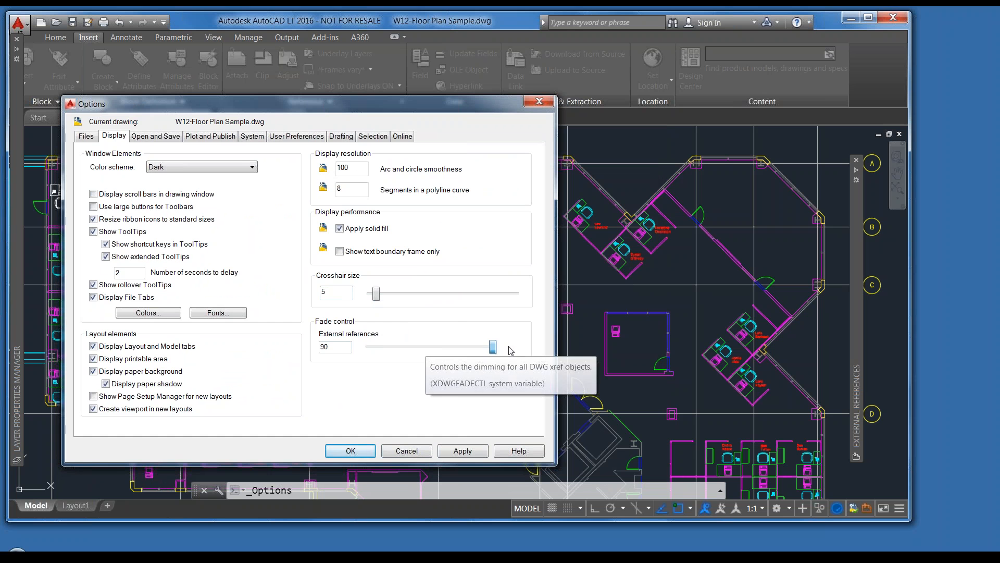
{"action": "left_click", "coordinate": [456, 453]}
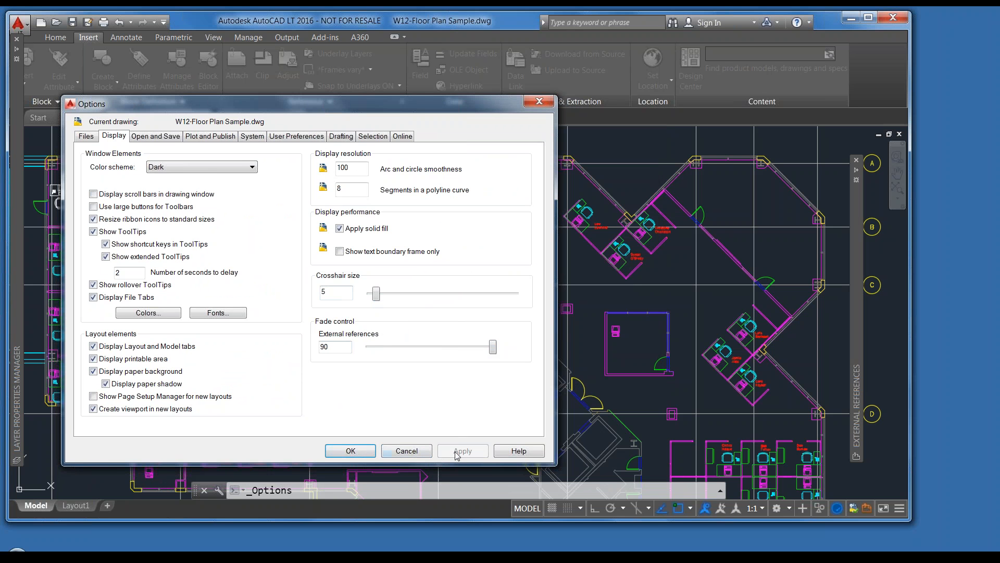
{"action": "left_click", "coordinate": [357, 453]}
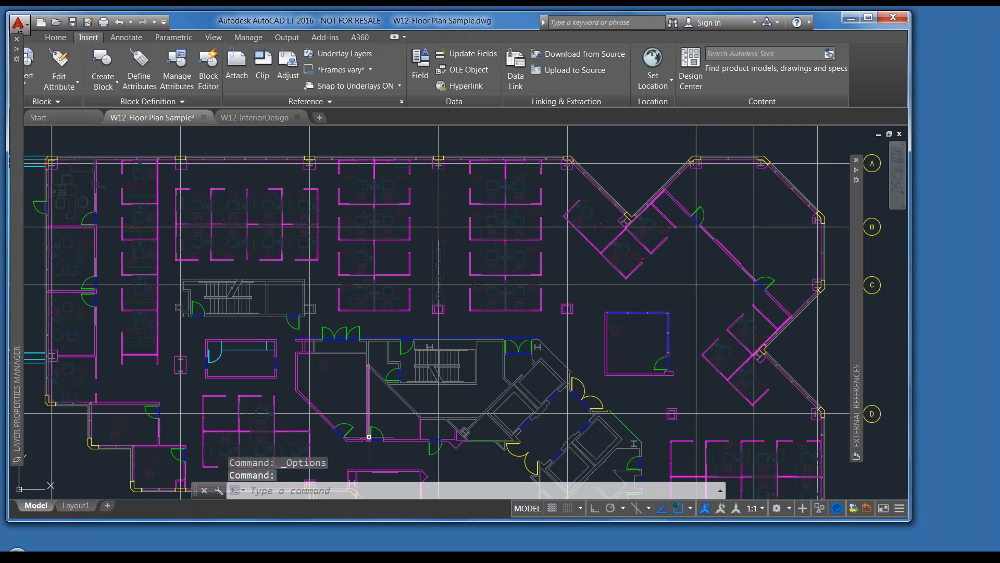
Step: Reopen Options and apply an external reference fade value of -90
{"action": "type", "text": "o"}
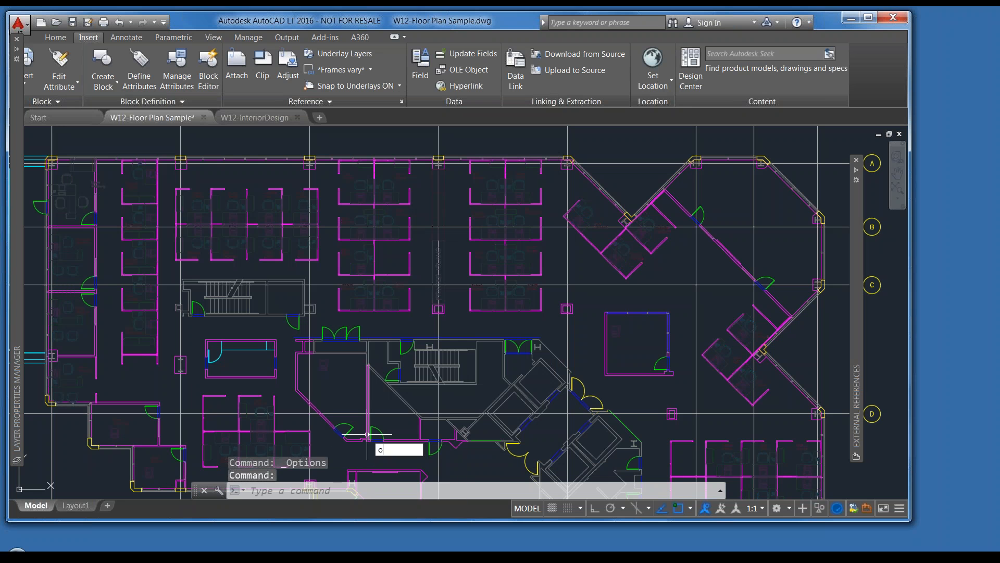
{"action": "type", "text": "ptions"}
{"action": "key", "text": "Return"}
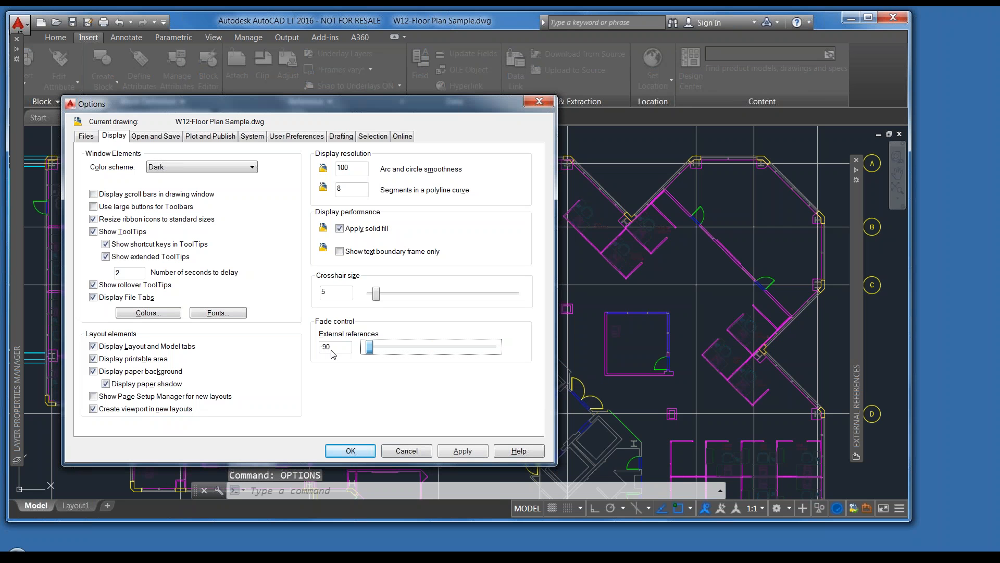
{"action": "left_click", "coordinate": [449, 452]}
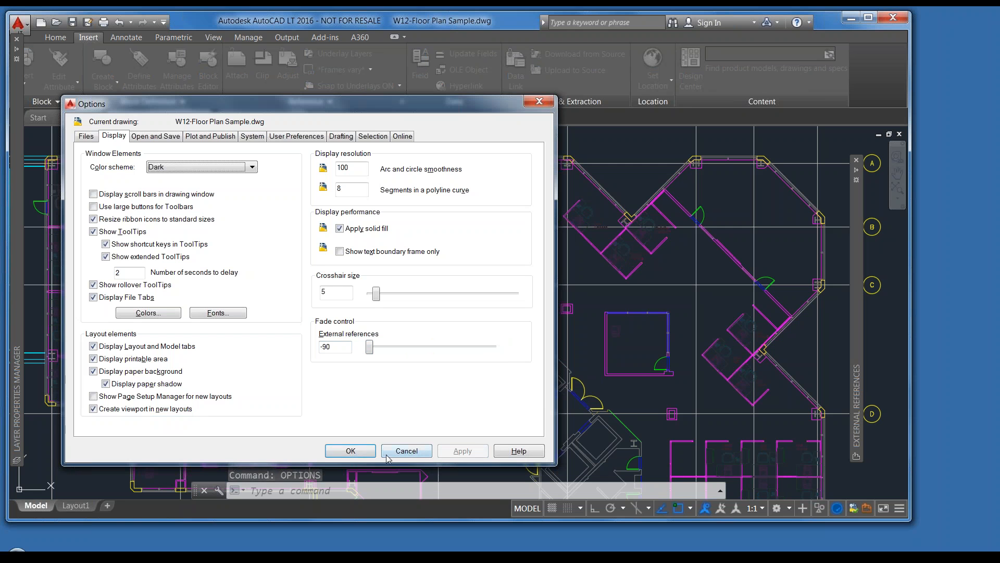
Step: Close and reopen Options, set the external references display fade to 47, apply it and close the options
{"action": "left_click", "coordinate": [358, 451]}
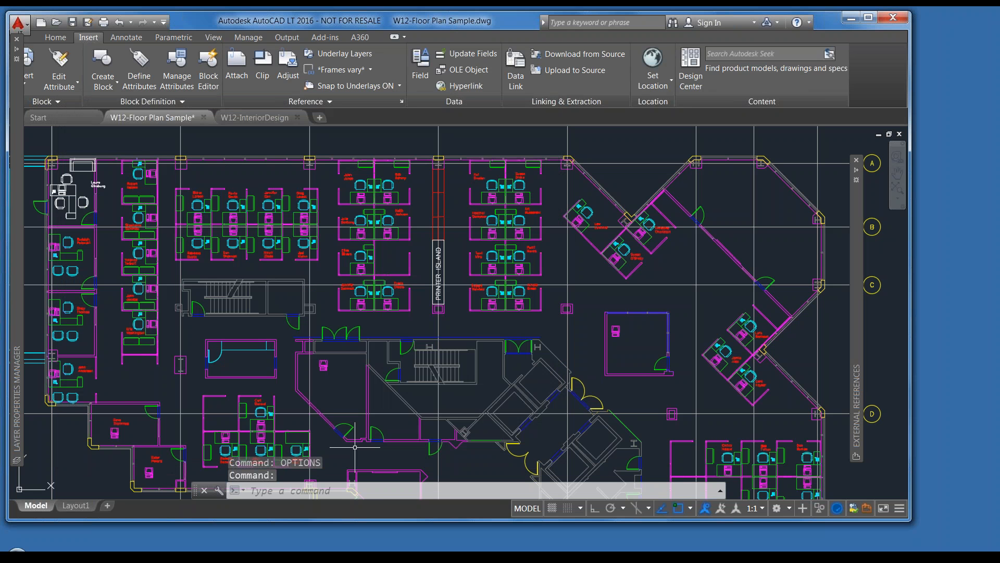
{"action": "type", "text": "OPTIONS"}
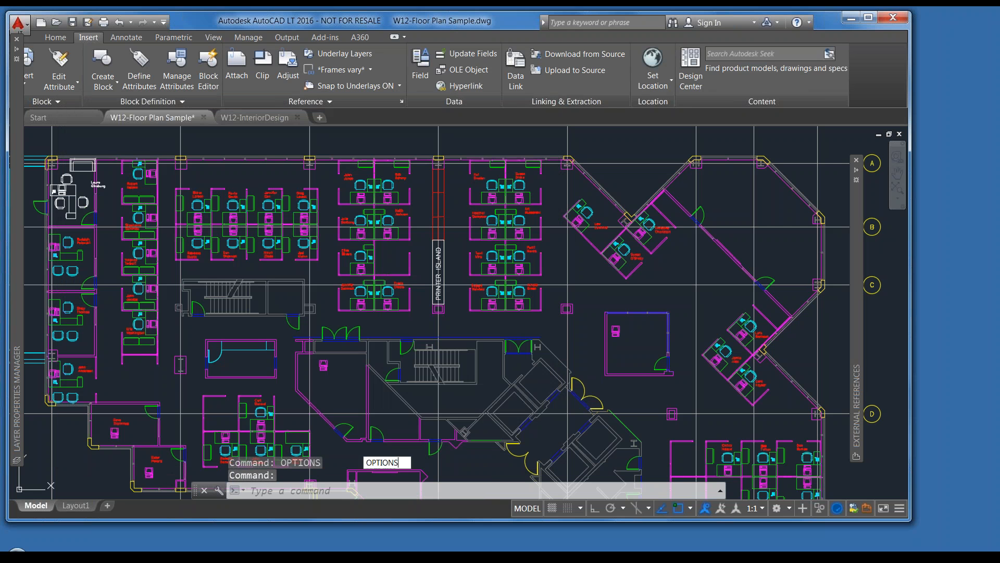
{"action": "key", "text": "Return"}
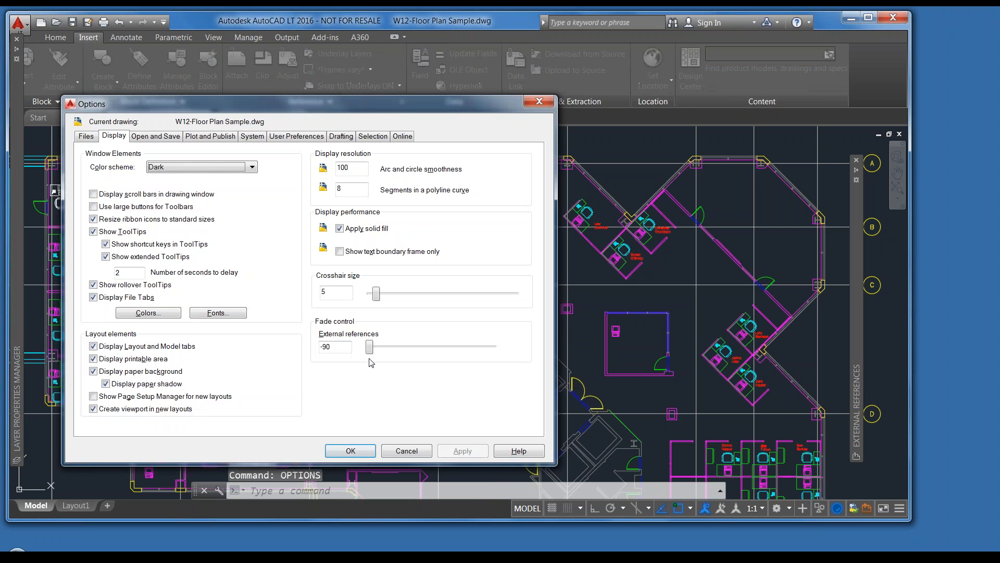
{"action": "left_click_drag", "start_coordinate": [374, 347], "coordinate": [463, 347]}
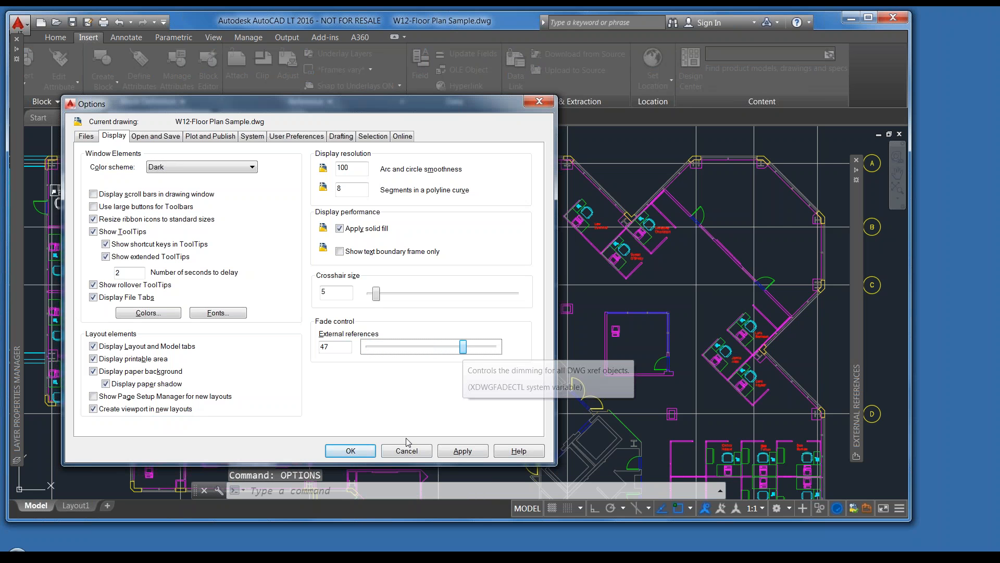
{"action": "left_click", "coordinate": [463, 451]}
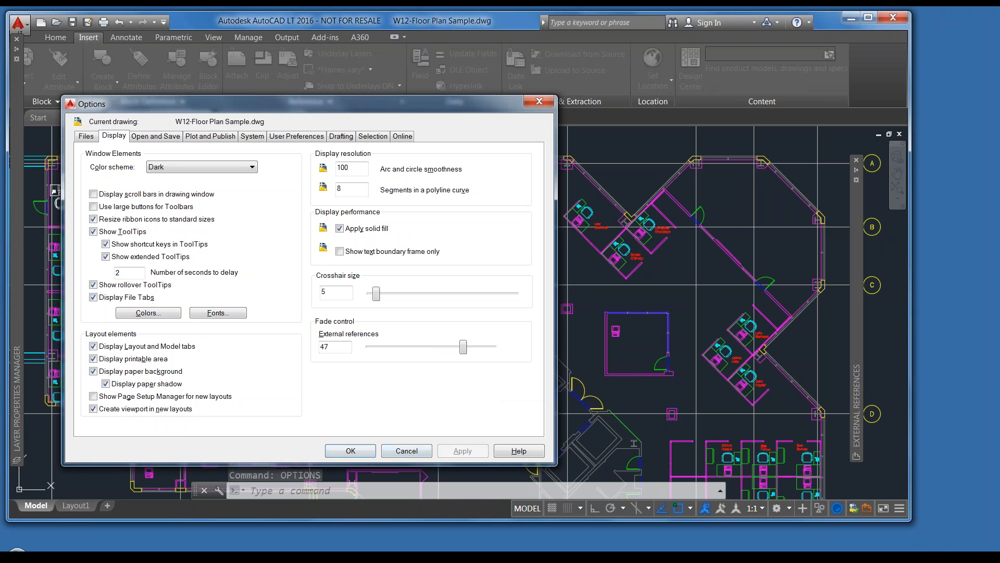
{"action": "left_click", "coordinate": [358, 455]}
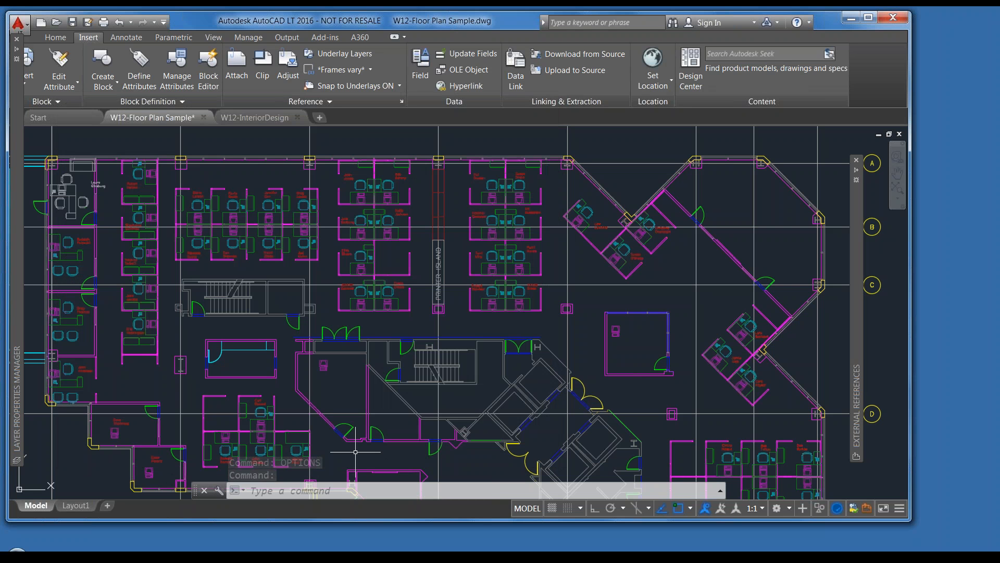
Step: Display and widen the External References palette, unload the W12-InteriorDesign xref, and collapse the palette to reveal the floor plan
{"action": "left_click", "coordinate": [402, 102]}
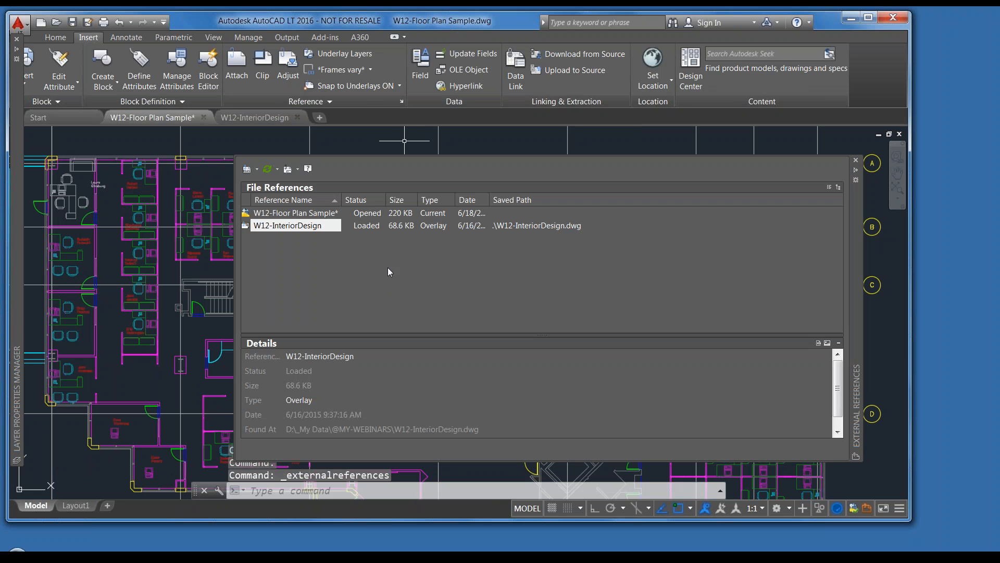
{"action": "left_click_drag", "start_coordinate": [235, 278], "coordinate": [139, 275]}
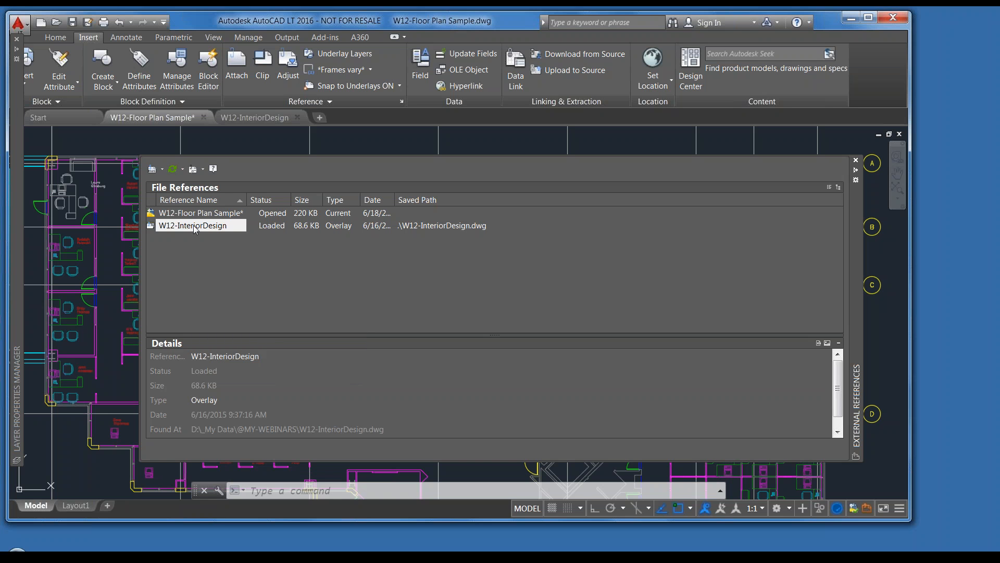
{"action": "right_click", "coordinate": [196, 229]}
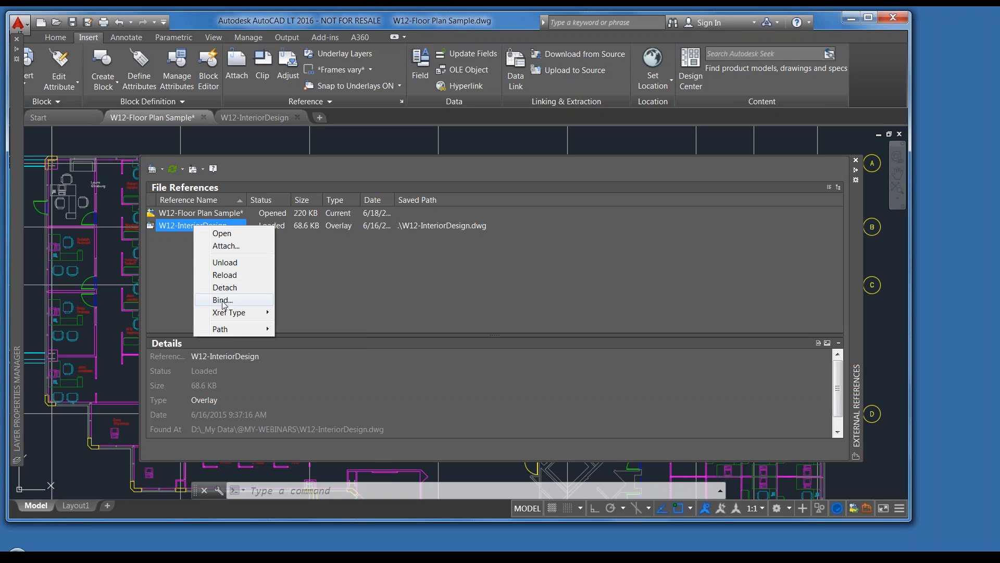
{"action": "left_click", "coordinate": [224, 263]}
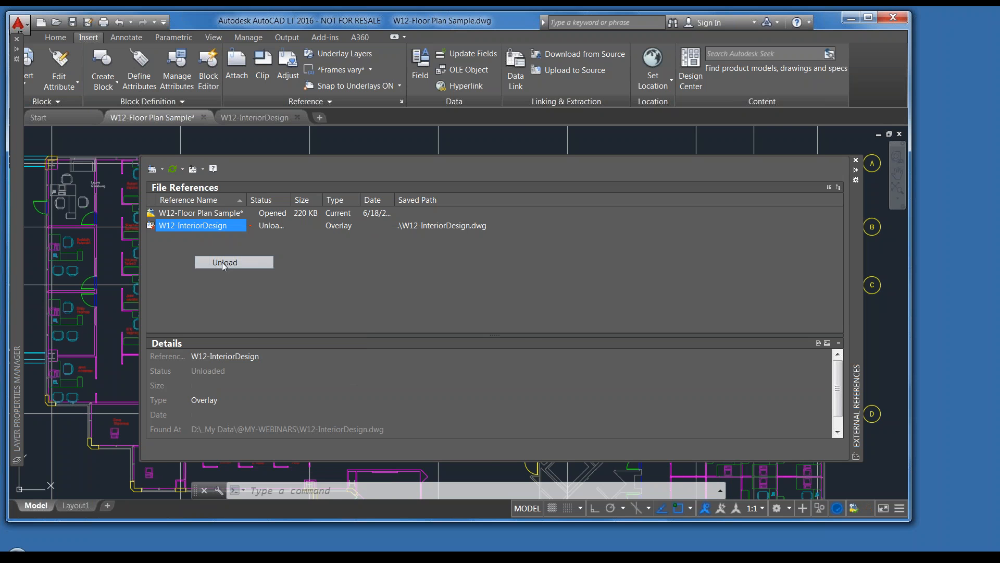
{"action": "left_click", "coordinate": [855, 170]}
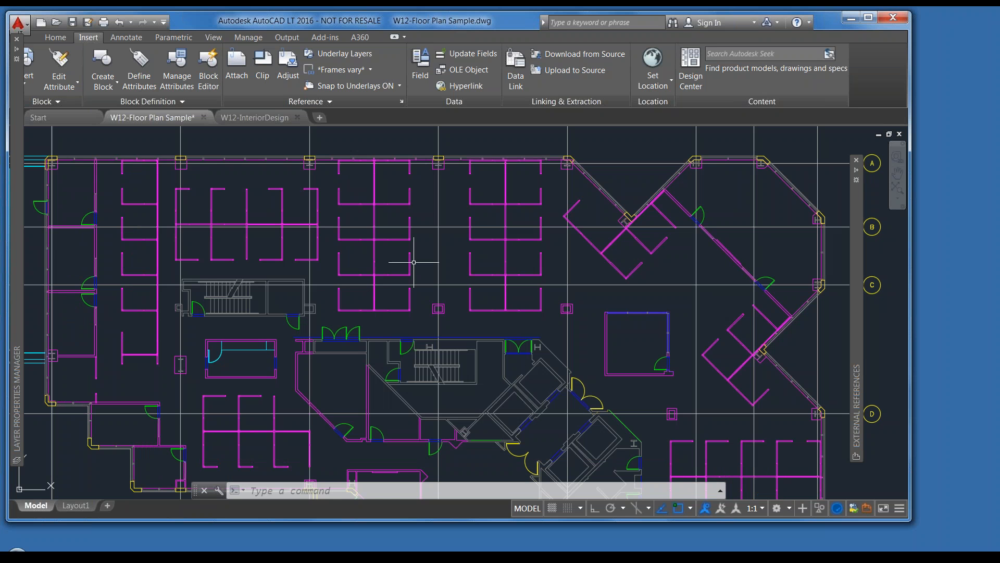
Step: Redisplay the External References palette and reload the W12-InteriorDesign xref
{"action": "type", "text": "xref"}
{"action": "key", "text": "Return"}
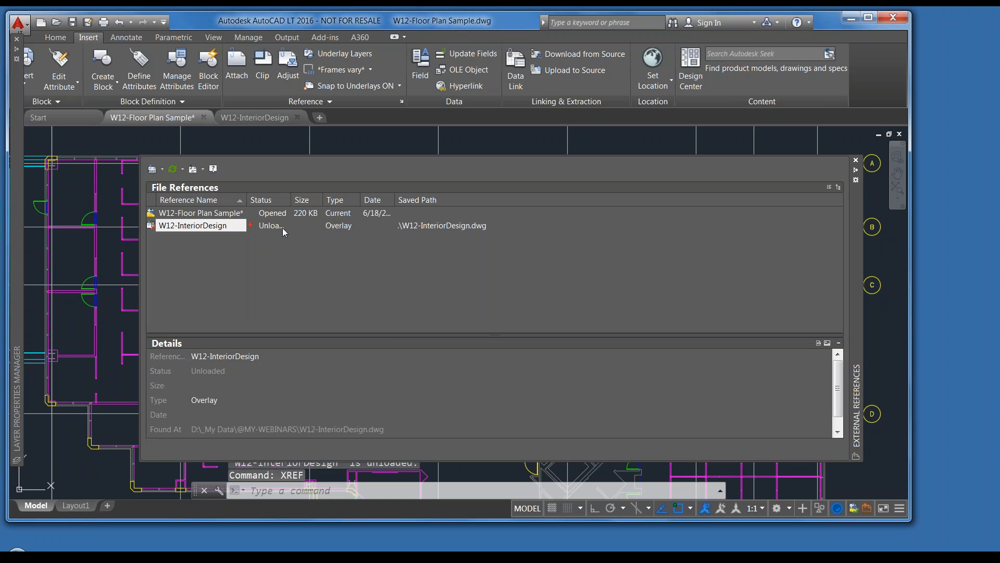
{"action": "right_click", "coordinate": [223, 230]}
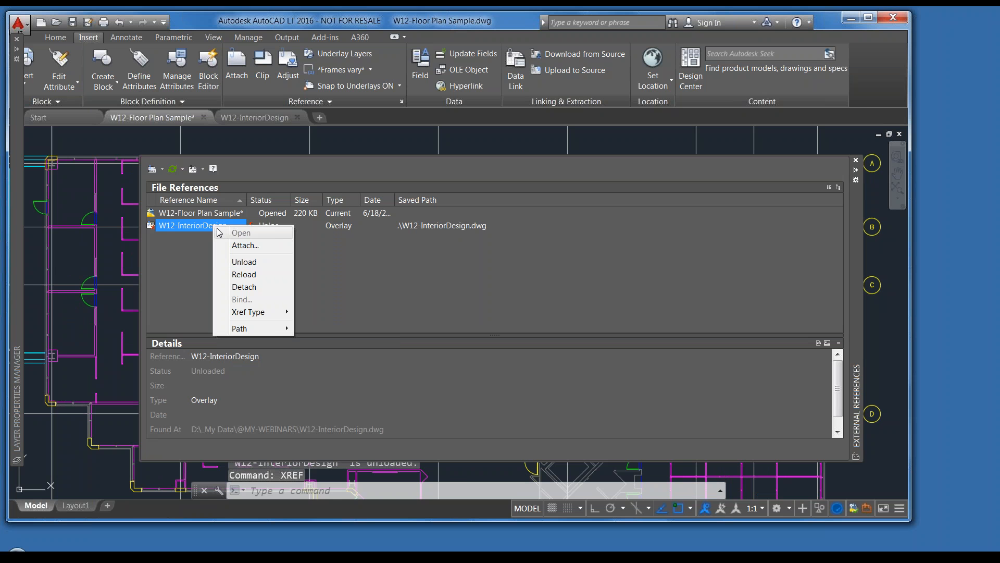
{"action": "left_click", "coordinate": [250, 274]}
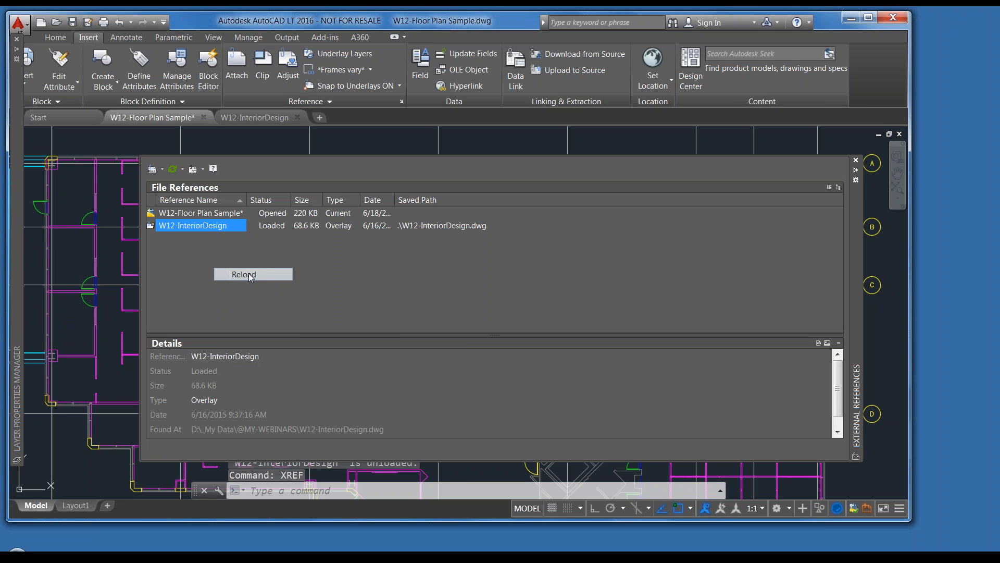
Step: Review the management options and the reference type of the W12-InteriorDesign xref, and collapse the palette
{"action": "right_click", "coordinate": [192, 226]}
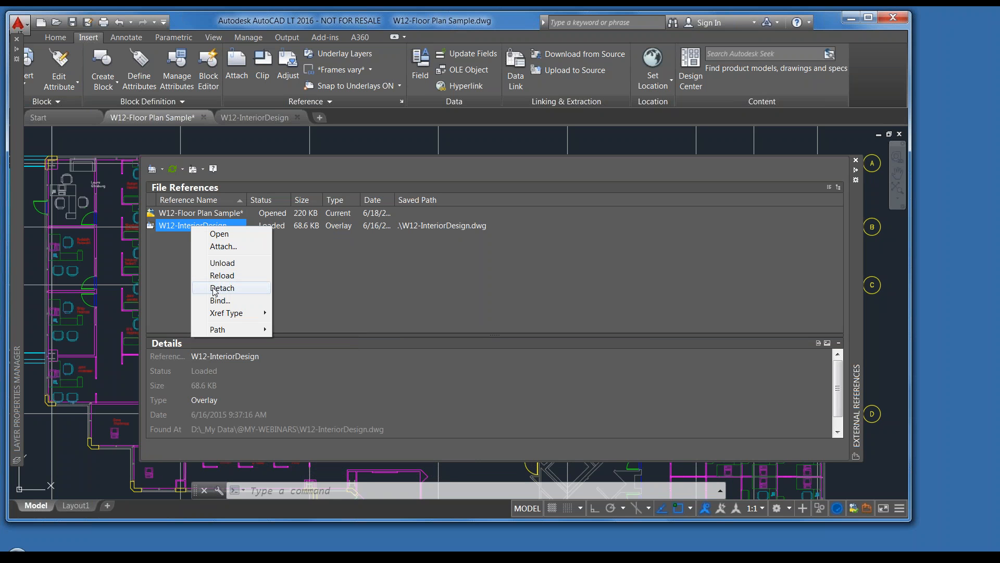
{"action": "left_click", "coordinate": [447, 275]}
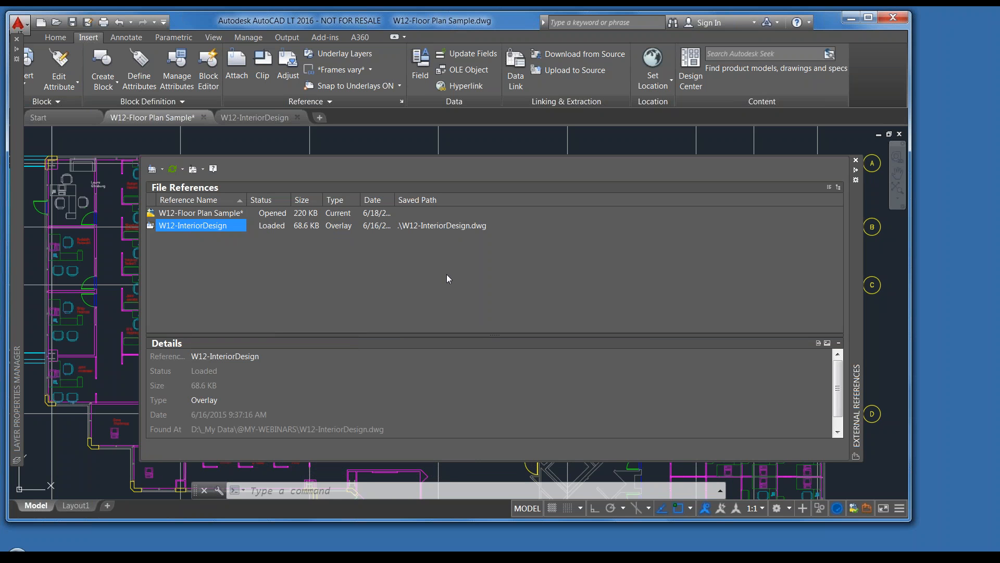
{"action": "left_click", "coordinate": [447, 278]}
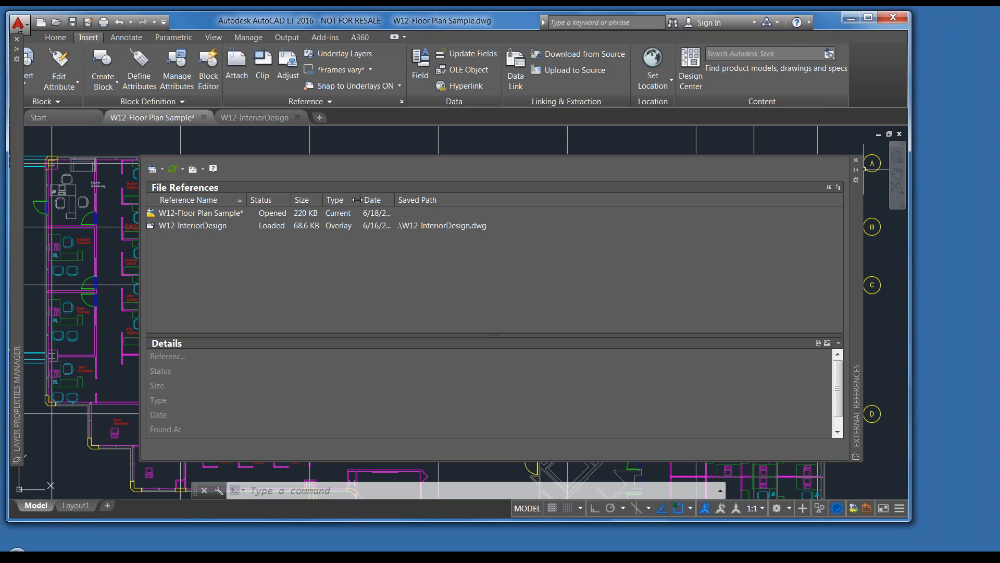
{"action": "left_click_drag", "start_coordinate": [357, 199], "coordinate": [352, 199]}
{"action": "left_click", "coordinate": [339, 225]}
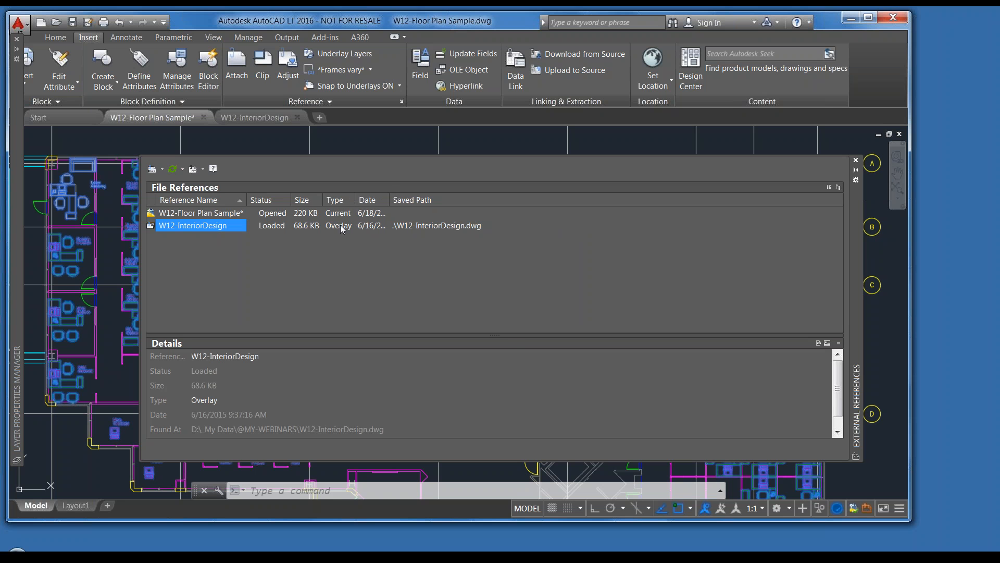
{"action": "mouse_move", "coordinate": [341, 225]}
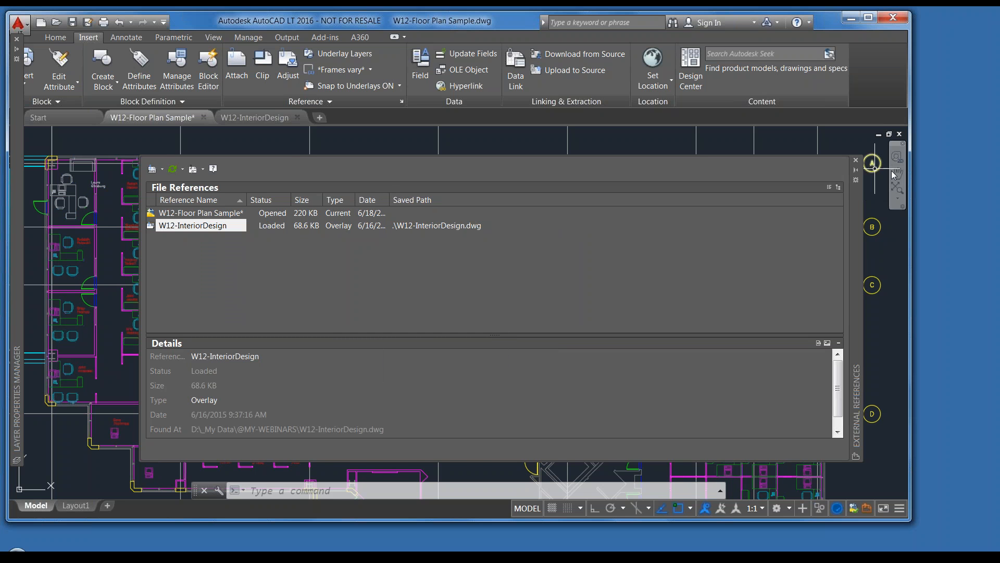
{"action": "left_click", "coordinate": [857, 170]}
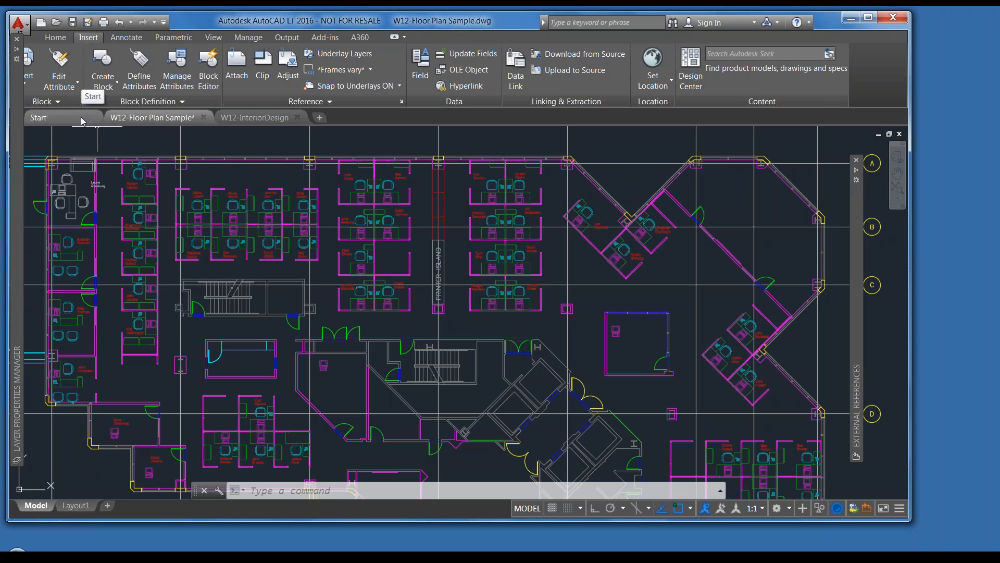
{"action": "left_click", "coordinate": [18, 23]}
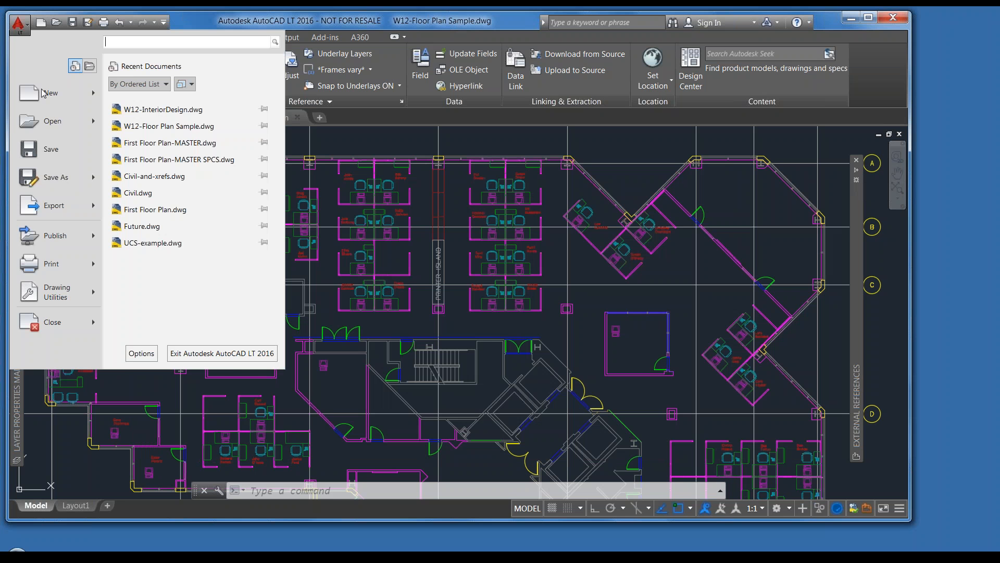
{"action": "left_click", "coordinate": [52, 122]}
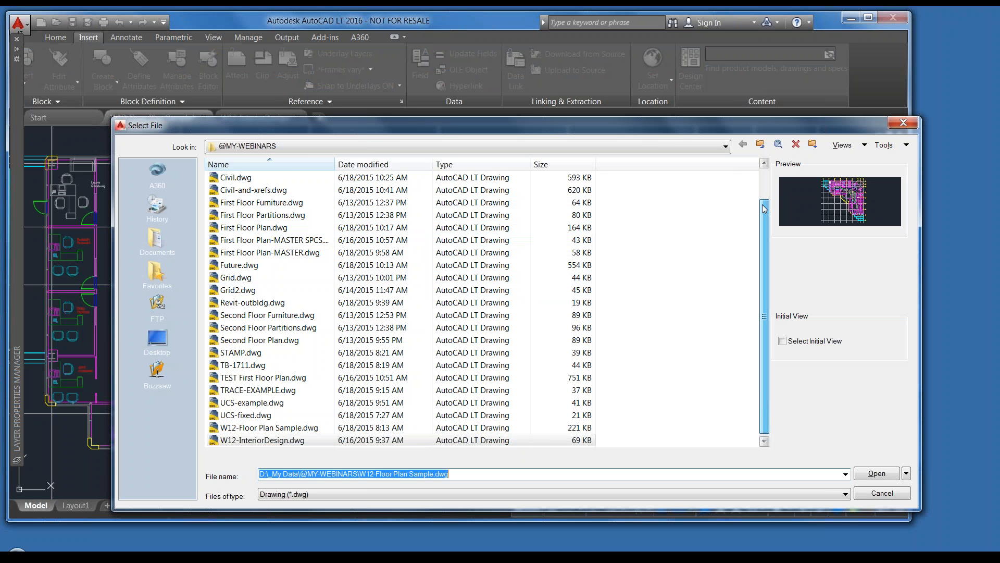
{"action": "scroll", "coordinate": [237, 196], "scroll_direction": "up", "scroll_amount": 2}
{"action": "left_click", "coordinate": [236, 192]}
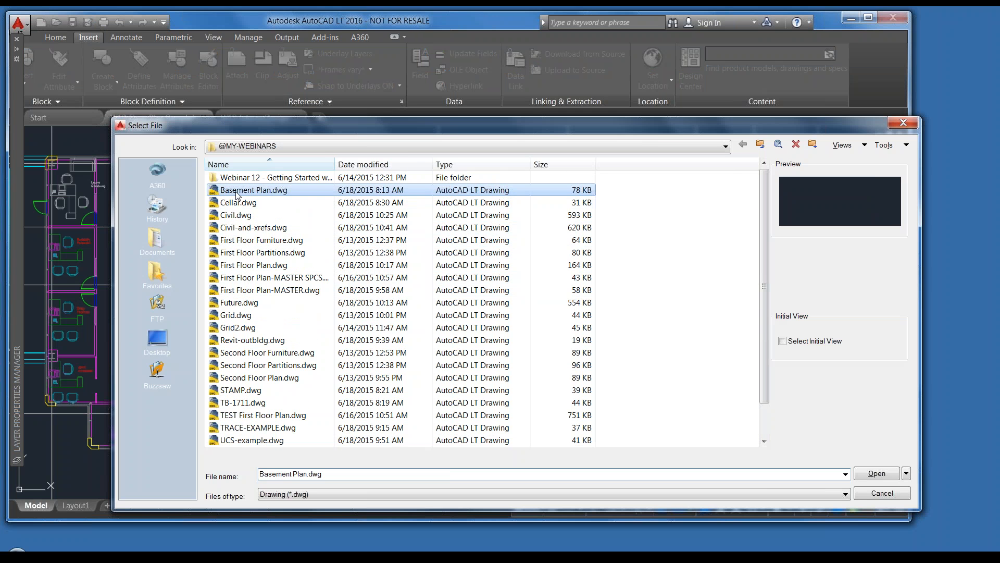
{"action": "double_click", "coordinate": [237, 195]}
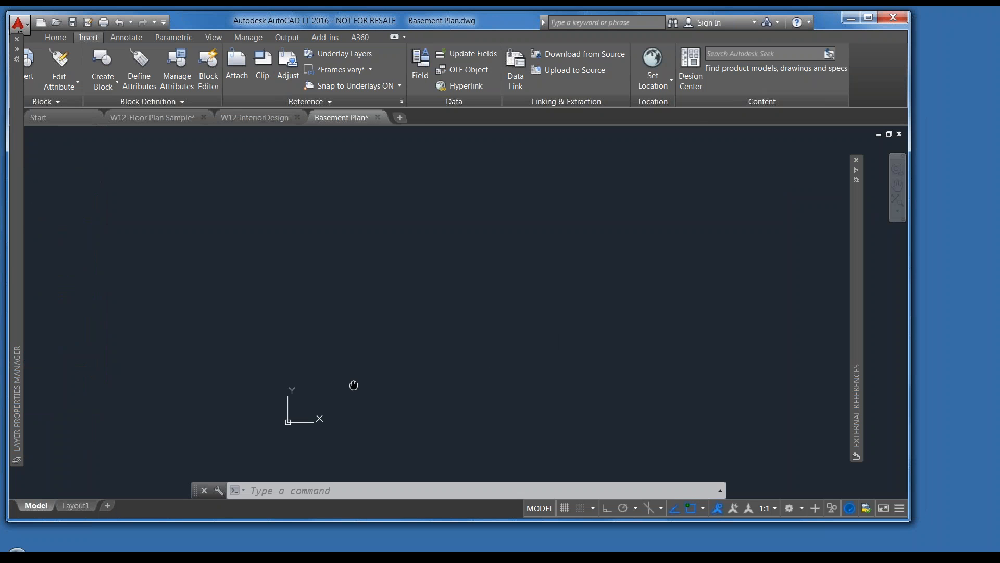
Step: Attach First Floor Plan.dwg to the basement plan as an external reference of type Attachment
{"action": "type", "text": "xref"}
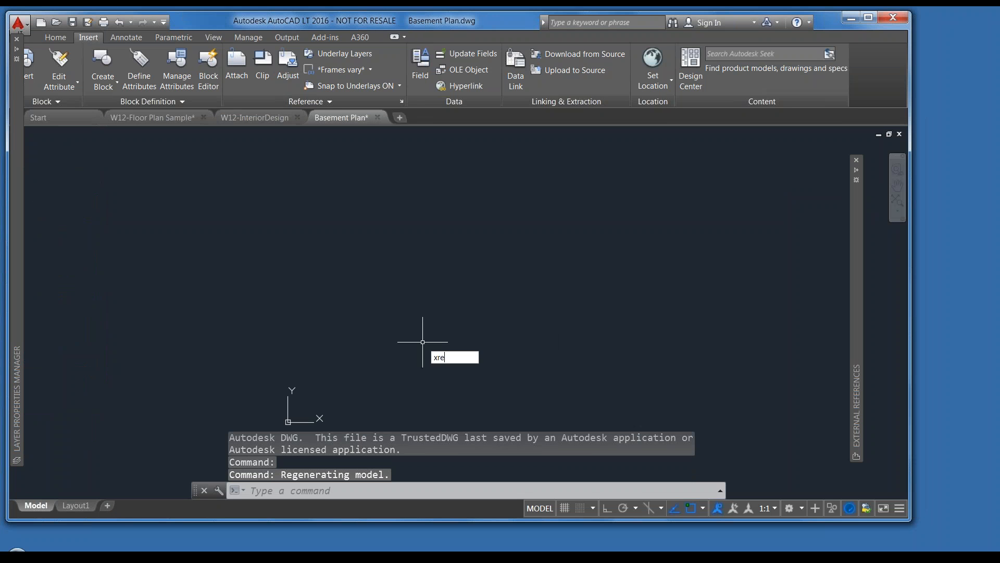
{"action": "key", "text": "Return"}
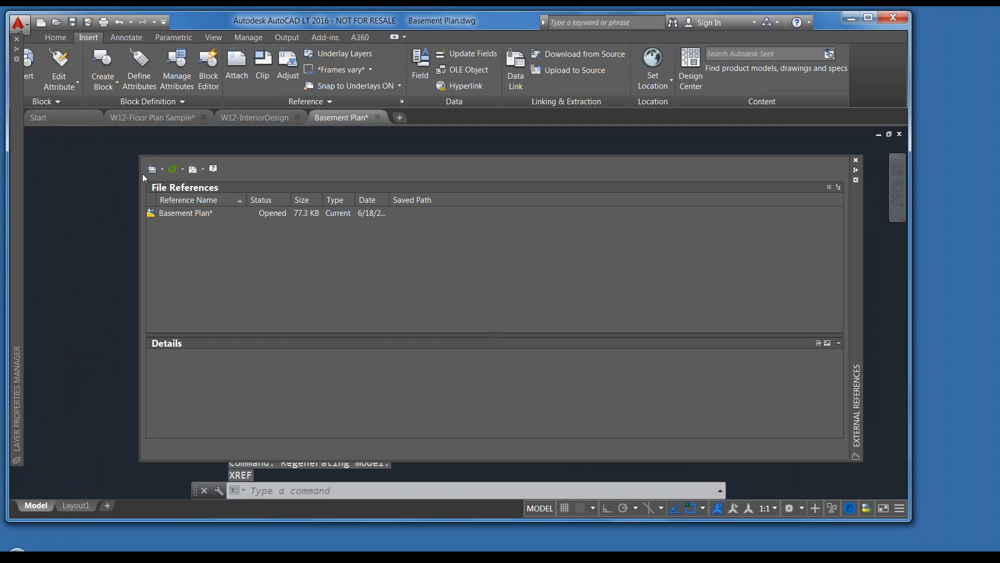
{"action": "left_click", "coordinate": [153, 170]}
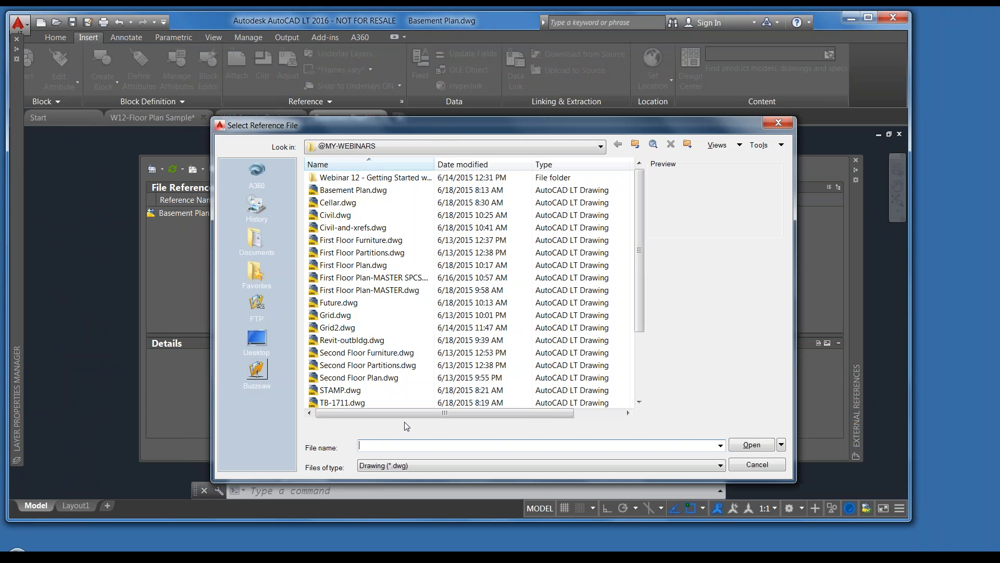
{"action": "left_click", "coordinate": [368, 267]}
{"action": "left_click", "coordinate": [747, 445]}
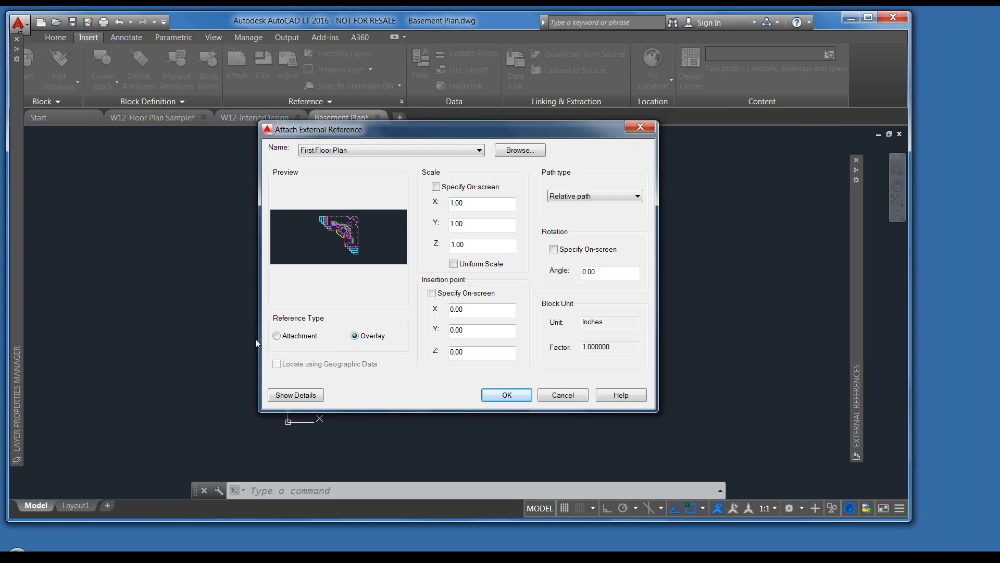
{"action": "left_click", "coordinate": [278, 336]}
{"action": "left_click", "coordinate": [507, 396]}
{"action": "middle_click_drag", "start_coordinate": [444, 404], "coordinate": [563, 319]}
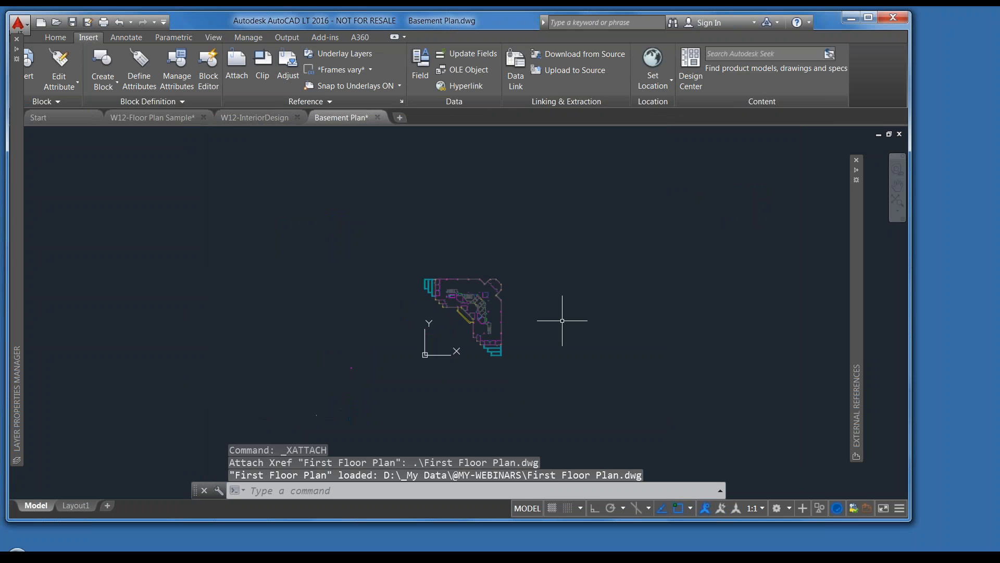
{"action": "scroll", "coordinate": [562, 320], "scroll_direction": "up", "scroll_amount": 5}
{"action": "middle_click_drag", "start_coordinate": [513, 357], "coordinate": [627, 344]}
{"action": "scroll", "coordinate": [617, 335], "scroll_direction": "down", "scroll_amount": 2}
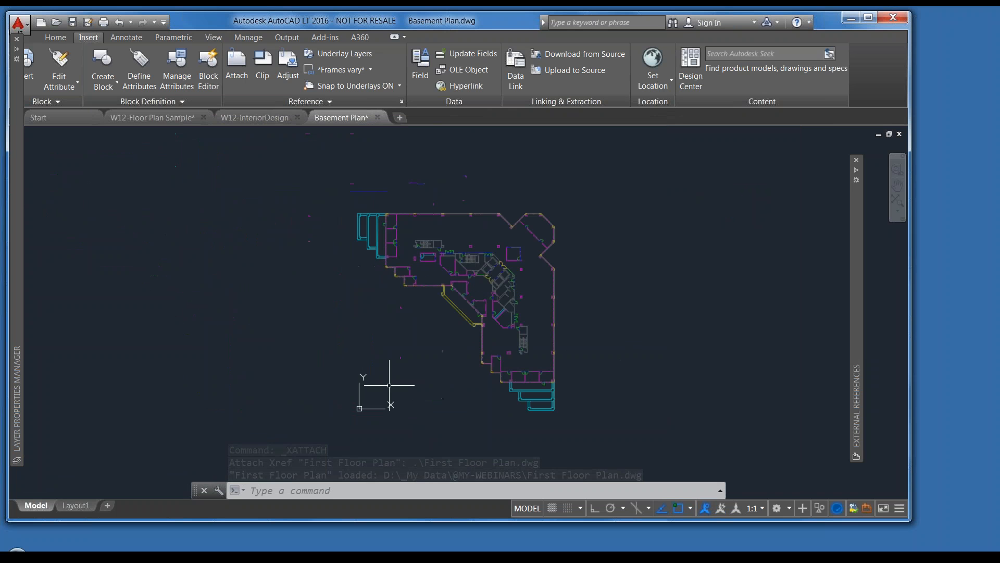
{"action": "scroll", "coordinate": [389, 385], "scroll_direction": "up", "scroll_amount": 2}
{"action": "scroll", "coordinate": [389, 383], "scroll_direction": "down", "scroll_amount": 2}
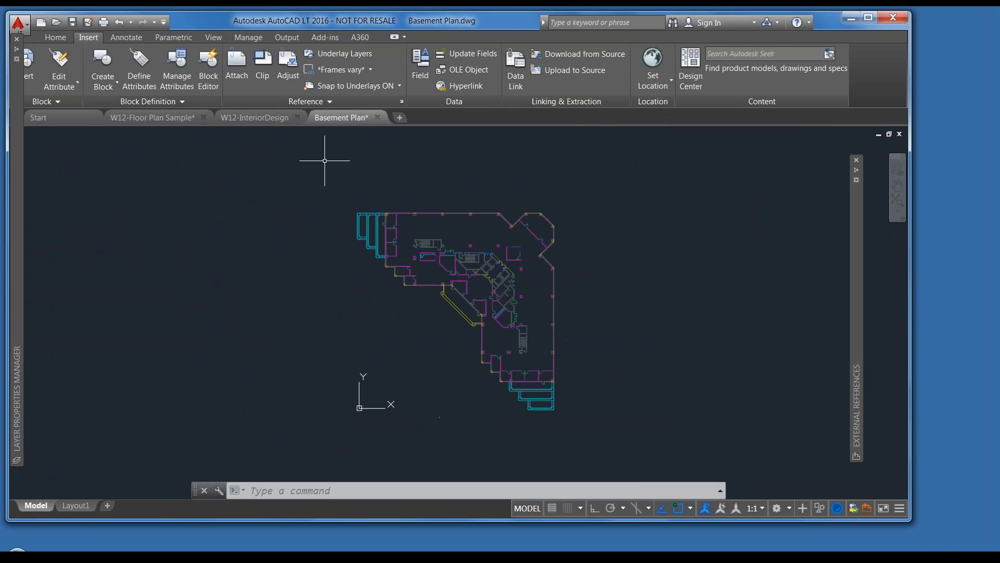
Step: Check the W12-InteriorDesign xref's reference type in the W12-Floor Plan Sample drawing, and return to Basement Plan
{"action": "left_click", "coordinate": [177, 118]}
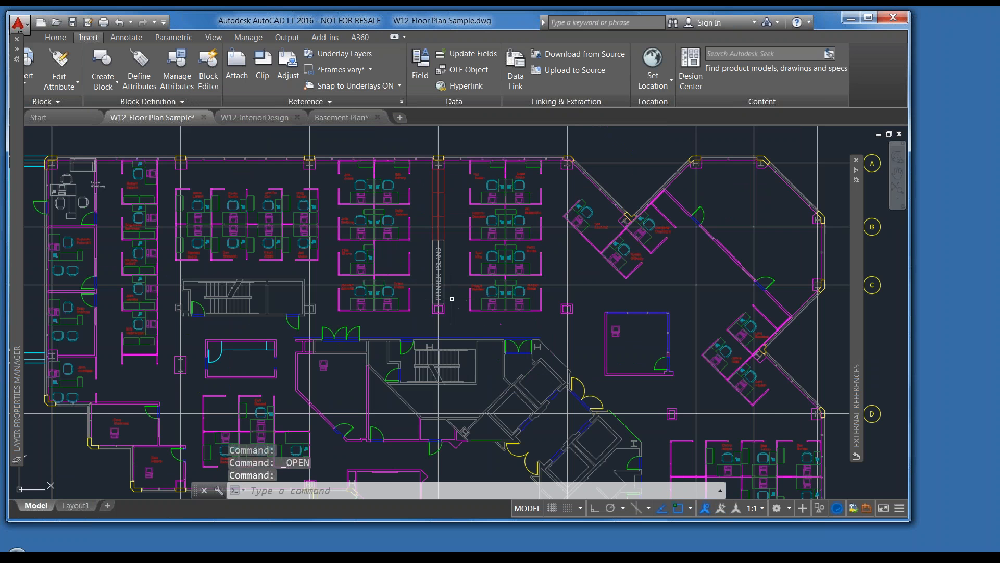
{"action": "type", "text": "Xref"}
{"action": "key", "text": "Return"}
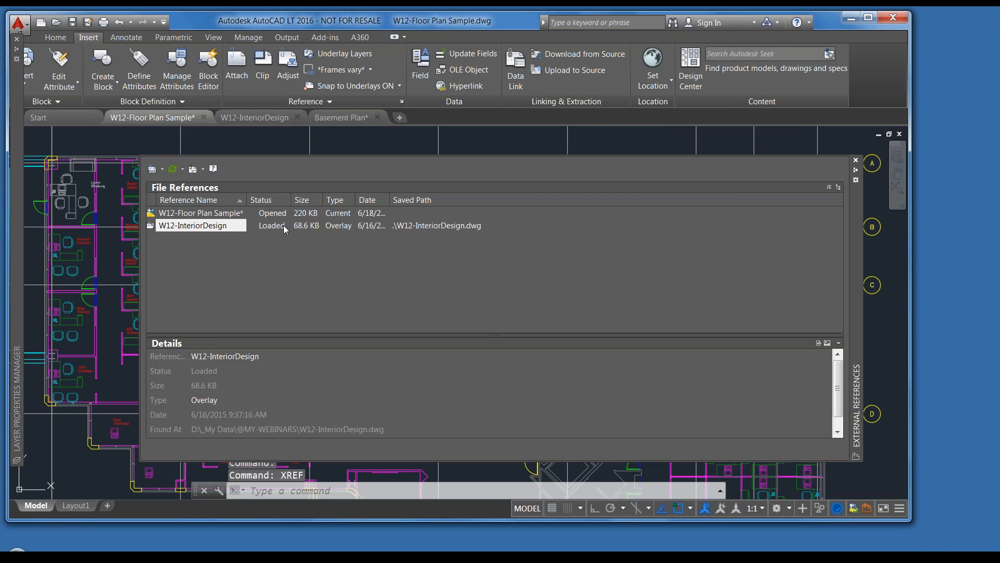
{"action": "mouse_move", "coordinate": [338, 228]}
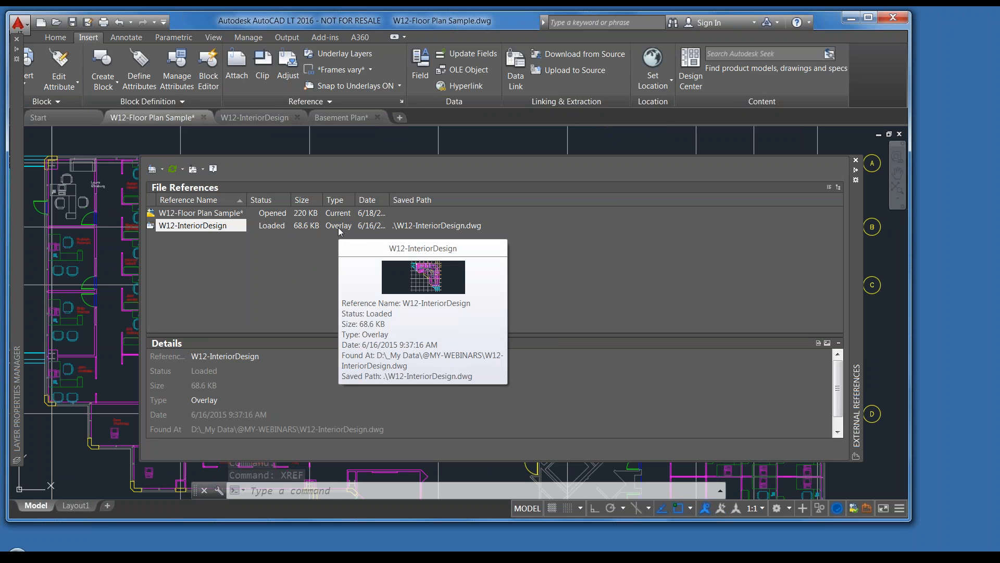
{"action": "left_click", "coordinate": [341, 118]}
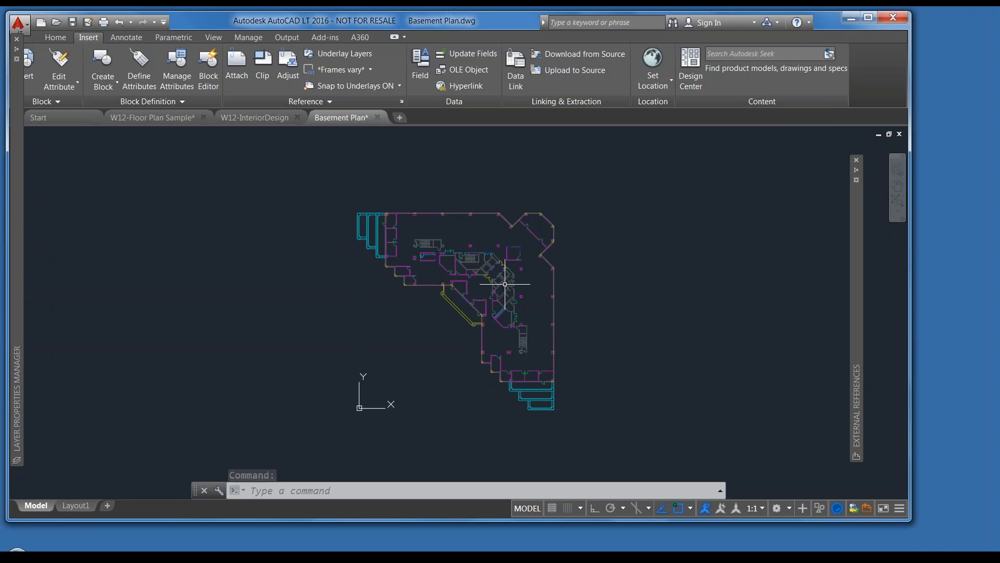
Step: Change the W12-InteriorDesign xref's type to Attach in the W12-Floor Plan Sample drawing, and save the drawing
{"action": "scroll", "coordinate": [477, 318], "scroll_direction": "up", "scroll_amount": 2}
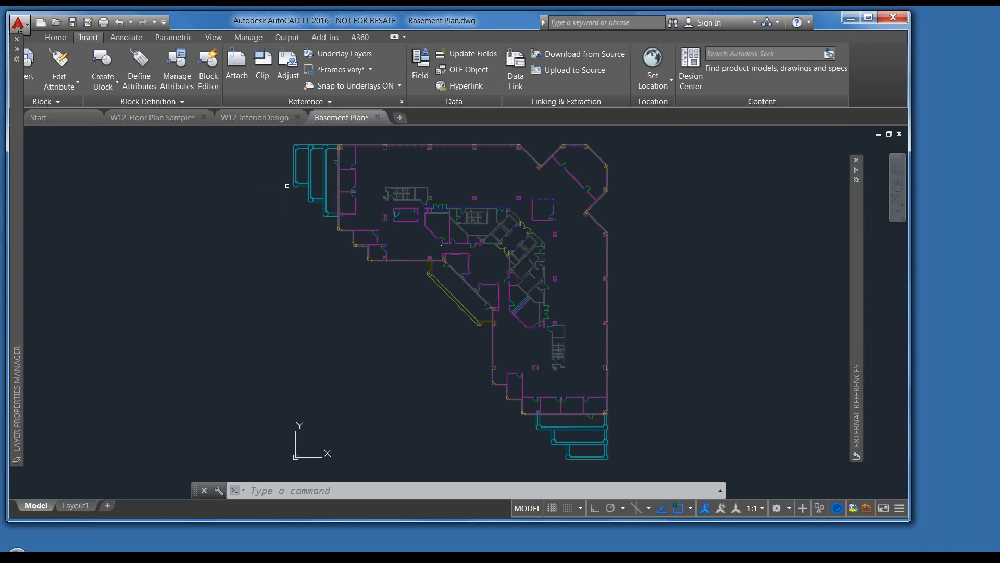
{"action": "left_click", "coordinate": [171, 118]}
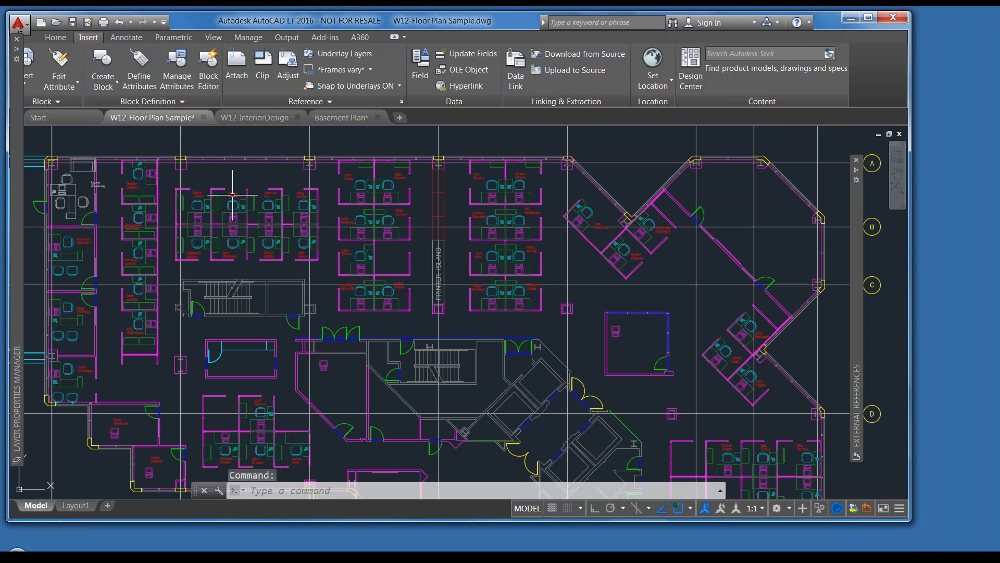
{"action": "type", "text": "xr"}
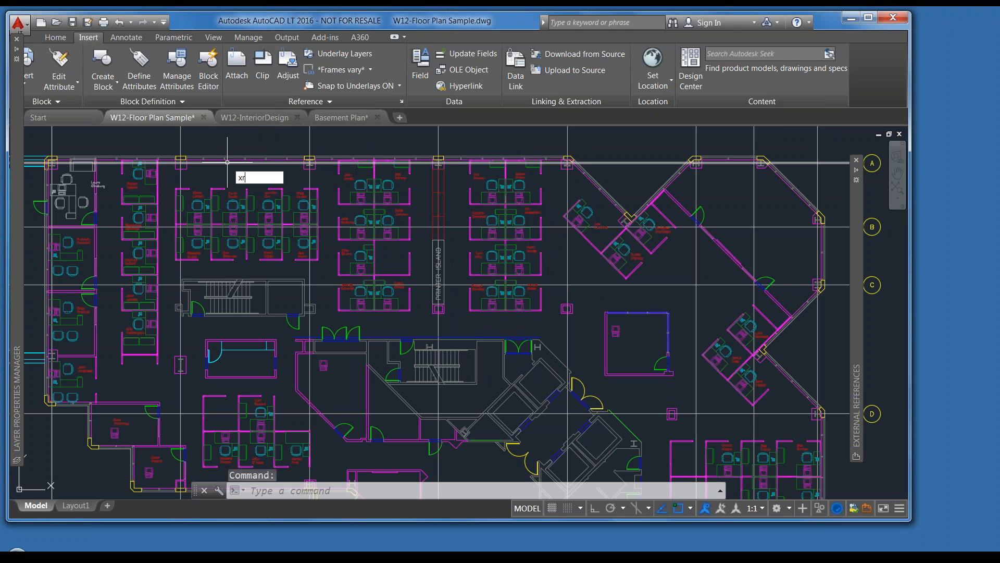
{"action": "type", "text": "ef"}
{"action": "key", "text": "Return"}
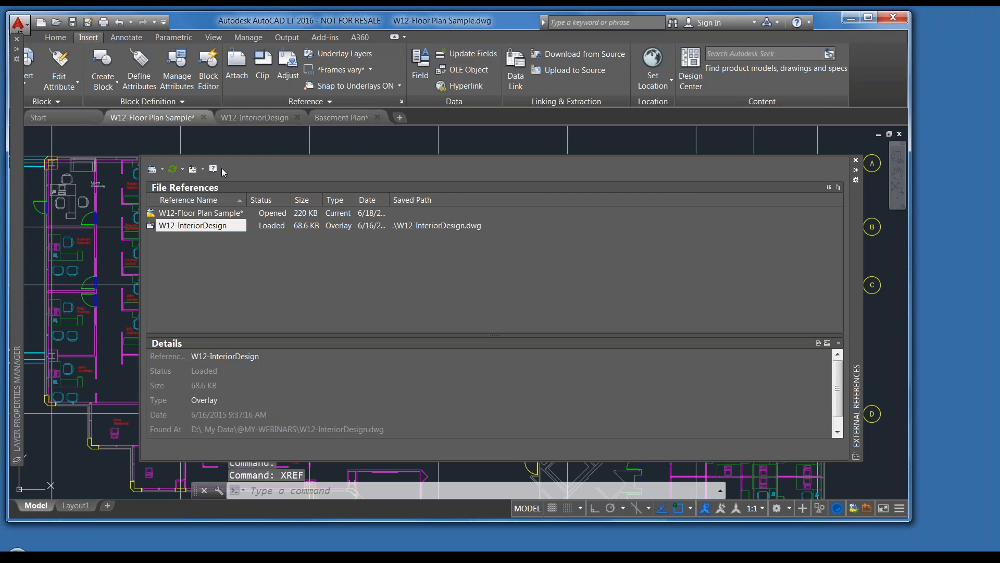
{"action": "left_click", "coordinate": [336, 226]}
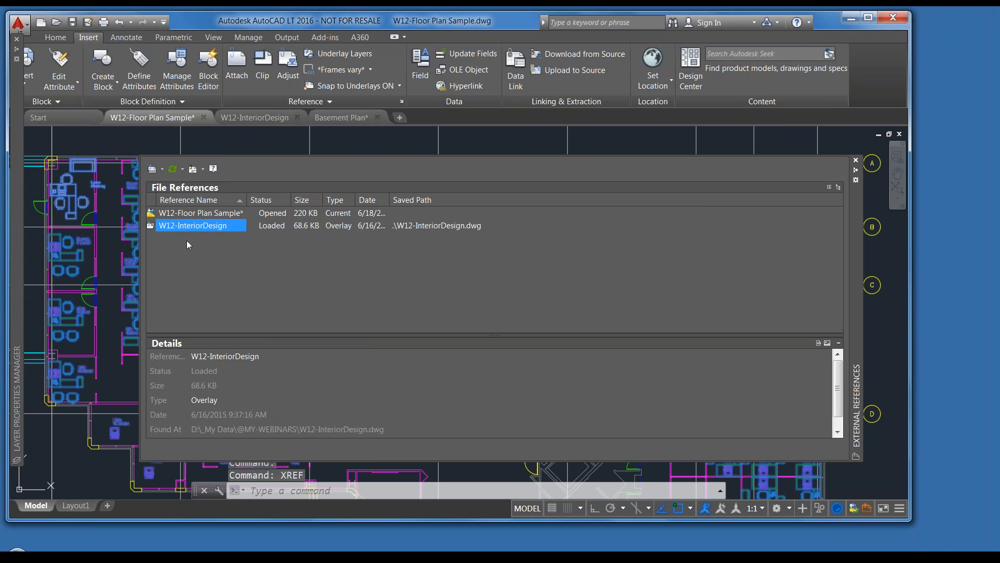
{"action": "right_click", "coordinate": [189, 225]}
{"action": "mouse_move", "coordinate": [221, 313]}
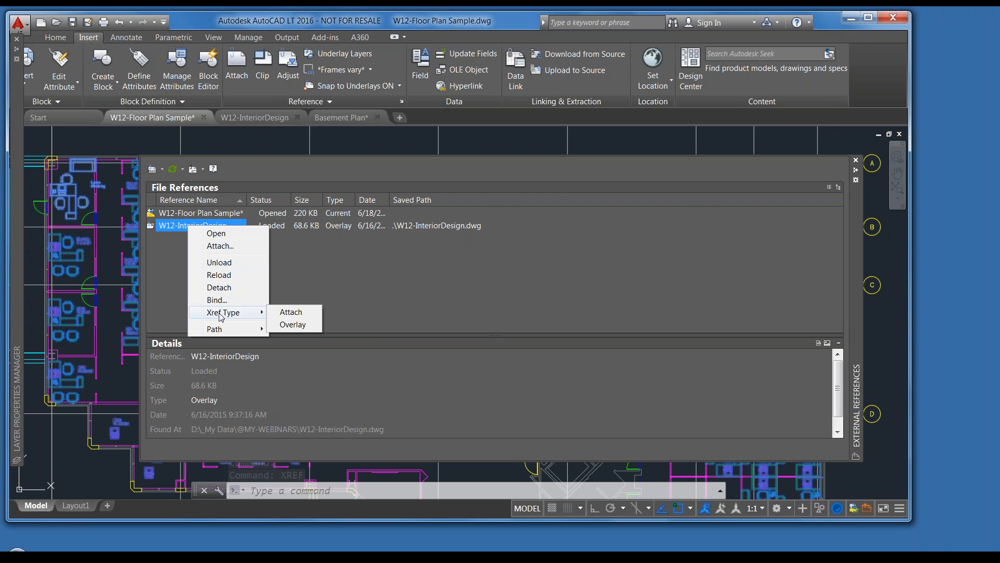
{"action": "left_click", "coordinate": [287, 313]}
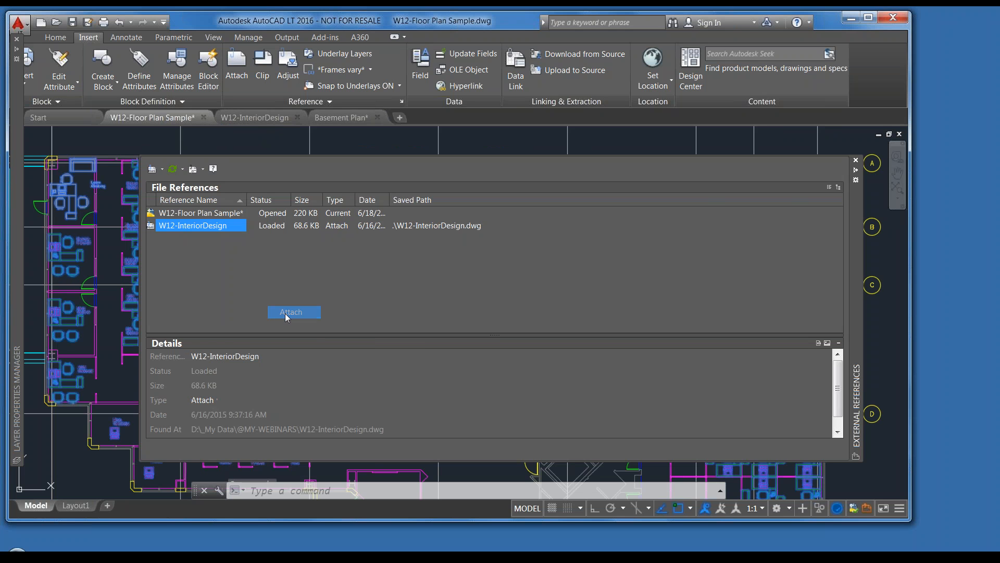
{"action": "left_click", "coordinate": [856, 171]}
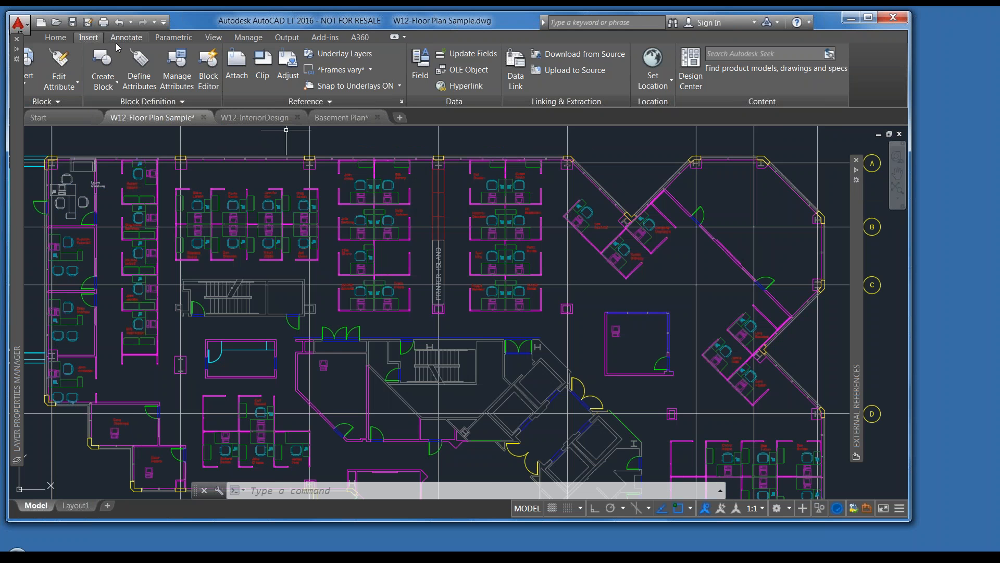
{"action": "left_click", "coordinate": [73, 22]}
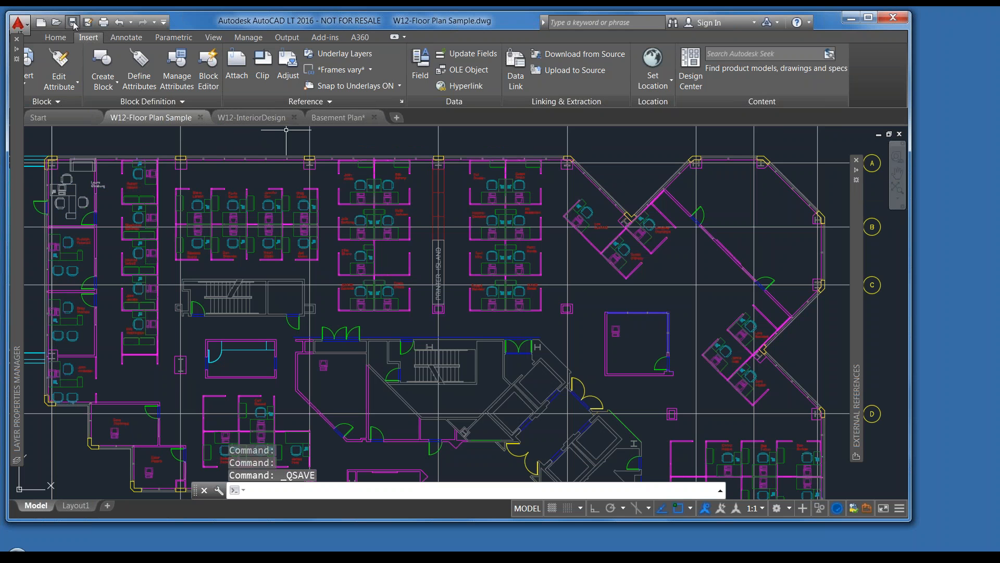
Step: Return to the model space of Basement Plan and reload its First Floor Plan xref
{"action": "mouse_move", "coordinate": [338, 117]}
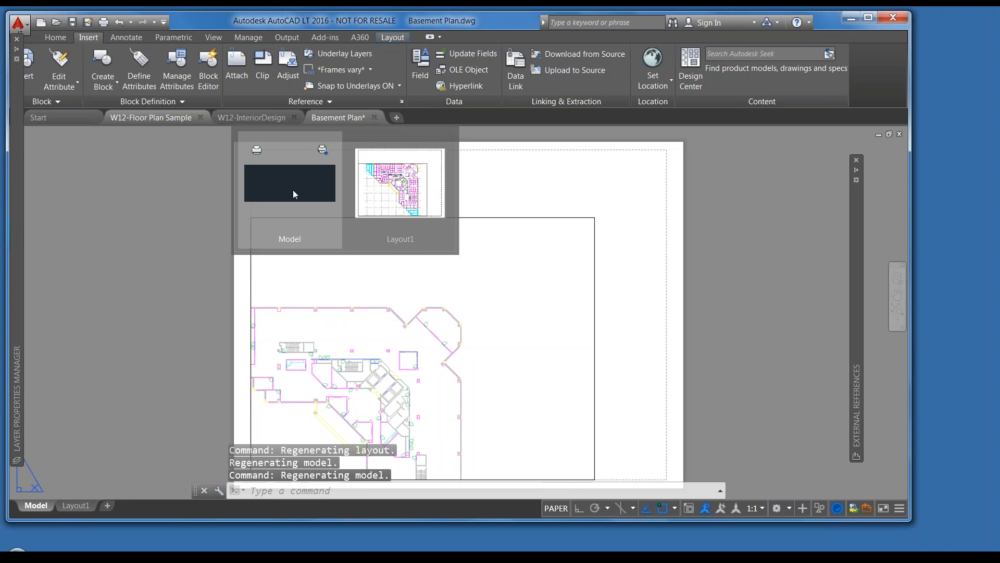
{"action": "left_click", "coordinate": [293, 189]}
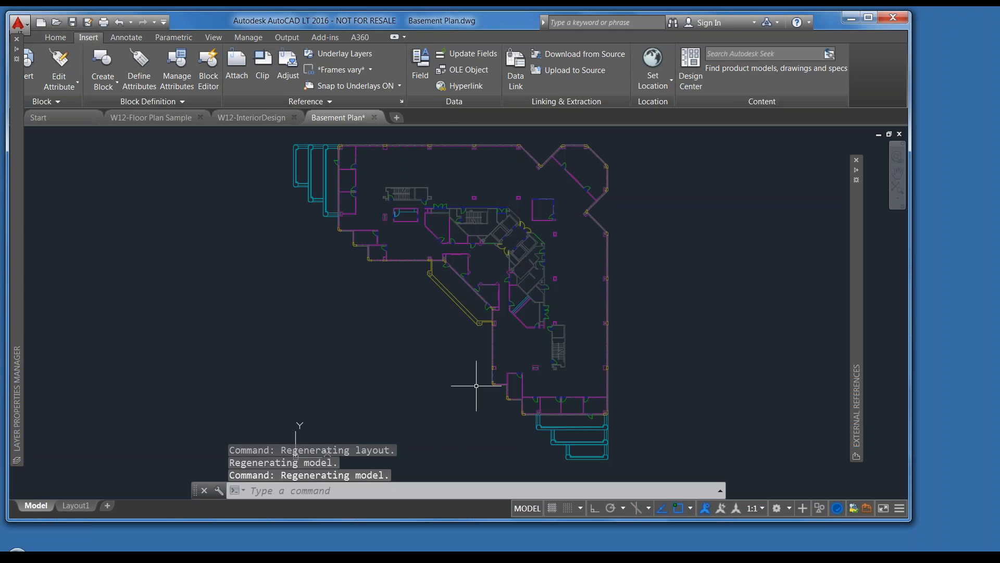
{"action": "type", "text": "xref"}
{"action": "key", "text": "Return"}
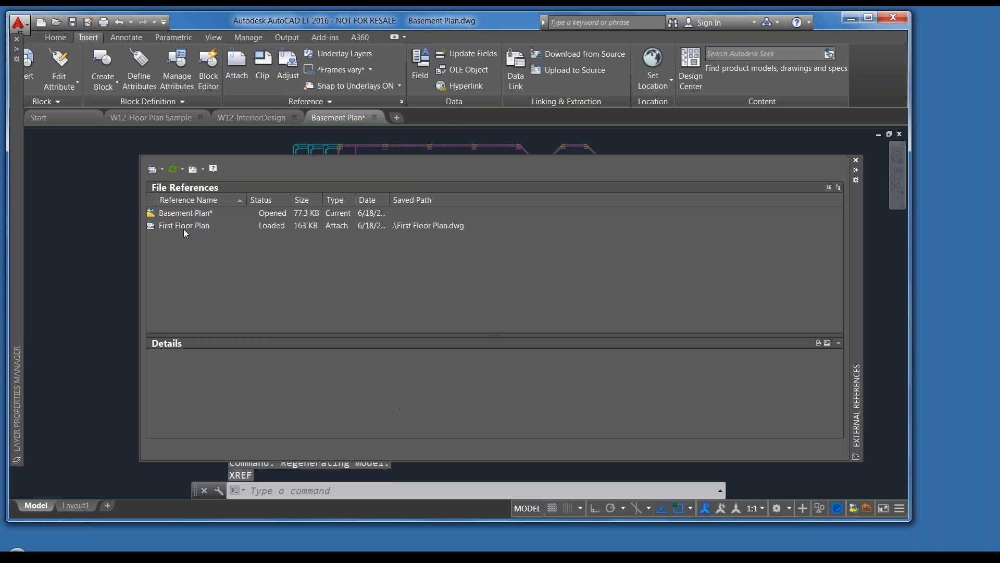
{"action": "right_click", "coordinate": [184, 228]}
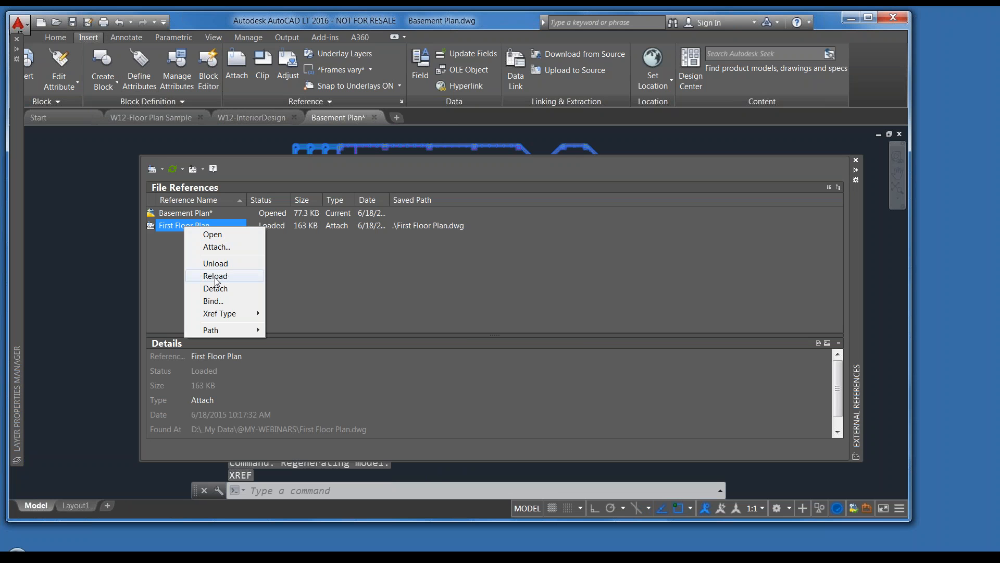
{"action": "left_click", "coordinate": [214, 277]}
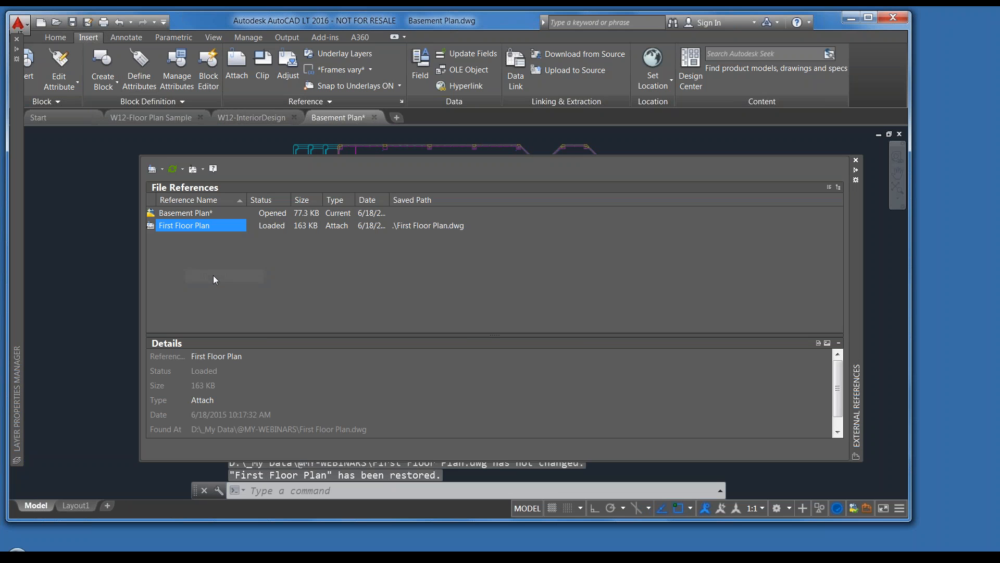
{"action": "left_click", "coordinate": [855, 173]}
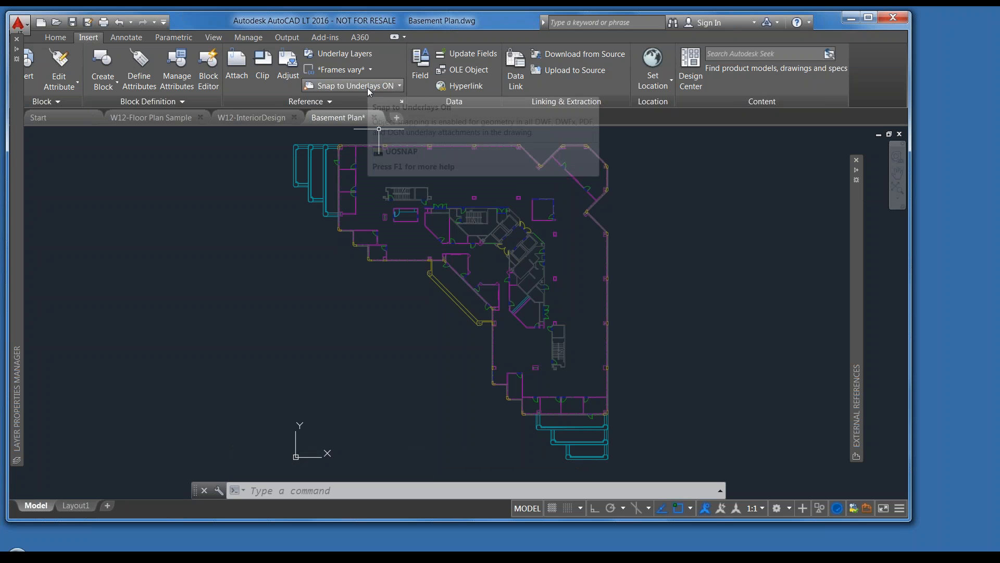
Step: Check the First Floor Plan xref's status and reference type in Basement Plan
{"action": "type", "text": "XREF"}
{"action": "key", "text": "Return"}
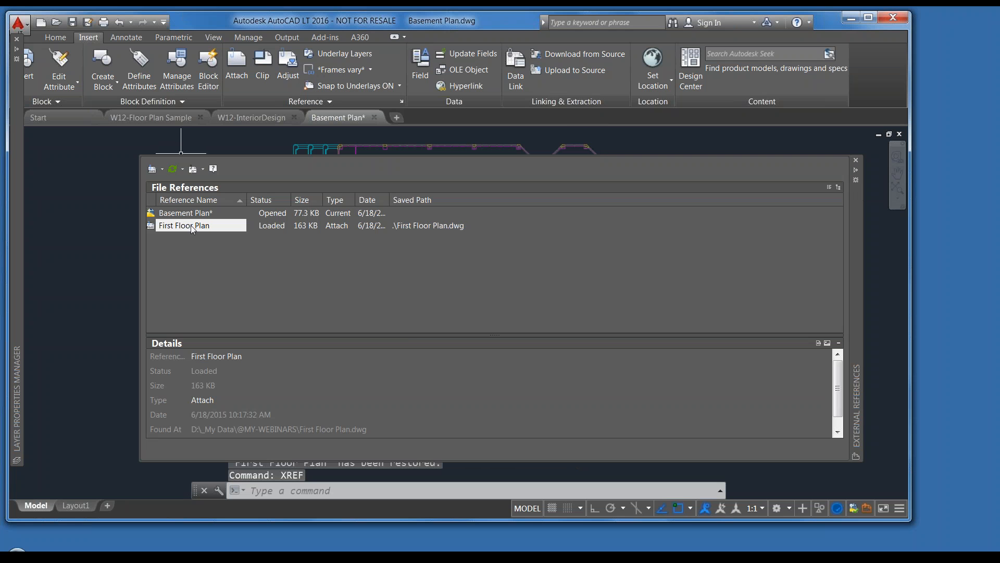
{"action": "left_click", "coordinate": [191, 226]}
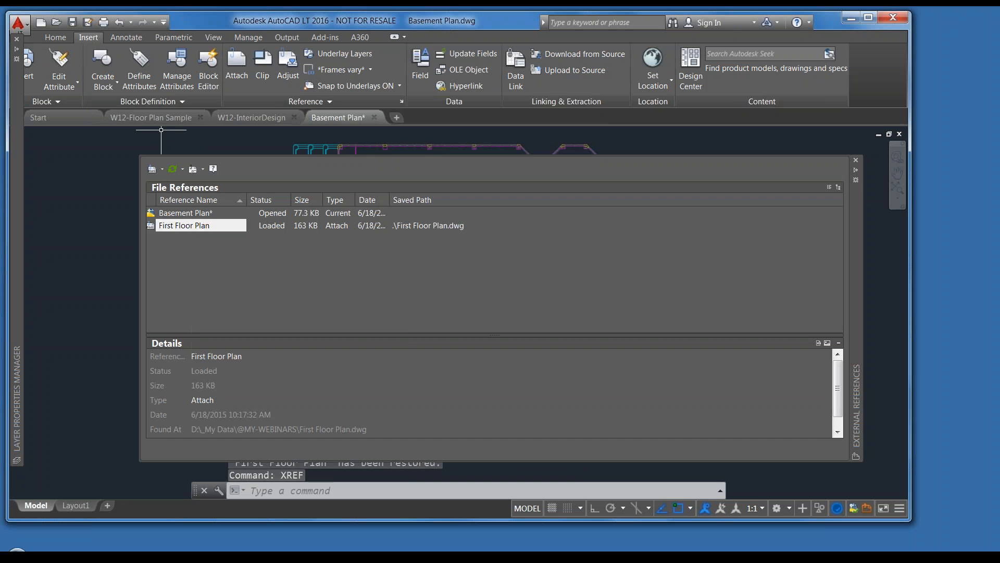
{"action": "left_click", "coordinate": [145, 134]}
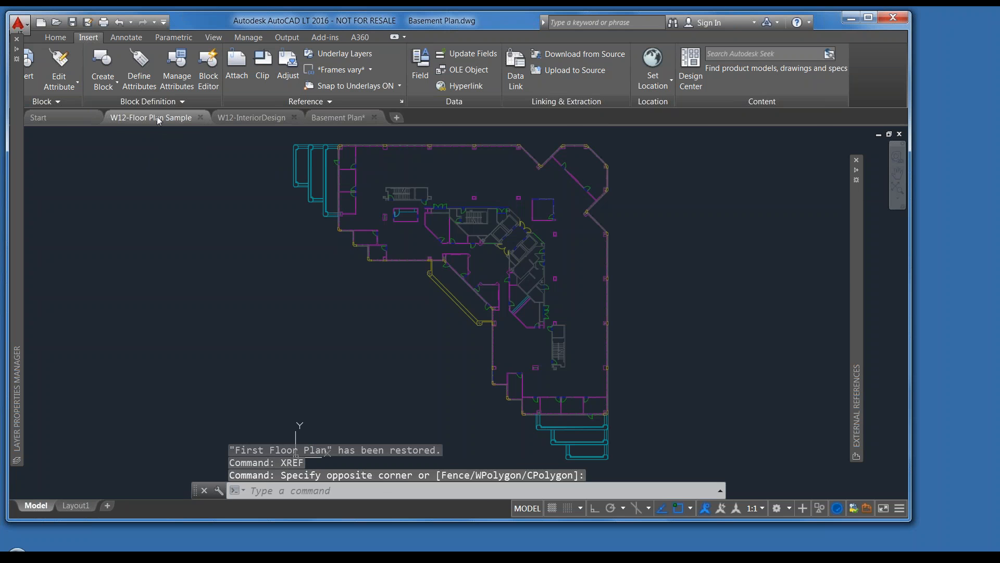
Step: Check the W12-InteriorDesign xref's reference type in W12-Floor Plan Sample, and save that drawing again
{"action": "left_click", "coordinate": [158, 118]}
{"action": "key", "text": "Return"}
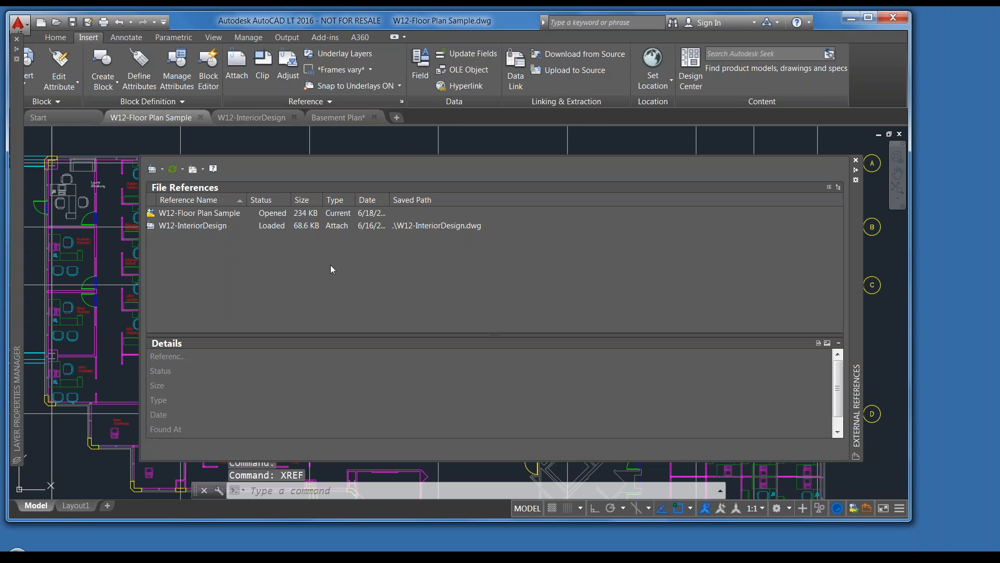
{"action": "left_click", "coordinate": [177, 226]}
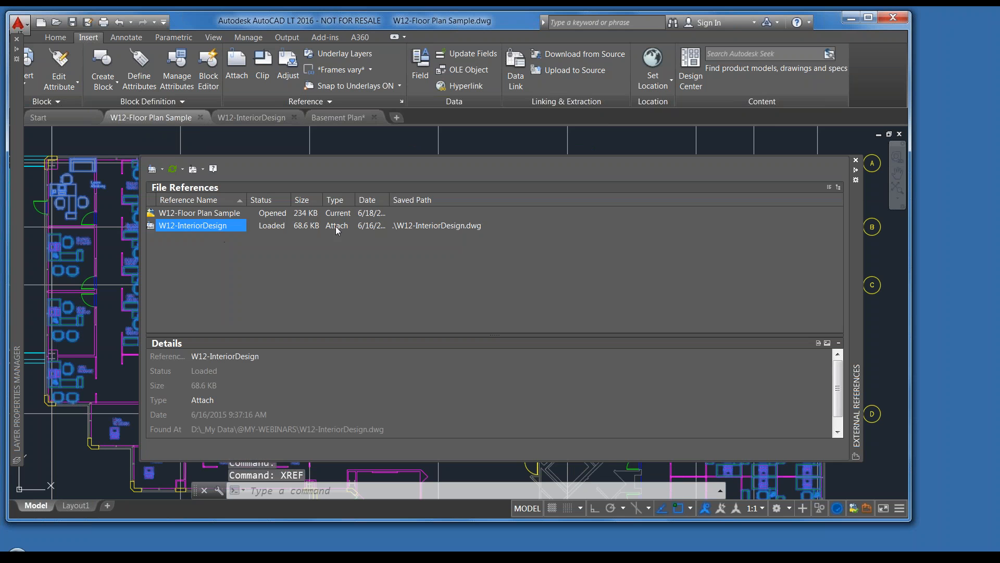
{"action": "left_click", "coordinate": [72, 22]}
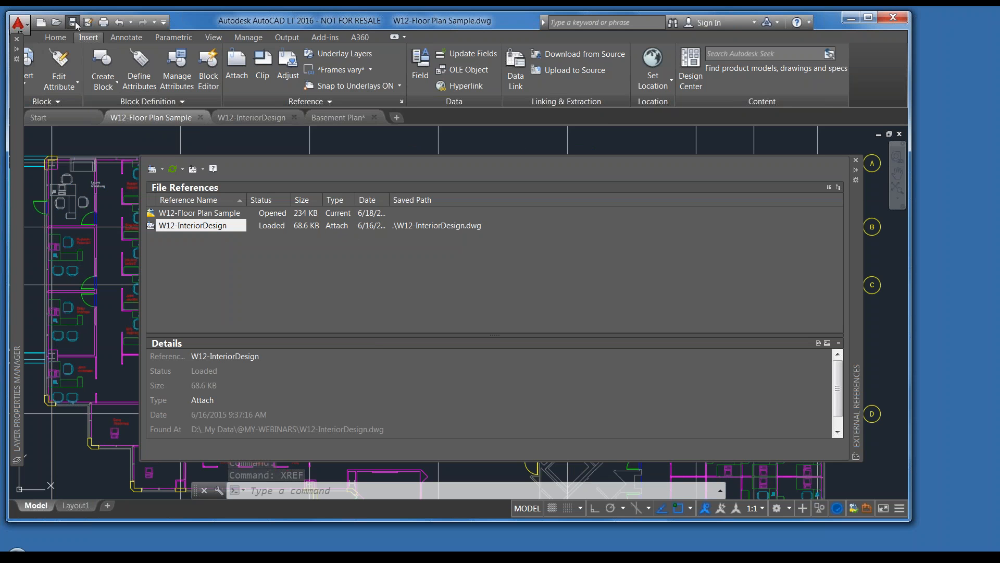
{"action": "left_click", "coordinate": [854, 172]}
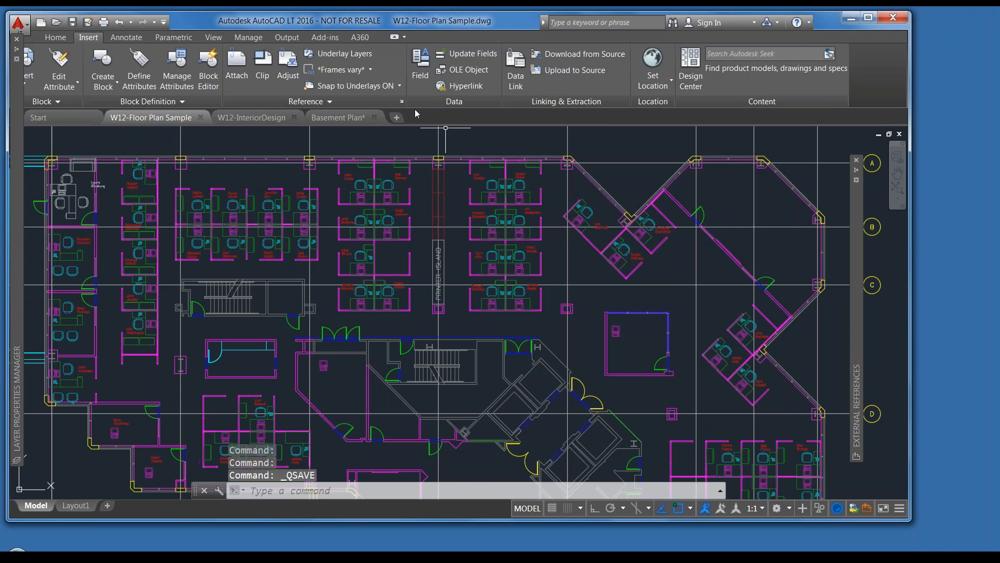
Step: Close the Basement Plan drawing with its changes saved, and reopen it
{"action": "left_click", "coordinate": [339, 118]}
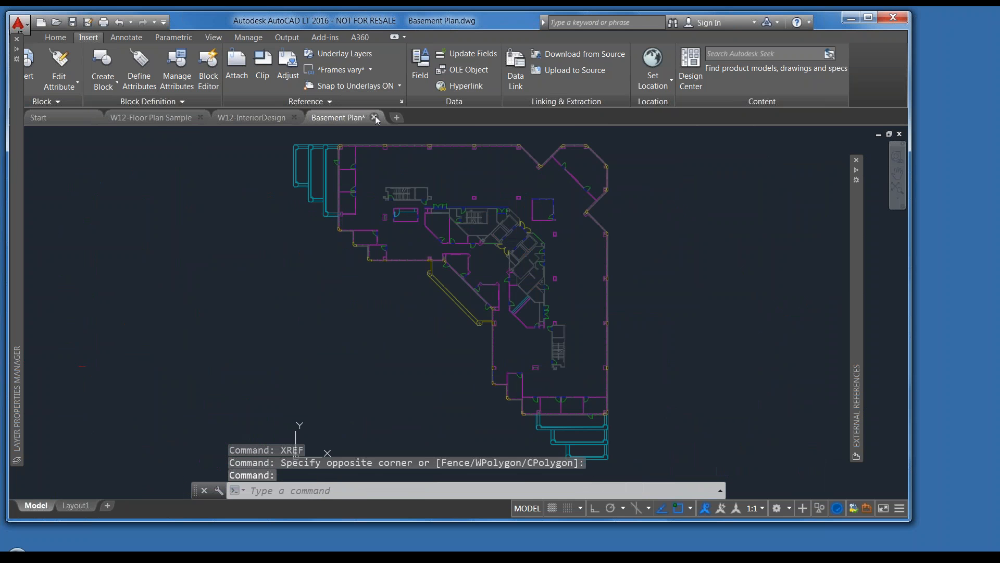
{"action": "left_click", "coordinate": [374, 118]}
{"action": "left_click", "coordinate": [447, 301]}
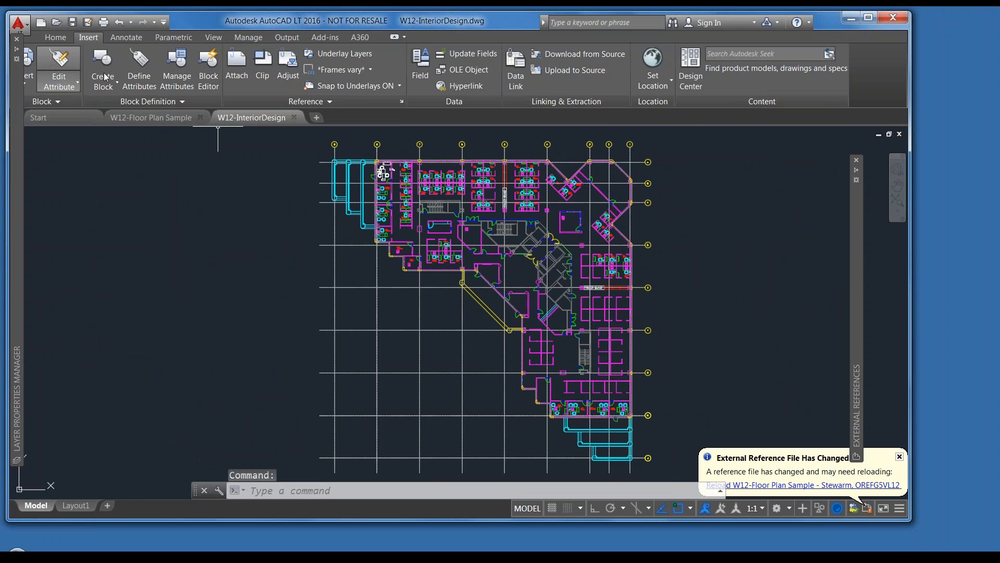
{"action": "left_click", "coordinate": [54, 38]}
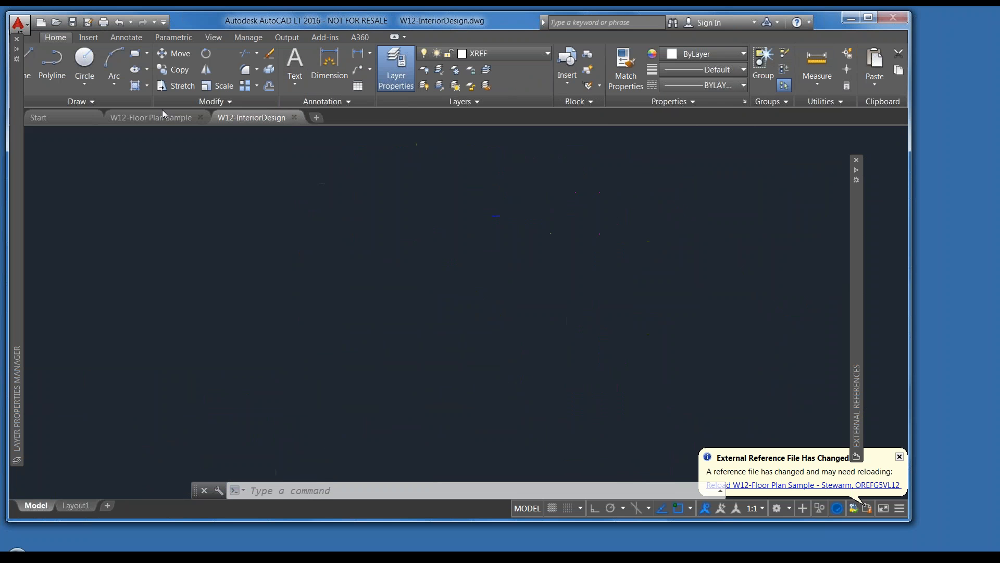
Step: Reload the First Floor Plan xref in the reopened Basement Plan, and switch to the W12-InteriorDesign drawing
{"action": "type", "text": "xref"}
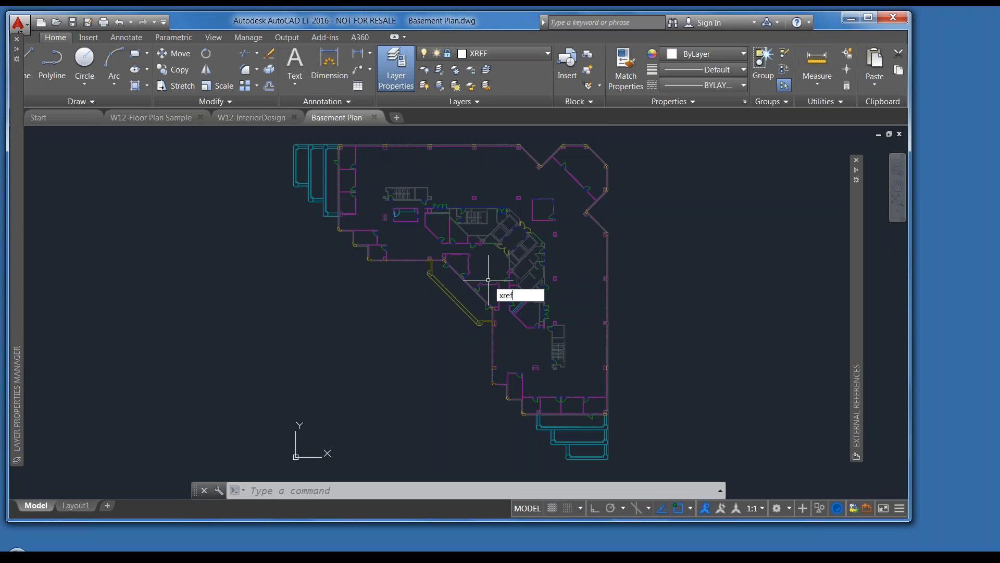
{"action": "key", "text": "Return"}
{"action": "left_click", "coordinate": [190, 225]}
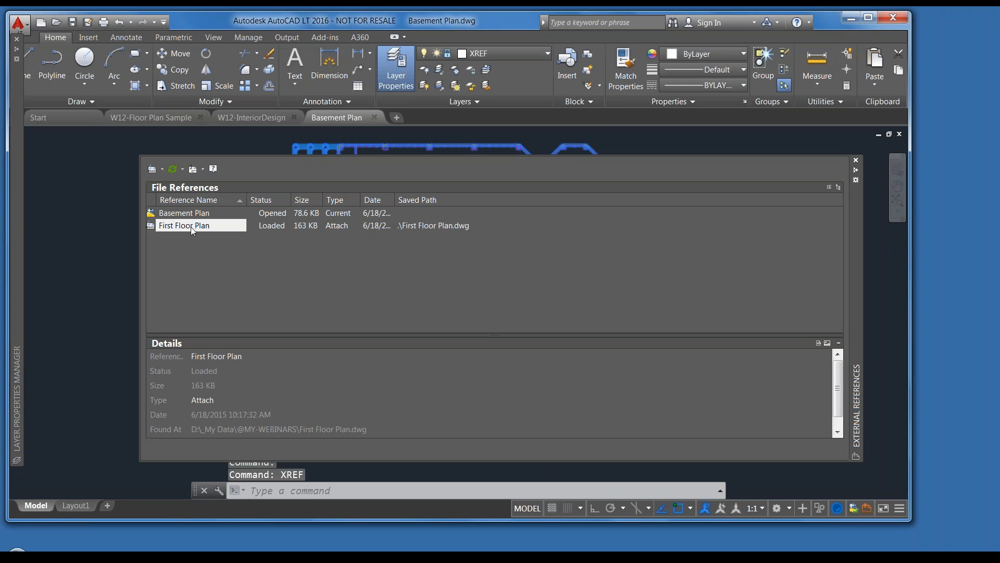
{"action": "right_click", "coordinate": [191, 227]}
{"action": "left_click", "coordinate": [224, 277]}
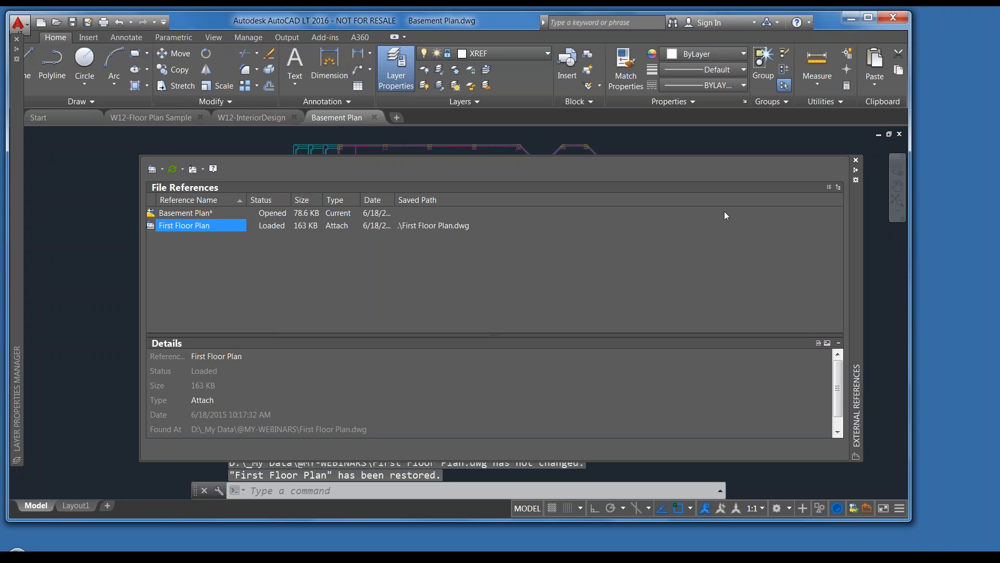
{"action": "left_click", "coordinate": [856, 170]}
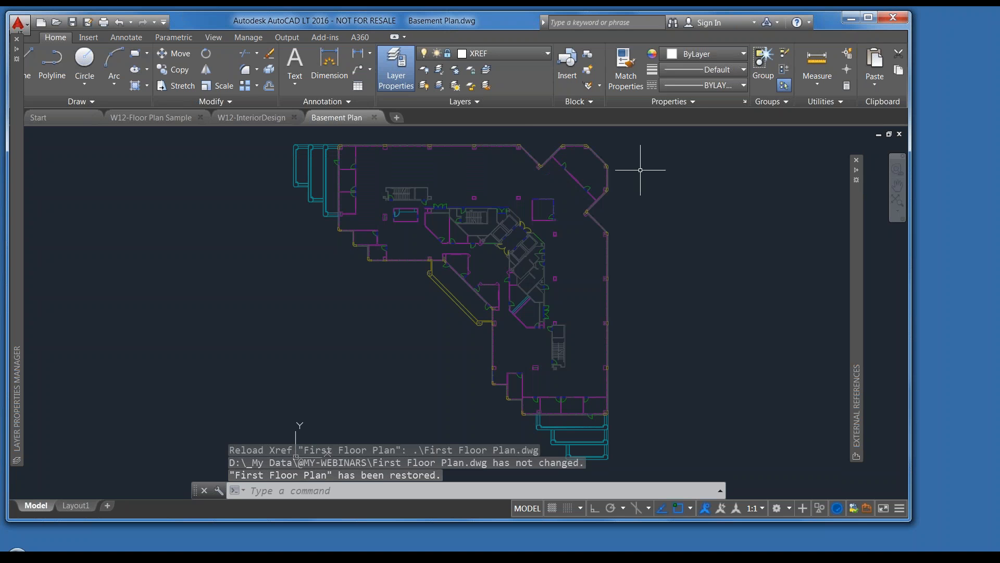
{"action": "left_click", "coordinate": [252, 118]}
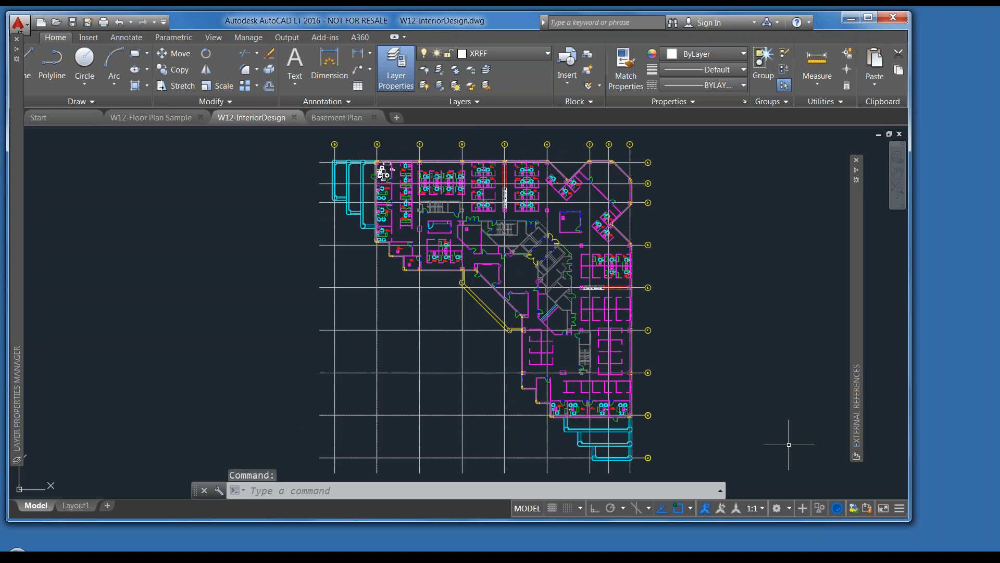
{"action": "type", "text": "refedit"}
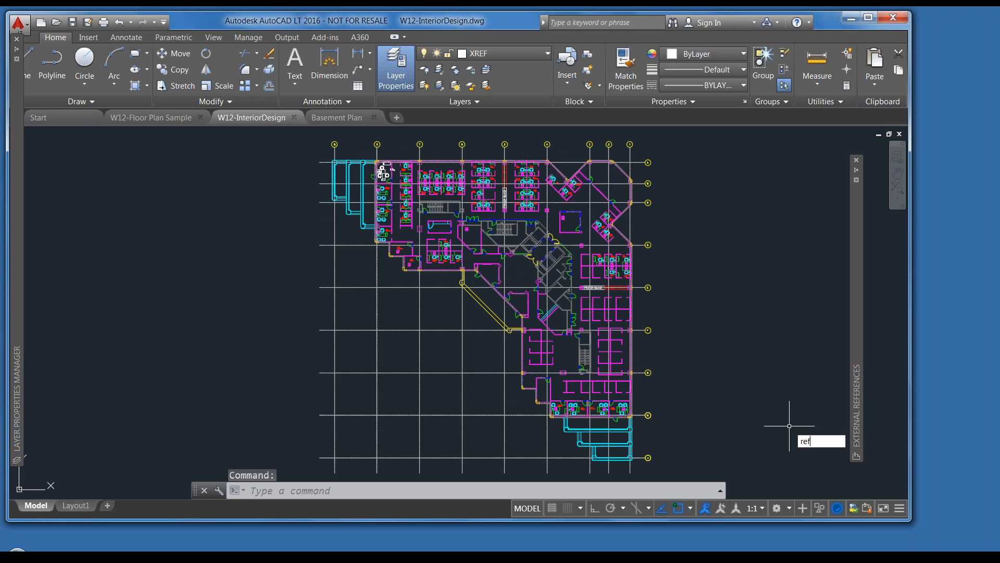
{"action": "key", "text": "Return"}
{"action": "key", "text": "Escape"}
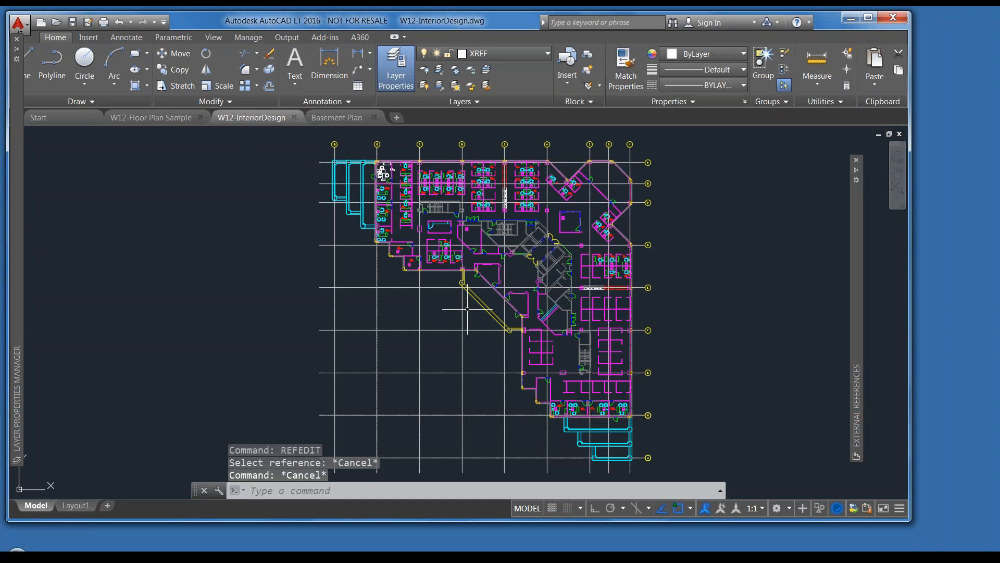
Step: Widen the Status column of the W12-InteriorDesign drawing's reference list, and reload the W12-Floor Plan Sample xref
{"action": "type", "text": "xref"}
{"action": "key", "text": "Return"}
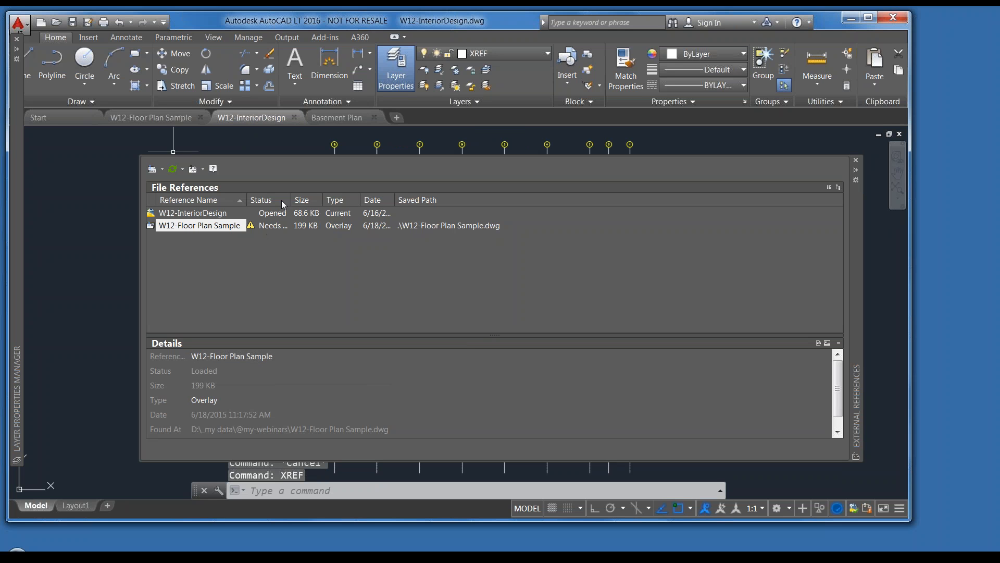
{"action": "left_click_drag", "start_coordinate": [290, 200], "coordinate": [320, 200]}
{"action": "left_click", "coordinate": [206, 226]}
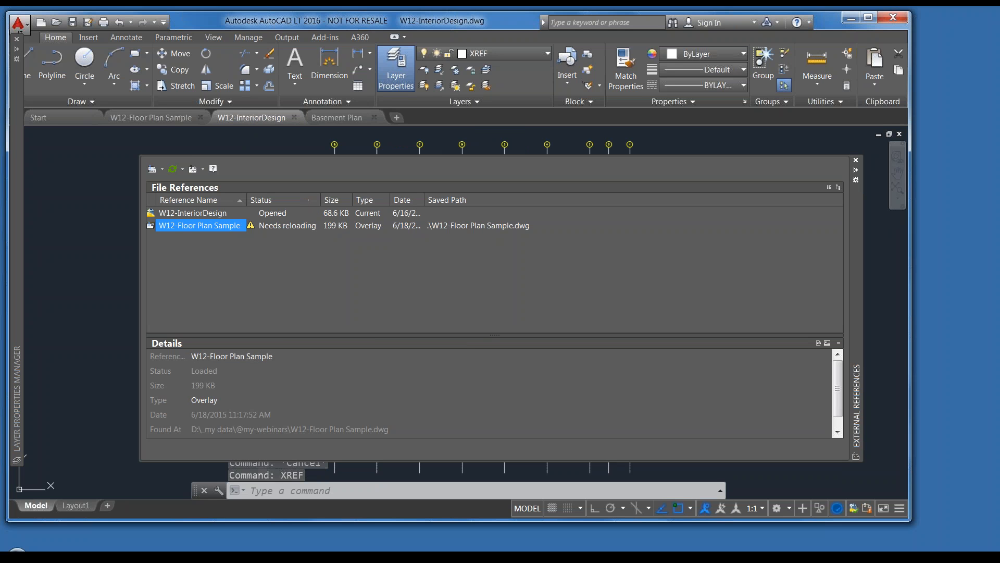
{"action": "right_click", "coordinate": [206, 228]}
{"action": "left_click", "coordinate": [237, 273]}
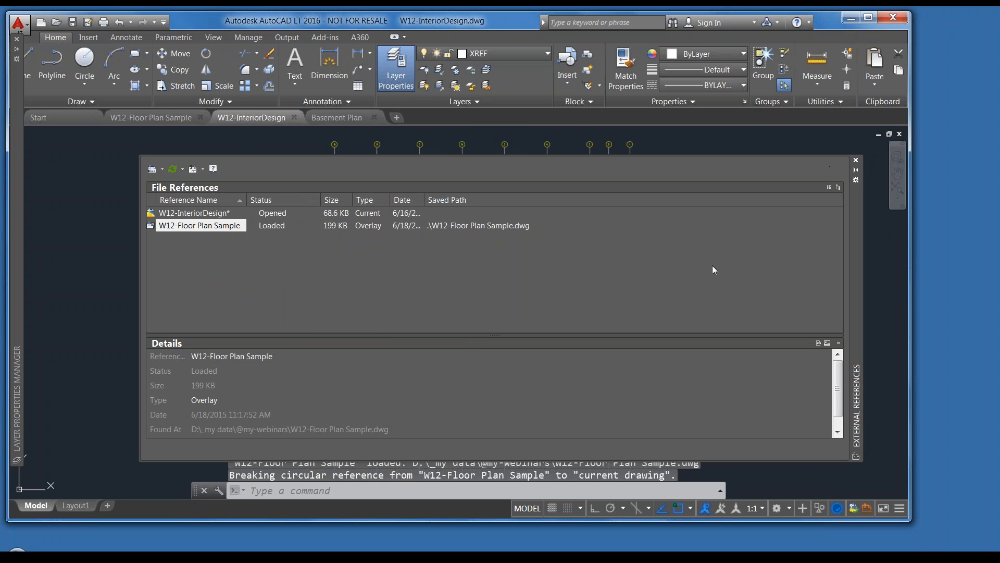
Step: Switch to the W12-Floor Plan Sample drawing and check the reference type of its W12-InteriorDesign xref
{"action": "left_click", "coordinate": [855, 169]}
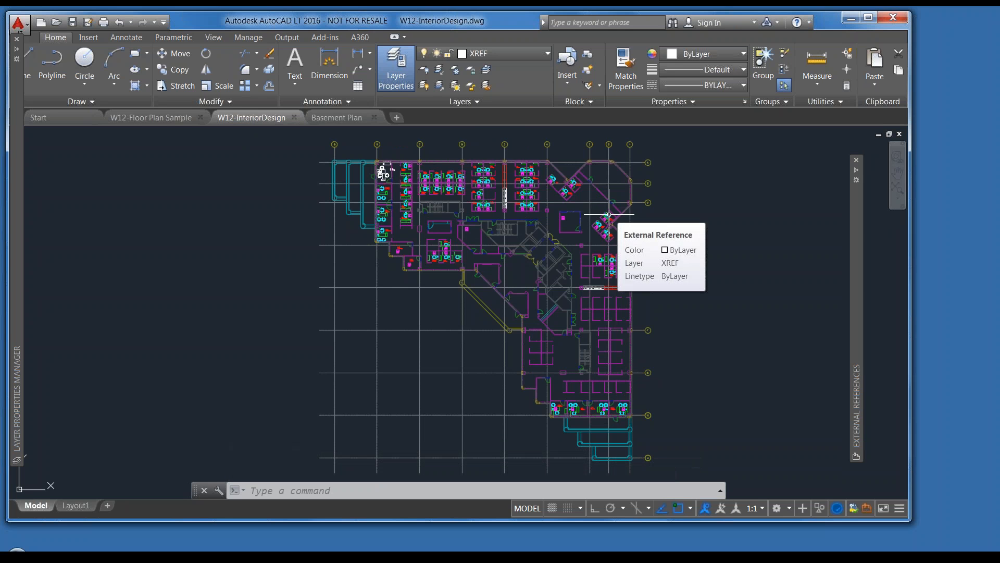
{"action": "left_click", "coordinate": [166, 117]}
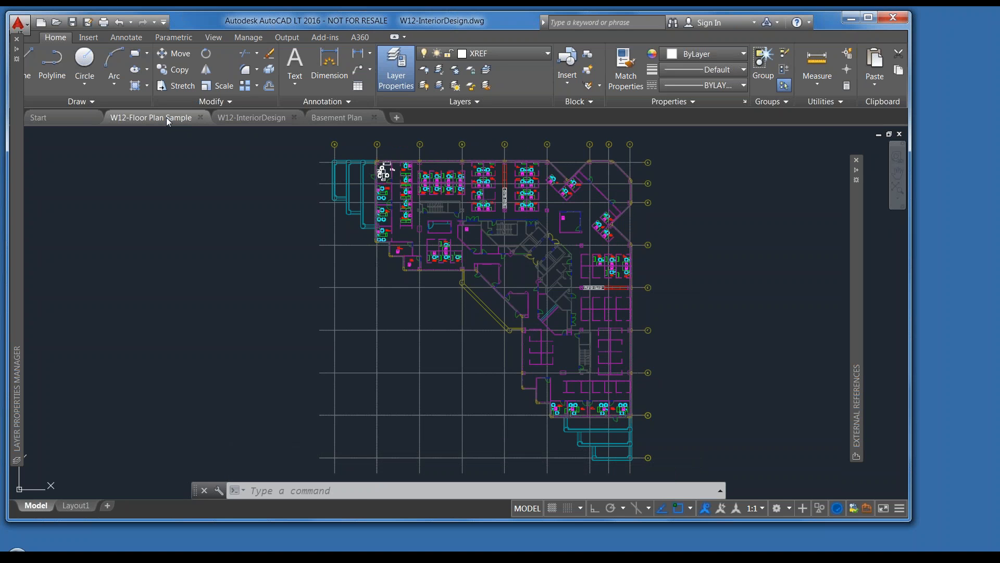
{"action": "type", "text": "xref"}
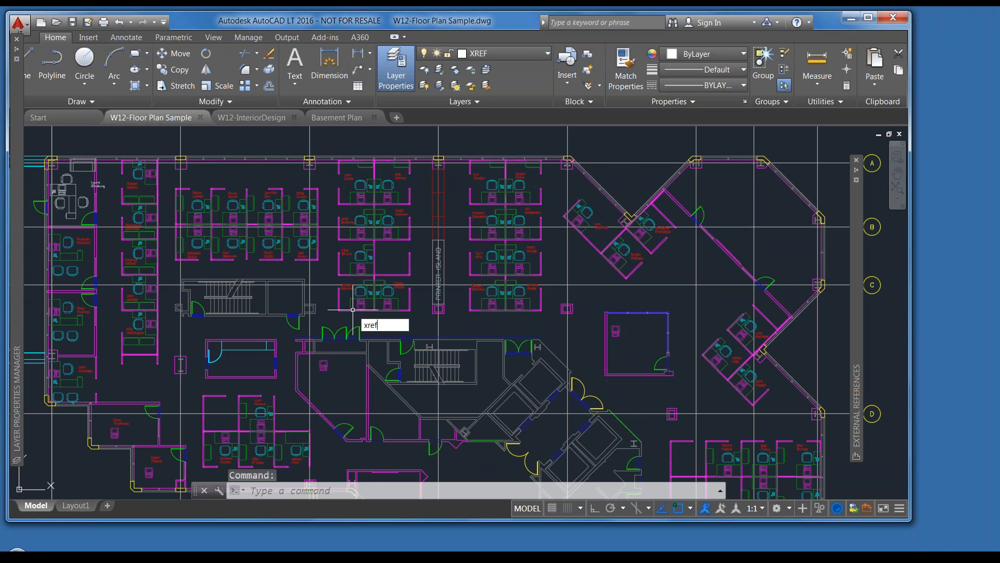
{"action": "key", "text": "Return"}
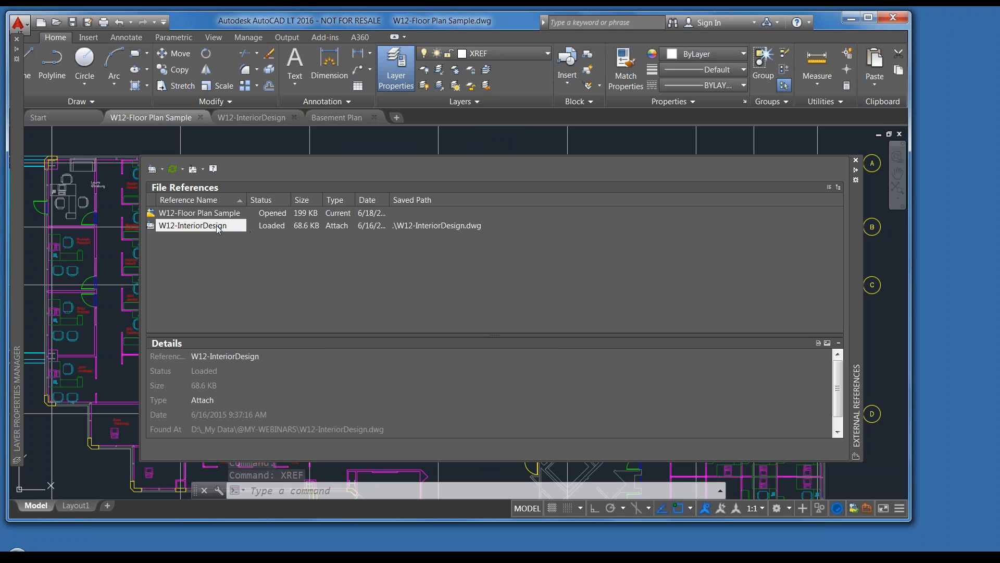
{"action": "mouse_move", "coordinate": [212, 221]}
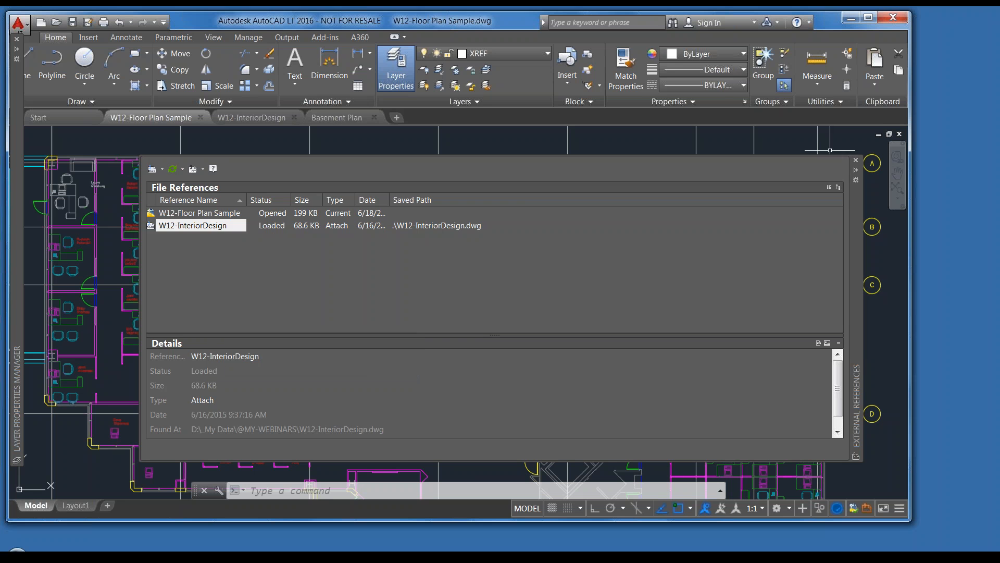
{"action": "left_click", "coordinate": [855, 172]}
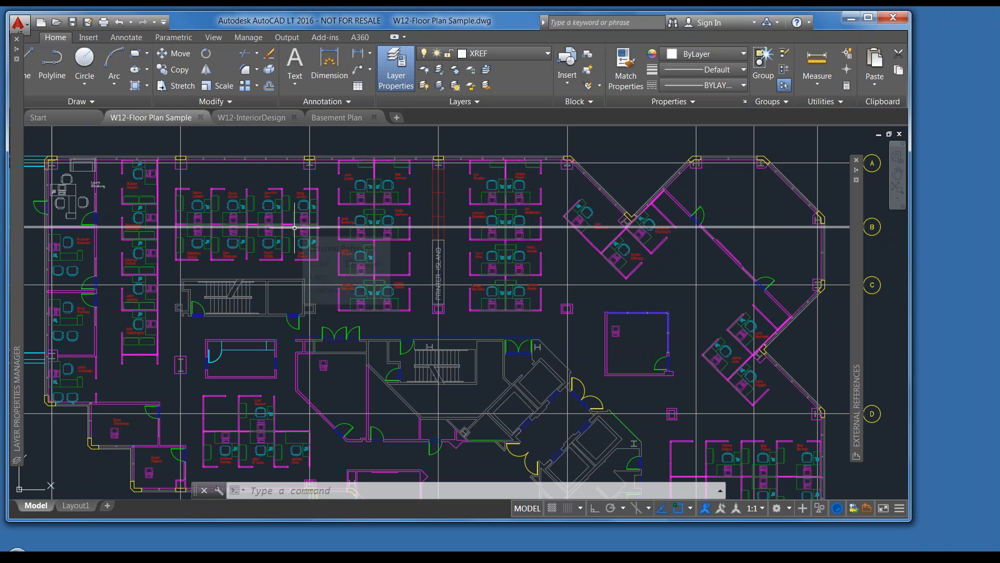
{"action": "mouse_move", "coordinate": [294, 228]}
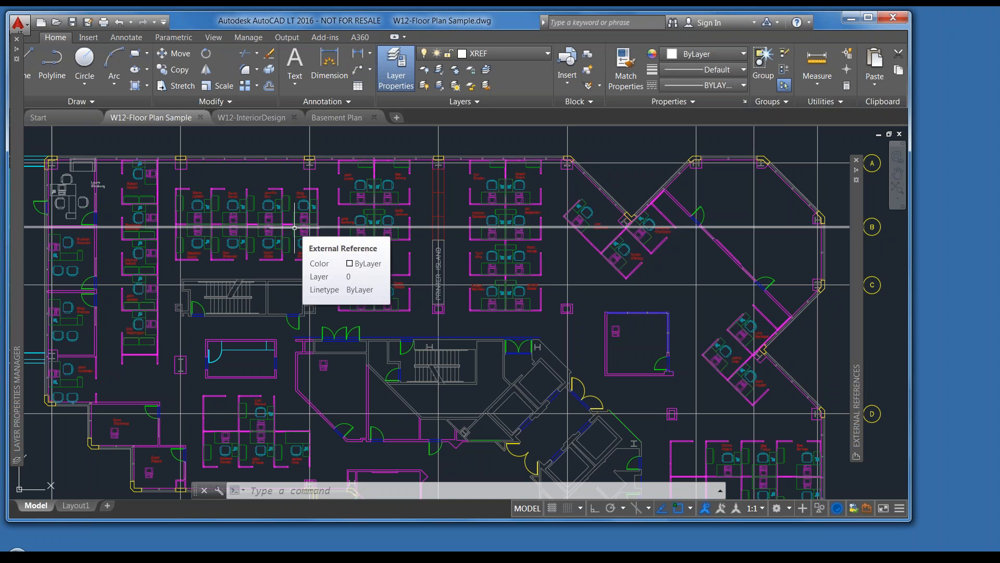
Step: Close the W12-Floor Plan Sample, W12-InteriorDesign and Basement Plan drawings, saving the pending changes
{"action": "left_click", "coordinate": [199, 119]}
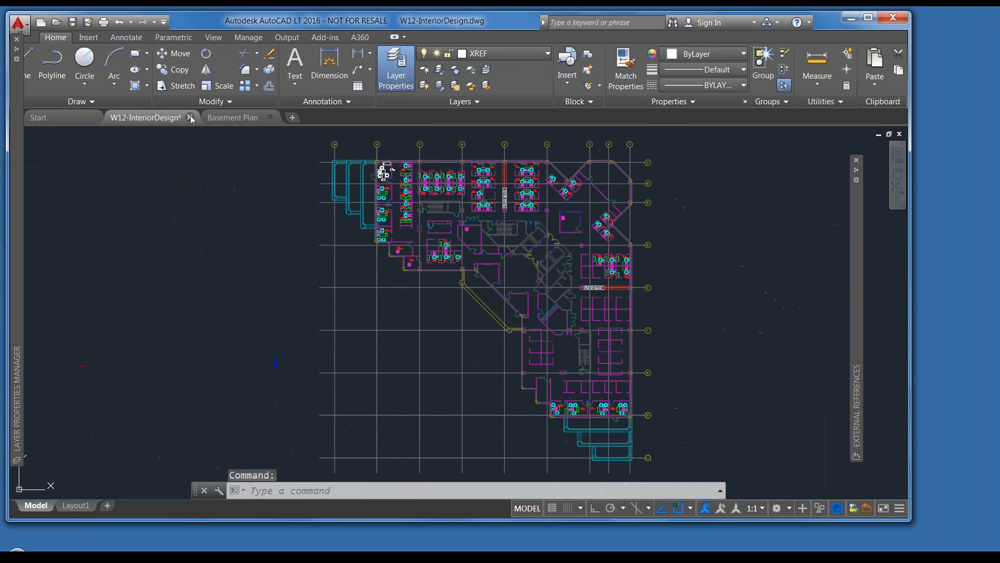
{"action": "left_click", "coordinate": [190, 117]}
{"action": "left_click", "coordinate": [425, 301]}
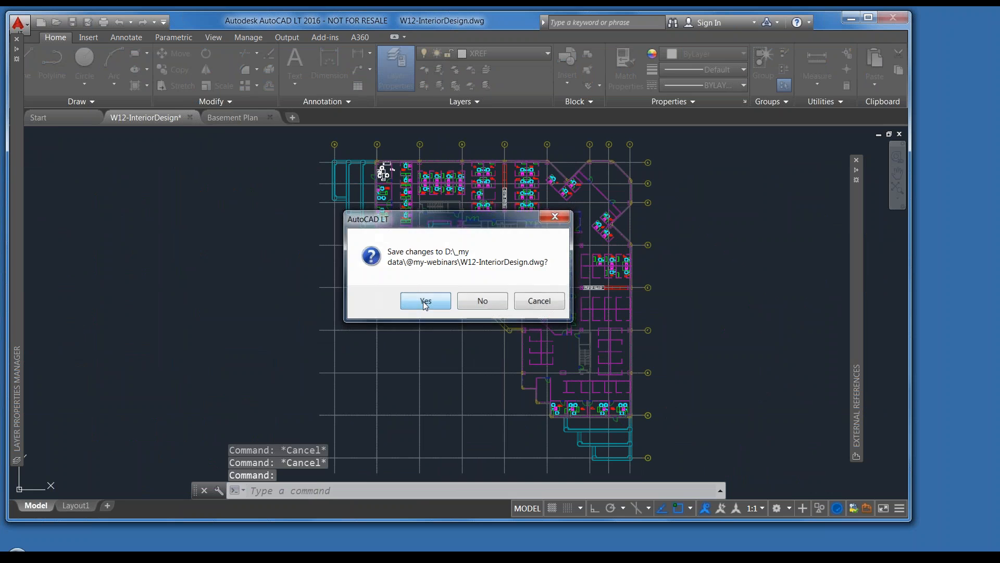
{"action": "left_click", "coordinate": [172, 117]}
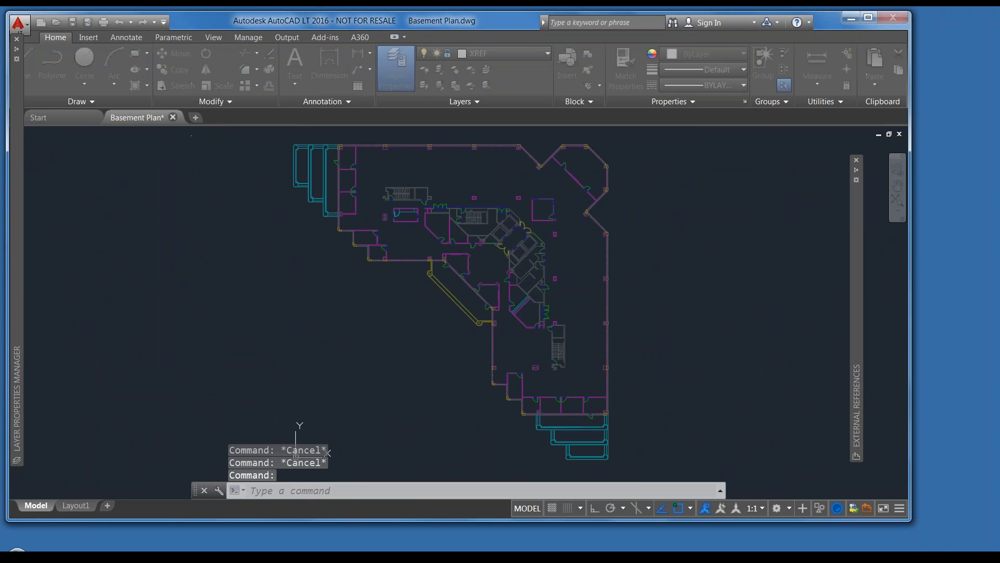
{"action": "left_click", "coordinate": [443, 300]}
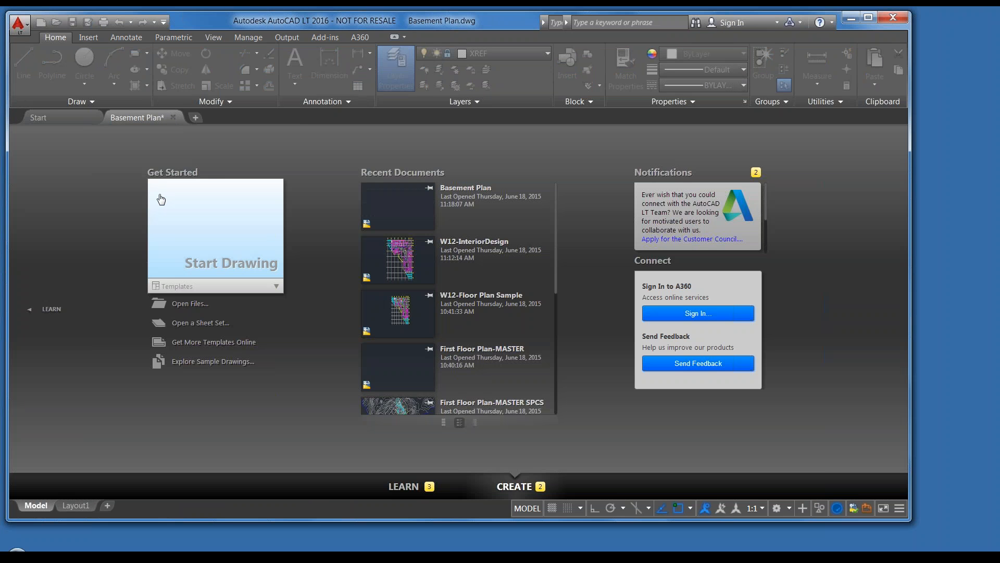
Step: Open the recent drawing First Floor Plan.dwg and switch to its A01 layout
{"action": "left_click", "coordinate": [22, 30]}
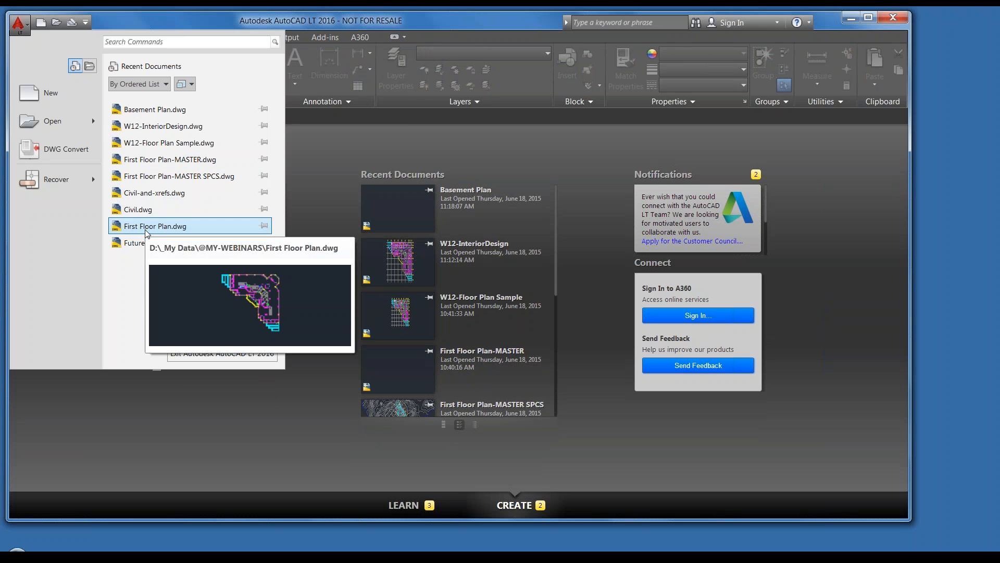
{"action": "left_click", "coordinate": [146, 229]}
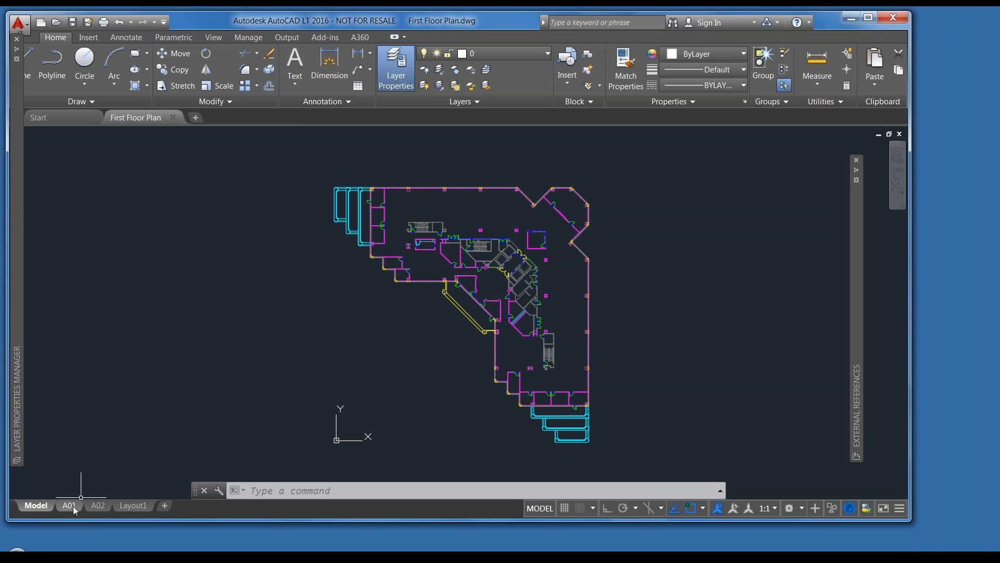
{"action": "mouse_move", "coordinate": [71, 509]}
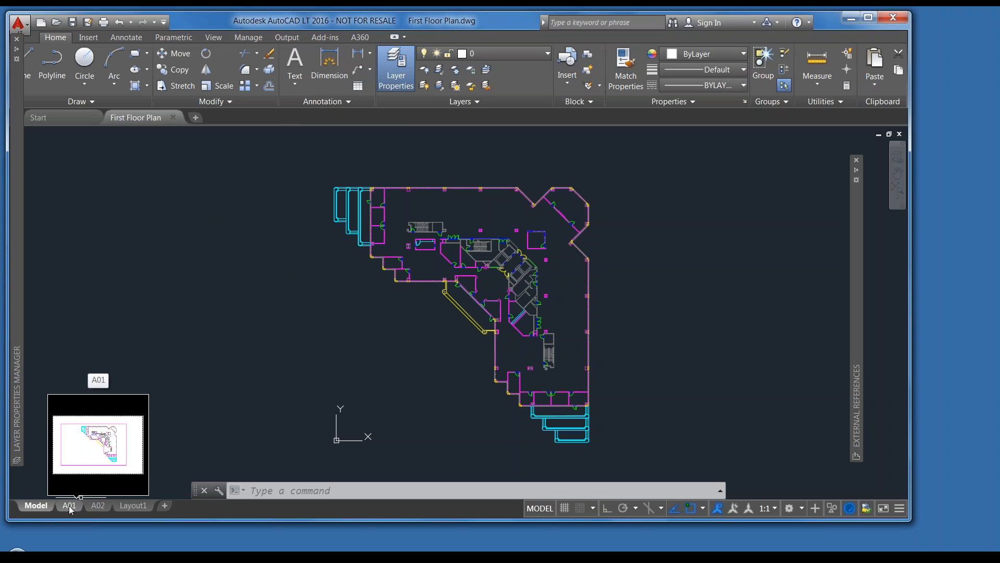
{"action": "left_click", "coordinate": [70, 507]}
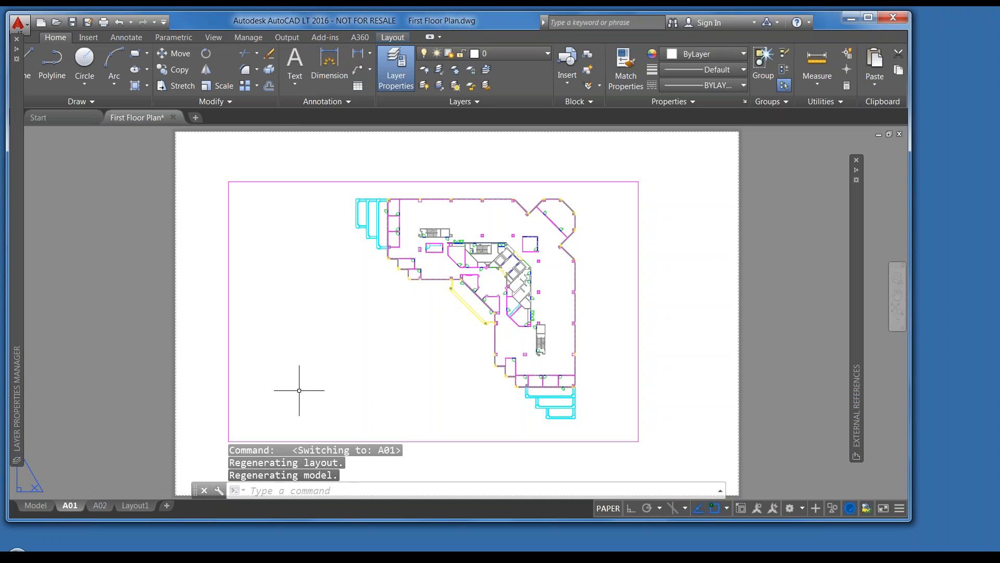
Step: Reload the TB-1711 title block xref in First Floor Plan, and check the title block on layout A02
{"action": "type", "text": "xre"}
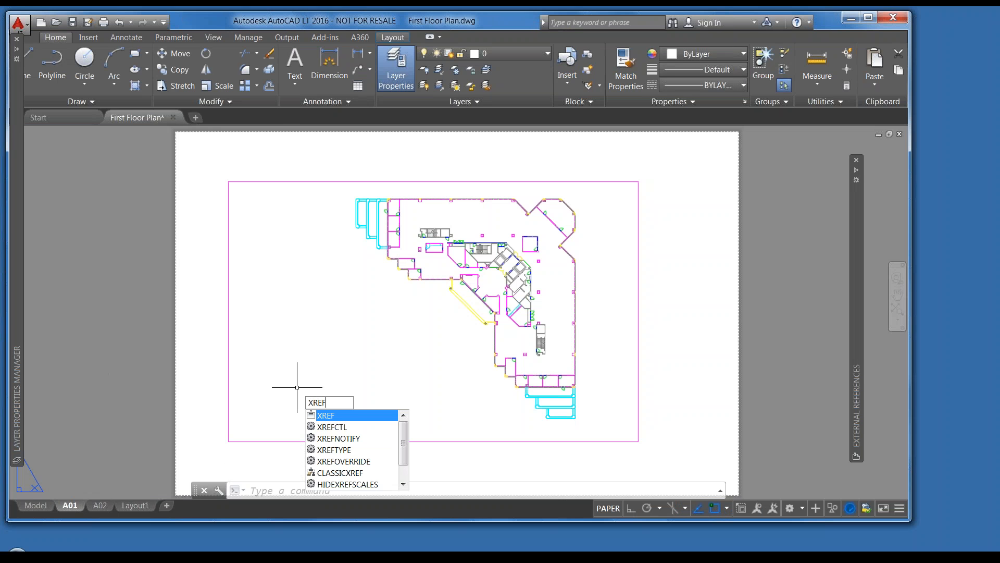
{"action": "key", "text": "Return"}
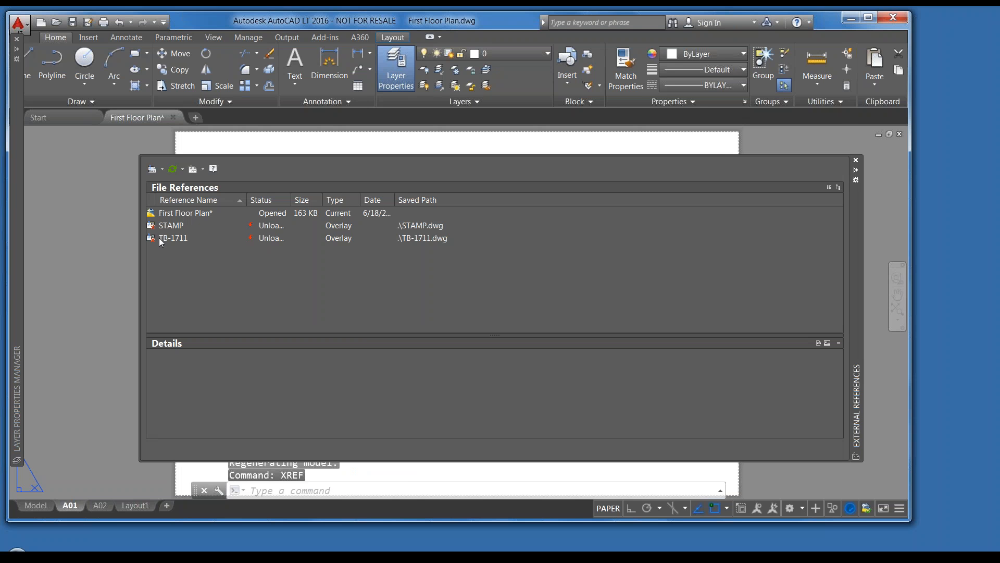
{"action": "left_click", "coordinate": [166, 239]}
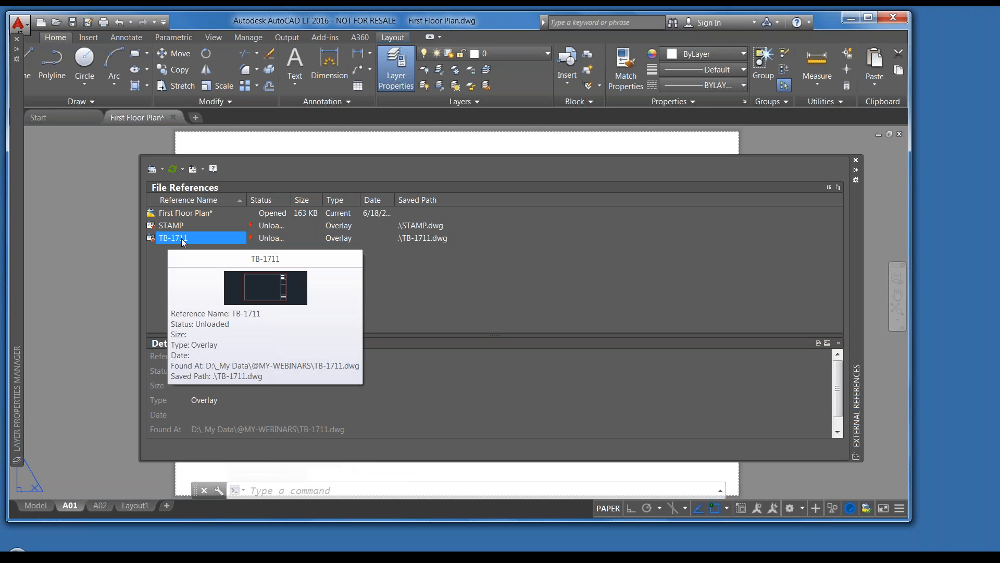
{"action": "right_click", "coordinate": [180, 239]}
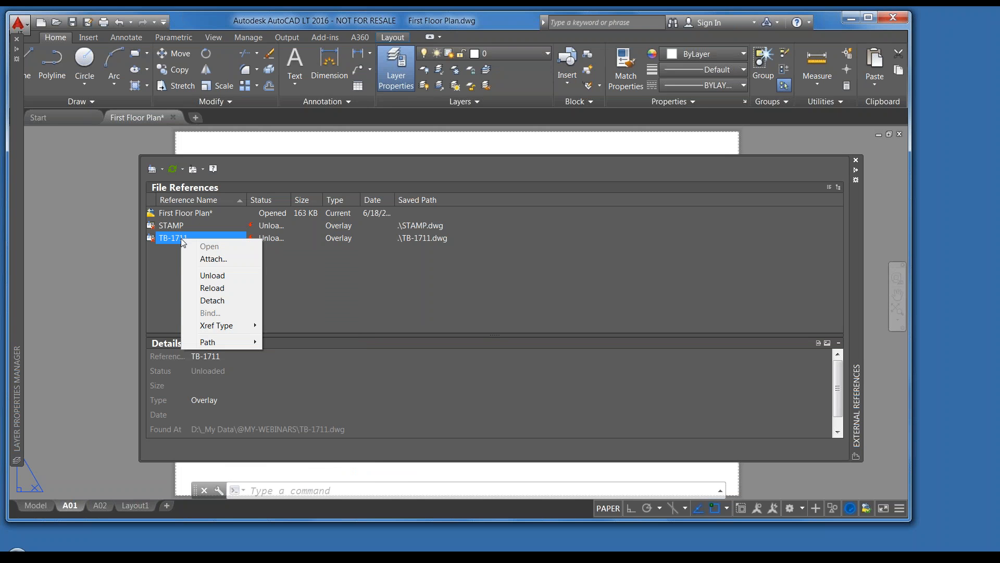
{"action": "left_click", "coordinate": [207, 289]}
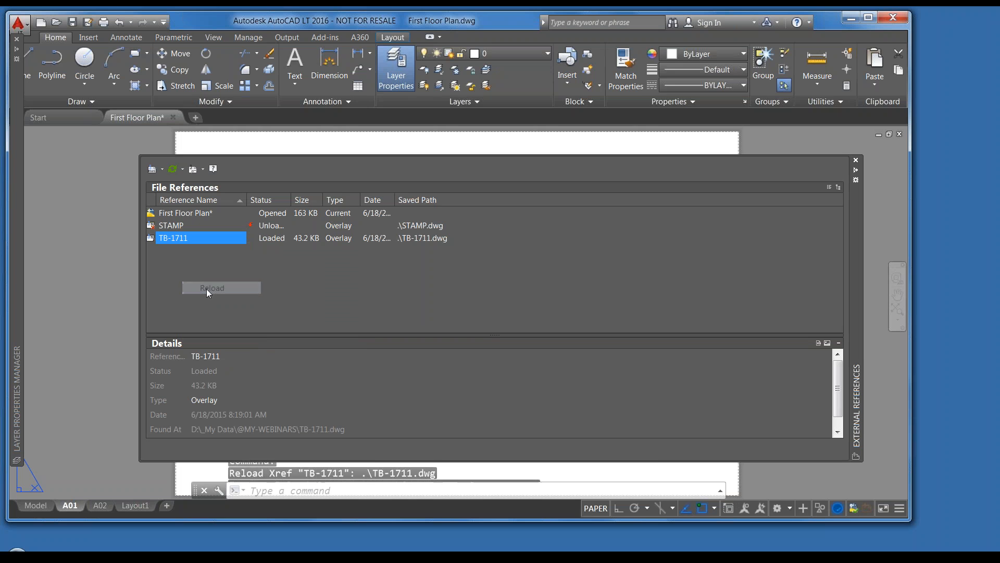
{"action": "left_click", "coordinate": [856, 171]}
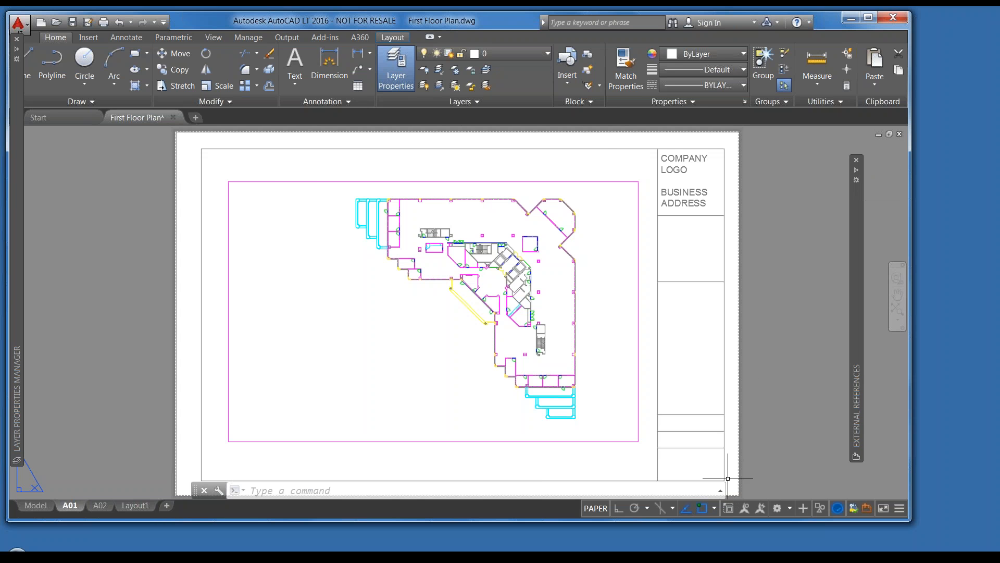
{"action": "left_click", "coordinate": [96, 508]}
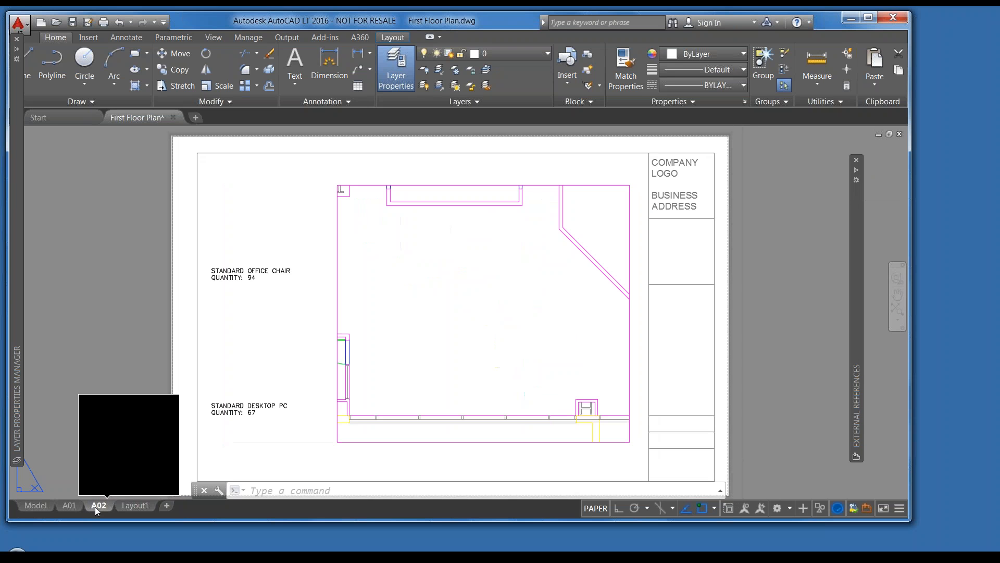
Step: Return to layout A01, reload the STAMP xref, and inspect the stamp in the title block
{"action": "left_click", "coordinate": [68, 506]}
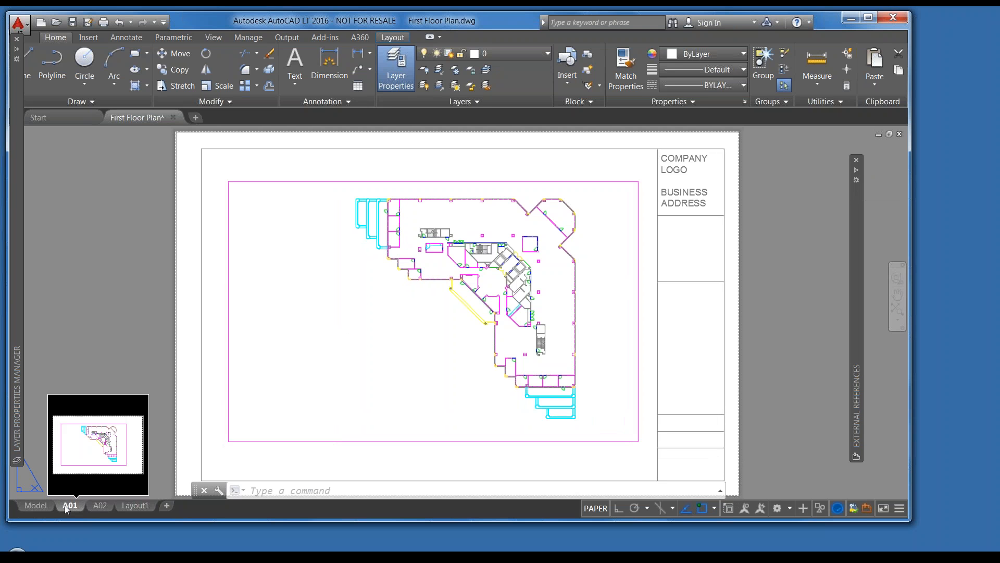
{"action": "type", "text": "xref"}
{"action": "key", "text": "Return"}
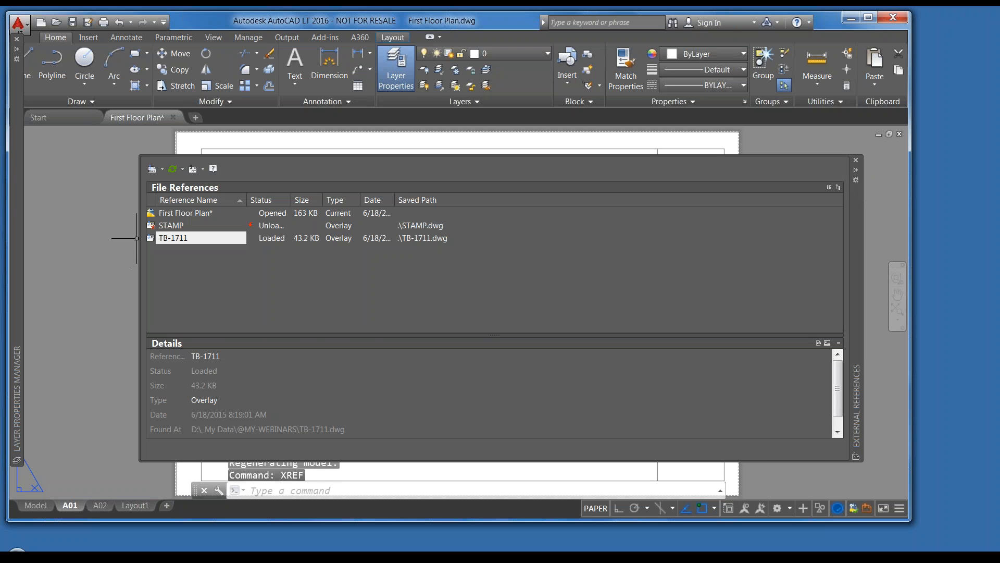
{"action": "left_click", "coordinate": [172, 225]}
{"action": "right_click", "coordinate": [174, 226]}
{"action": "left_click", "coordinate": [208, 274]}
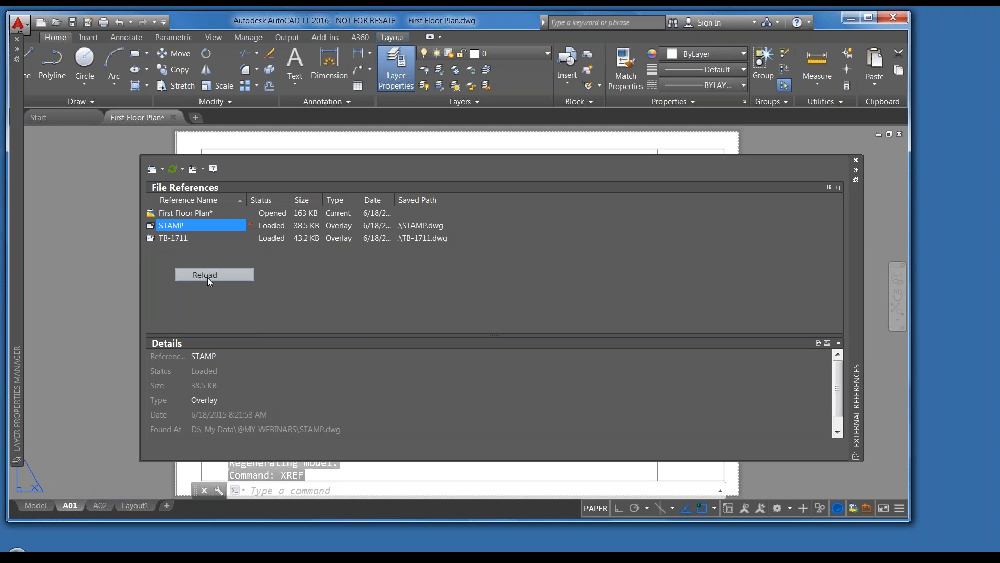
{"action": "left_click", "coordinate": [854, 177]}
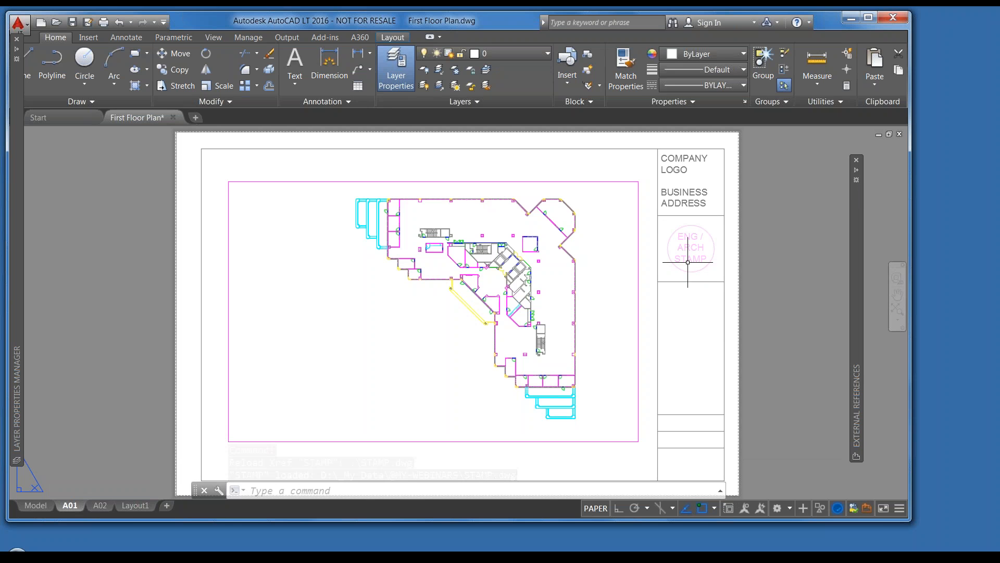
{"action": "scroll", "coordinate": [694, 262], "scroll_direction": "up", "scroll_amount": 4}
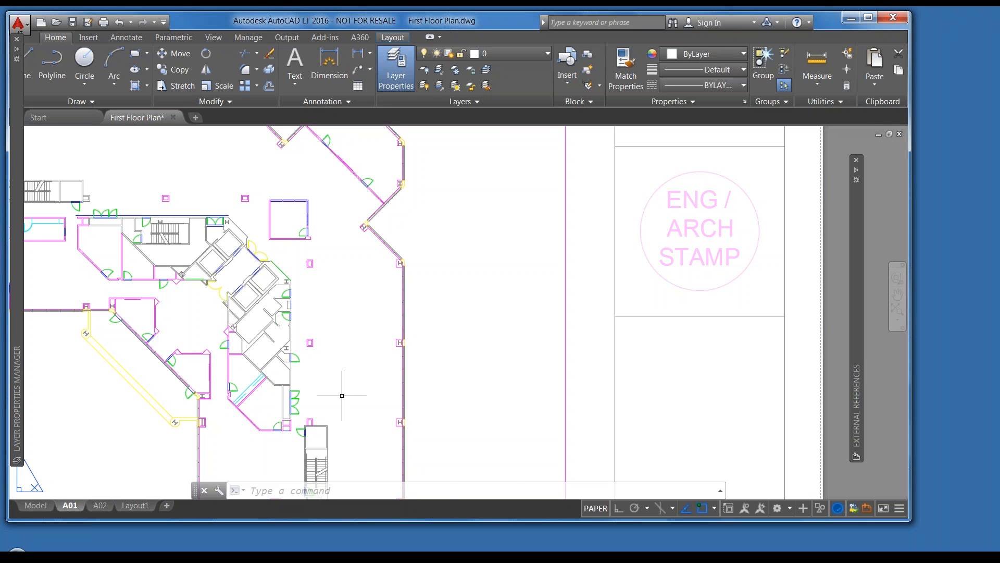
{"action": "scroll", "coordinate": [342, 396], "scroll_direction": "down", "scroll_amount": 4}
{"action": "middle_click_drag", "start_coordinate": [359, 314], "coordinate": [516, 230]}
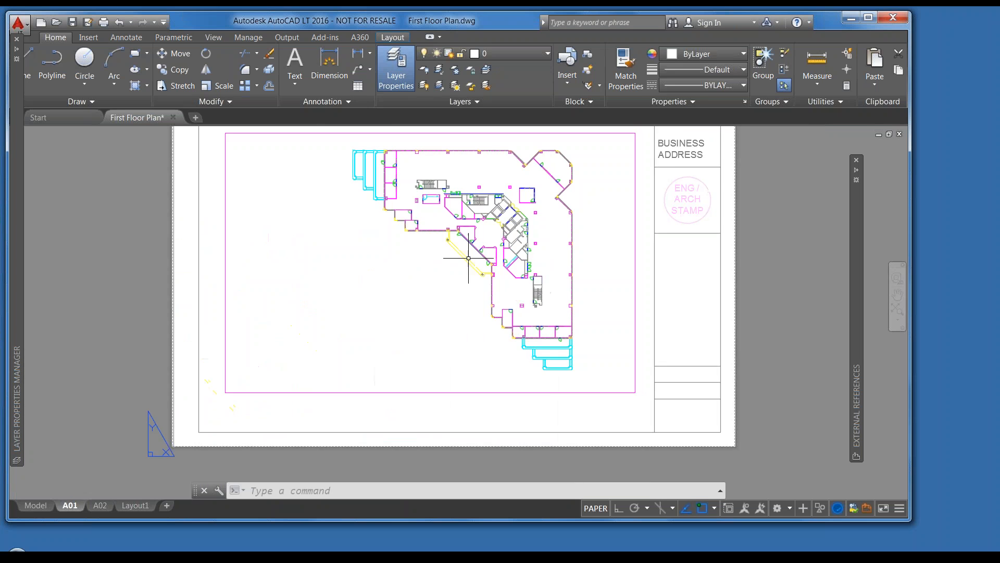
{"action": "middle_click_drag", "start_coordinate": [470, 265], "coordinate": [465, 299]}
Step: Attach the image rpchair.jpg to layout A02, placed and scaled on screen above the STANDARD OFFICE CHAIR label
{"action": "left_click", "coordinate": [101, 505]}
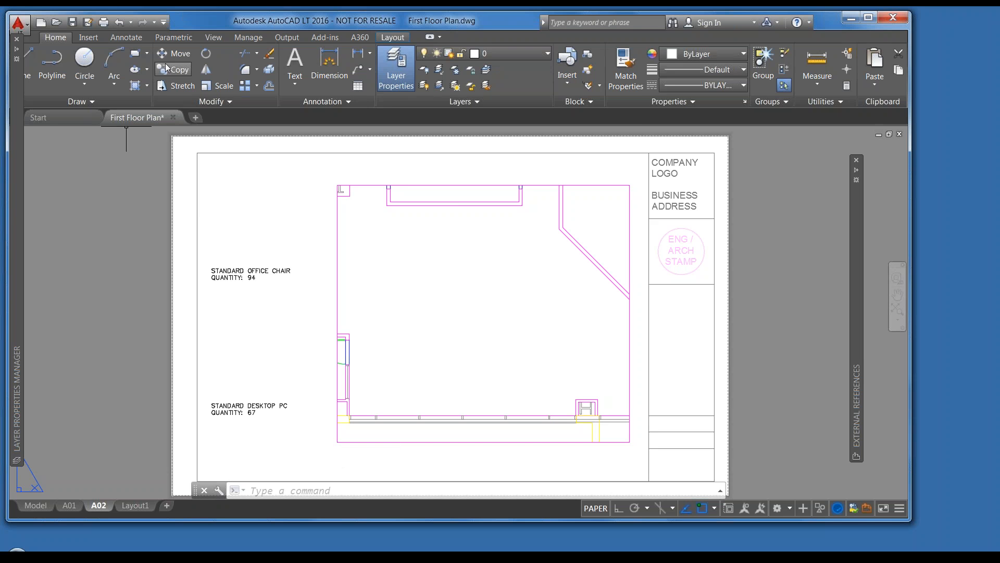
{"action": "left_click", "coordinate": [86, 37]}
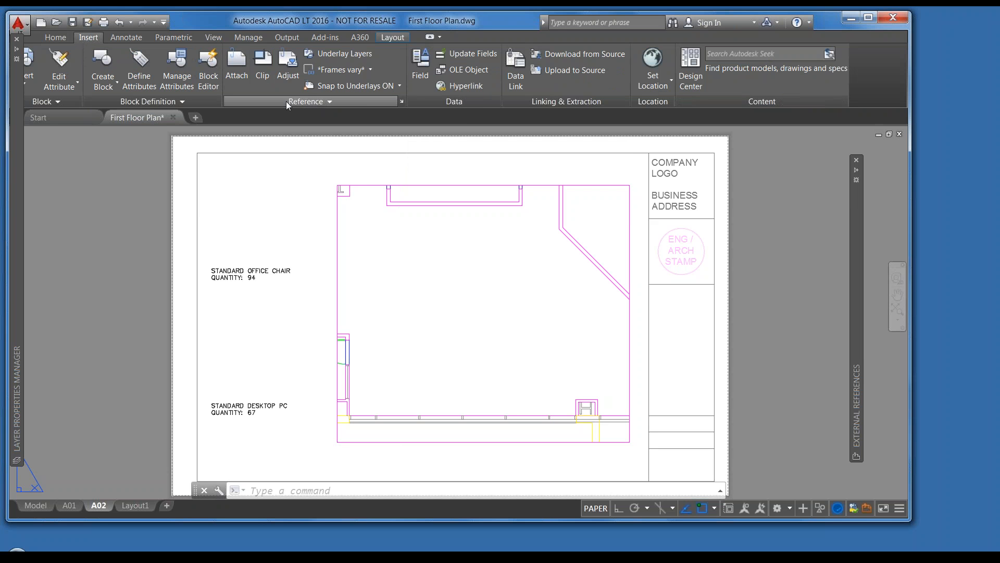
{"action": "left_click", "coordinate": [237, 59]}
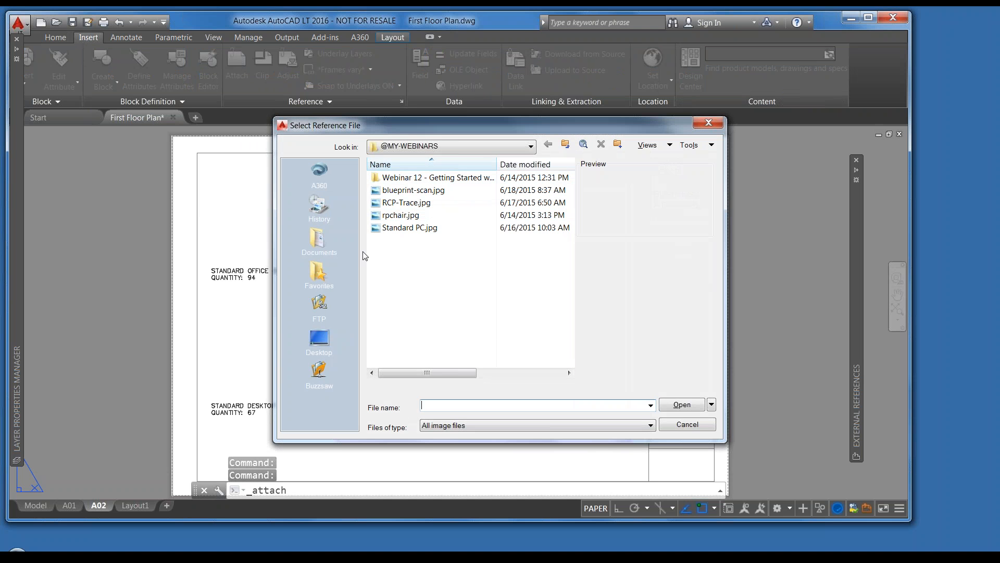
{"action": "left_click", "coordinate": [401, 215]}
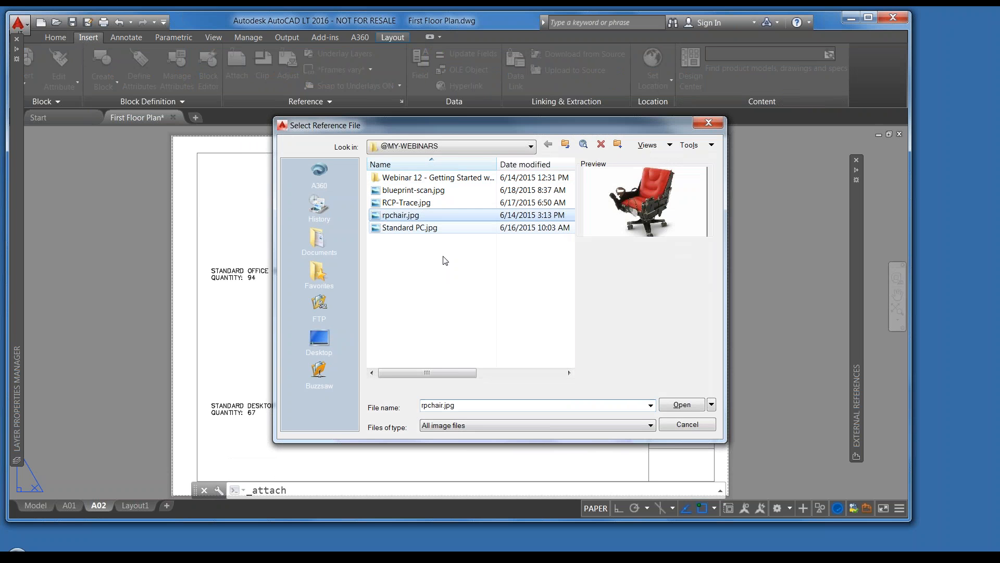
{"action": "left_click", "coordinate": [680, 405]}
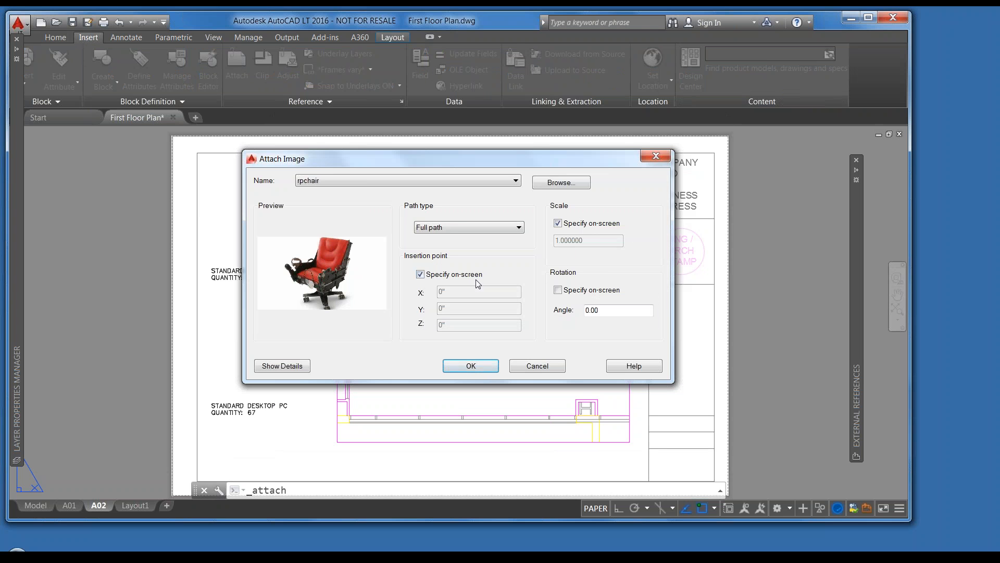
{"action": "left_click", "coordinate": [457, 365]}
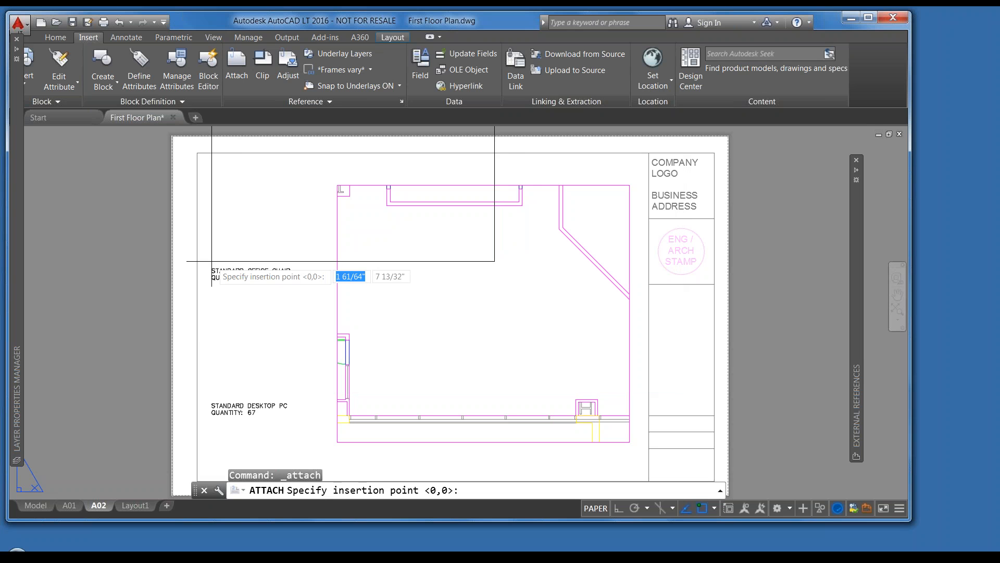
{"action": "left_click", "coordinate": [212, 261]}
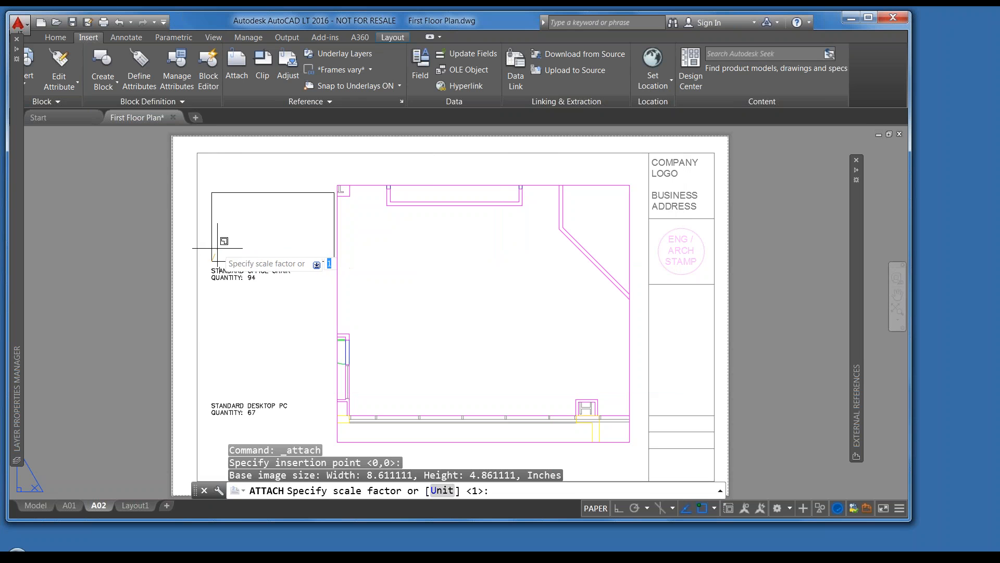
{"action": "left_click", "coordinate": [216, 248]}
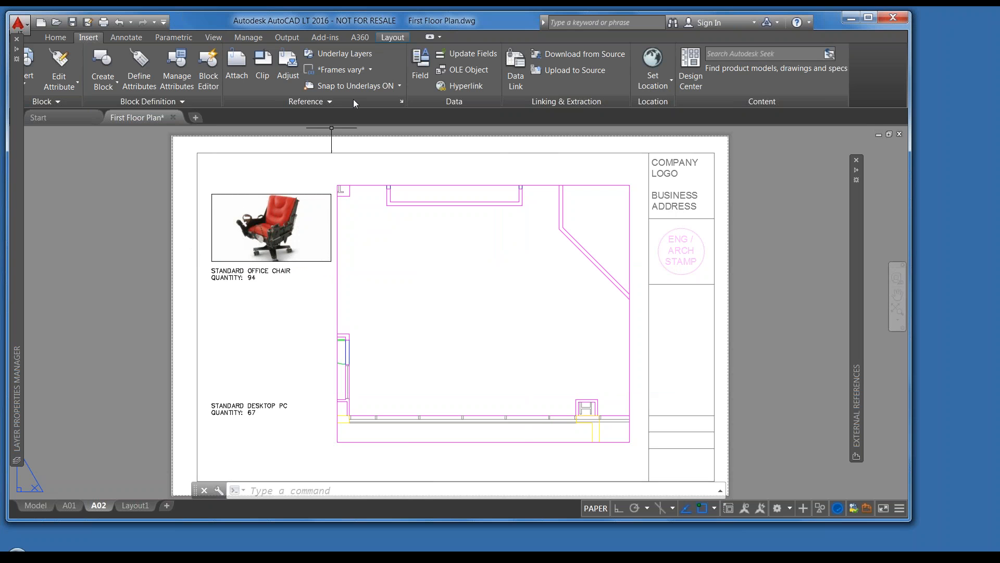
Step: From the External References manager, choose Standard PC.jpg as the next image to attach
{"action": "left_click", "coordinate": [404, 102]}
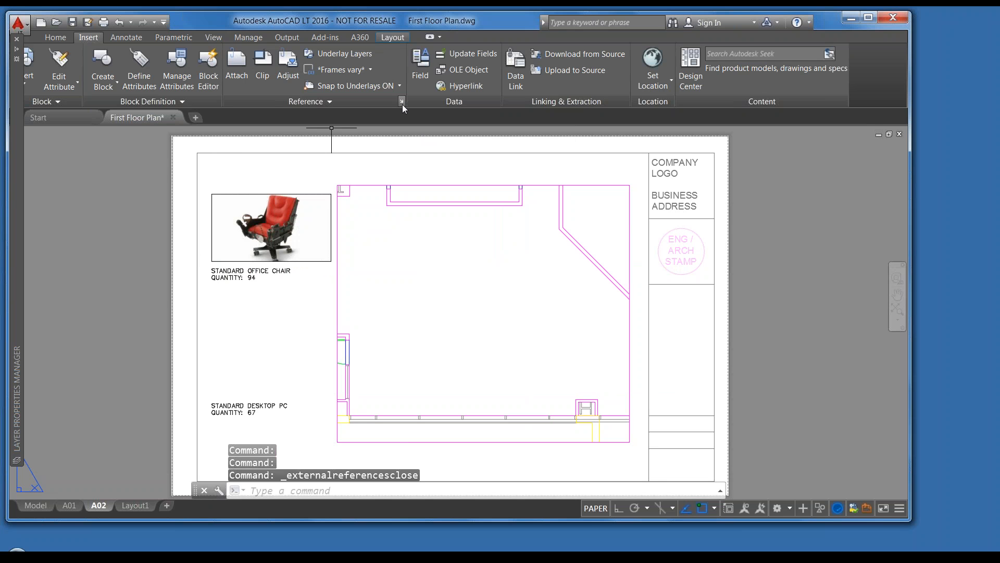
{"action": "left_click", "coordinate": [401, 102]}
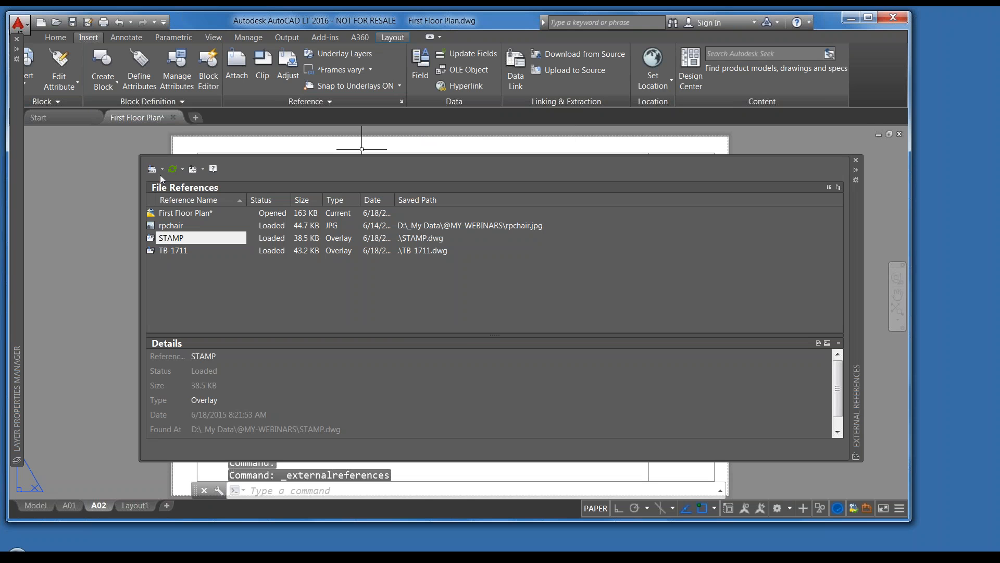
{"action": "left_click", "coordinate": [161, 169]}
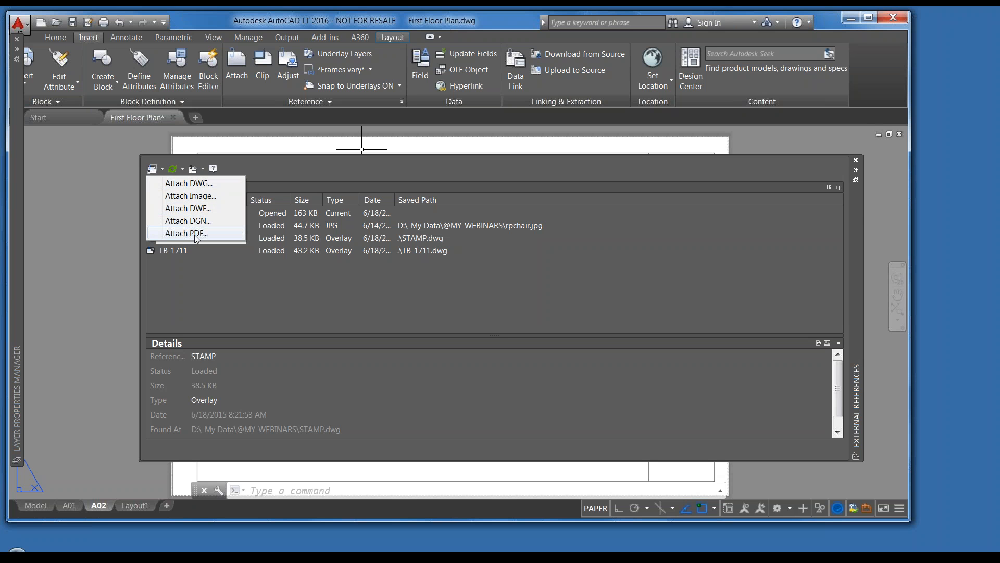
{"action": "left_click", "coordinate": [198, 197]}
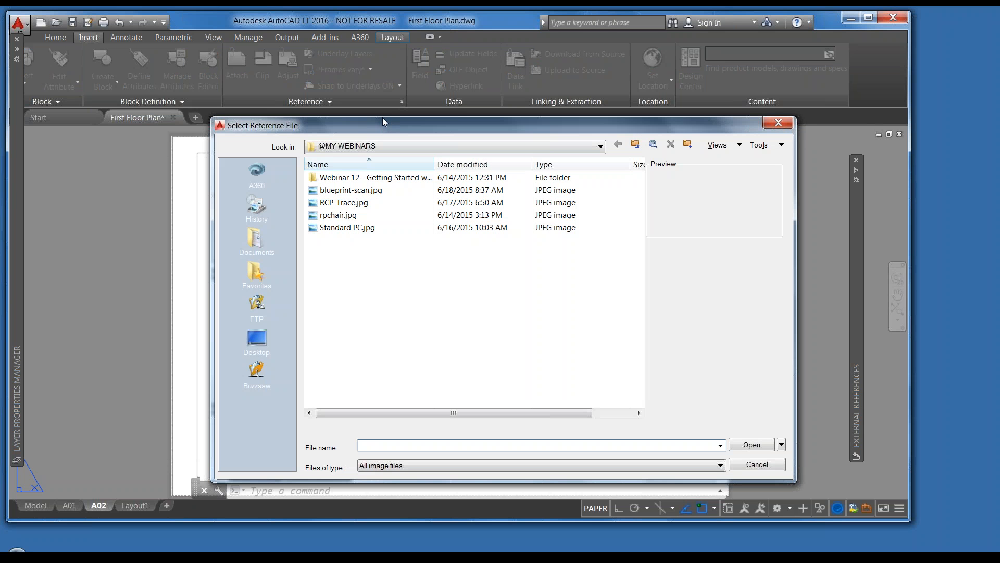
{"action": "left_click_drag", "start_coordinate": [382, 117], "coordinate": [377, 98]}
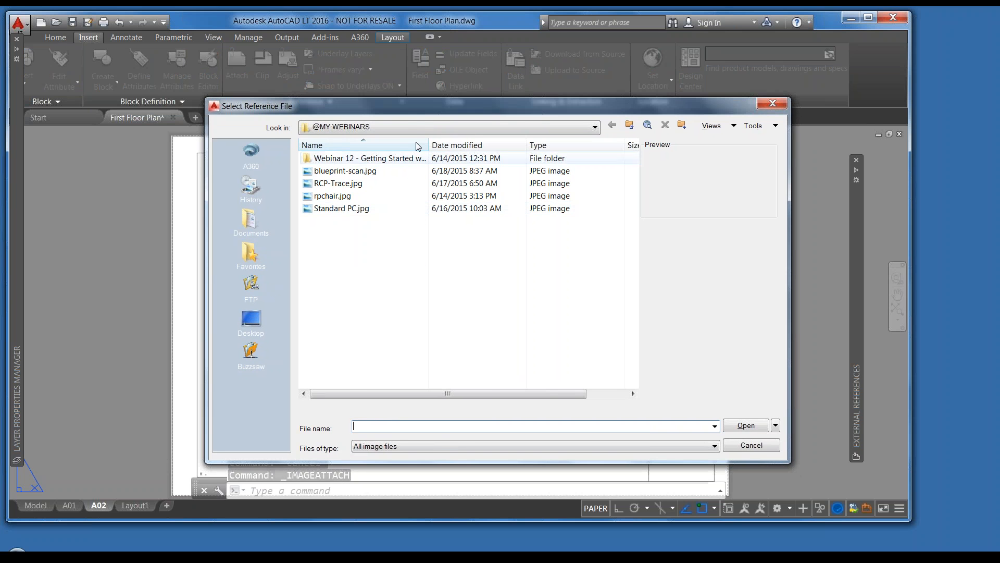
{"action": "mouse_move", "coordinate": [466, 103]}
{"action": "left_mouse_down"}
{"action": "mouse_move", "coordinate": [508, 99]}
{"action": "mouse_move", "coordinate": [572, 49]}
{"action": "left_mouse_up"}
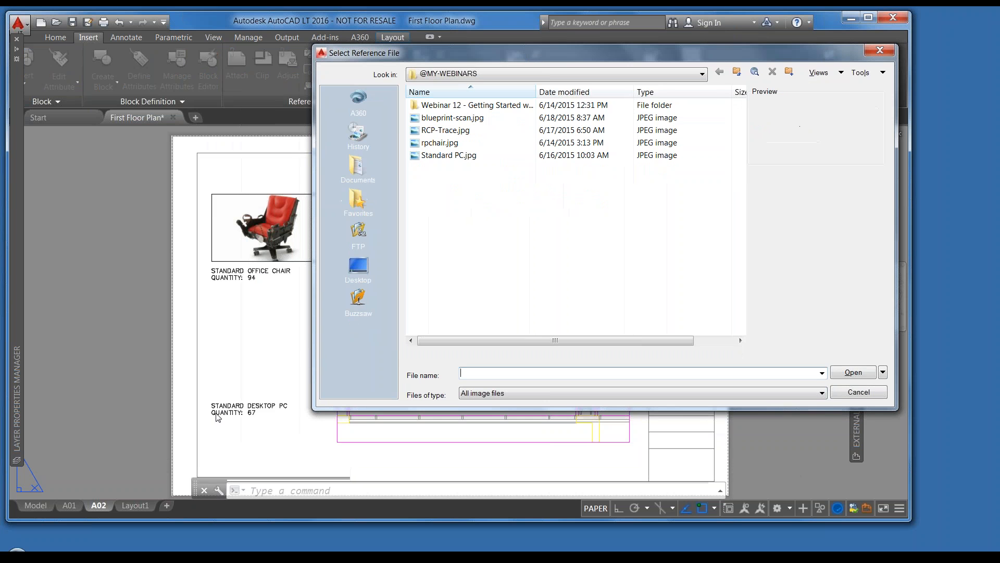
{"action": "left_click", "coordinate": [435, 156]}
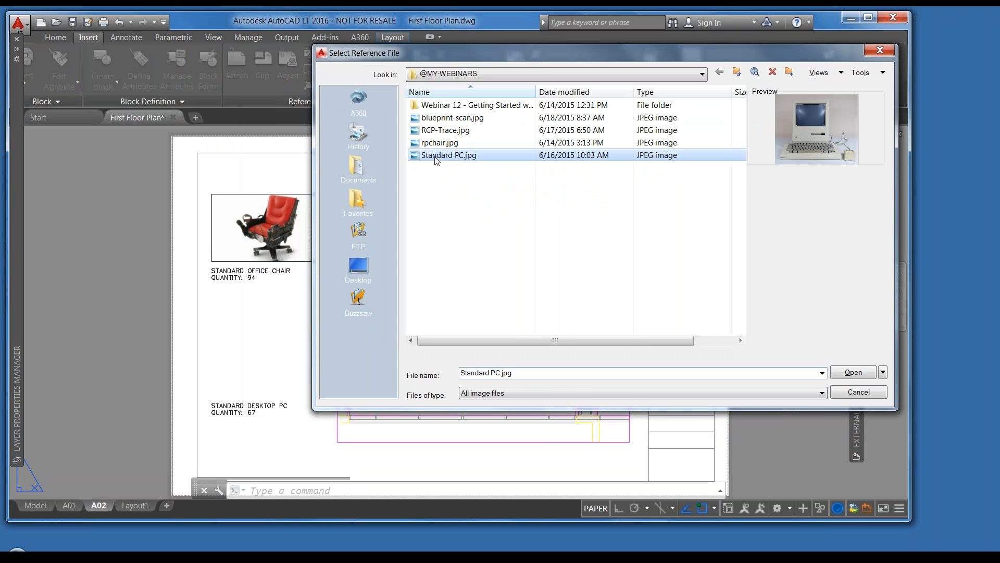
{"action": "double_click", "coordinate": [435, 157]}
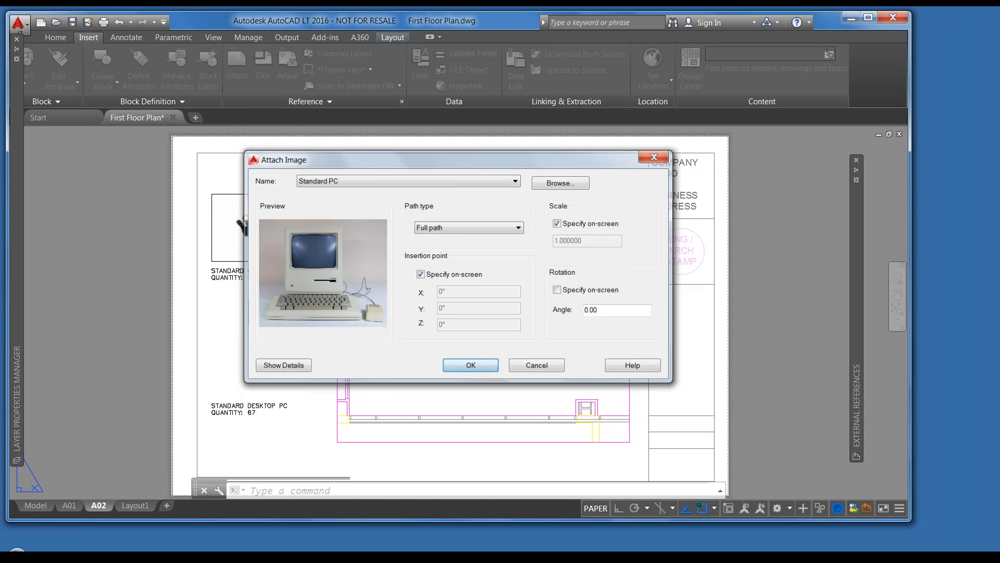
Step: Place and scale the Standard PC image above the STANDARD DESKTOP PC label, and inspect it up close
{"action": "left_click", "coordinate": [470, 365]}
{"action": "left_click", "coordinate": [212, 397]}
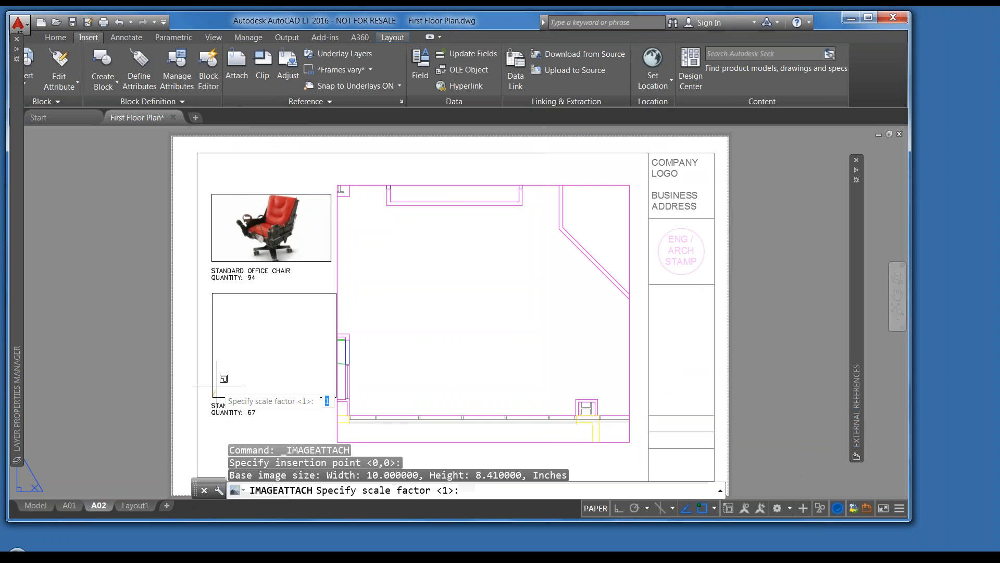
{"action": "left_click", "coordinate": [217, 385]}
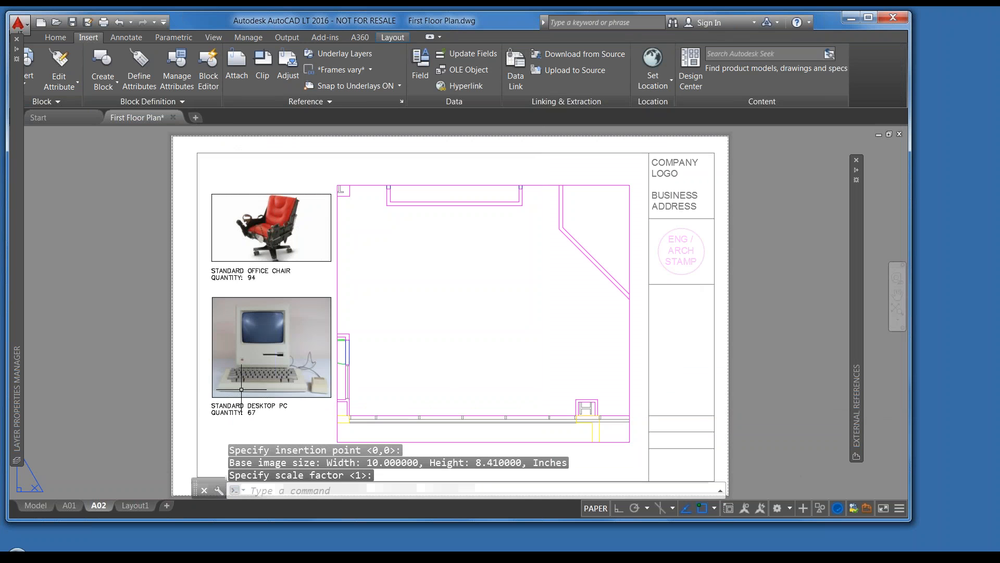
{"action": "scroll", "coordinate": [248, 431], "scroll_direction": "up", "scroll_amount": 5}
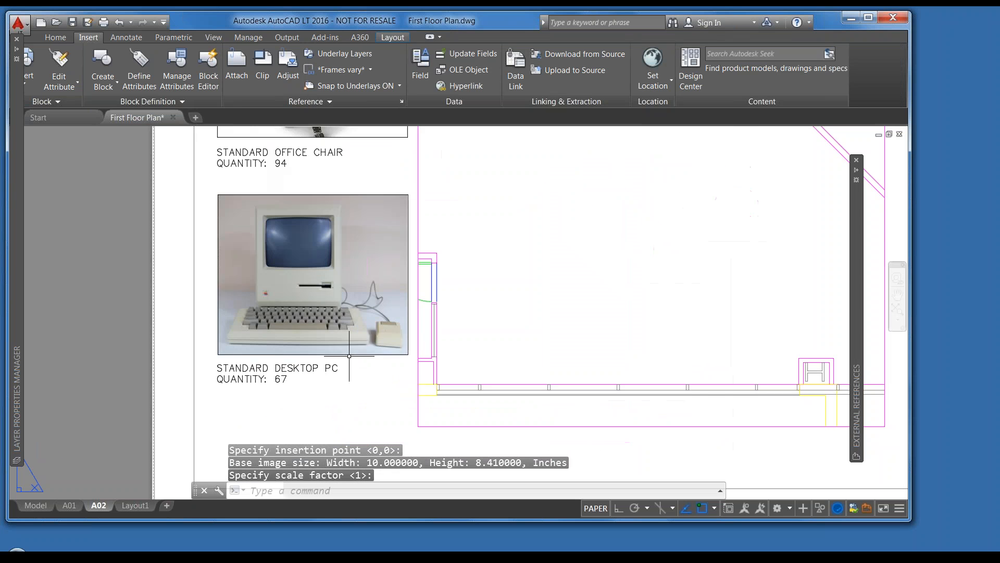
{"action": "middle_click_drag", "start_coordinate": [348, 358], "coordinate": [341, 432]}
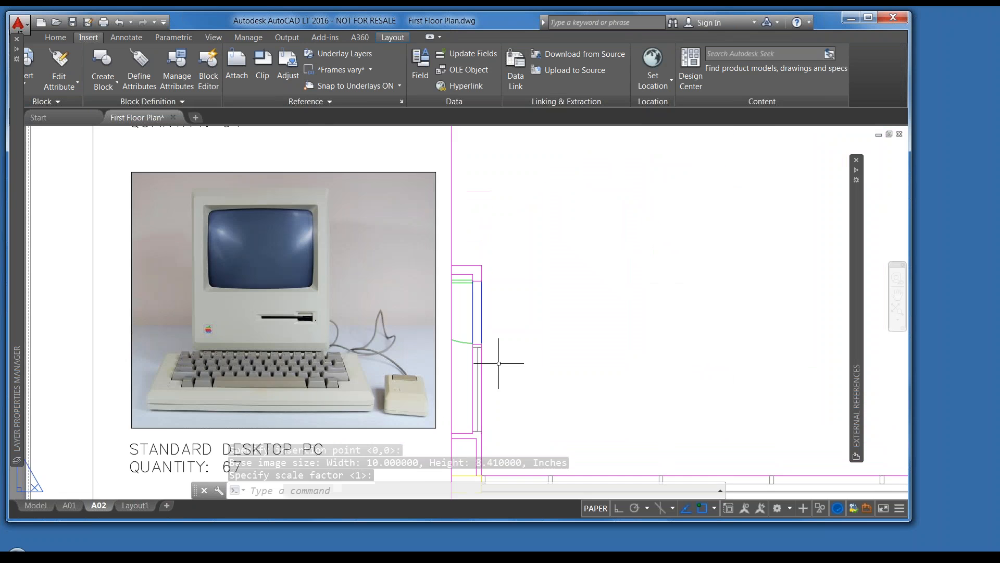
{"action": "scroll", "coordinate": [530, 350], "scroll_direction": "down", "scroll_amount": 4}
{"action": "middle_click_drag", "start_coordinate": [552, 335], "coordinate": [417, 339]}
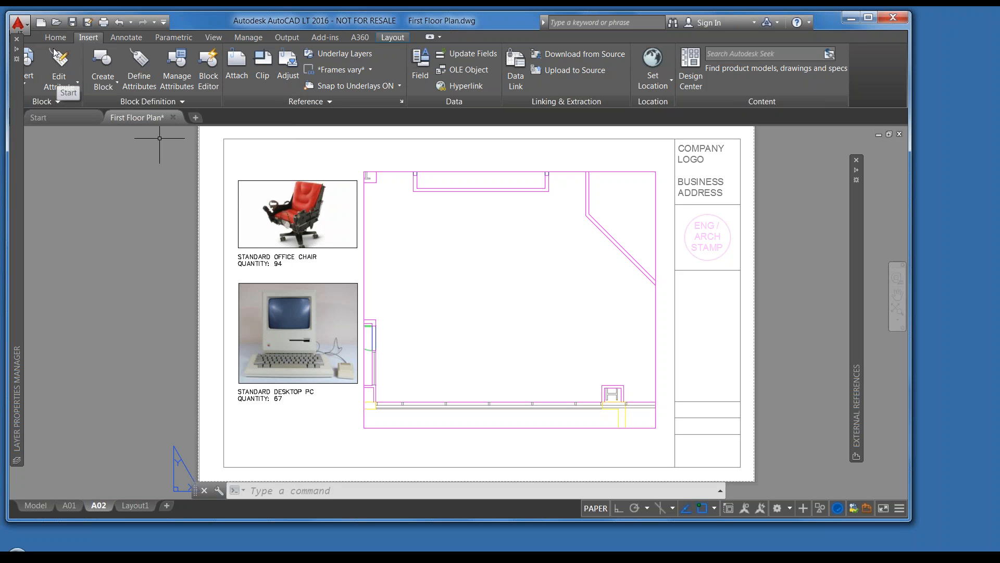
{"action": "left_click", "coordinate": [30, 25]}
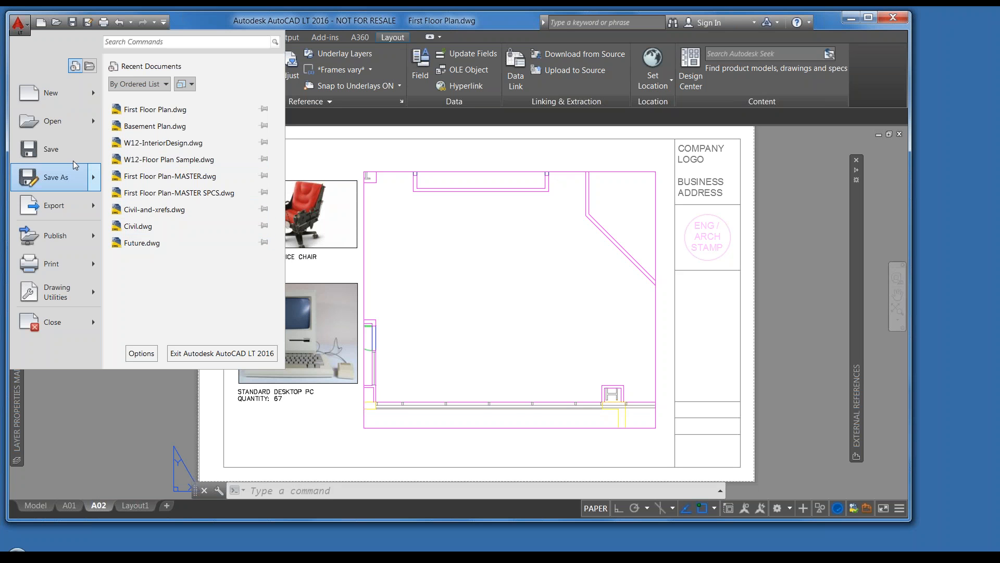
{"action": "left_click", "coordinate": [49, 125]}
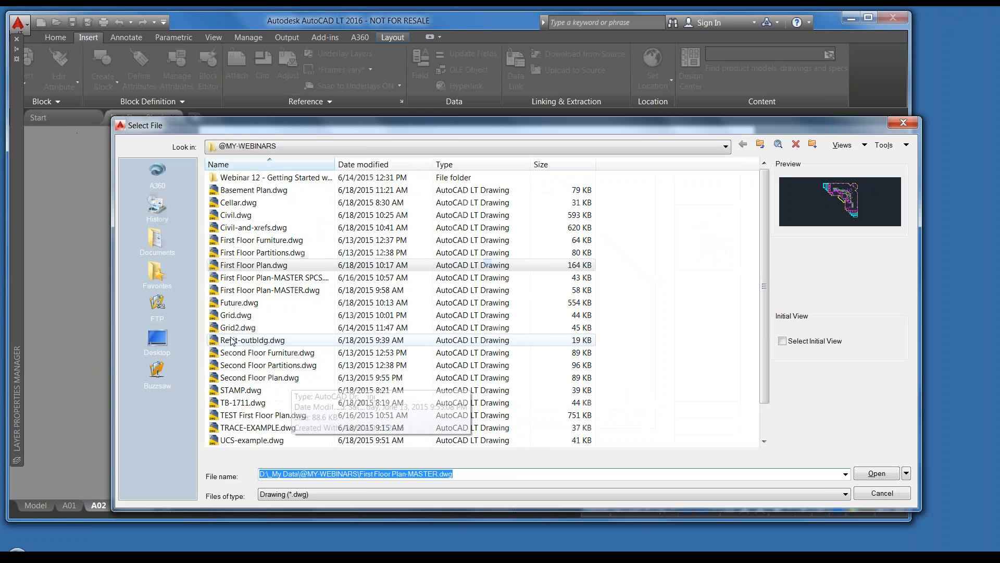
{"action": "left_click", "coordinate": [240, 428]}
{"action": "double_click", "coordinate": [240, 429]}
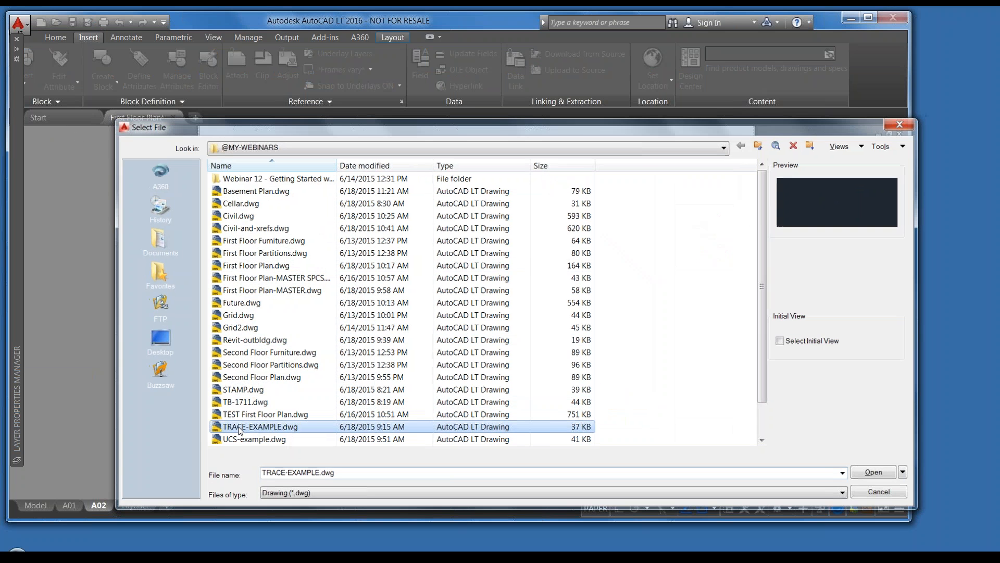
Step: Attach the image blueprint-scan.jpg in model space near the origin, sizing it on screen with the full path type
{"action": "middle_click_drag", "start_coordinate": [348, 329], "coordinate": [337, 372]}
{"action": "scroll", "coordinate": [337, 364], "scroll_direction": "up", "scroll_amount": 2}
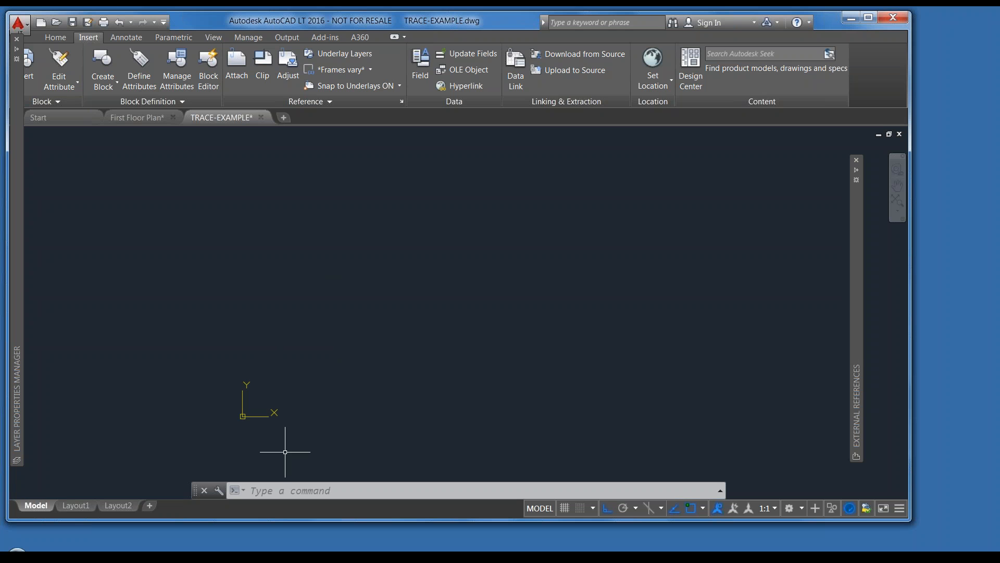
{"action": "type", "text": "XRE"}
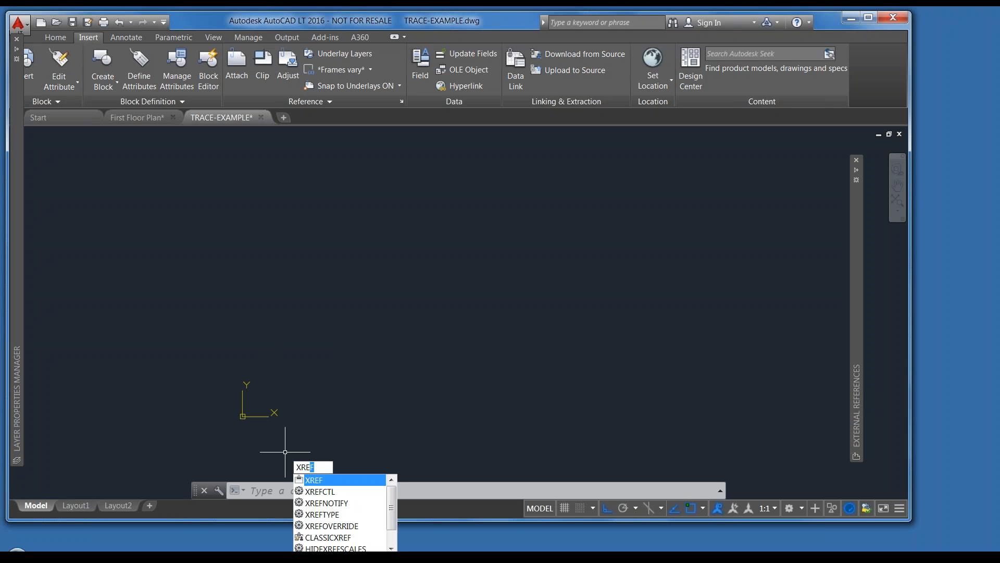
{"action": "key", "text": "Escape"}
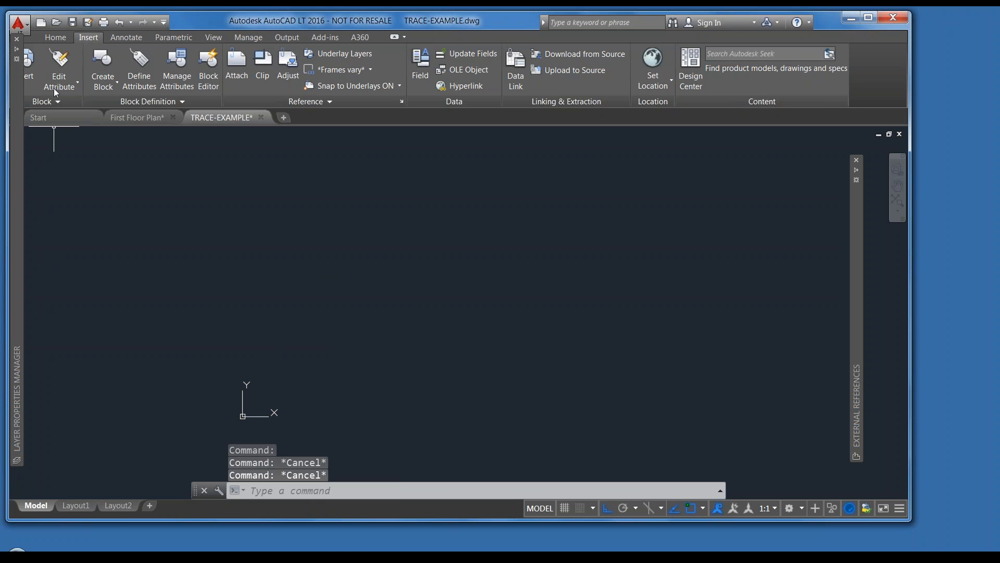
{"action": "left_click", "coordinate": [234, 65]}
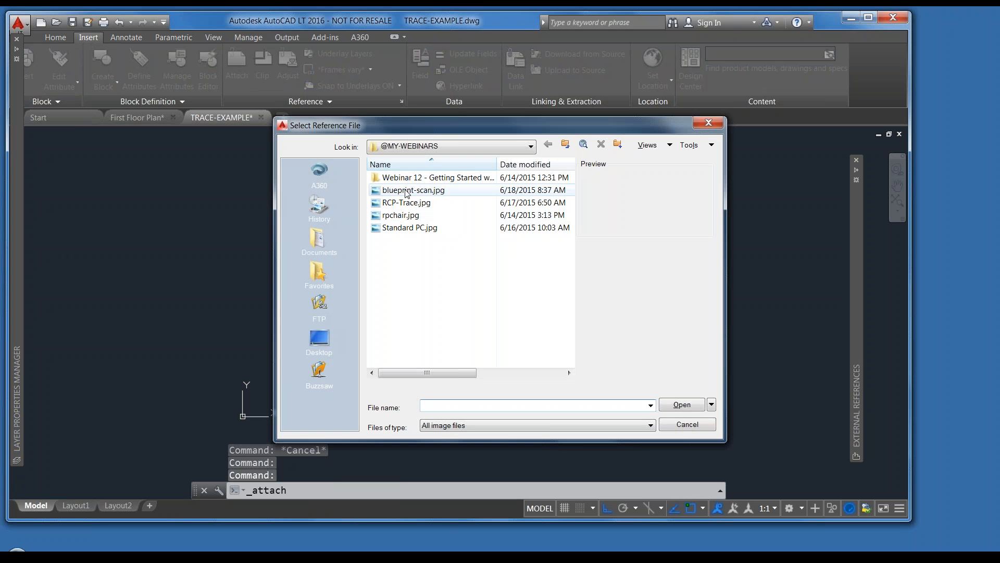
{"action": "double_click", "coordinate": [411, 192]}
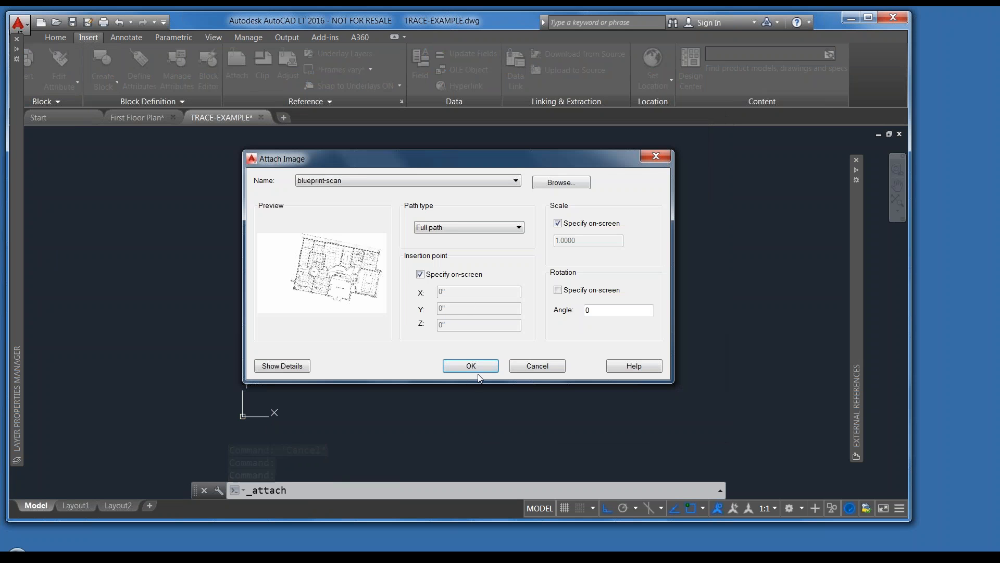
{"action": "left_click", "coordinate": [471, 366]}
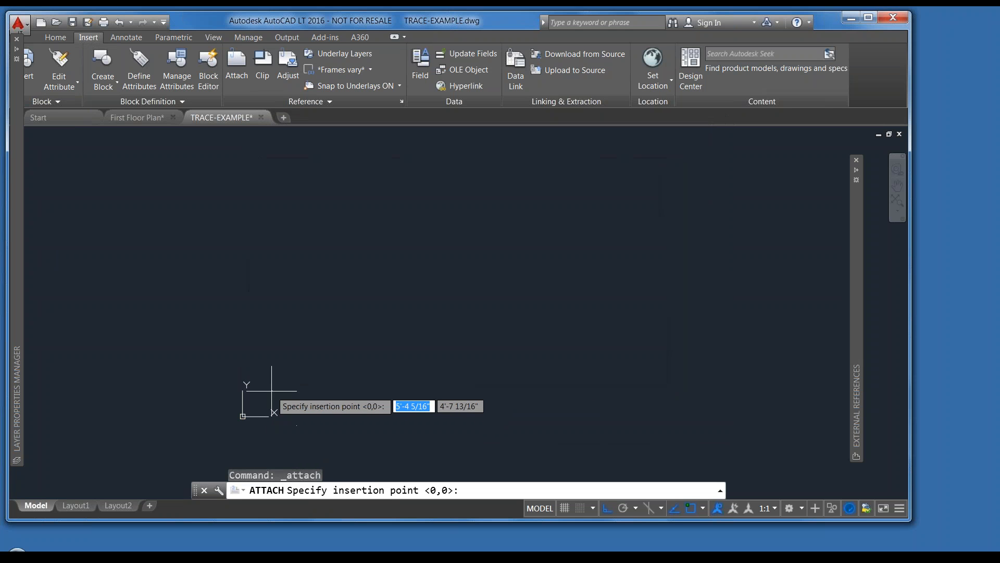
{"action": "left_click", "coordinate": [244, 415]}
{"action": "scroll", "coordinate": [292, 389], "scroll_direction": "down", "scroll_amount": 5}
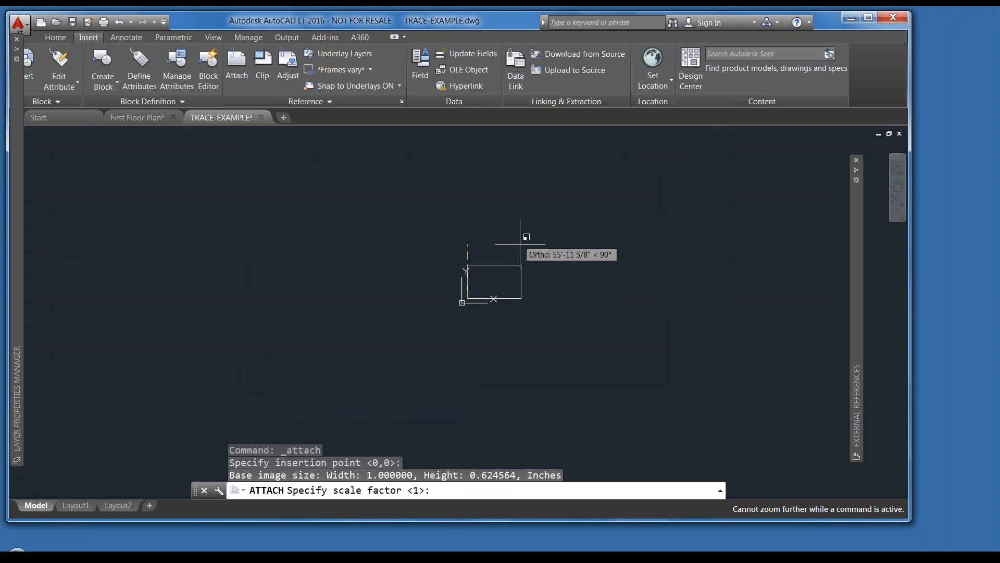
{"action": "left_click", "coordinate": [639, 391]}
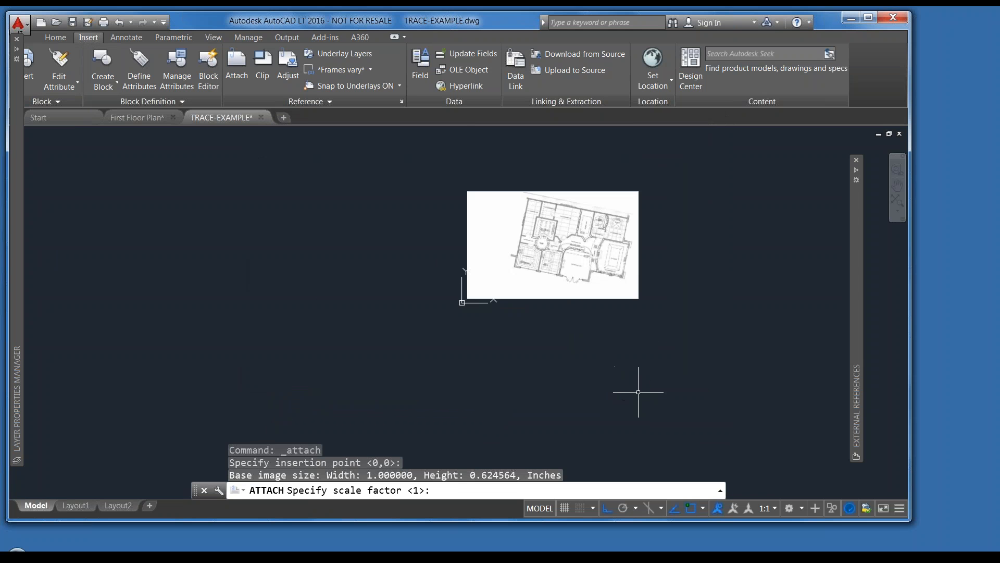
{"action": "middle_click_drag", "start_coordinate": [632, 319], "coordinate": [483, 397]}
{"action": "scroll", "coordinate": [463, 385], "scroll_direction": "up", "scroll_amount": 2}
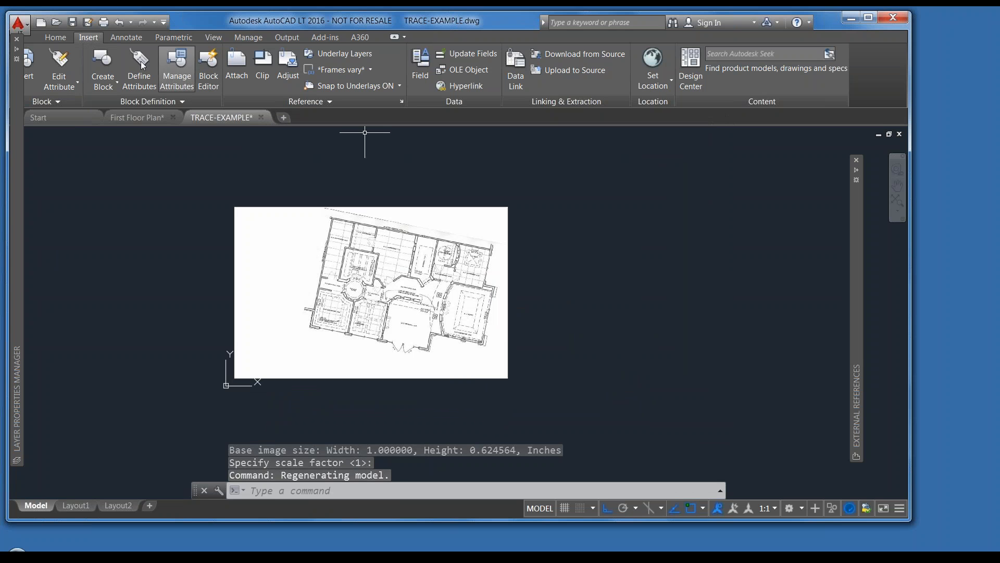
Step: Review the drawing's Scan and Trace layers in the Layer Properties Manager
{"action": "left_click", "coordinate": [55, 37]}
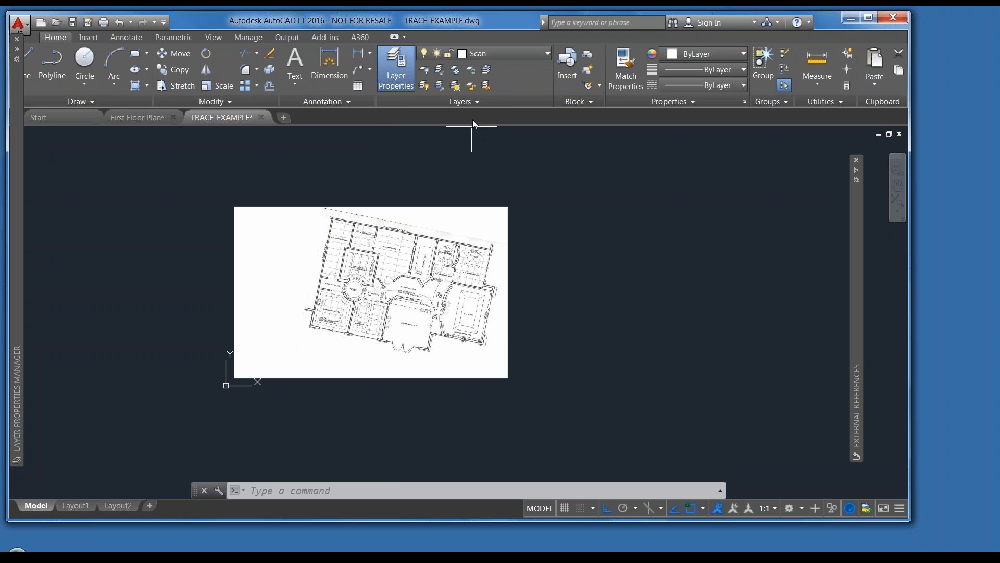
{"action": "left_click", "coordinate": [393, 63]}
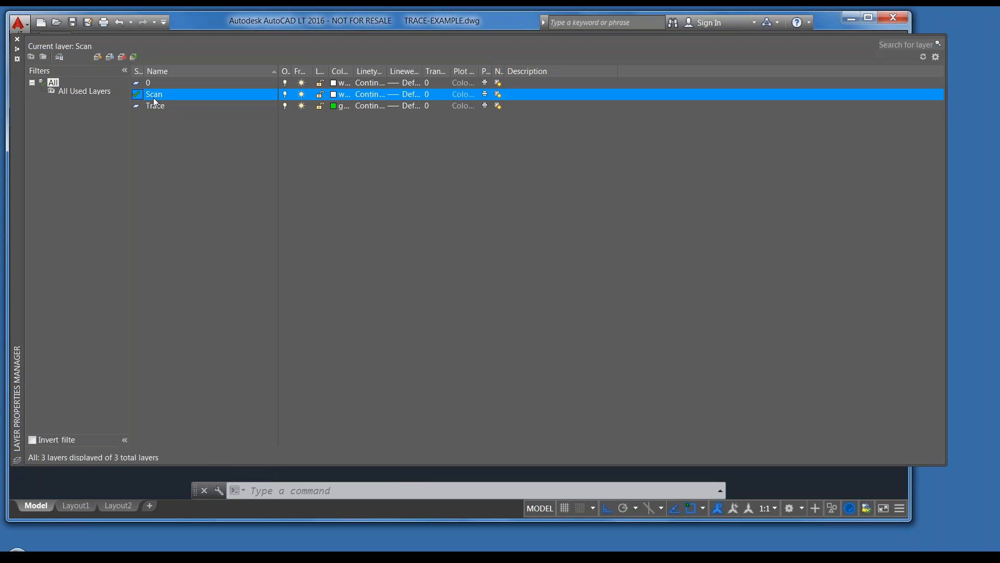
{"action": "left_click", "coordinate": [17, 52]}
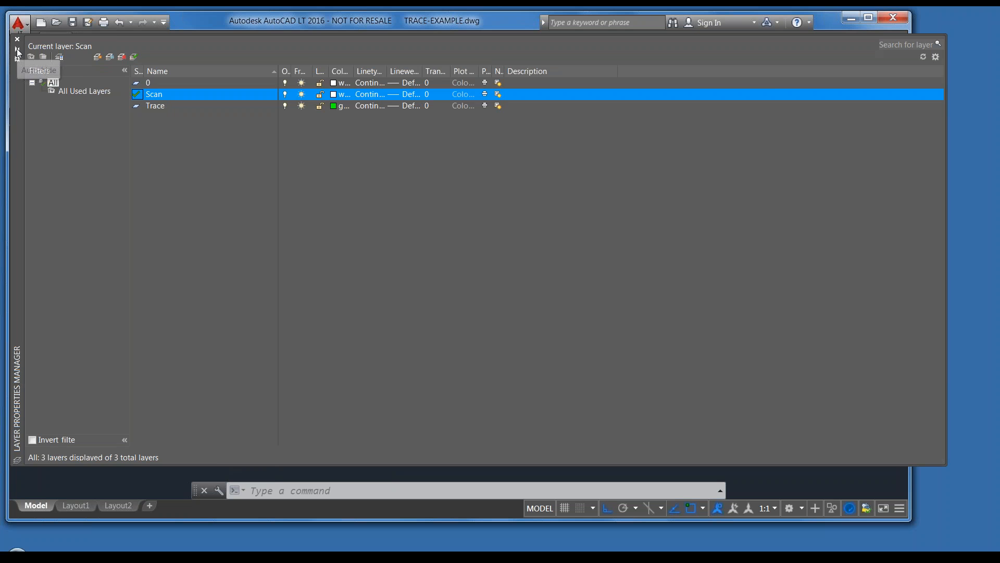
Step: Begin rotating the blueprint image, with the base point at the plan's lower-left outer wall corner
{"action": "scroll", "coordinate": [356, 255], "scroll_direction": "up", "scroll_amount": 2}
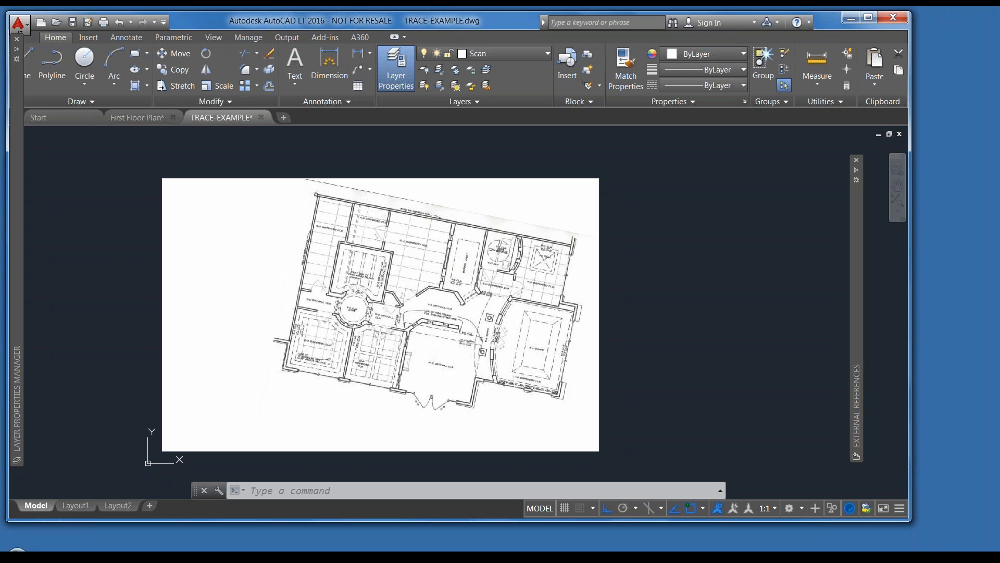
{"action": "type", "text": "rotate"}
{"action": "key", "text": "Return"}
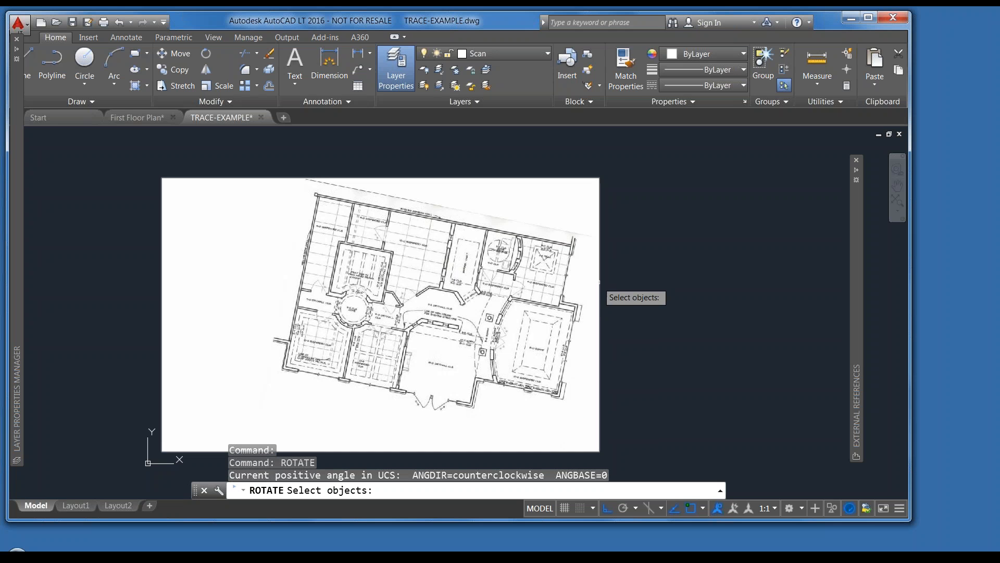
{"action": "left_click", "coordinate": [620, 290]}
{"action": "left_click", "coordinate": [575, 250]}
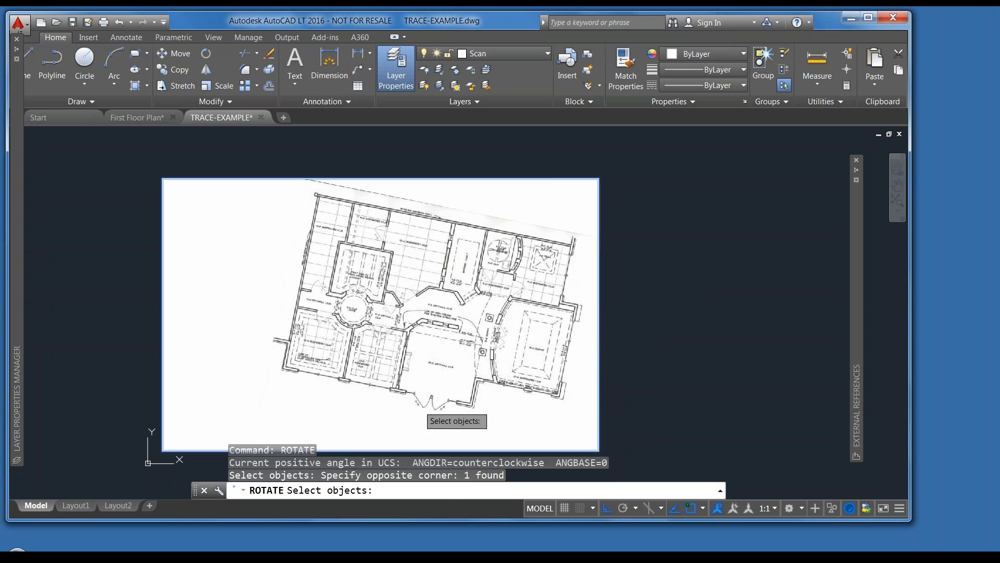
{"action": "key", "text": "Return"}
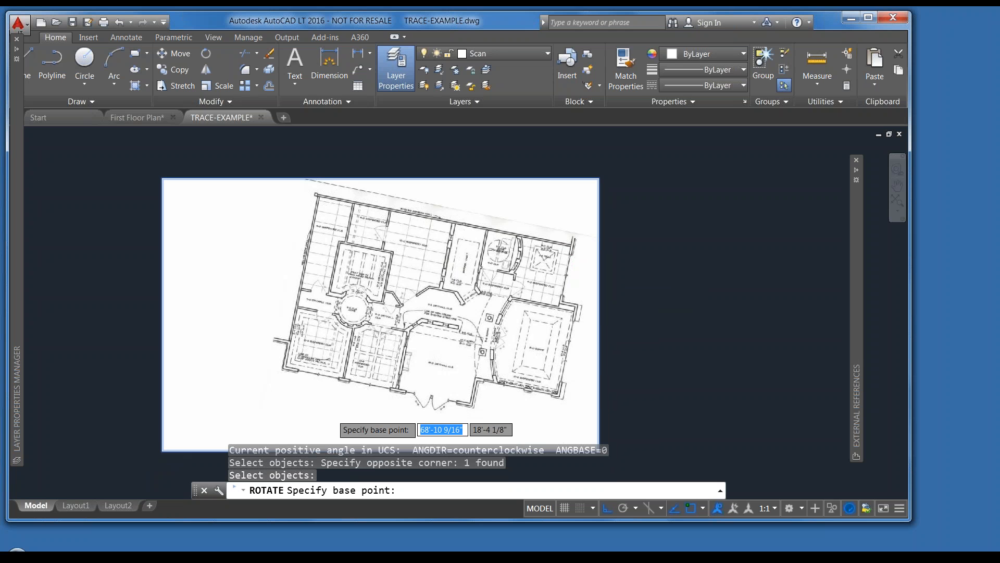
{"action": "scroll", "coordinate": [333, 413], "scroll_direction": "up", "scroll_amount": 2}
{"action": "scroll", "coordinate": [117, 222], "scroll_direction": "up", "scroll_amount": 6}
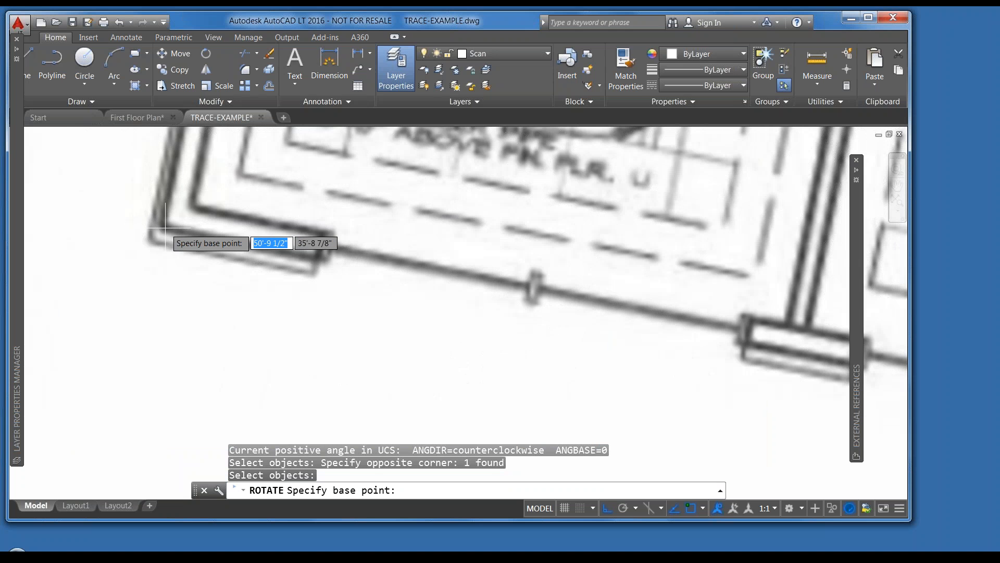
{"action": "left_click", "coordinate": [163, 226]}
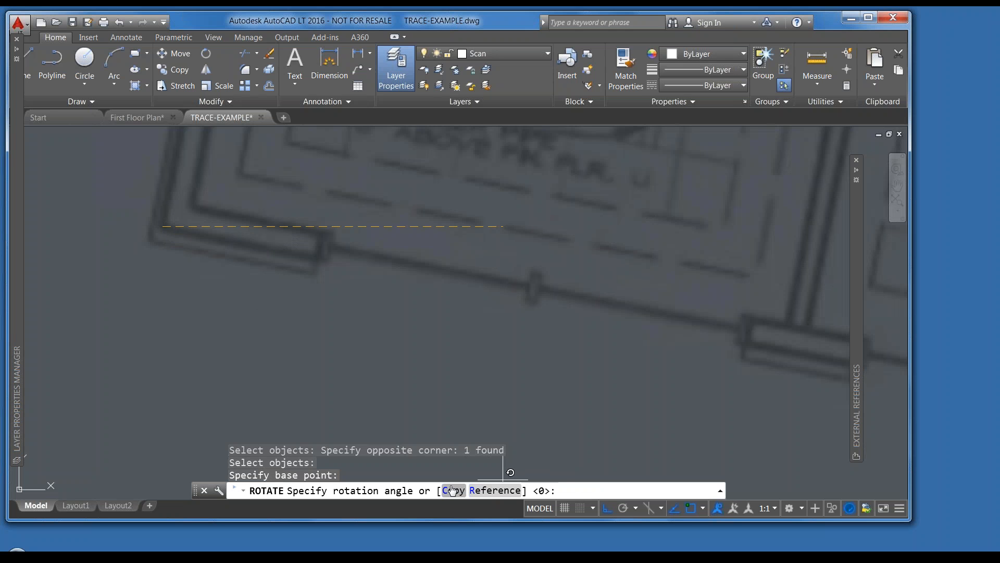
Step: Try to level the scanned plan with the Reference option, using the bottom wall's two outer corners with Ortho on
{"action": "type", "text": "r"}
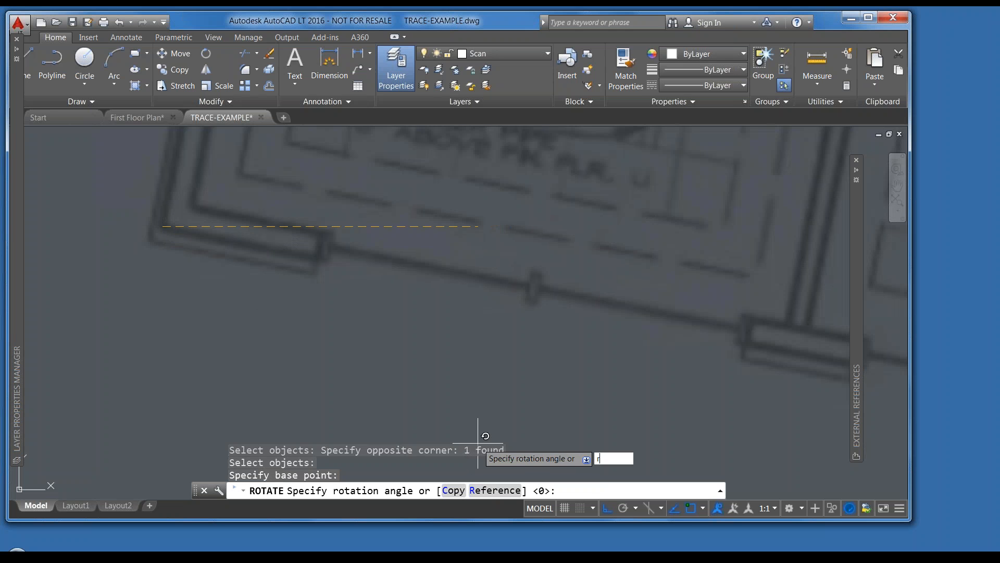
{"action": "key", "text": "Return"}
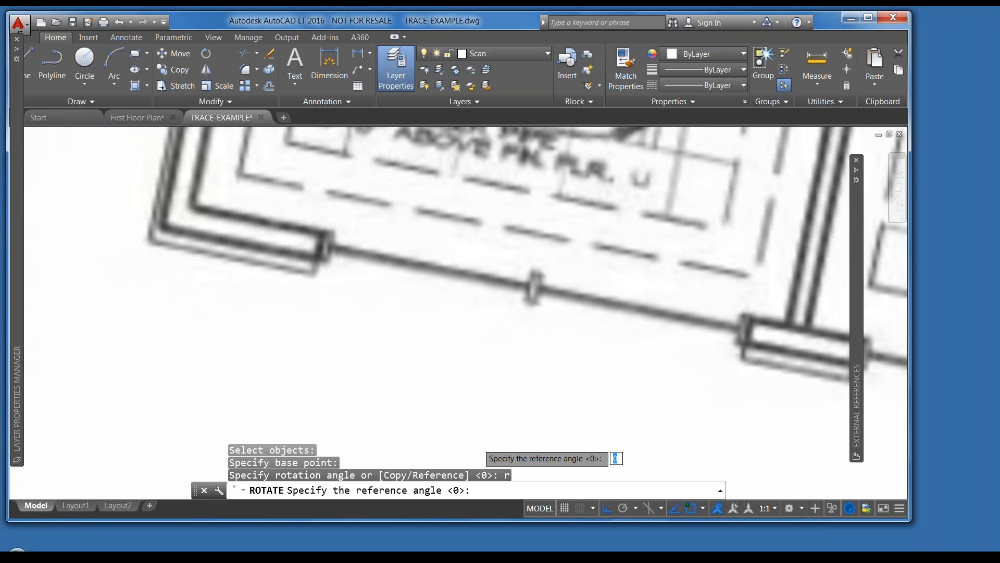
{"action": "left_click", "coordinate": [163, 228]}
{"action": "scroll", "coordinate": [214, 264], "scroll_direction": "down", "scroll_amount": 5}
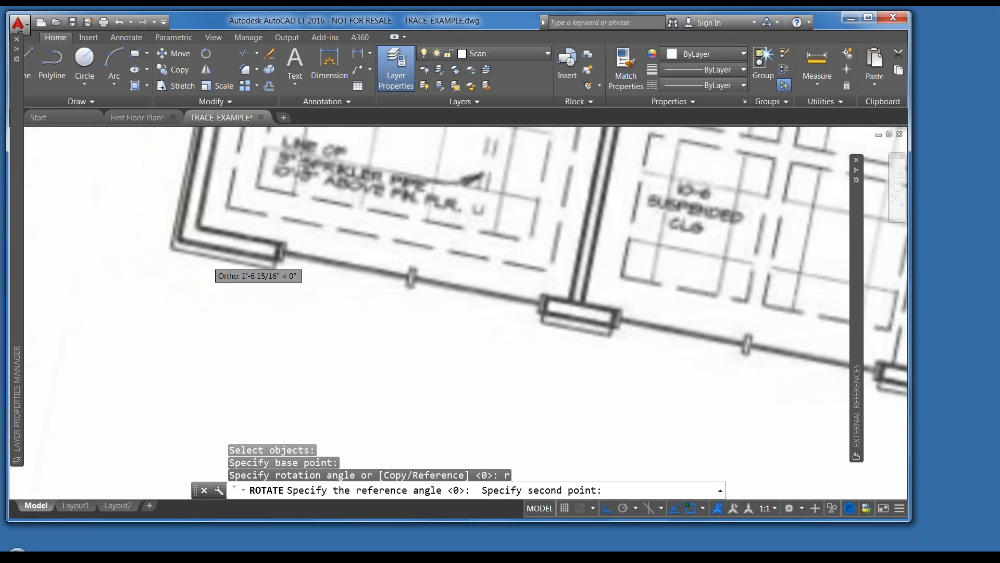
{"action": "scroll", "coordinate": [335, 295], "scroll_direction": "up", "scroll_amount": 5}
{"action": "scroll", "coordinate": [646, 325], "scroll_direction": "up", "scroll_amount": 4}
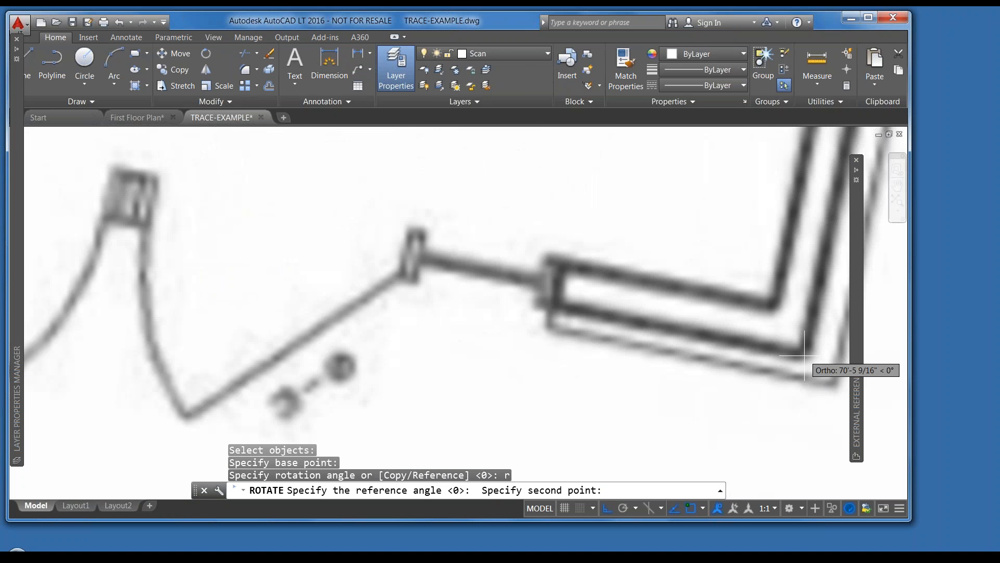
{"action": "left_click", "coordinate": [804, 357]}
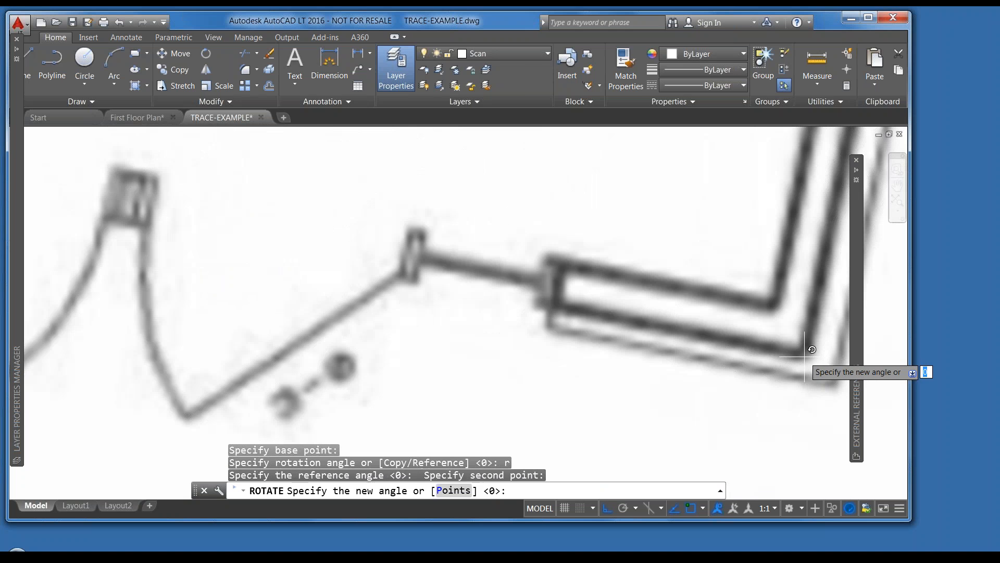
{"action": "scroll", "coordinate": [719, 333], "scroll_direction": "down", "scroll_amount": 3}
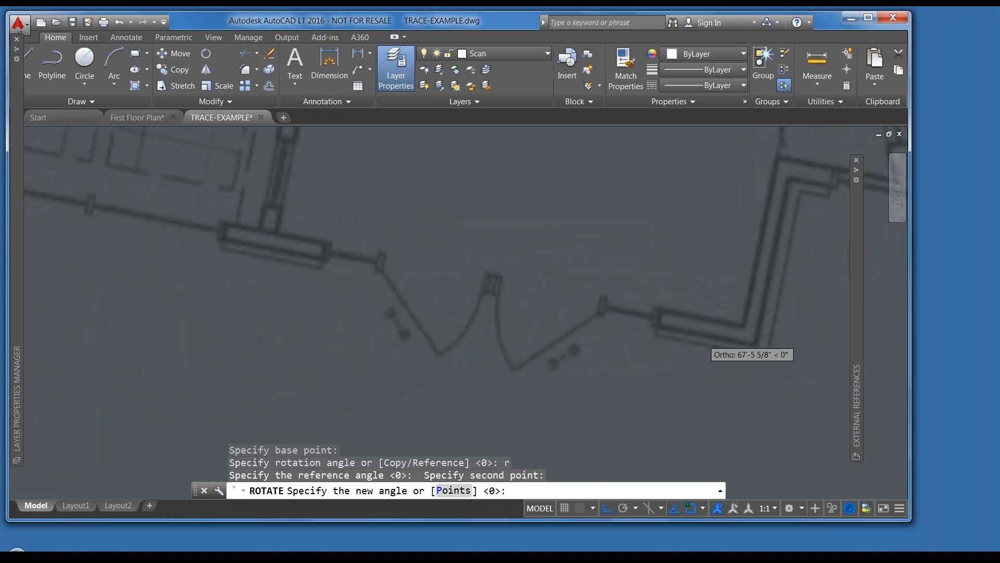
{"action": "scroll", "coordinate": [702, 341], "scroll_direction": "down", "scroll_amount": 8}
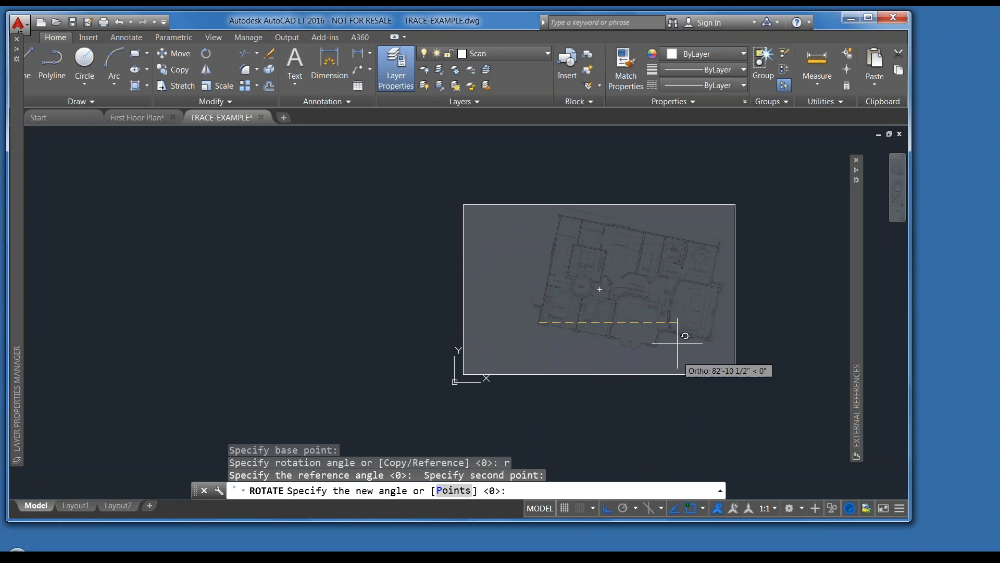
{"action": "left_click", "coordinate": [778, 251]}
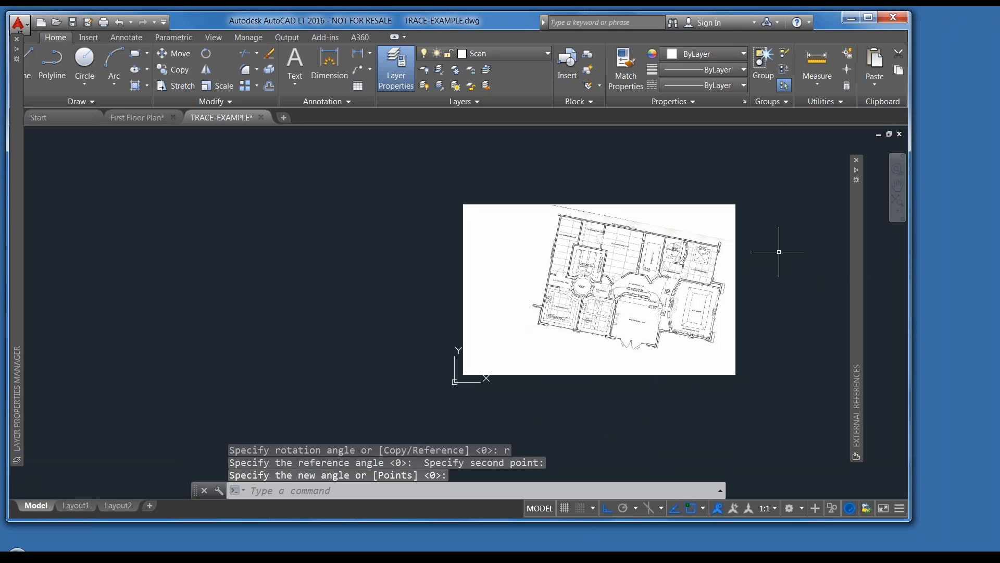
{"action": "middle_click_drag", "start_coordinate": [698, 370], "coordinate": [531, 384]}
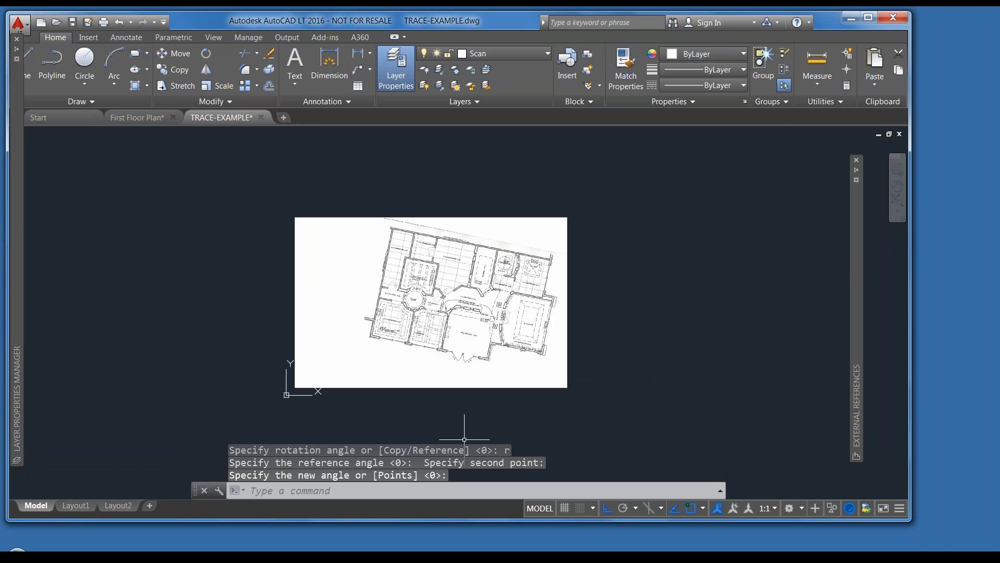
Step: Turn Ortho off and start rotating the blueprint image about the plan's lower-left outer wall corner
{"action": "left_click", "coordinate": [605, 509]}
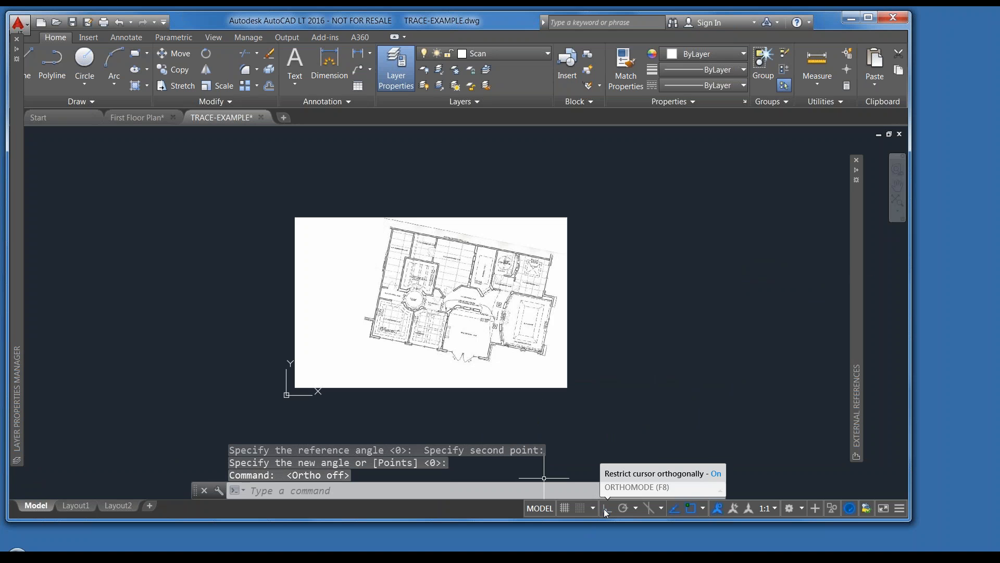
{"action": "scroll", "coordinate": [464, 408], "scroll_direction": "up", "scroll_amount": 2}
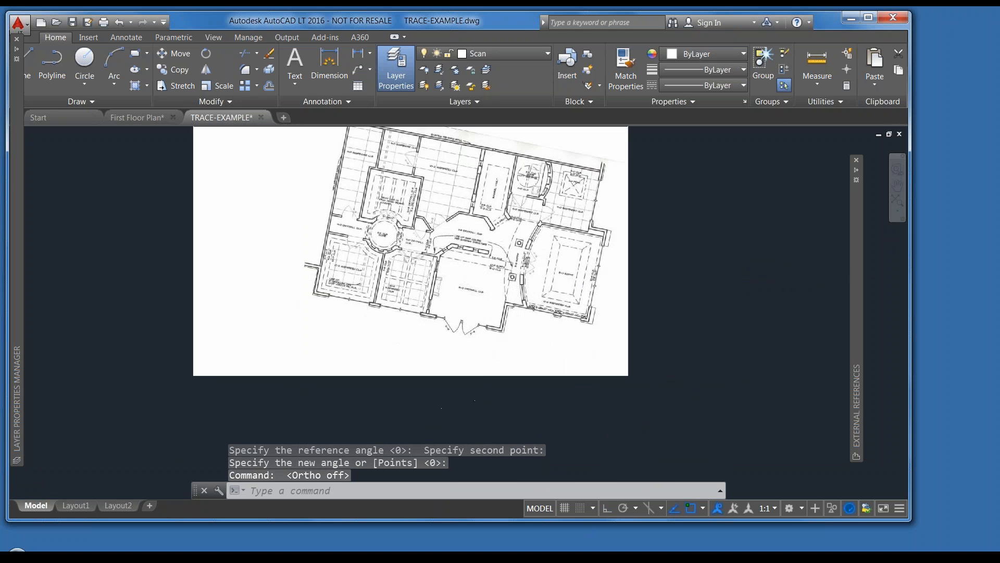
{"action": "scroll", "coordinate": [474, 401], "scroll_direction": "up", "scroll_amount": 2}
{"action": "type", "text": "rtoate"}
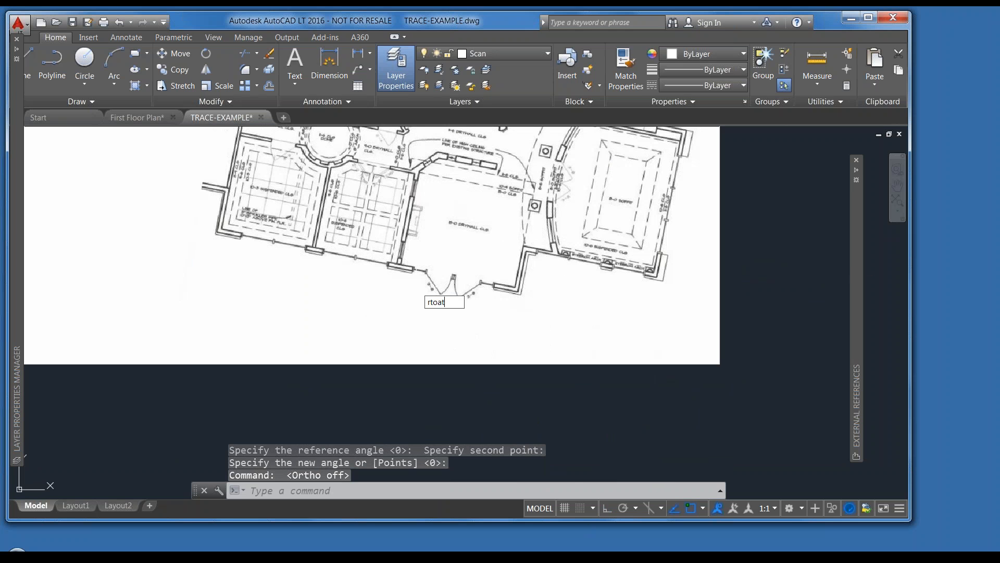
{"action": "key", "text": "BackSpace"}
{"action": "key", "text": "BackSpace"}
{"action": "key", "text": "BackSpace"}
{"action": "key", "text": "BackSpace"}
{"action": "key", "text": "BackSpace"}
{"action": "key", "text": "BackSpace"}
{"action": "type", "text": "rot"}
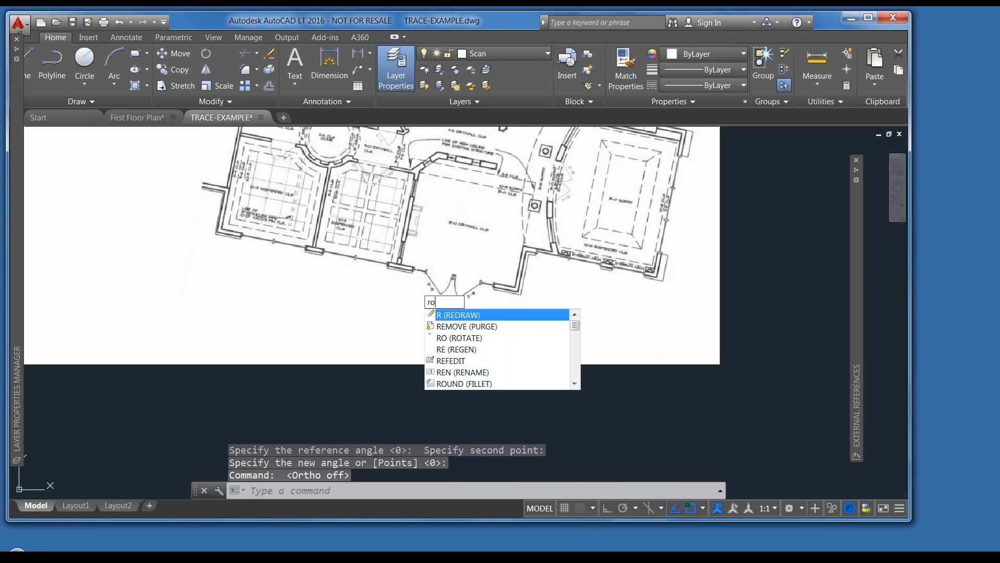
{"action": "key", "text": "Return"}
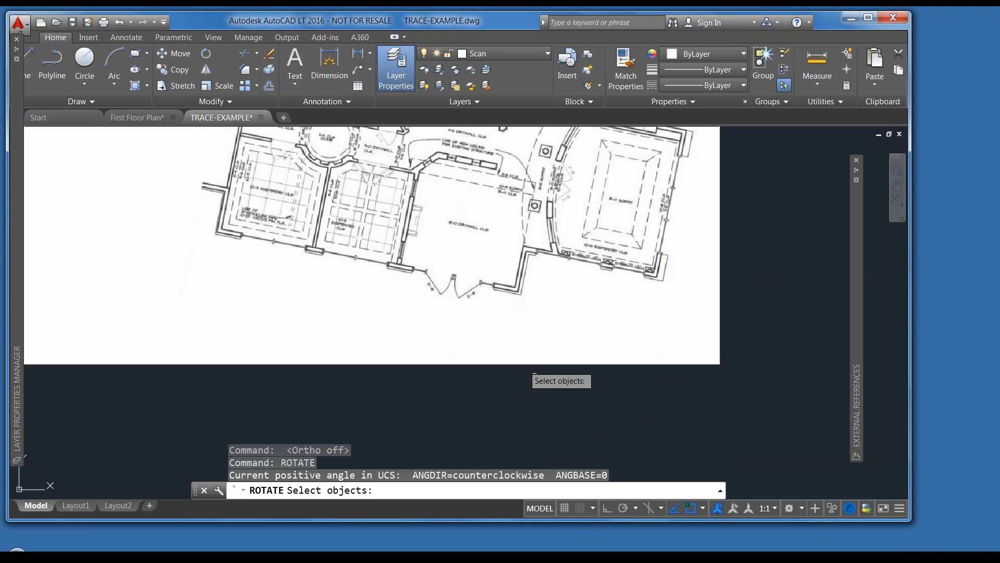
{"action": "left_click", "coordinate": [579, 410]}
{"action": "left_click", "coordinate": [538, 368]}
{"action": "key", "text": "Return"}
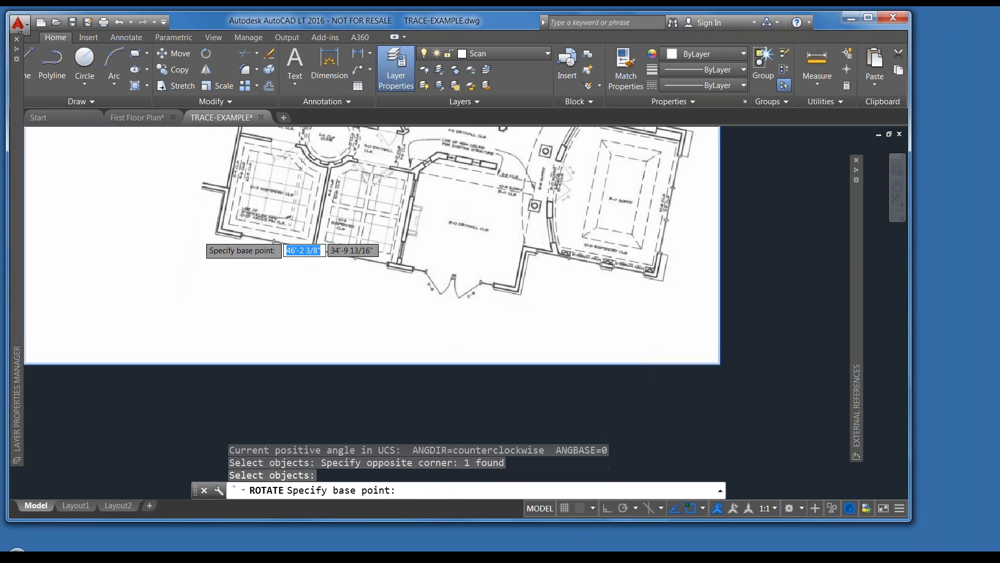
{"action": "scroll", "coordinate": [200, 237], "scroll_direction": "up", "scroll_amount": 2}
{"action": "scroll", "coordinate": [198, 237], "scroll_direction": "up", "scroll_amount": 2}
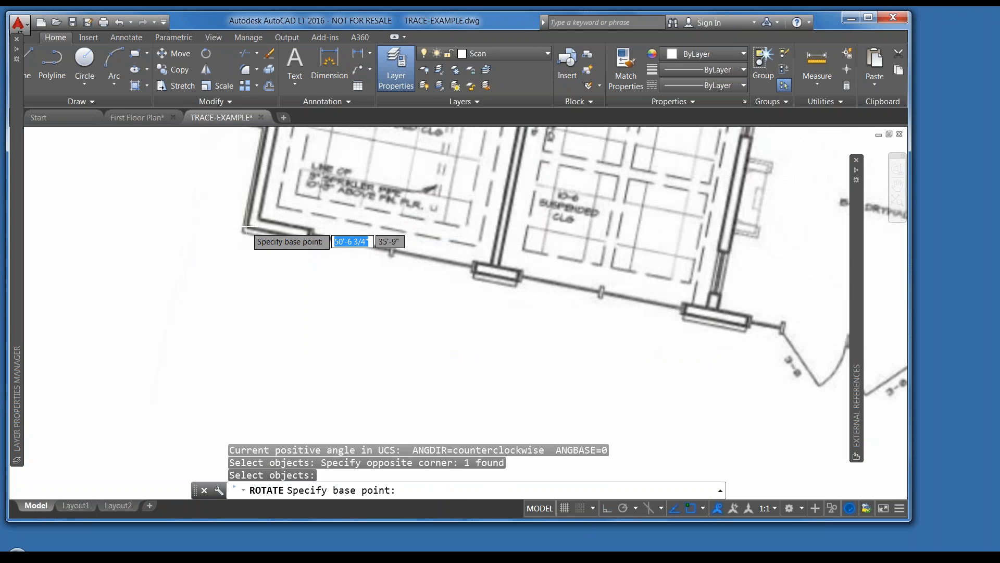
{"action": "left_click", "coordinate": [246, 227]}
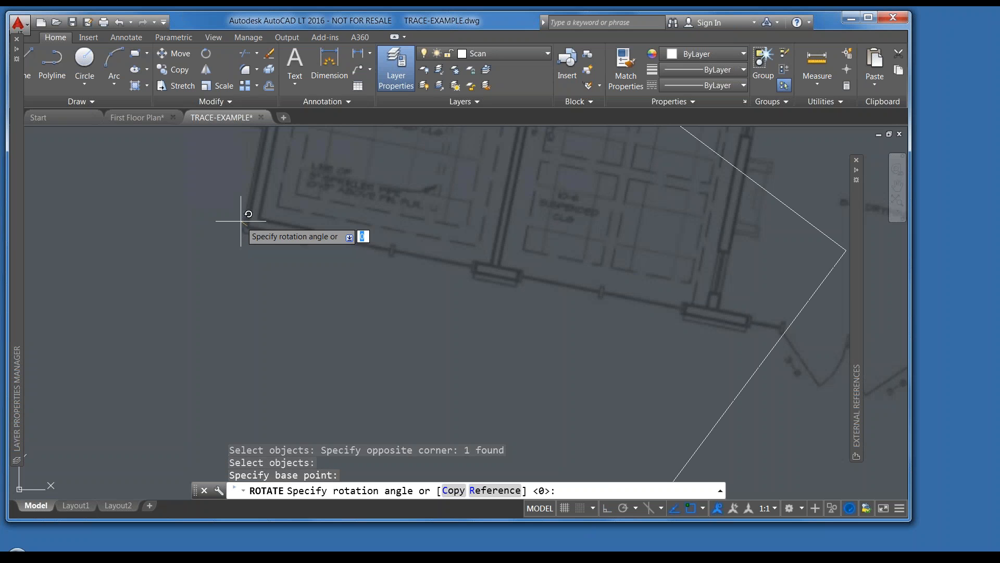
Step: Use the Reference option through the bottom wall's two outer corners, and align that wall horizontally with Ortho on
{"action": "type", "text": "r"}
{"action": "key", "text": "Return"}
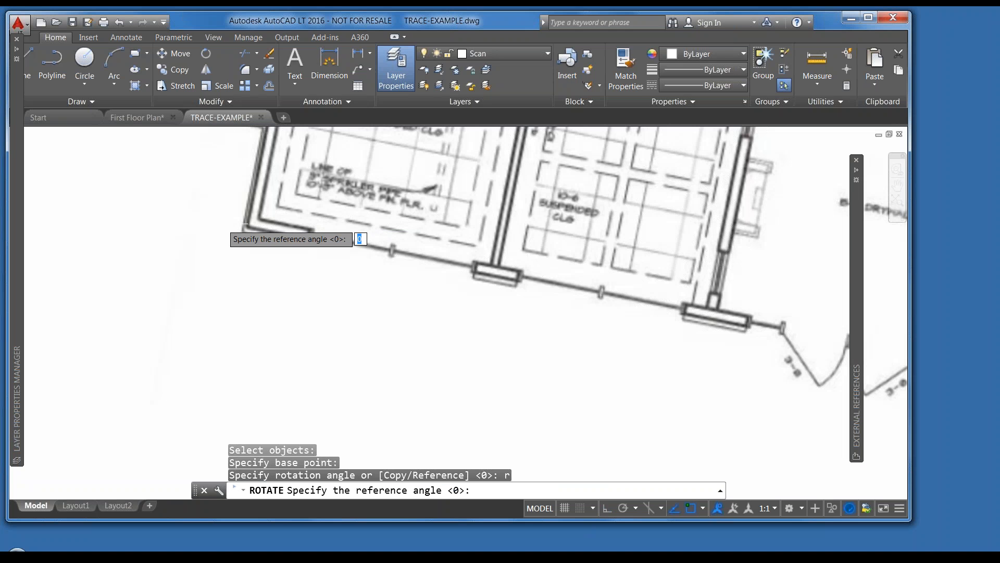
{"action": "left_click", "coordinate": [248, 228]}
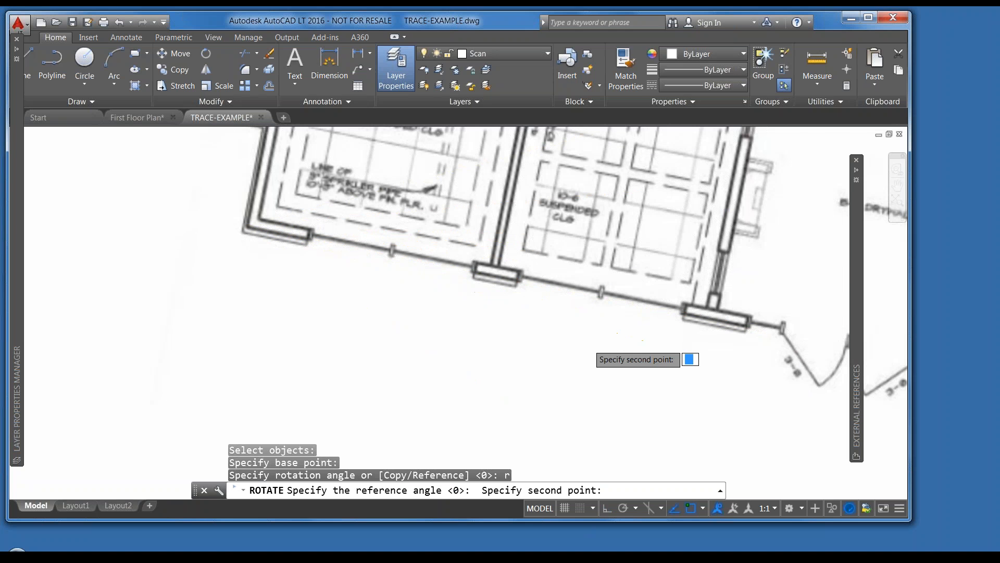
{"action": "scroll", "coordinate": [521, 349], "scroll_direction": "down", "scroll_amount": 5}
{"action": "scroll", "coordinate": [729, 354], "scroll_direction": "up", "scroll_amount": 8}
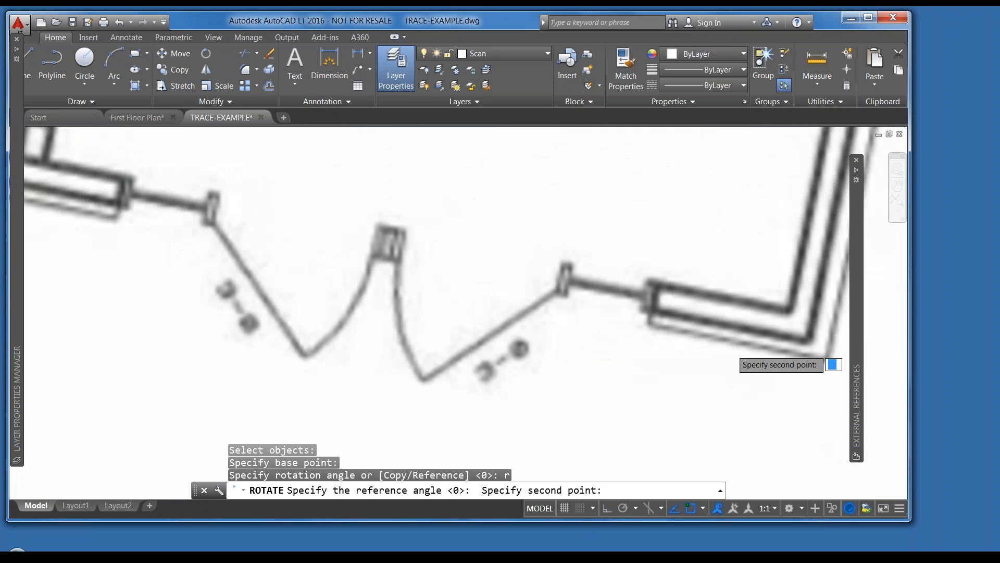
{"action": "scroll", "coordinate": [711, 365], "scroll_direction": "down", "scroll_amount": 3}
{"action": "scroll", "coordinate": [718, 365], "scroll_direction": "up", "scroll_amount": 6}
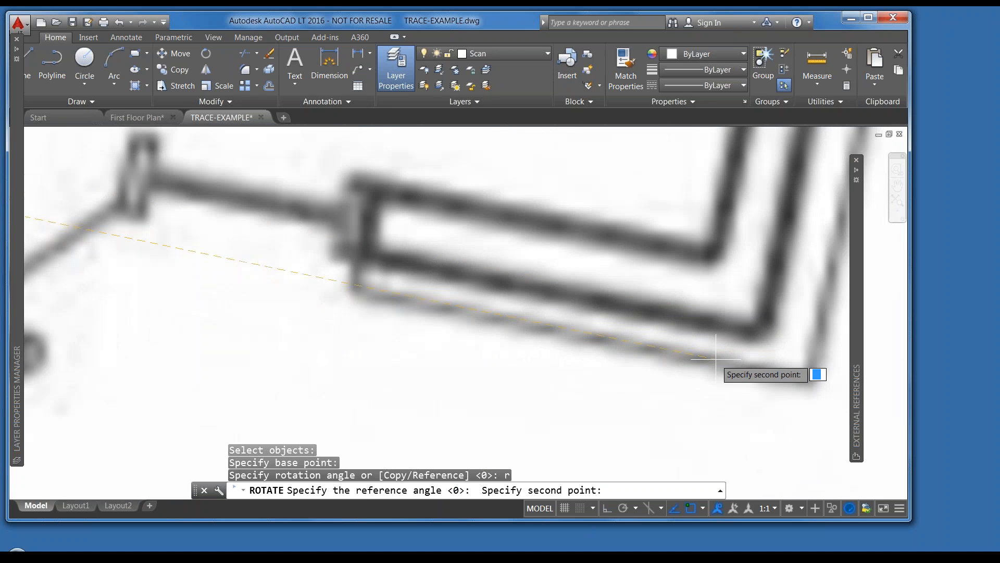
{"action": "left_click", "coordinate": [763, 331]}
{"action": "scroll", "coordinate": [727, 333], "scroll_direction": "down", "scroll_amount": 3}
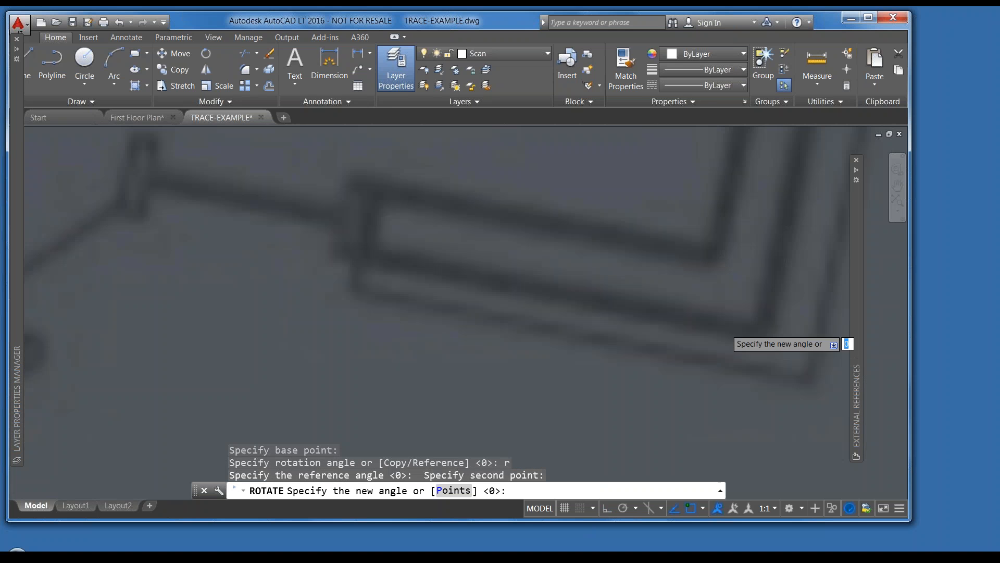
{"action": "scroll", "coordinate": [637, 331], "scroll_direction": "down", "scroll_amount": 6}
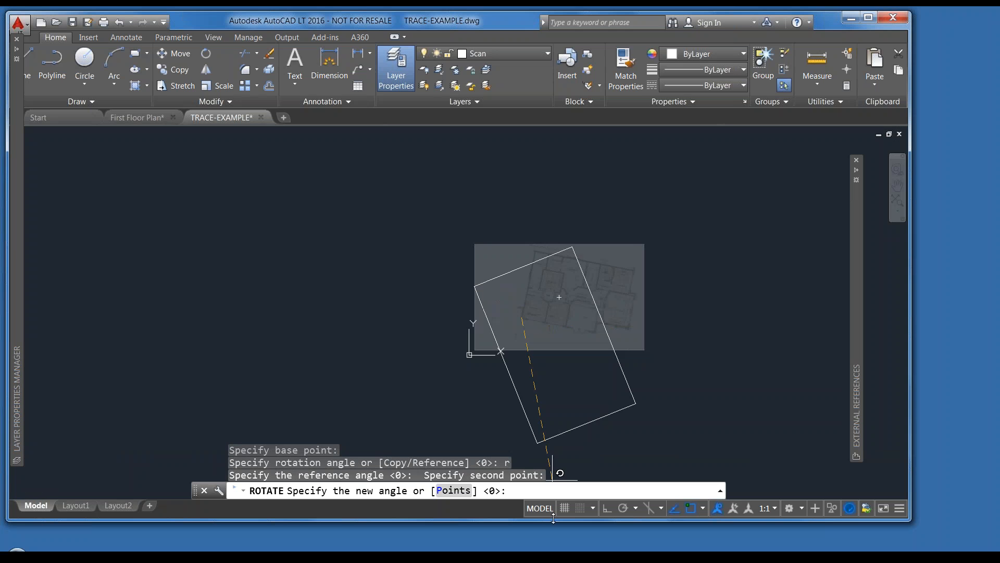
{"action": "left_click", "coordinate": [607, 509]}
{"action": "left_click", "coordinate": [709, 279]}
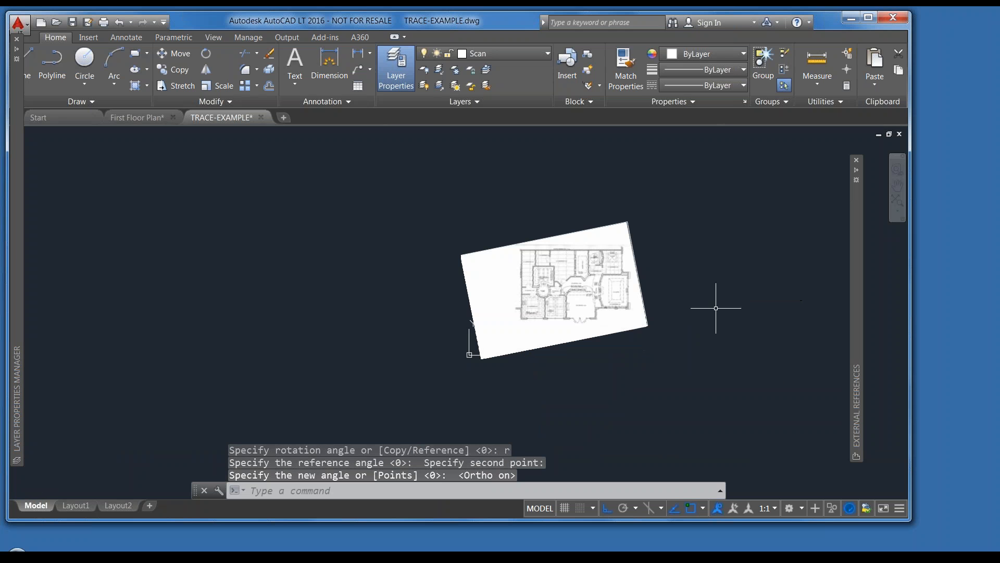
Step: Make the green Trace layer current for tracing over the leveled blueprint
{"action": "scroll", "coordinate": [675, 275], "scroll_direction": "up", "scroll_amount": 2}
{"action": "scroll", "coordinate": [678, 272], "scroll_direction": "up", "scroll_amount": 2}
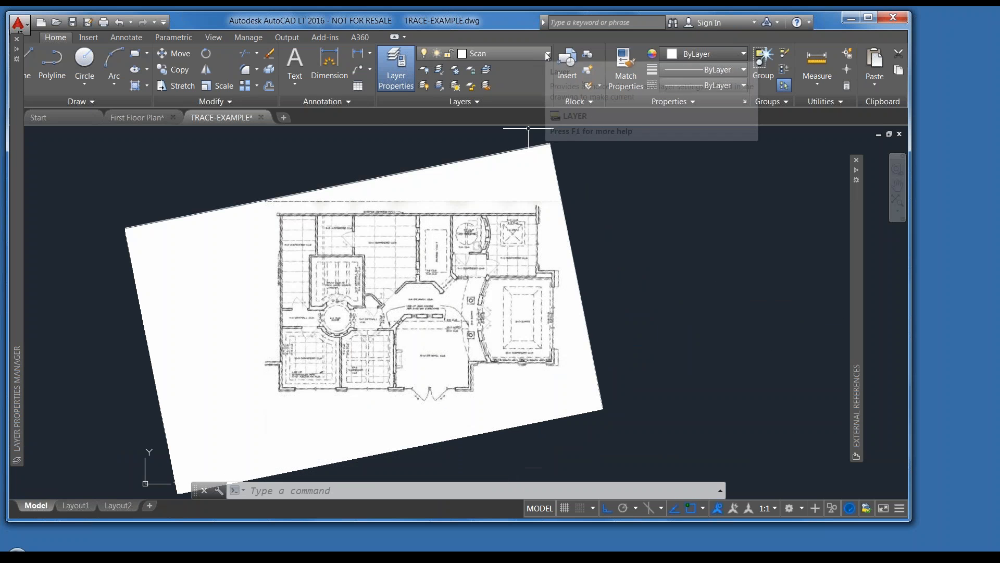
{"action": "left_click", "coordinate": [545, 52]}
{"action": "left_click", "coordinate": [491, 102]}
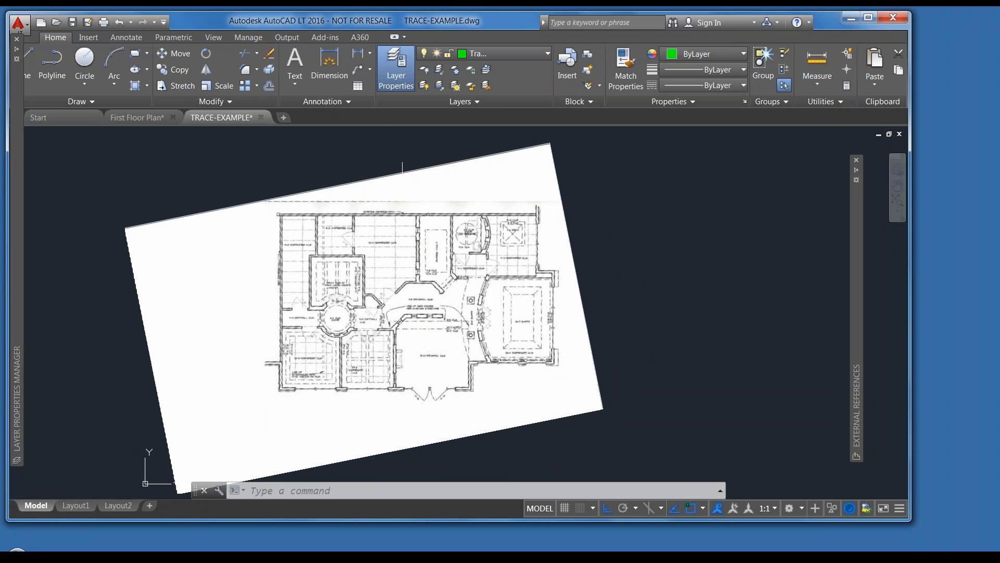
{"action": "type", "text": "l"}
{"action": "key", "text": "Return"}
{"action": "scroll", "coordinate": [288, 213], "scroll_direction": "up", "scroll_amount": 2}
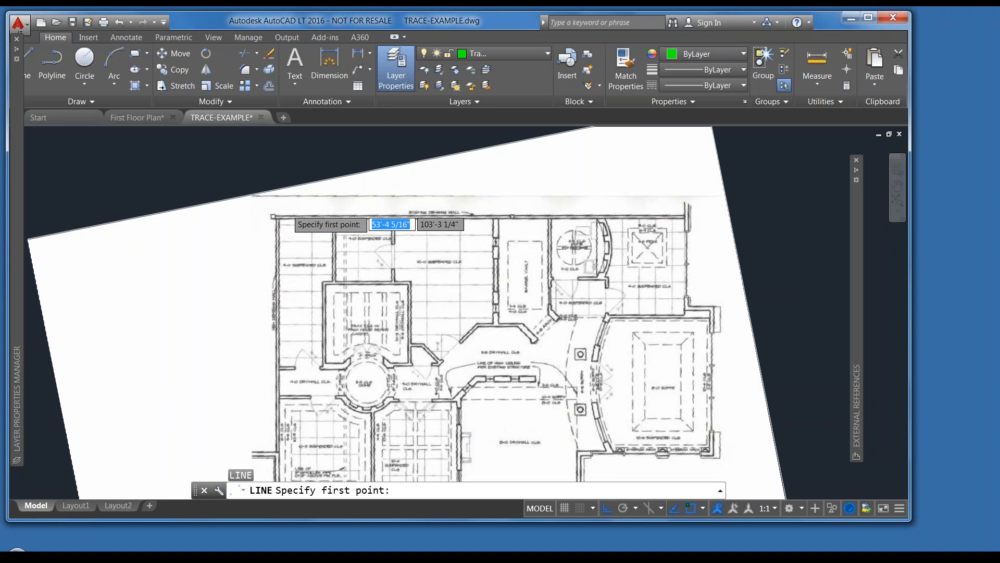
{"action": "scroll", "coordinate": [281, 214], "scroll_direction": "up", "scroll_amount": 6}
{"action": "left_click", "coordinate": [258, 218]}
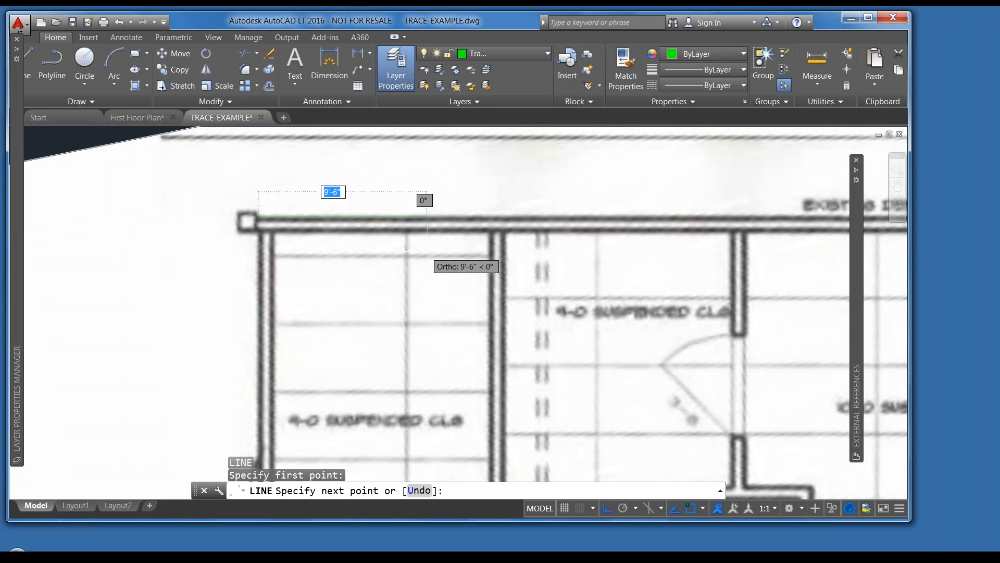
{"action": "scroll", "coordinate": [434, 218], "scroll_direction": "down", "scroll_amount": 8}
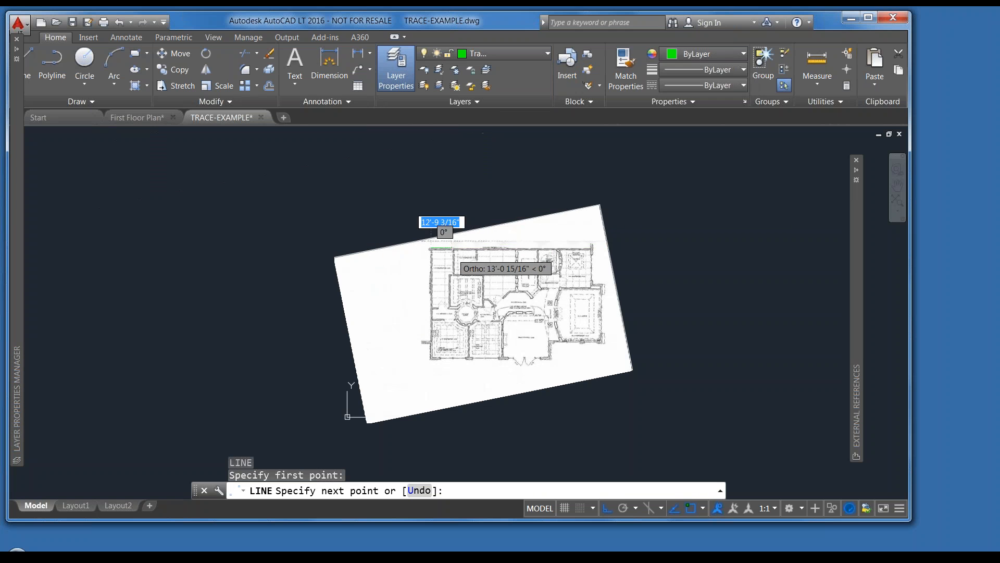
{"action": "scroll", "coordinate": [711, 249], "scroll_direction": "up", "scroll_amount": 6}
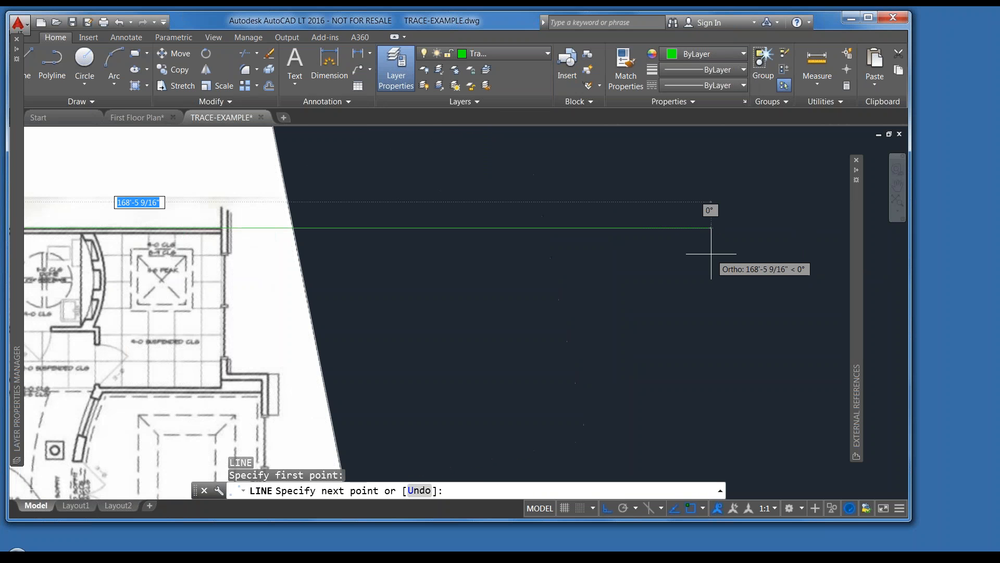
{"action": "scroll", "coordinate": [711, 253], "scroll_direction": "down", "scroll_amount": 2}
{"action": "scroll", "coordinate": [711, 254], "scroll_direction": "down", "scroll_amount": 4}
{"action": "key", "text": "Escape"}
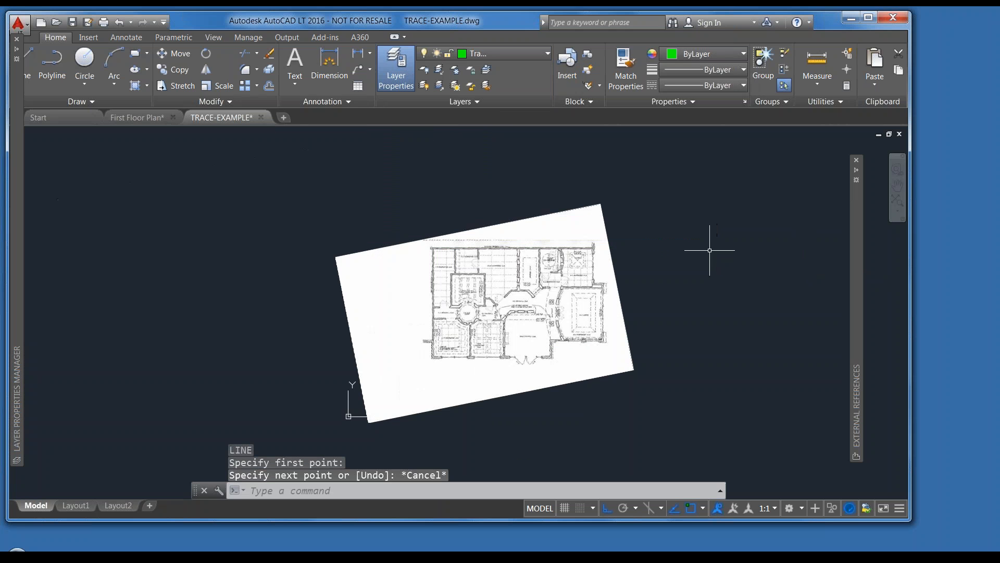
{"action": "key", "text": "Escape"}
Step: Measure the plan's top demising wall from its left outer corner to its right end with the Dist command
{"action": "scroll", "coordinate": [587, 252], "scroll_direction": "up", "scroll_amount": 2}
{"action": "scroll", "coordinate": [586, 250], "scroll_direction": "up", "scroll_amount": 2}
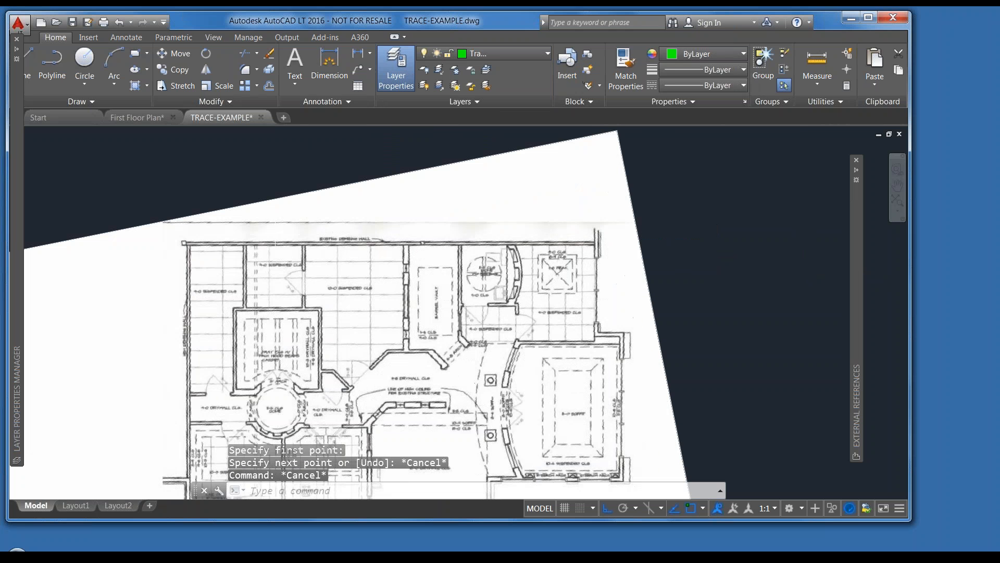
{"action": "scroll", "coordinate": [334, 259], "scroll_direction": "up", "scroll_amount": 2}
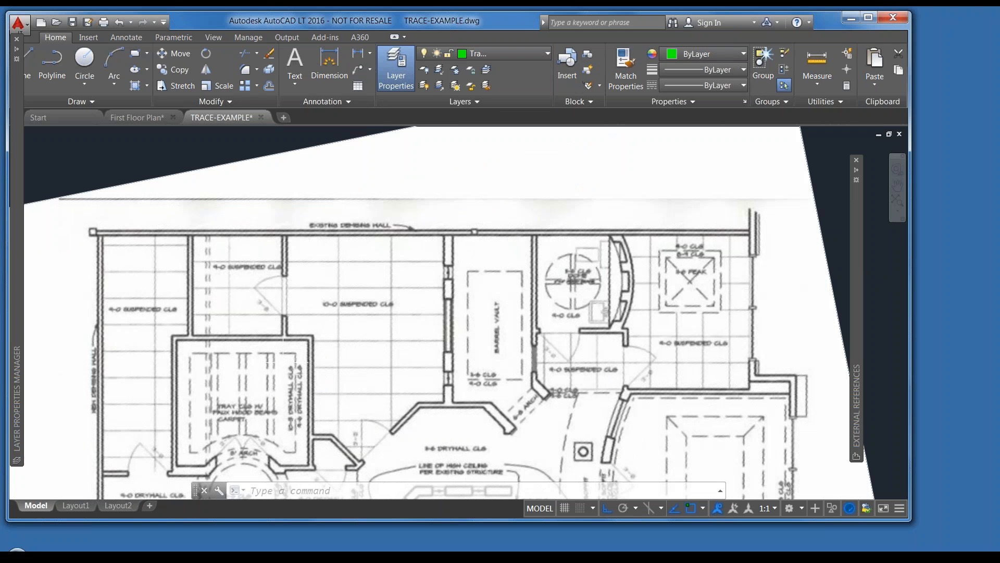
{"action": "type", "text": "dist"}
{"action": "key", "text": "Return"}
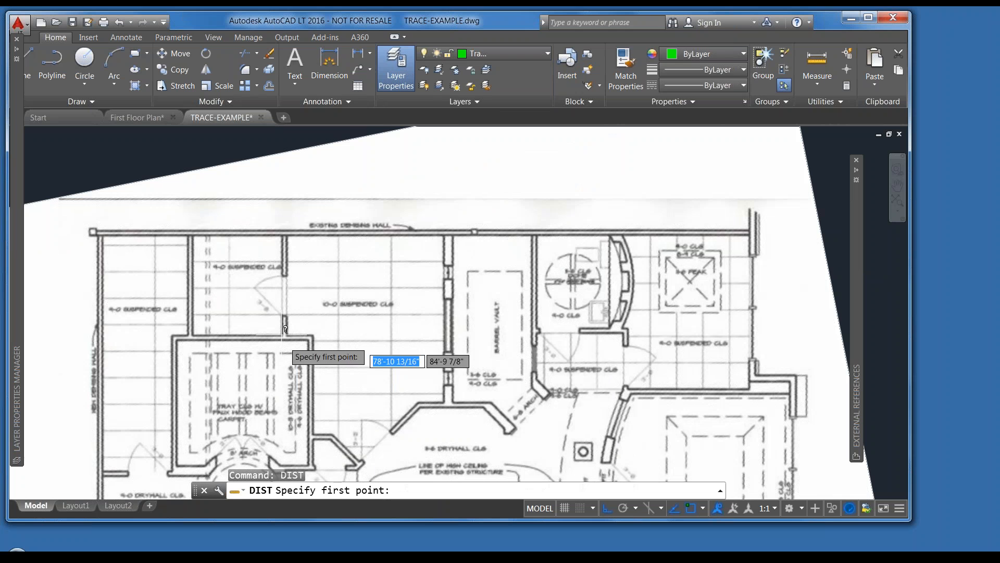
{"action": "left_click", "coordinate": [98, 229]}
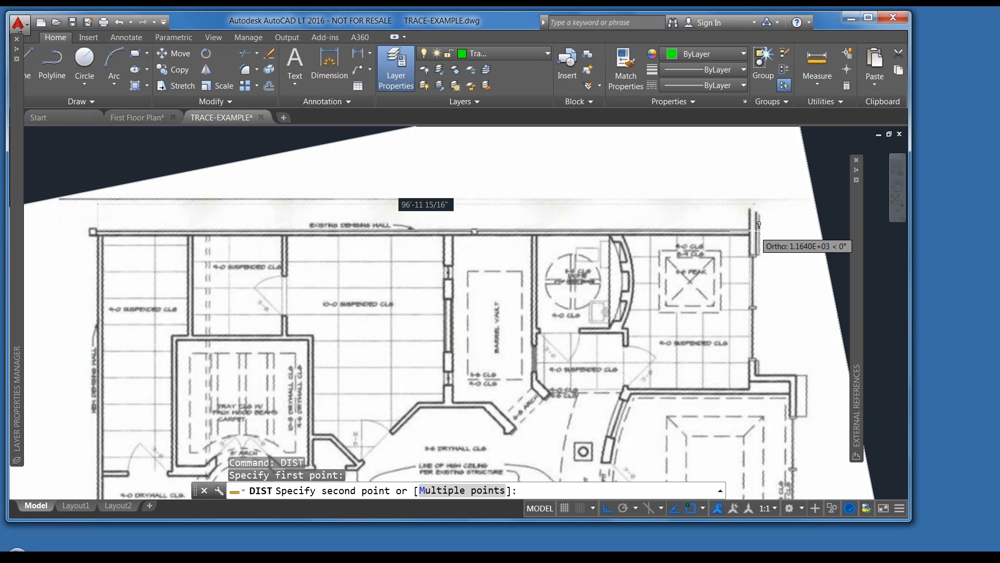
{"action": "scroll", "coordinate": [761, 227], "scroll_direction": "down", "scroll_amount": 8}
{"action": "key", "text": "Escape"}
{"action": "key", "text": "Escape"}
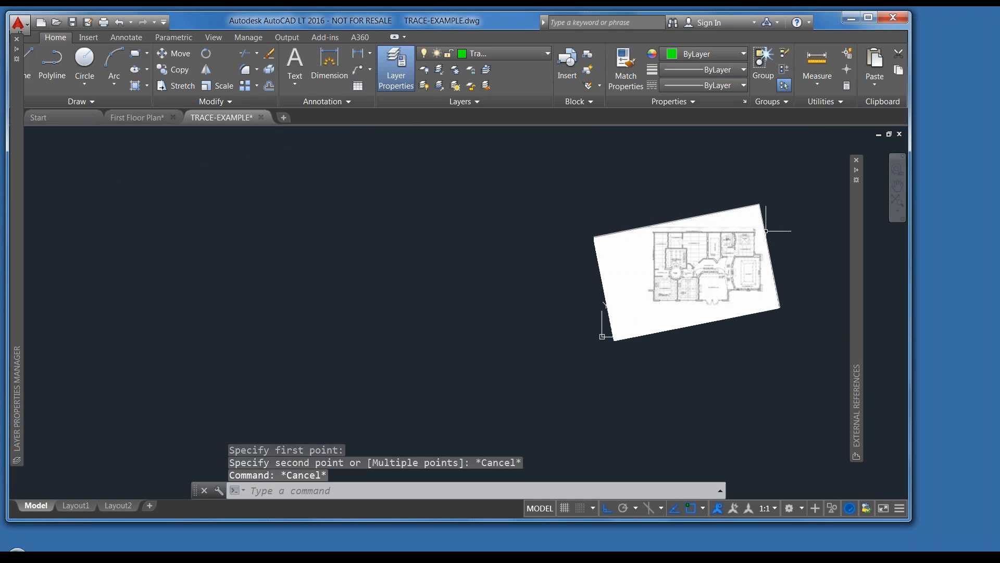
{"action": "scroll", "coordinate": [723, 229], "scroll_direction": "up", "scroll_amount": 4}
{"action": "scroll", "coordinate": [707, 251], "scroll_direction": "up", "scroll_amount": 2}
{"action": "middle_click_drag", "start_coordinate": [707, 251], "coordinate": [518, 275]}
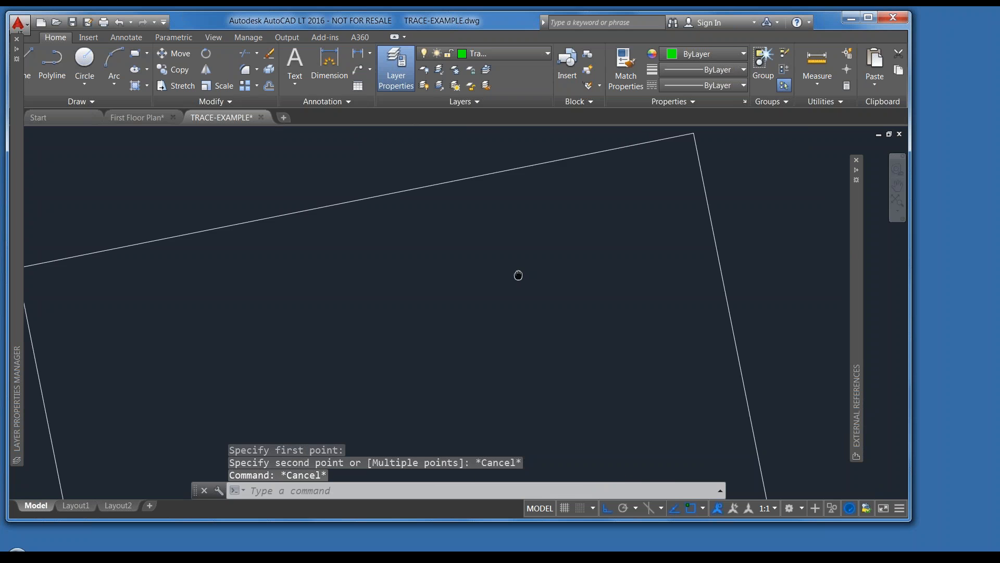
{"action": "scroll", "coordinate": [264, 228], "scroll_direction": "up", "scroll_amount": 4}
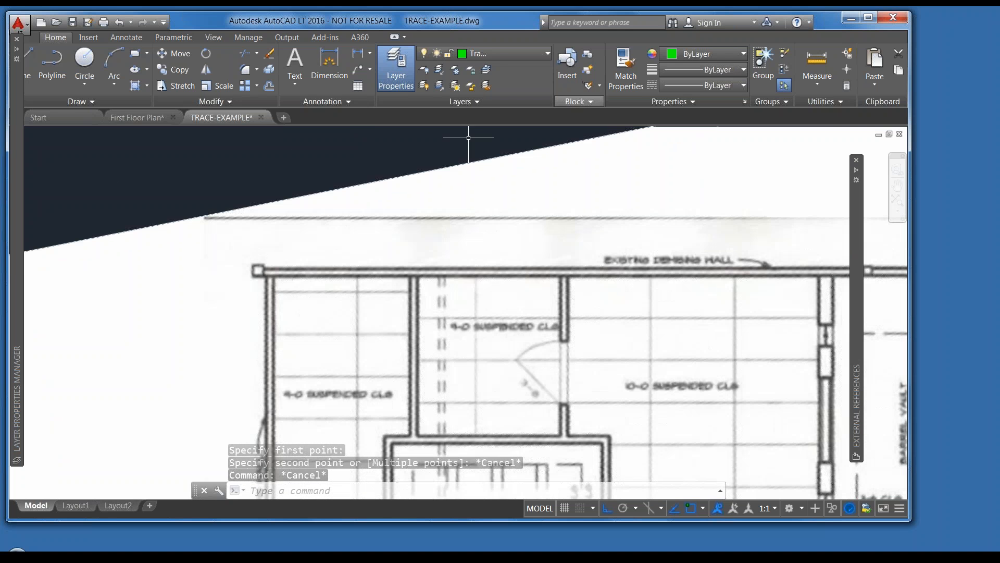
{"action": "type", "text": "l"}
{"action": "key", "text": "Return"}
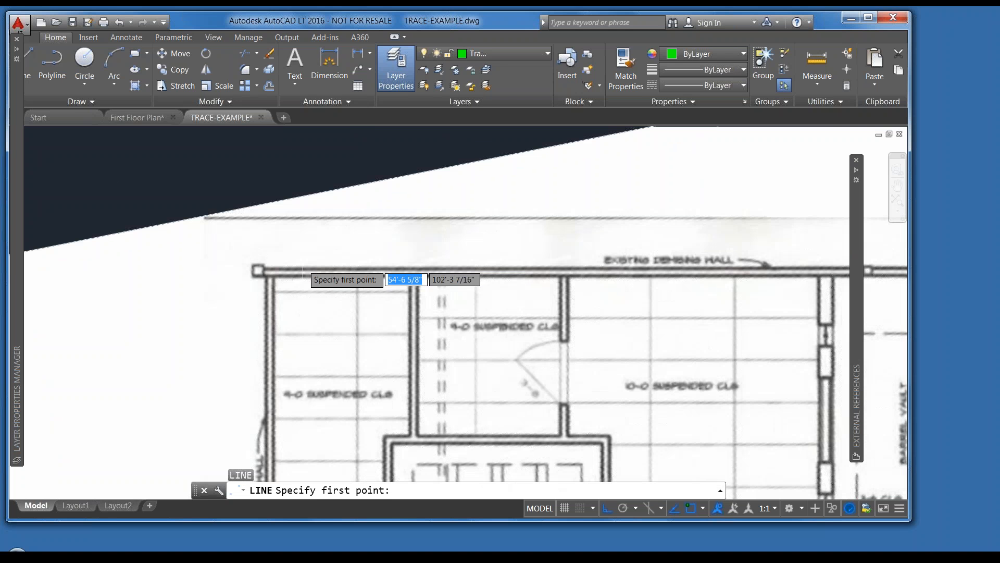
{"action": "left_click", "coordinate": [266, 268]}
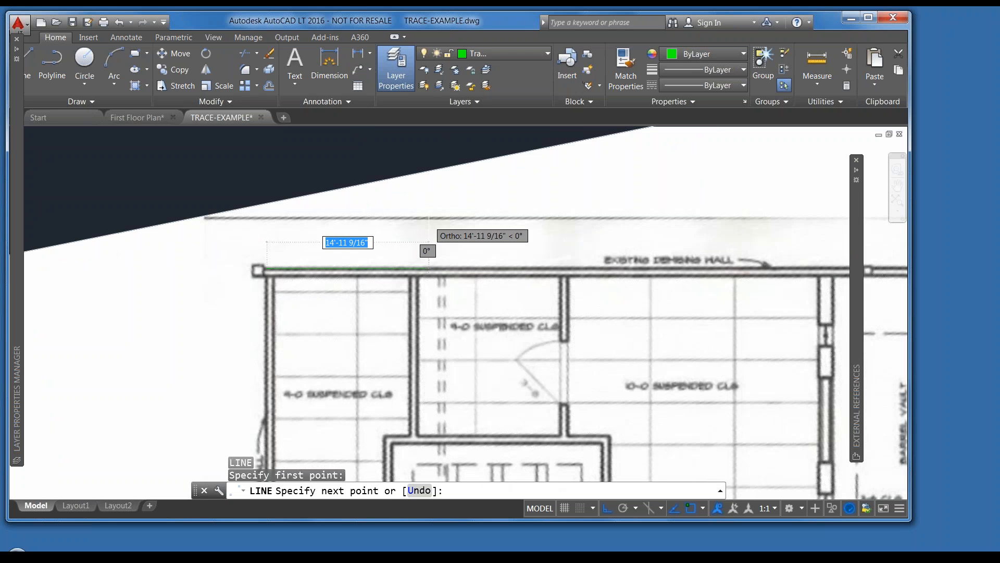
{"action": "type", "text": "@"}
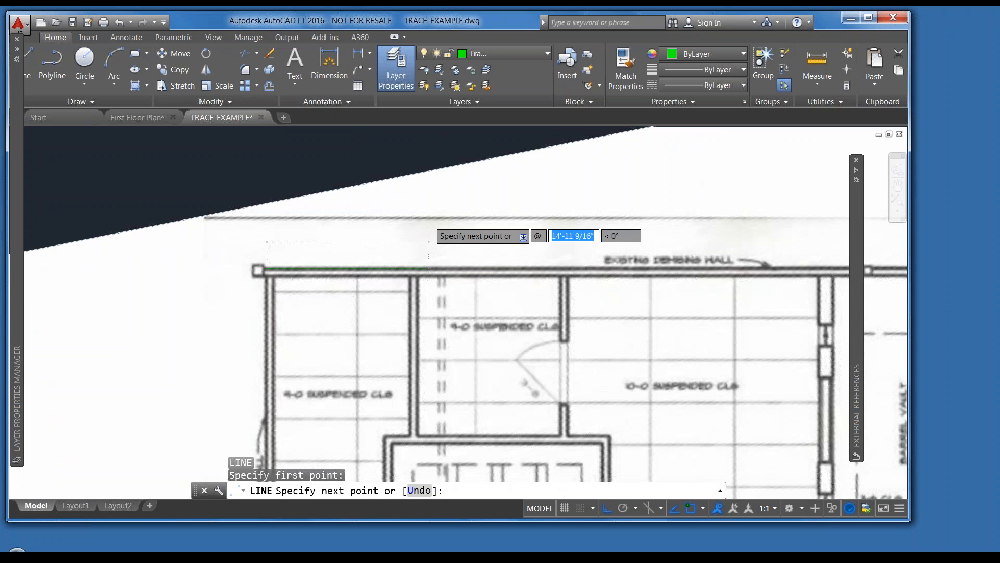
{"action": "type", "text": "50"}
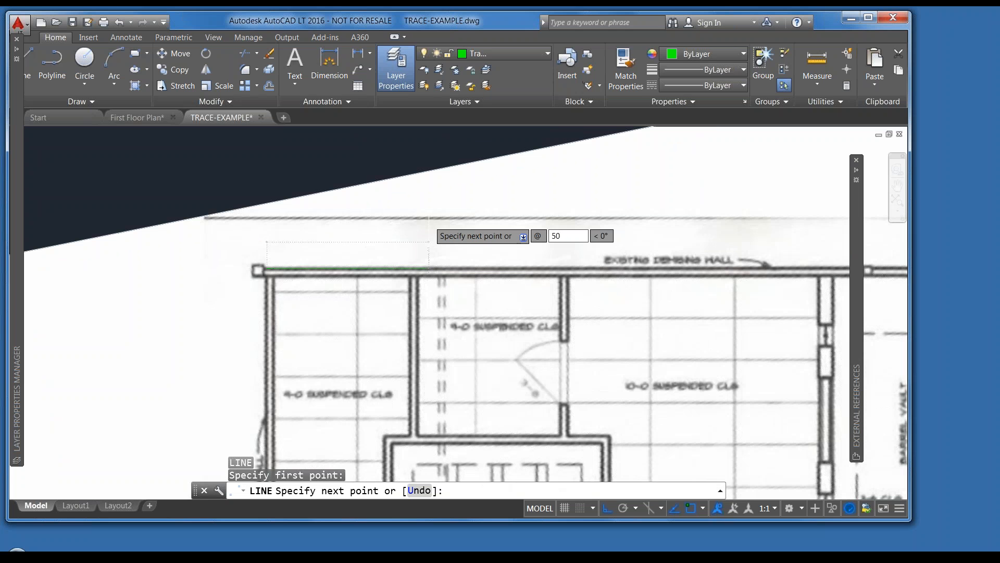
{"action": "type", "text": "'<0"}
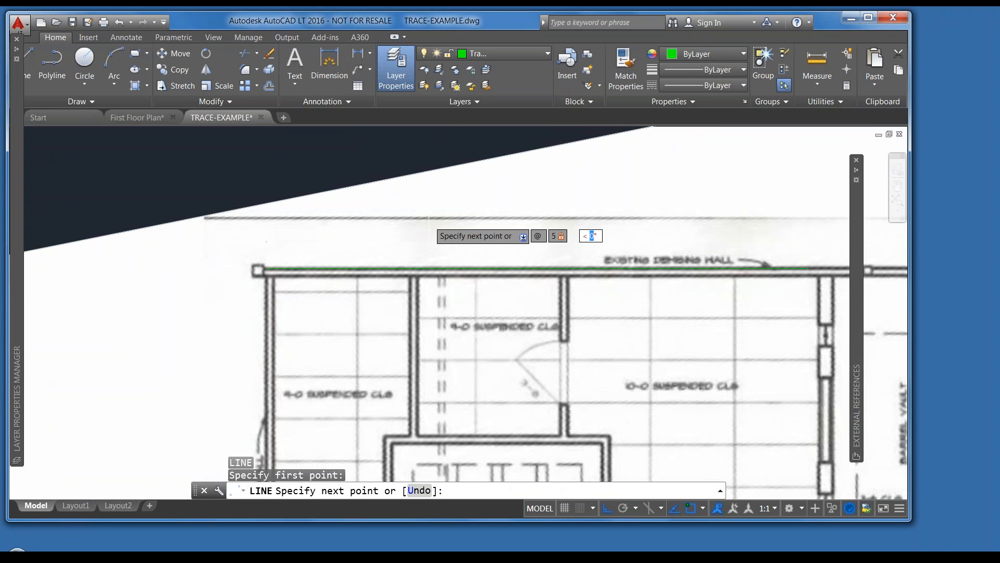
{"action": "key", "text": "Return"}
{"action": "key", "text": "Return"}
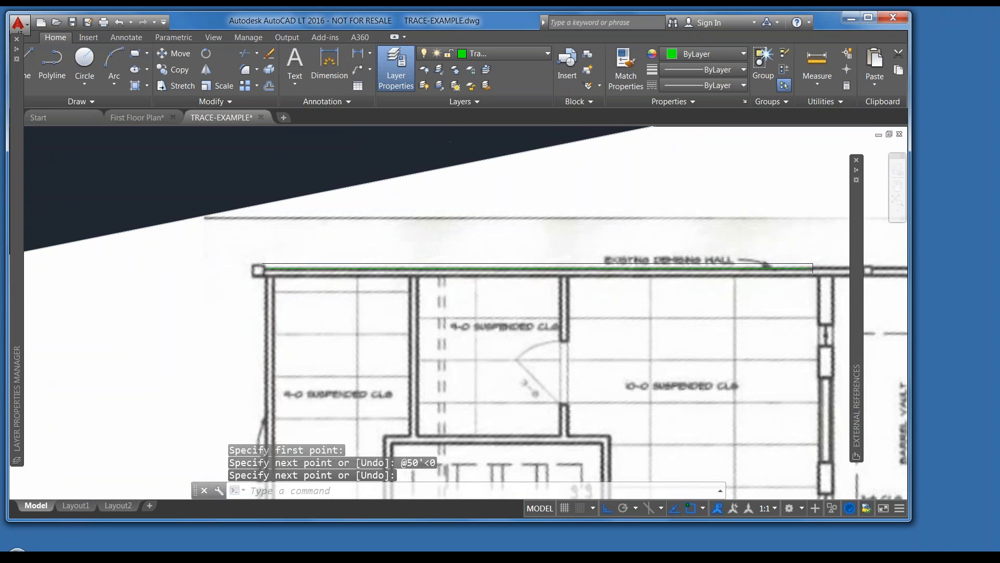
Step: List the properties of the line along the top demising wall to check its length and angle
{"action": "mouse_move", "coordinate": [856, 270]}
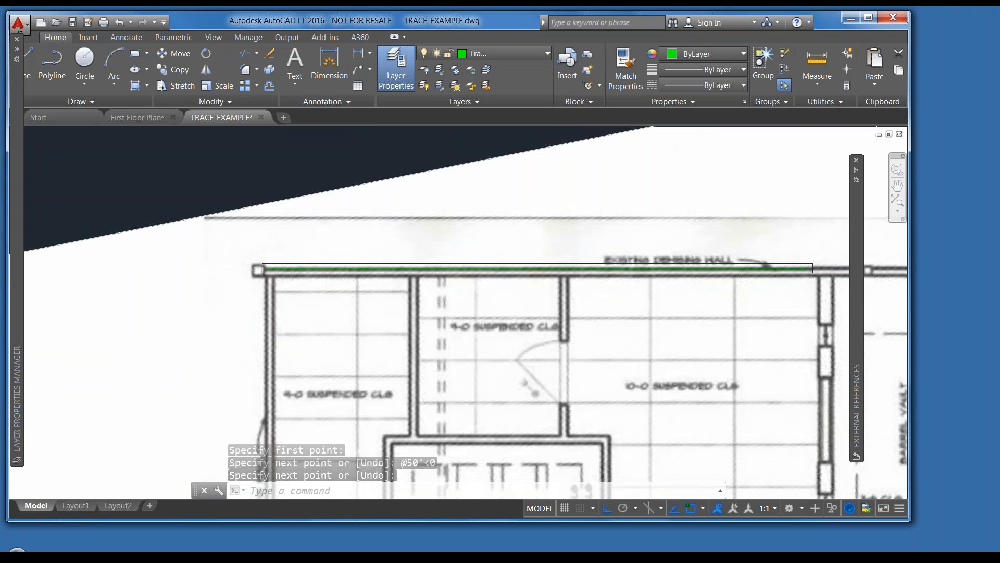
{"action": "type", "text": "LIST"}
{"action": "key", "text": "Return"}
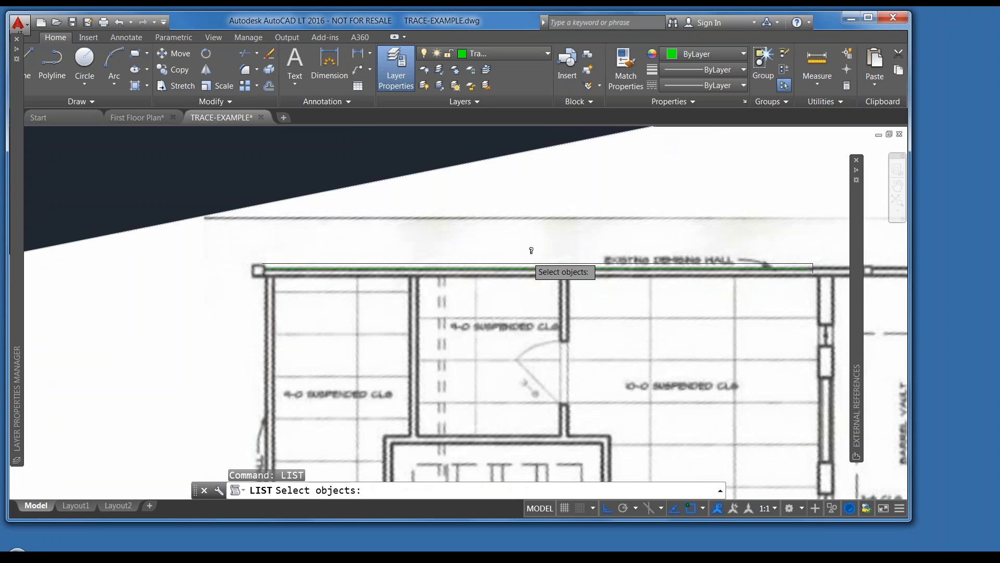
{"action": "left_click", "coordinate": [523, 270]}
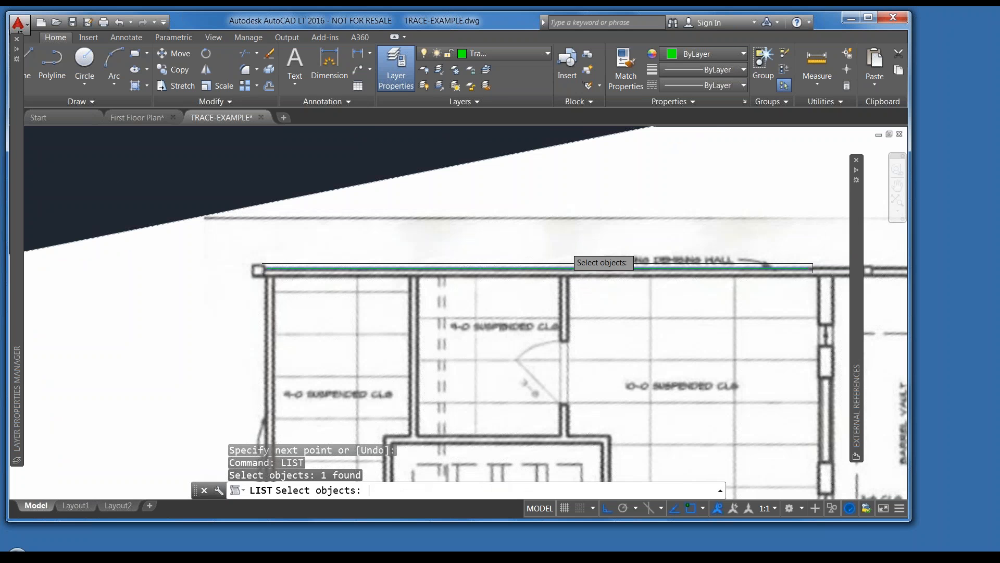
{"action": "key", "text": "Return"}
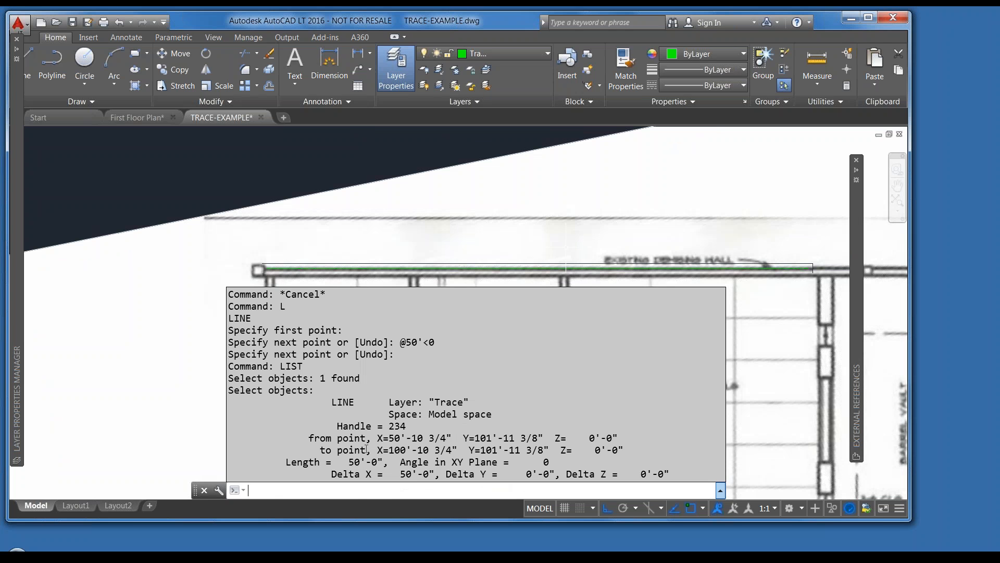
{"action": "key", "text": "Escape"}
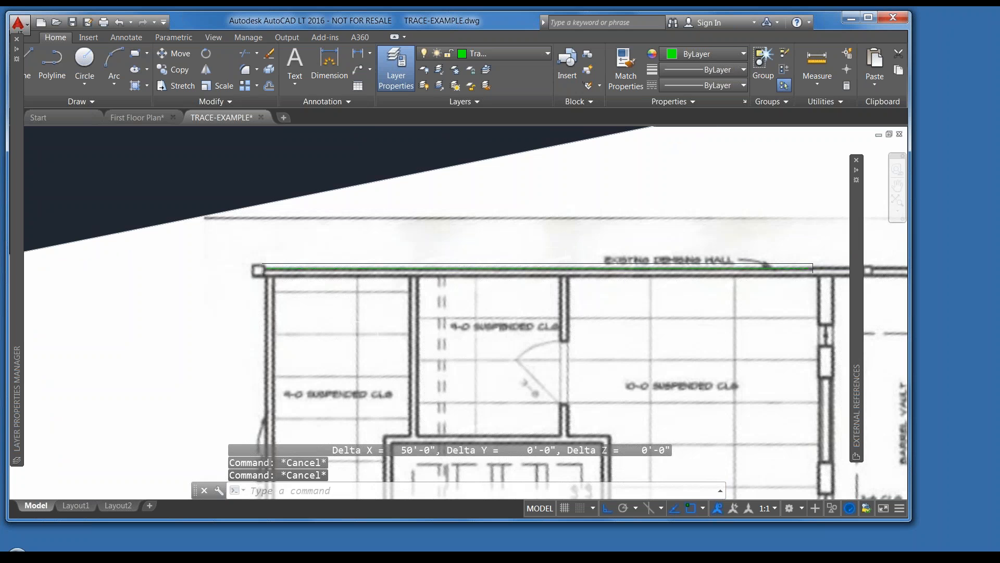
Step: Start scaling the blueprint image, with the left end of the green line on the top wall as base point
{"action": "scroll", "coordinate": [362, 321], "scroll_direction": "down", "scroll_amount": 5}
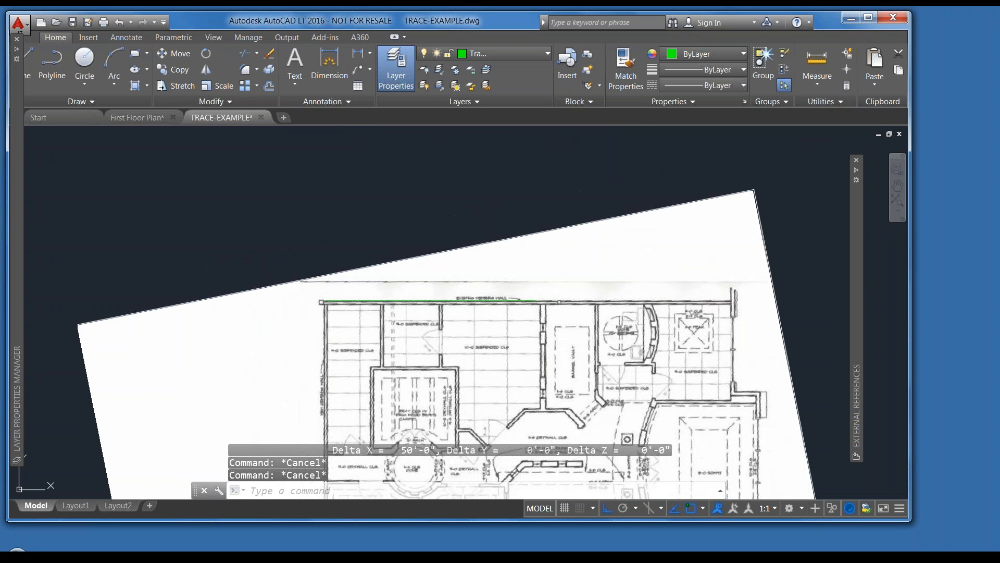
{"action": "key", "text": "Escape"}
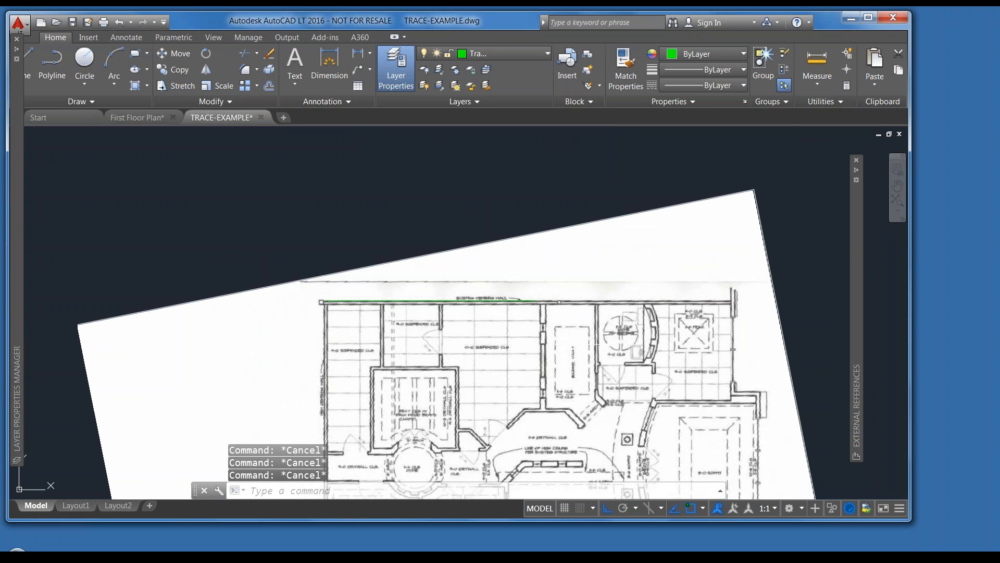
{"action": "type", "text": "SCa"}
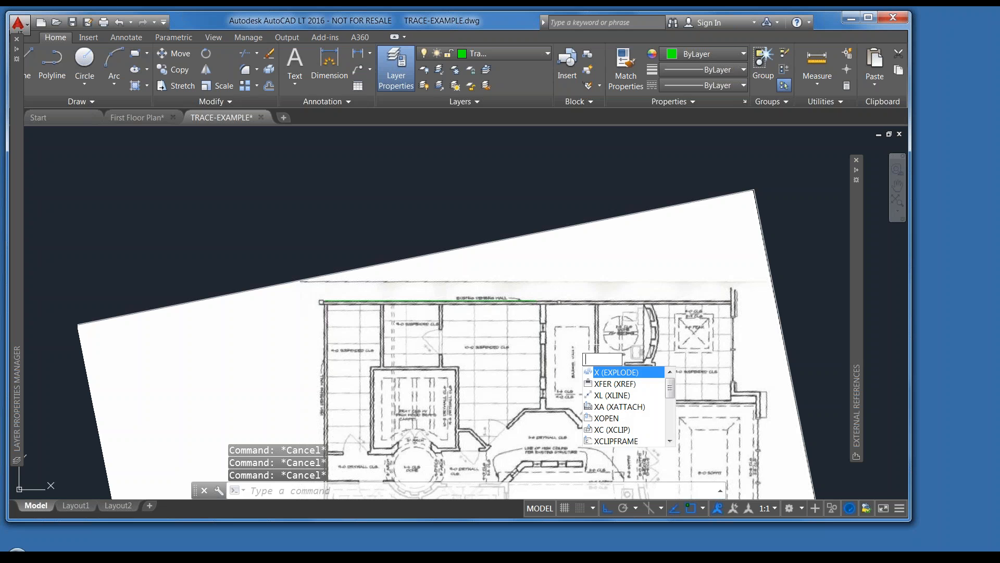
{"action": "type", "text": "le"}
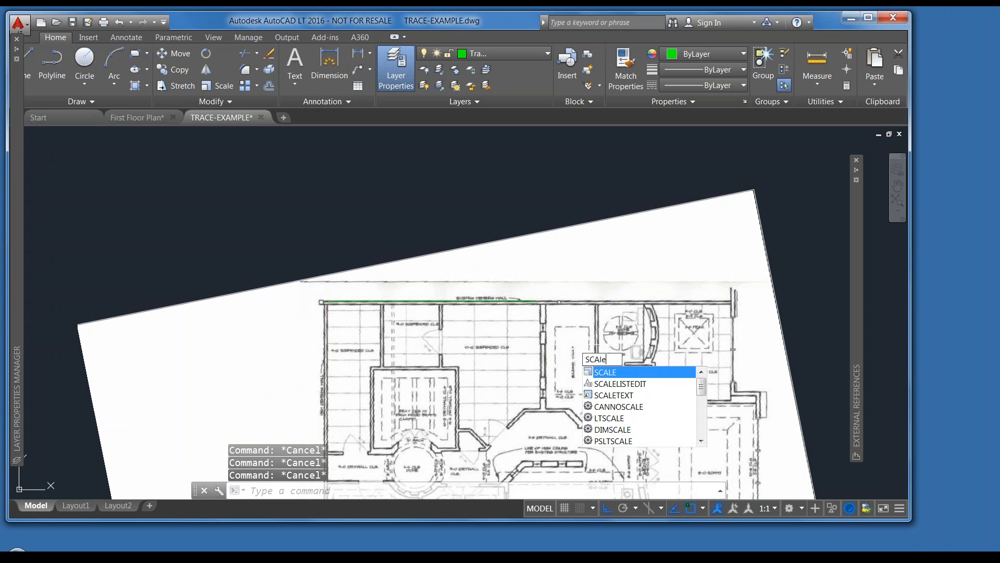
{"action": "key", "text": "Return"}
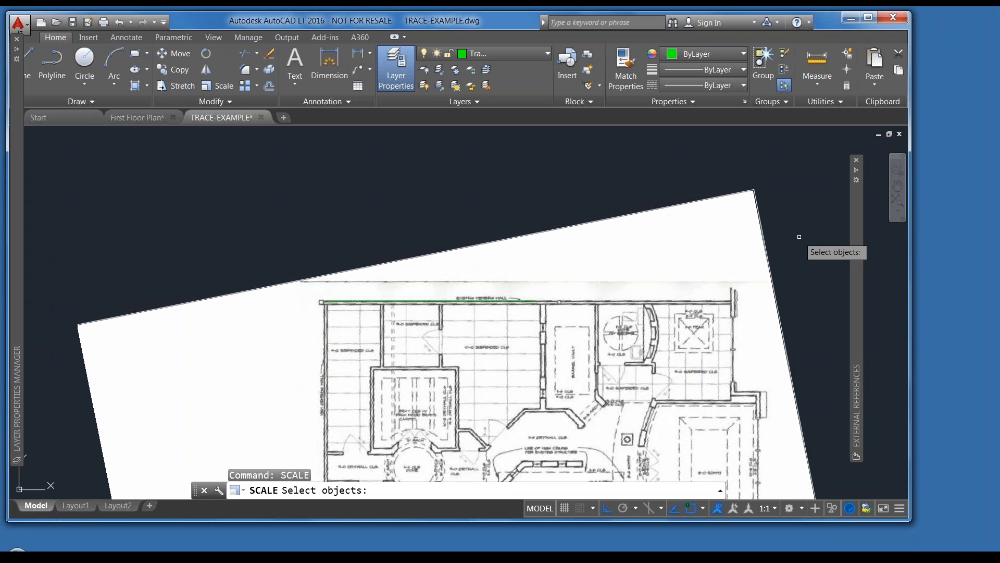
{"action": "left_click", "coordinate": [799, 236]}
{"action": "left_click", "coordinate": [718, 189]}
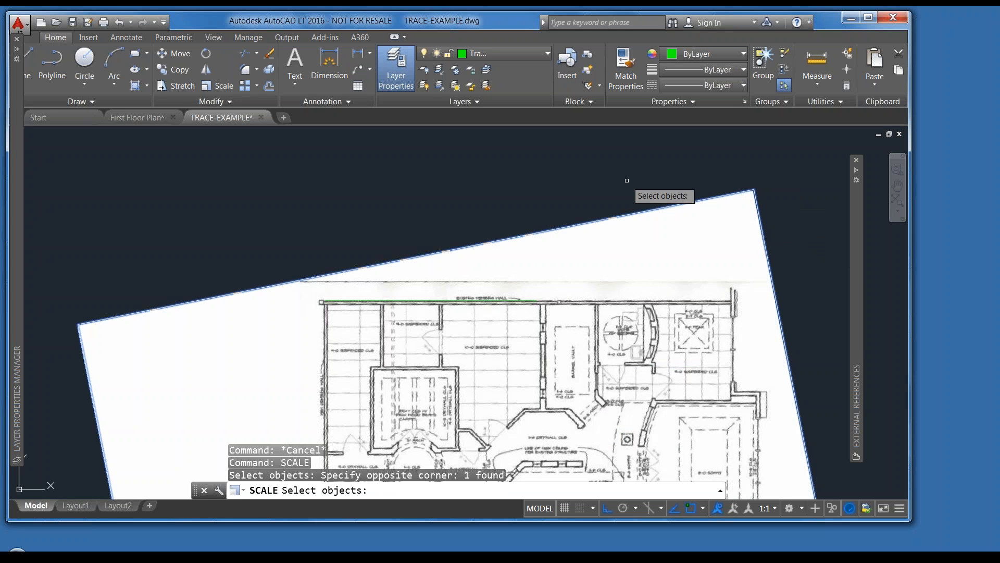
{"action": "scroll", "coordinate": [323, 307], "scroll_direction": "up", "scroll_amount": 4}
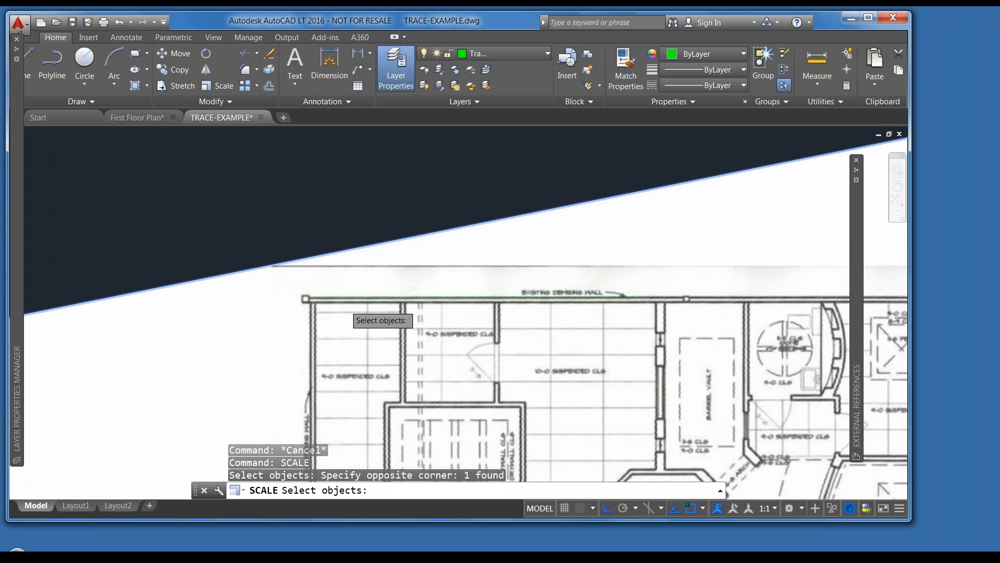
{"action": "key", "text": "Return"}
{"action": "scroll", "coordinate": [290, 297], "scroll_direction": "up", "scroll_amount": 4}
{"action": "left_click", "coordinate": [288, 275]}
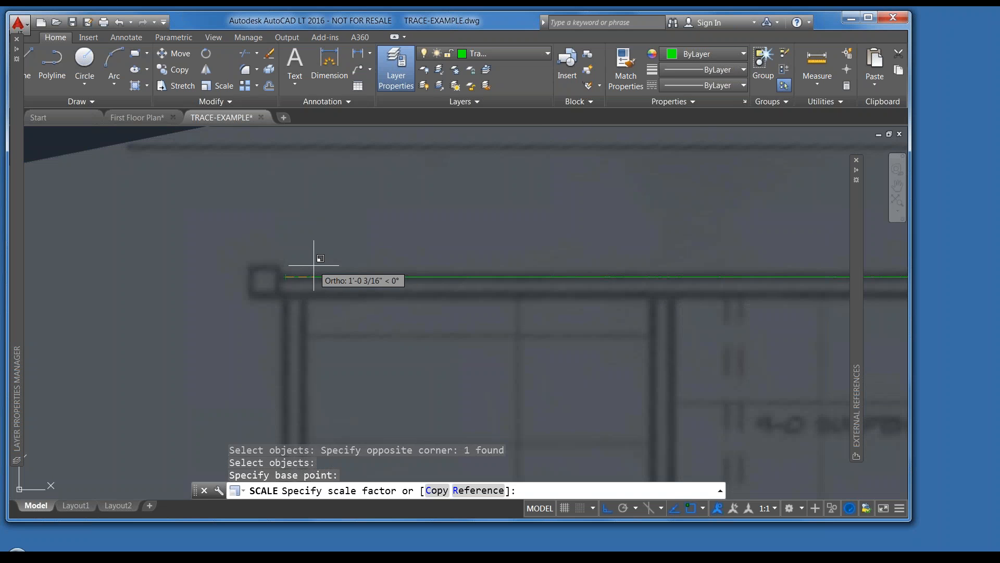
Step: Scale the blueprint by reference, picking the top demising wall's full length as reference and the green line's right end for the new length
{"action": "type", "text": "r"}
{"action": "key", "text": "Return"}
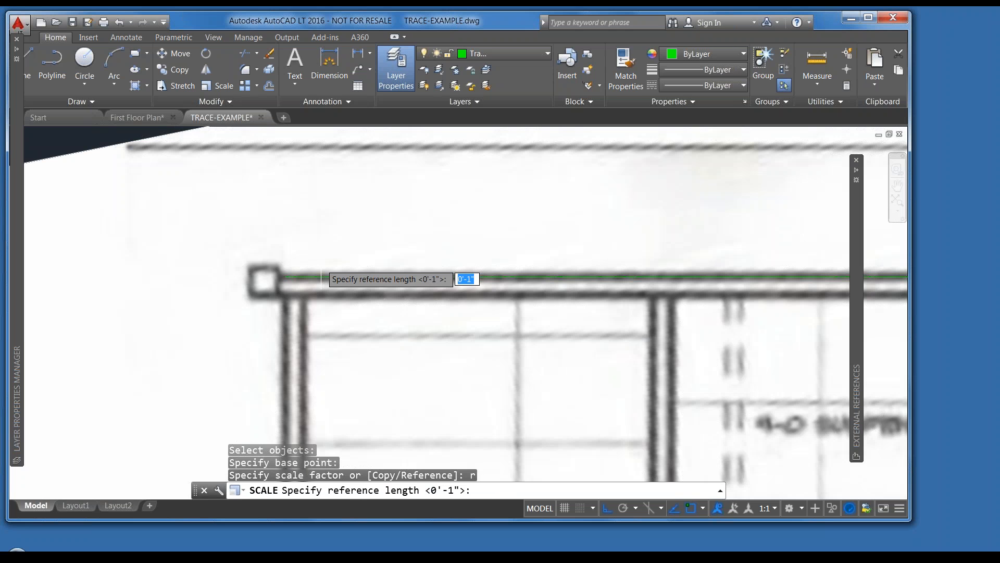
{"action": "left_click", "coordinate": [288, 276]}
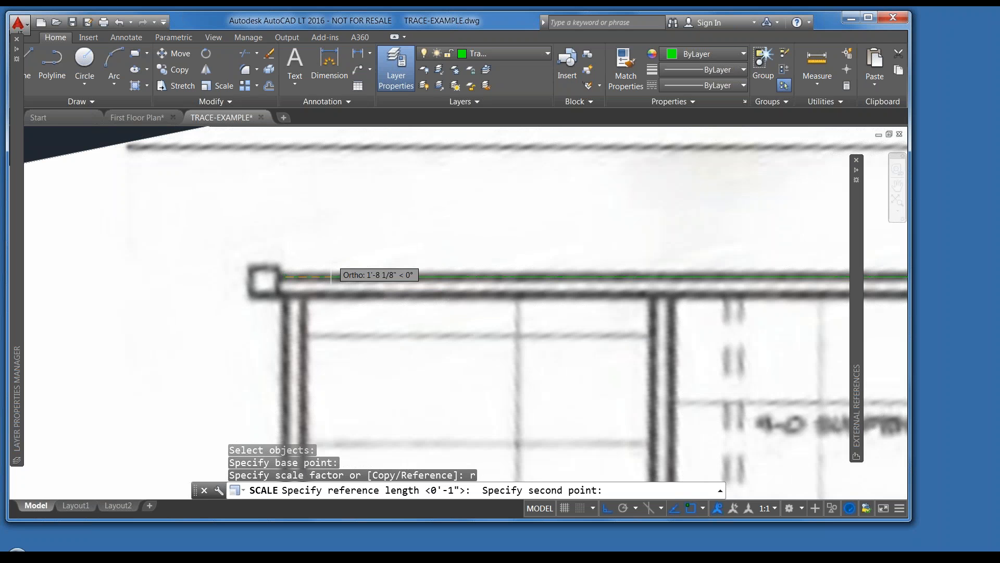
{"action": "scroll", "coordinate": [331, 276], "scroll_direction": "down", "scroll_amount": 3}
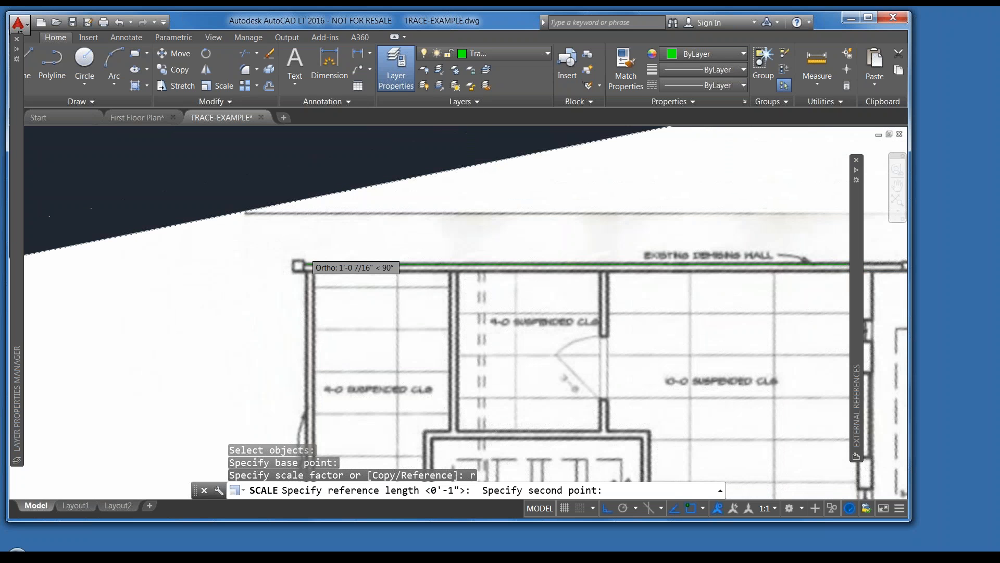
{"action": "scroll", "coordinate": [308, 264], "scroll_direction": "down", "scroll_amount": 4}
{"action": "scroll", "coordinate": [700, 263], "scroll_direction": "up", "scroll_amount": 6}
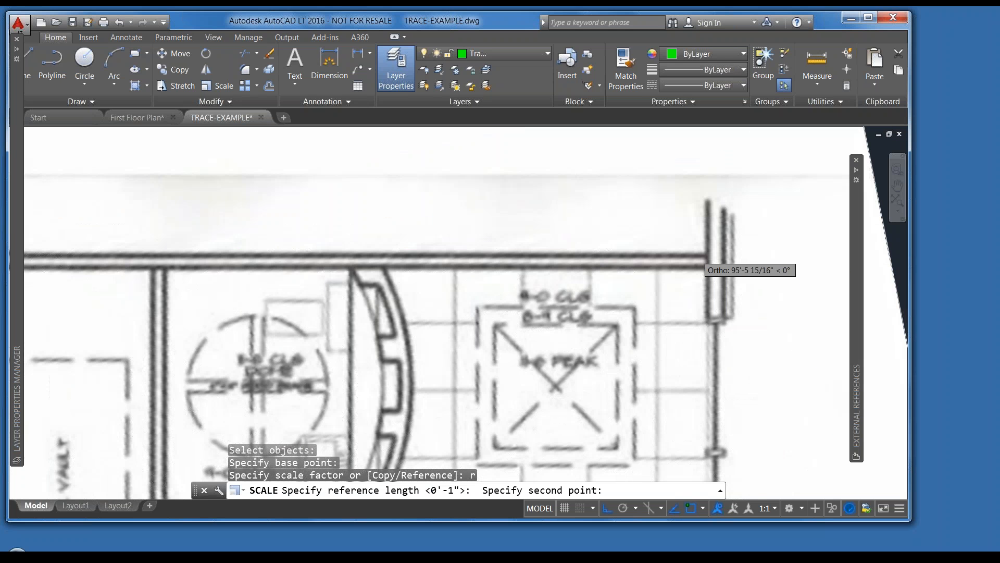
{"action": "scroll", "coordinate": [695, 257], "scroll_direction": "up", "scroll_amount": 2}
{"action": "left_click", "coordinate": [737, 254]}
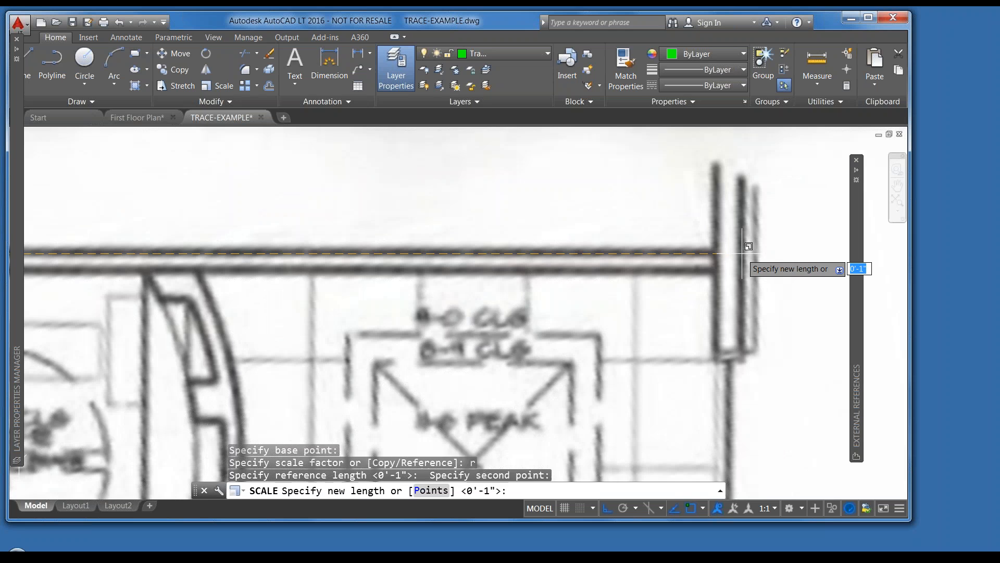
{"action": "scroll", "coordinate": [736, 277], "scroll_direction": "down", "scroll_amount": 5}
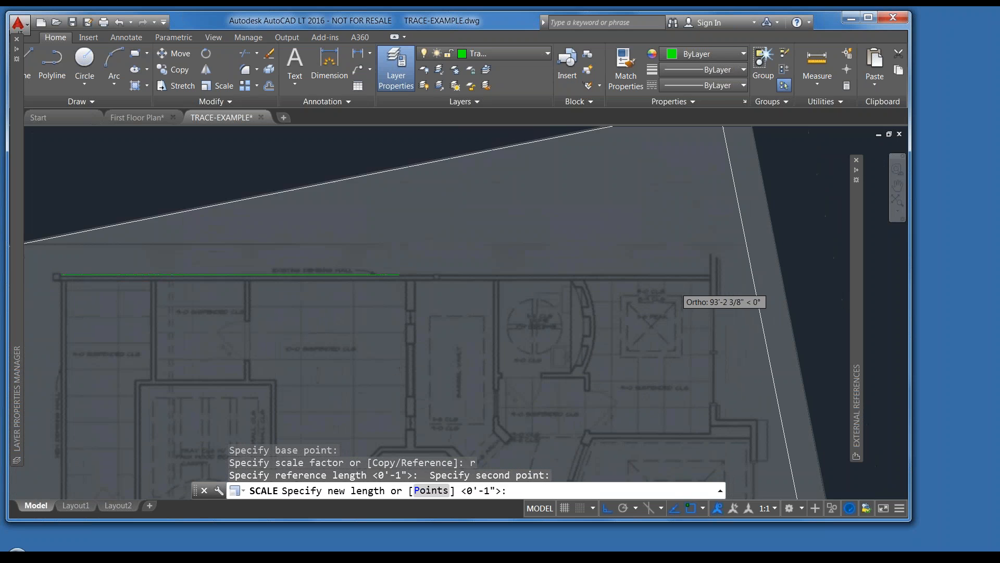
{"action": "left_click", "coordinate": [502, 282]}
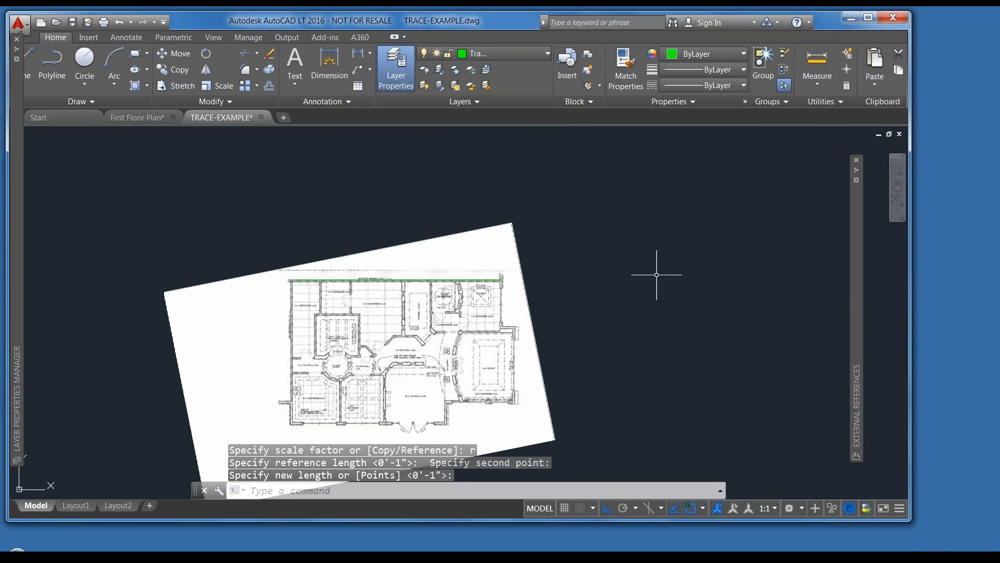
{"action": "scroll", "coordinate": [612, 263], "scroll_direction": "down", "scroll_amount": 4}
{"action": "scroll", "coordinate": [566, 334], "scroll_direction": "up", "scroll_amount": 4}
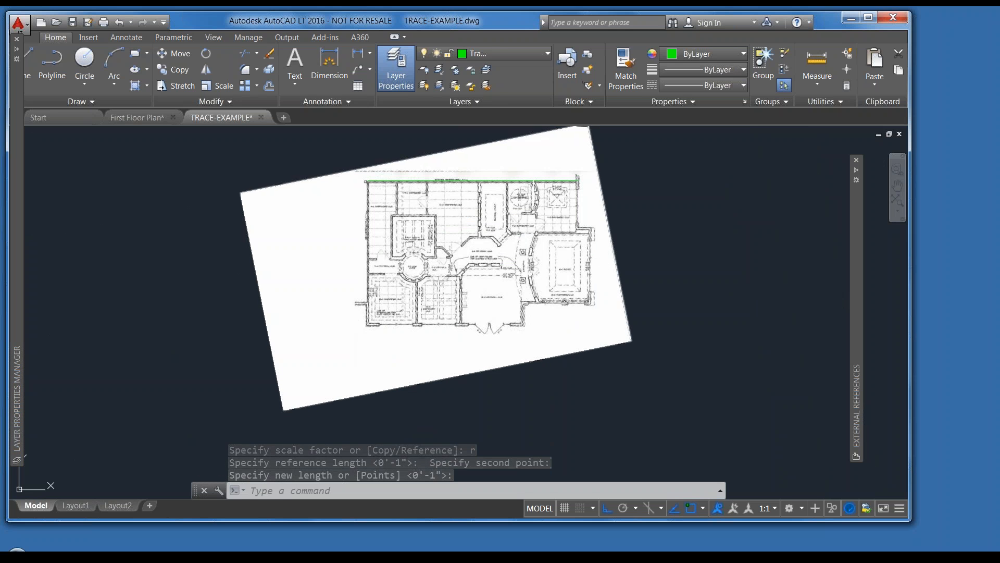
{"action": "type", "text": "di"}
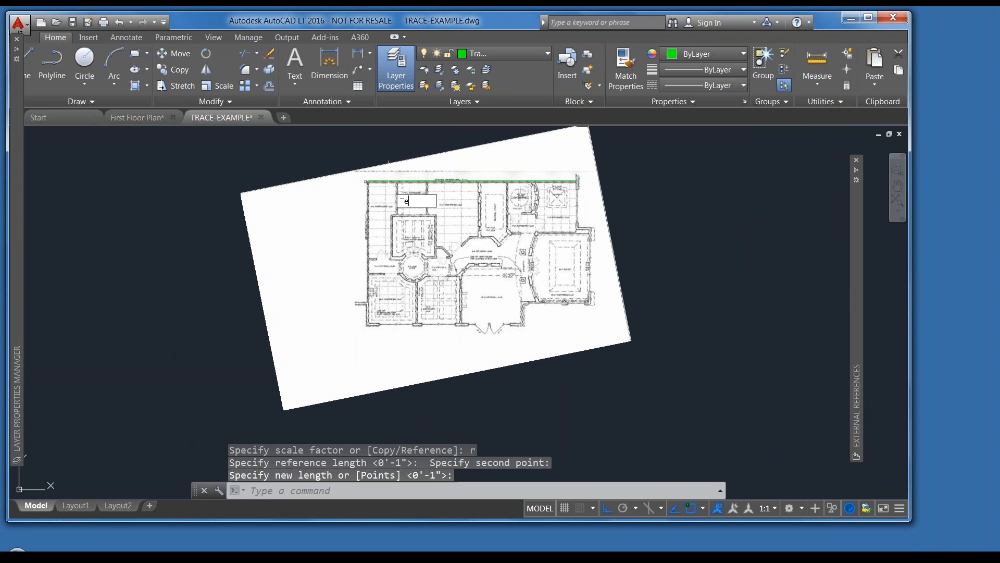
{"action": "key", "text": "Return"}
{"action": "left_click", "coordinate": [318, 152]}
{"action": "key", "text": "Escape"}
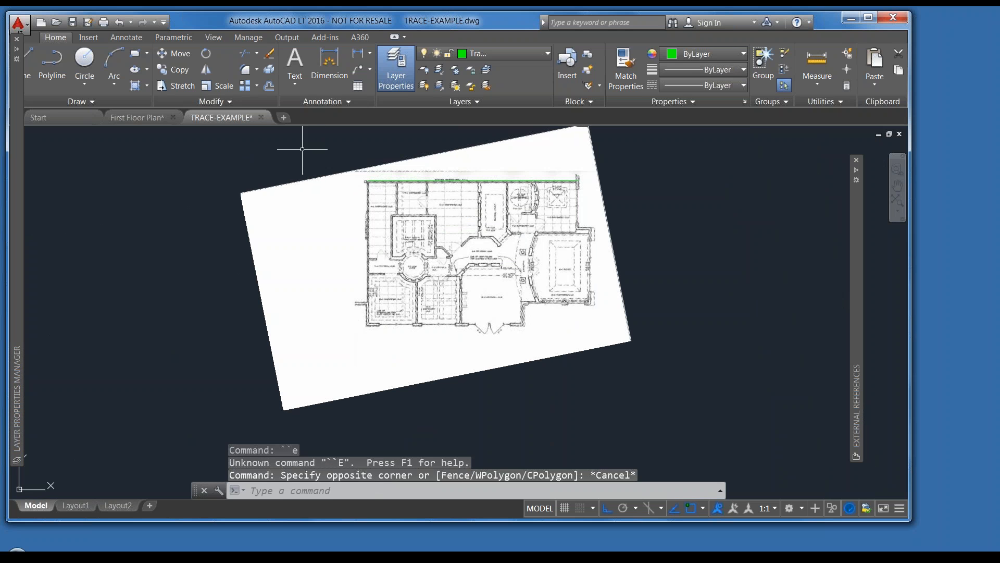
{"action": "key", "text": "Escape"}
Step: Erase the green reference line along the top demising wall
{"action": "type", "text": "e"}
{"action": "key", "text": "Return"}
{"action": "left_click", "coordinate": [339, 149]}
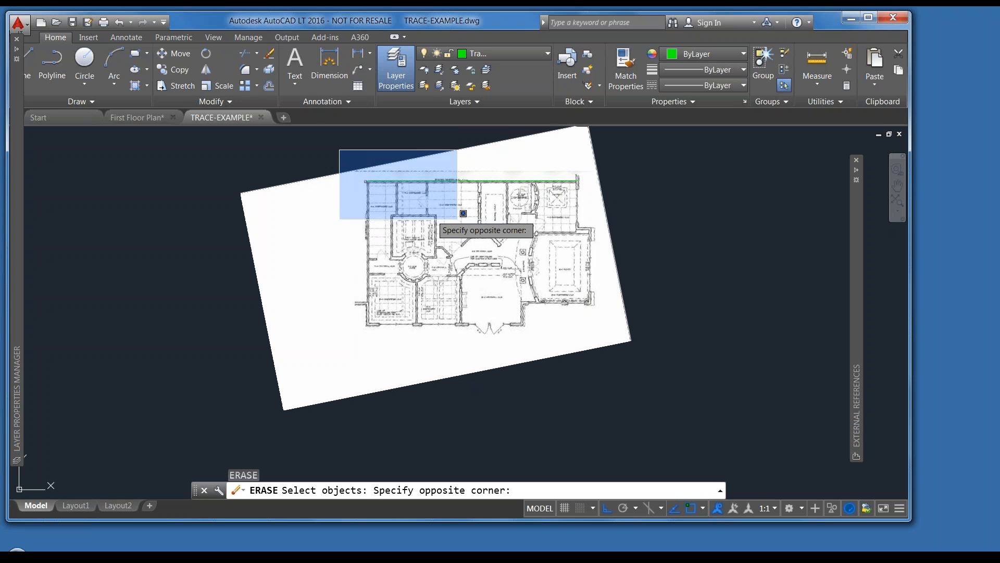
{"action": "left_click", "coordinate": [665, 223]}
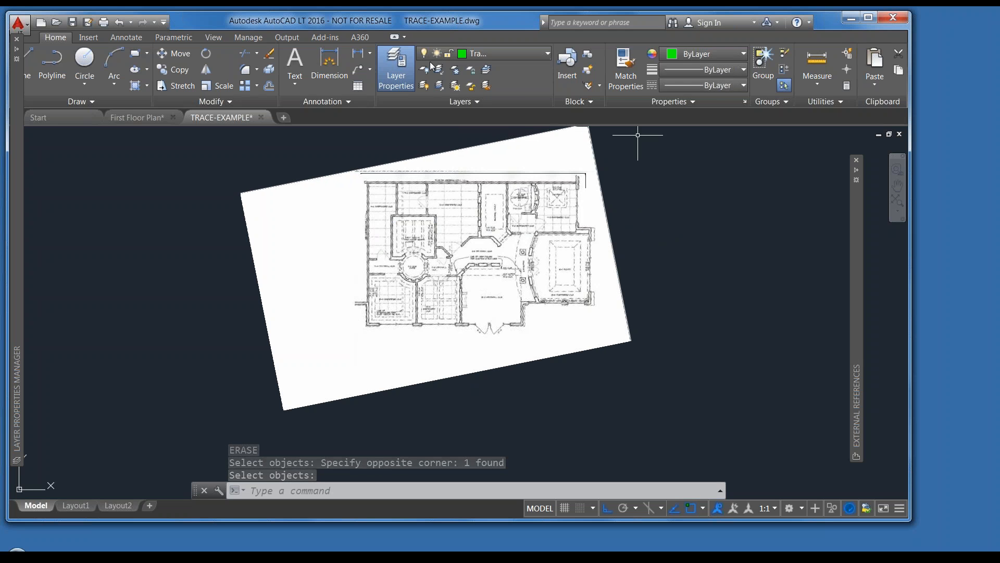
Step: Lock the Scan layer in the layer properties
{"action": "left_click", "coordinate": [393, 68]}
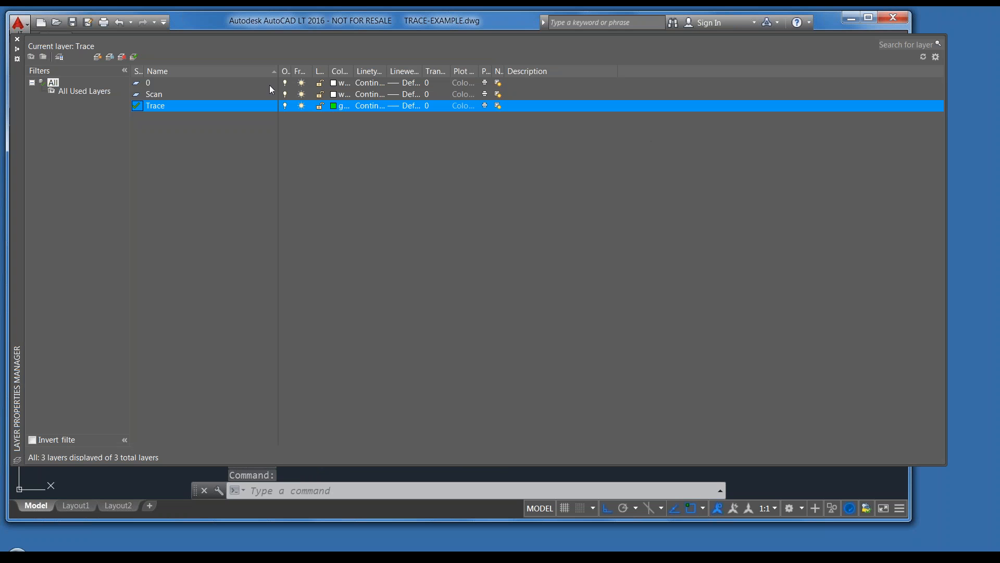
{"action": "left_click", "coordinate": [163, 95]}
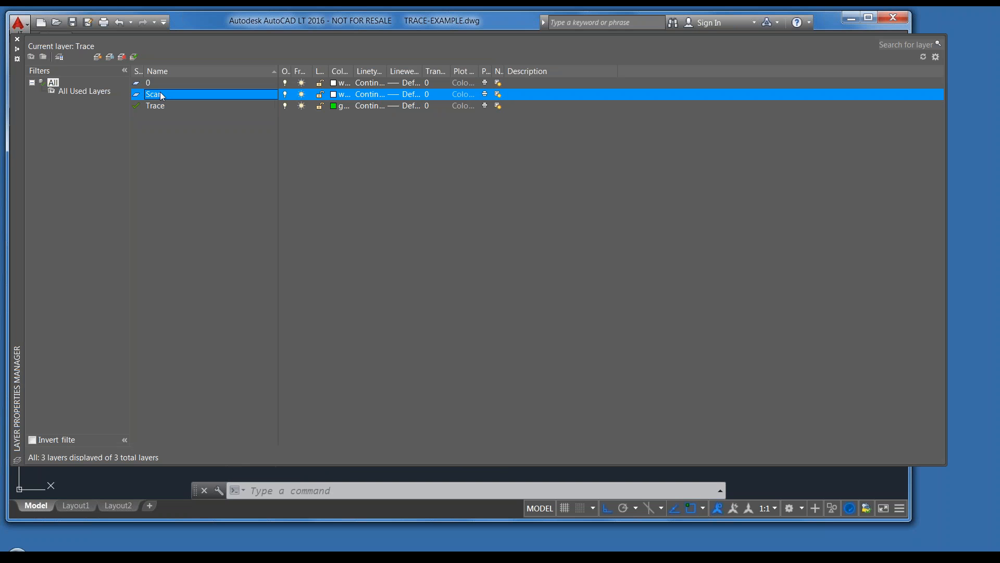
{"action": "left_click", "coordinate": [320, 94]}
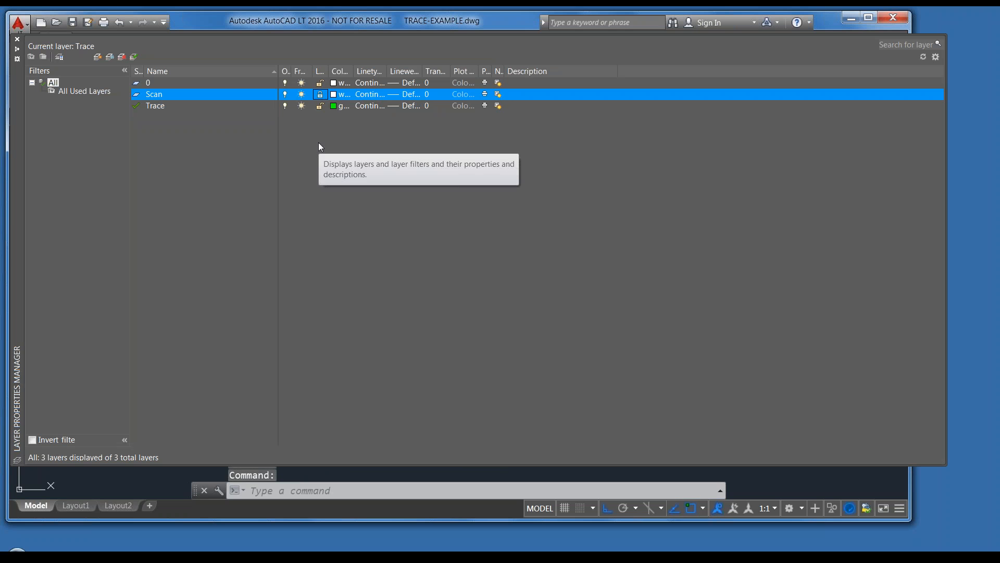
{"action": "left_click", "coordinate": [17, 50]}
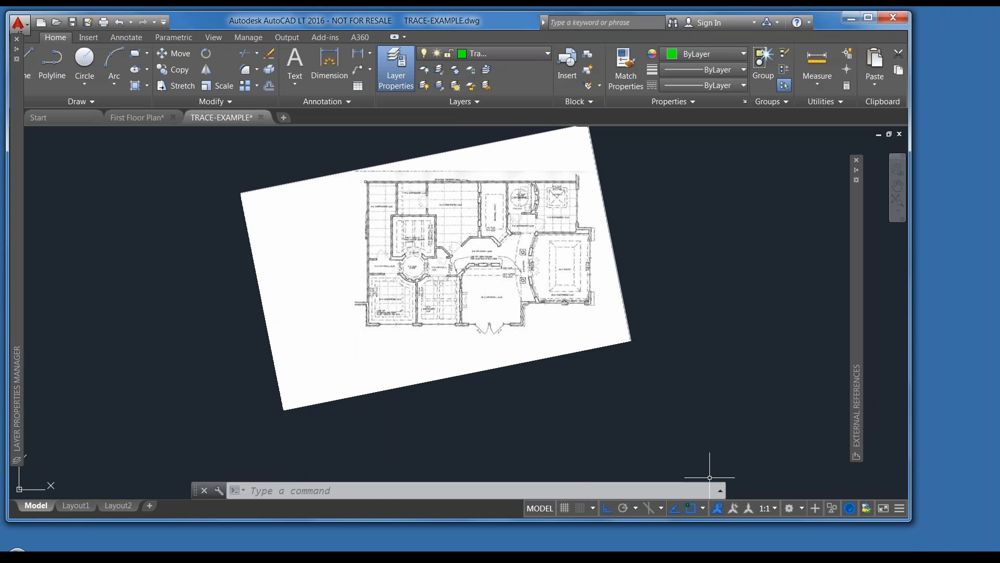
Step: Select the blueprint image on the locked Scan layer and clear the selection
{"action": "left_click", "coordinate": [653, 380]}
{"action": "left_click", "coordinate": [615, 325]}
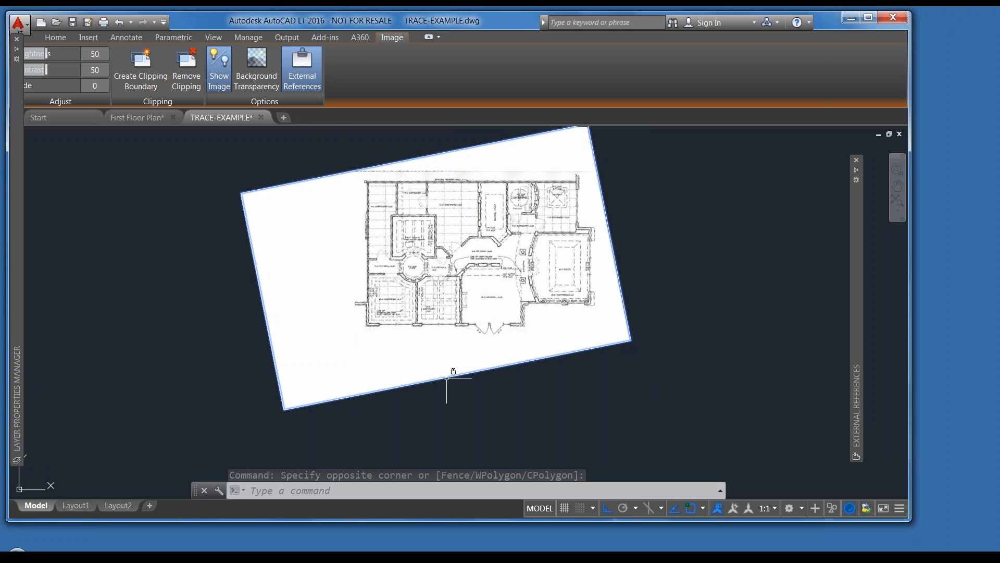
{"action": "key", "text": "Escape"}
{"action": "key", "text": "Escape"}
Step: Try to move the blueprint image on the locked Scan layer
{"action": "type", "text": "move"}
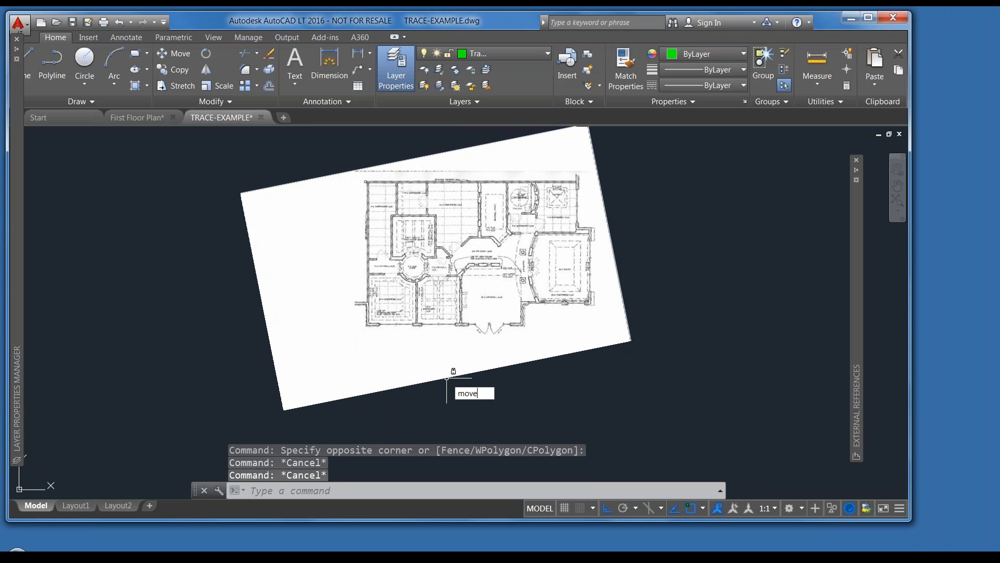
{"action": "key", "text": "Return"}
{"action": "left_click", "coordinate": [677, 400]}
{"action": "left_click", "coordinate": [590, 320]}
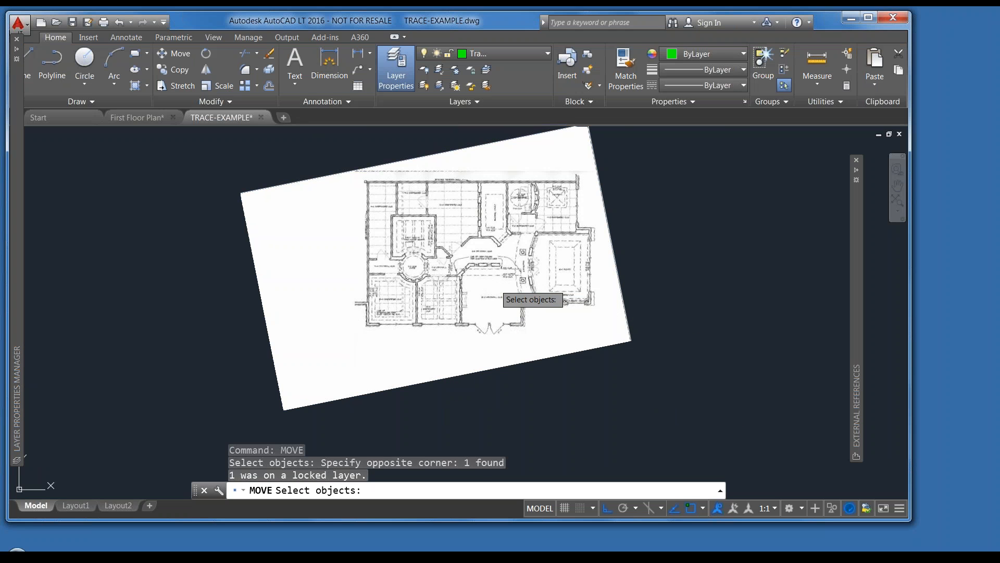
{"action": "left_click", "coordinate": [660, 399]}
{"action": "key", "text": "Escape"}
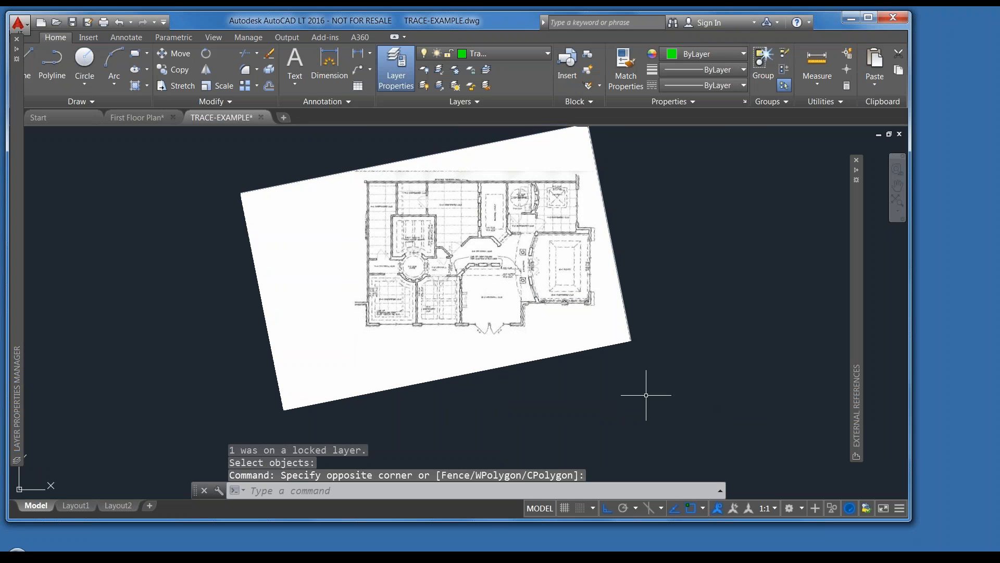
{"action": "type", "text": "`"}
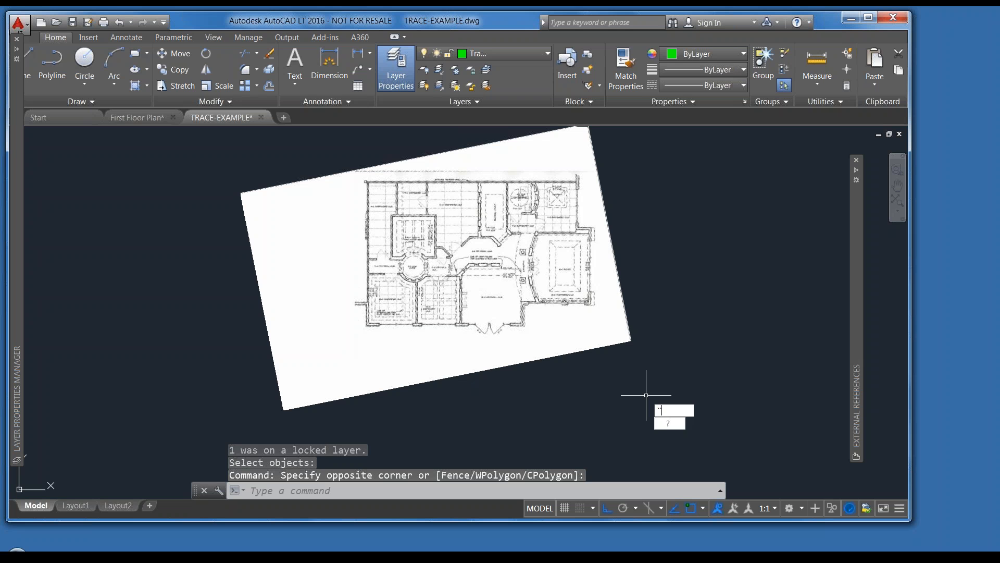
{"action": "middle_click_drag", "start_coordinate": [484, 237], "coordinate": [379, 304]}
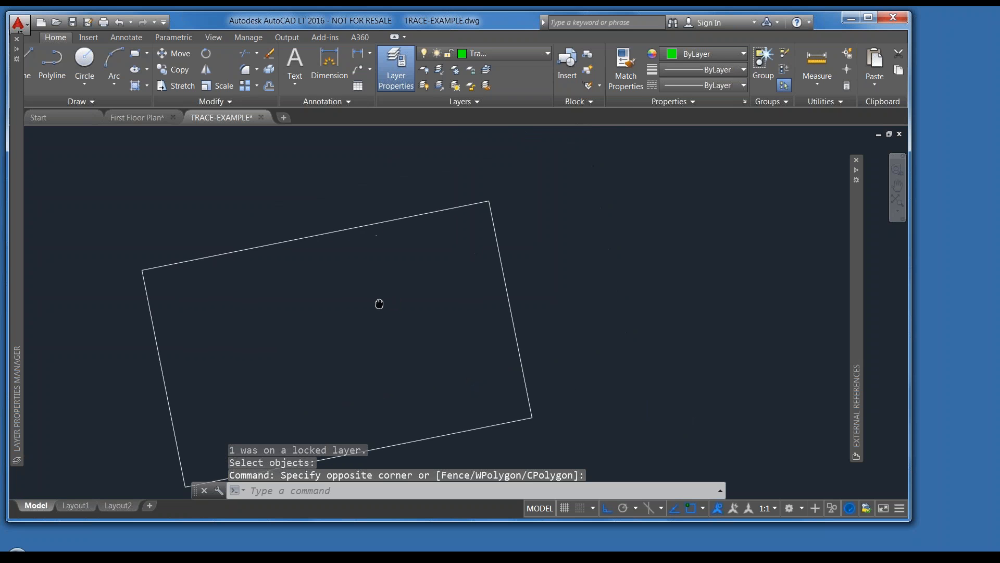
{"action": "scroll", "coordinate": [376, 308], "scroll_direction": "up", "scroll_amount": 2}
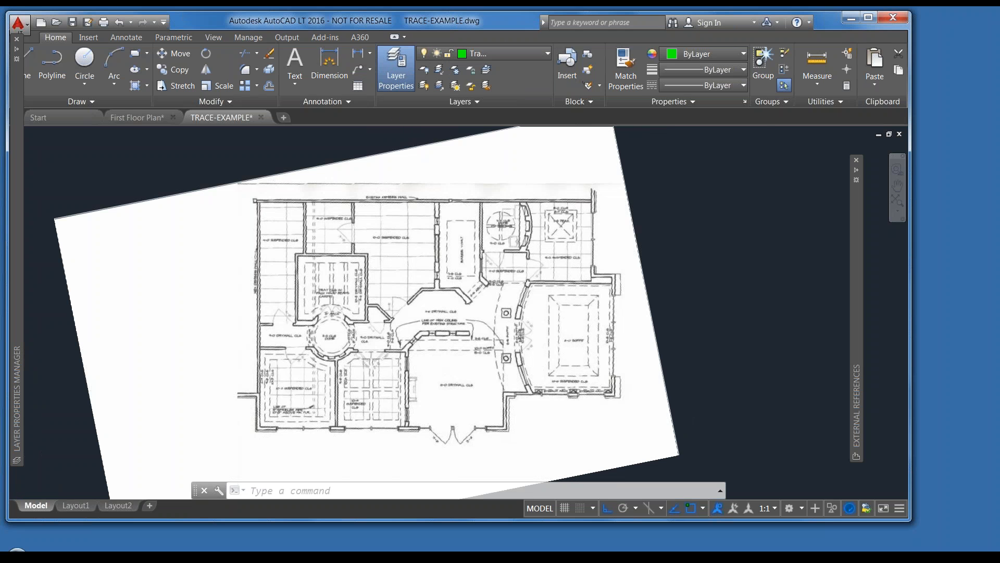
{"action": "scroll", "coordinate": [376, 199], "scroll_direction": "up", "scroll_amount": 2}
{"action": "scroll", "coordinate": [376, 199], "scroll_direction": "up", "scroll_amount": 2}
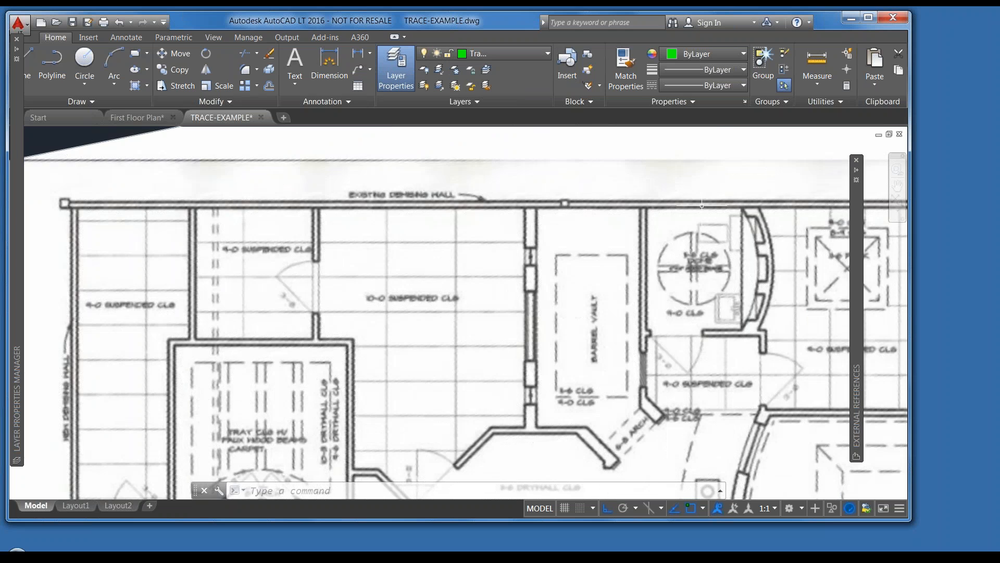
Step: Try out the locked layer fading setting on the scanned ceiling plan
{"action": "scroll", "coordinate": [578, 234], "scroll_direction": "down", "scroll_amount": 4}
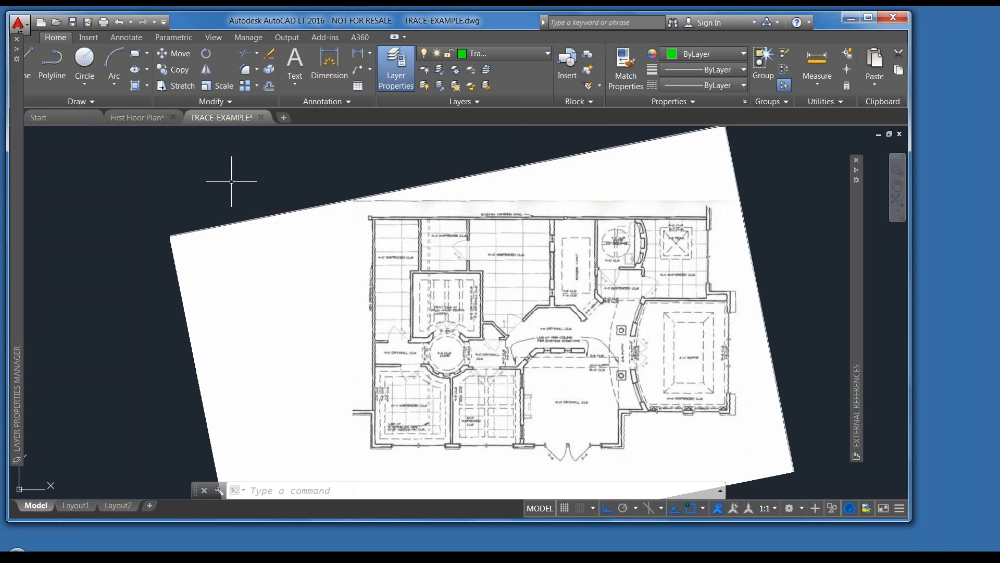
{"action": "left_click", "coordinate": [476, 101]}
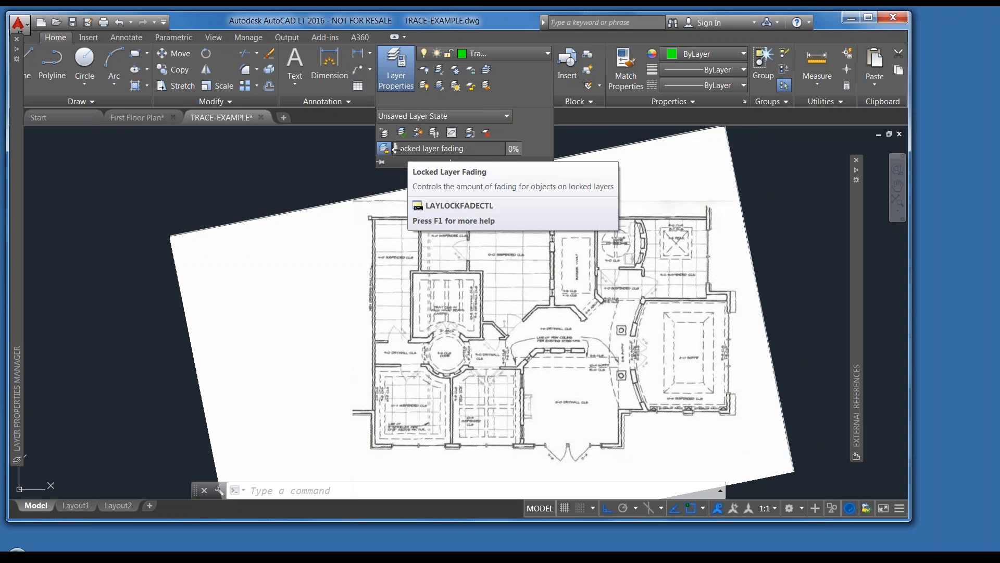
{"action": "left_click_drag", "start_coordinate": [395, 149], "coordinate": [565, 148]}
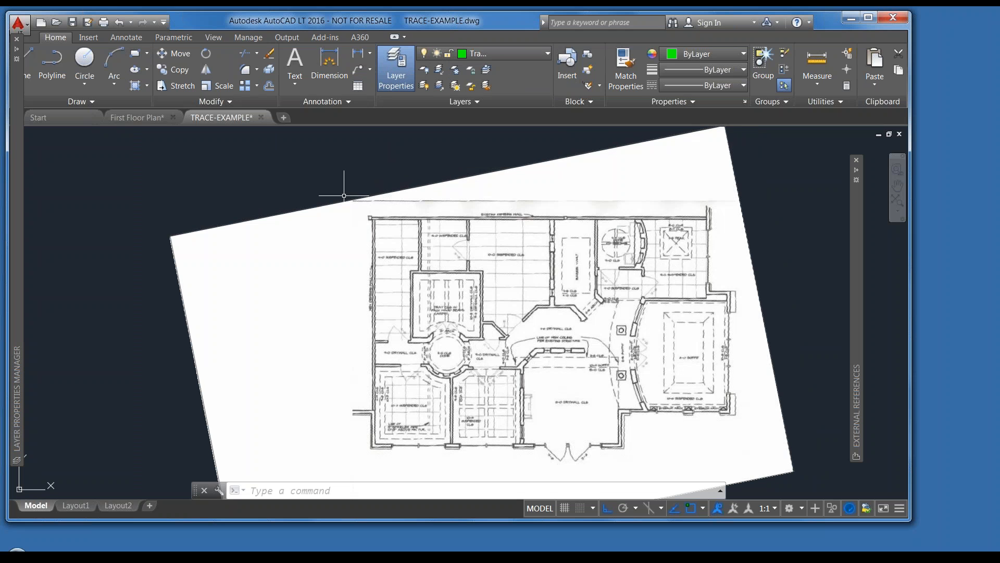
{"action": "scroll", "coordinate": [341, 190], "scroll_direction": "down", "scroll_amount": 5}
{"action": "scroll", "coordinate": [411, 261], "scroll_direction": "up", "scroll_amount": 5}
{"action": "middle_click_drag", "start_coordinate": [406, 241], "coordinate": [412, 341]}
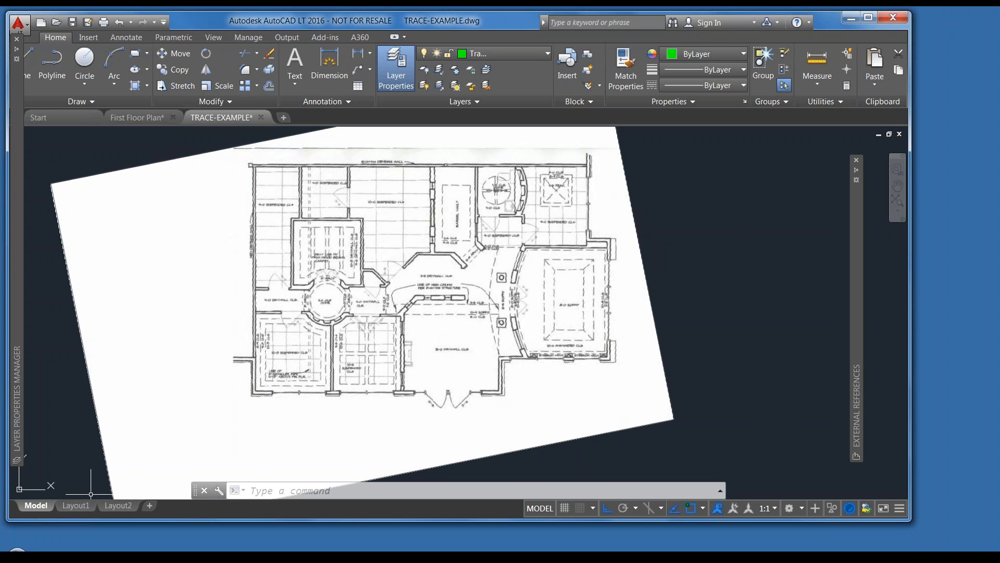
{"action": "mouse_move", "coordinate": [70, 505]}
{"action": "middle_click_drag", "start_coordinate": [253, 244], "coordinate": [395, 265]}
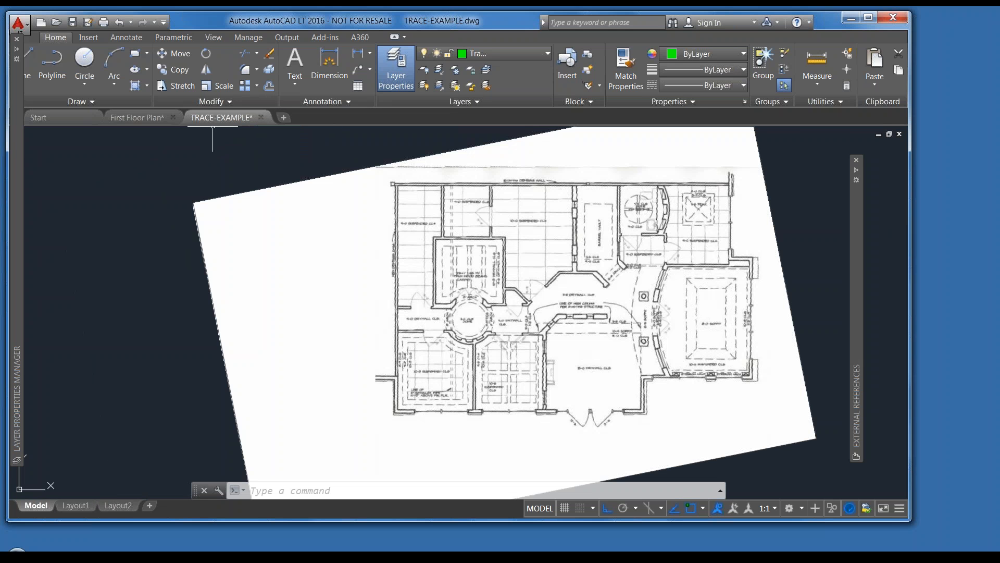
Step: Close TRACE-EXAMPLE.dwg with its changes saved and switch First Floor Plan.dwg to model space
{"action": "left_click", "coordinate": [261, 117]}
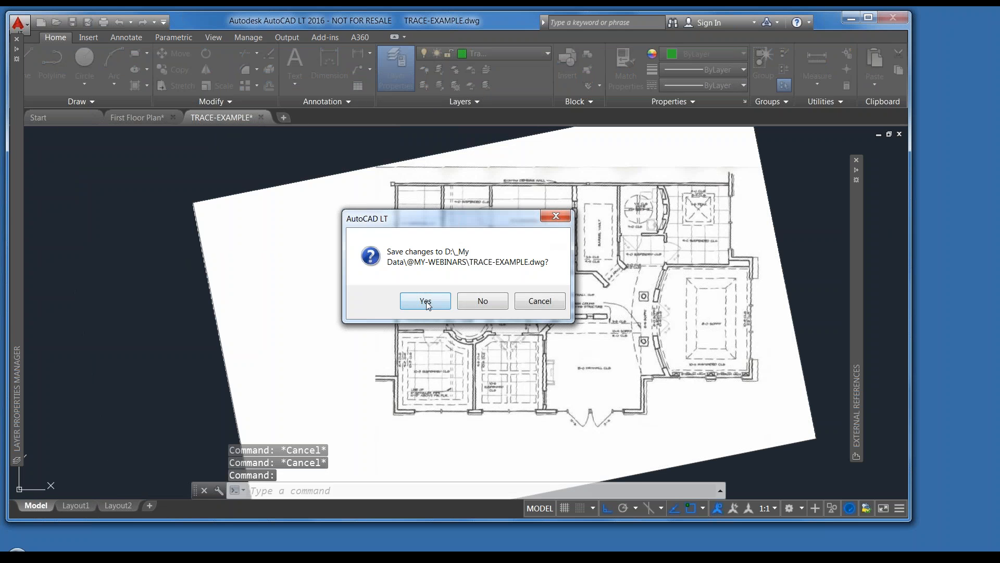
{"action": "left_click", "coordinate": [426, 304]}
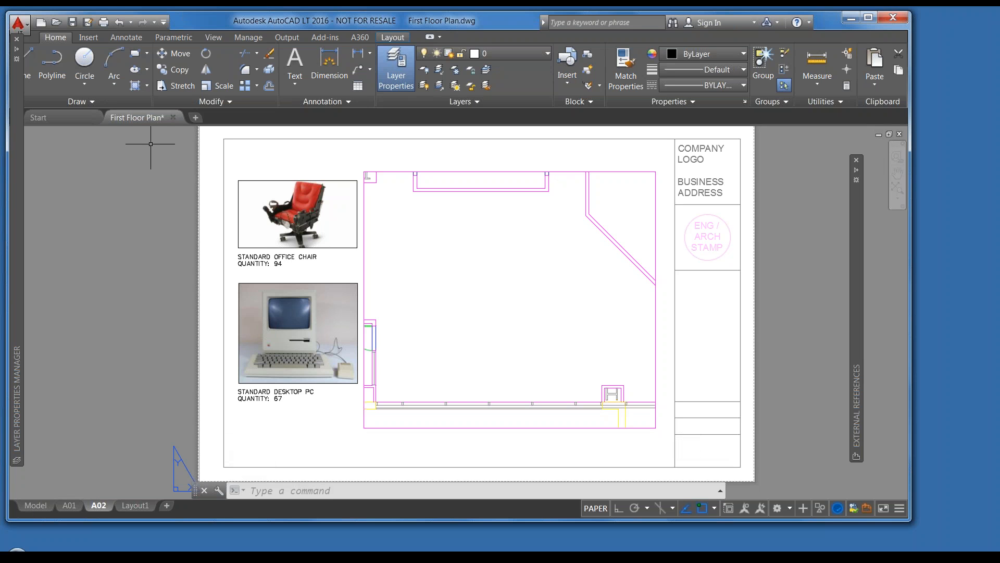
{"action": "left_click", "coordinate": [34, 506]}
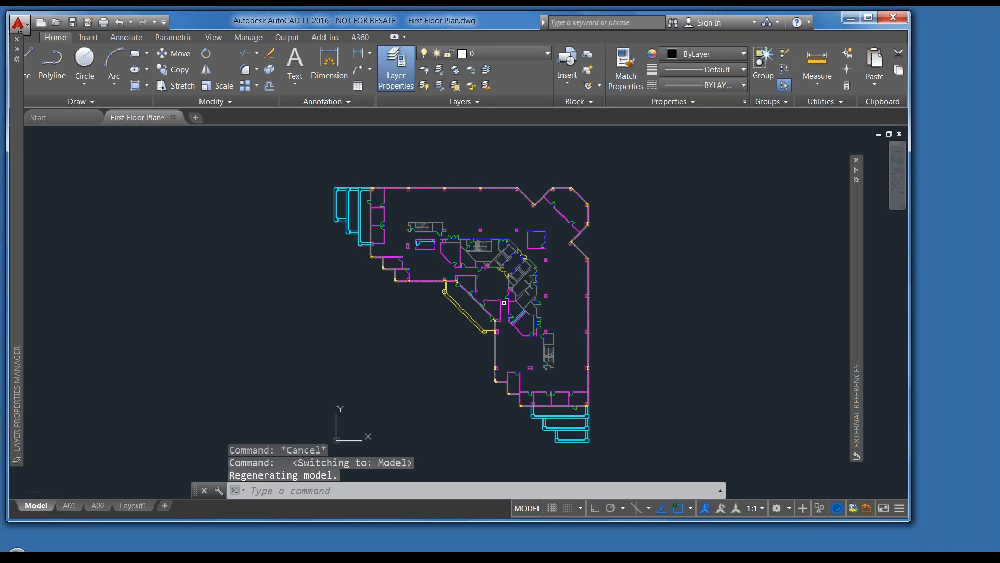
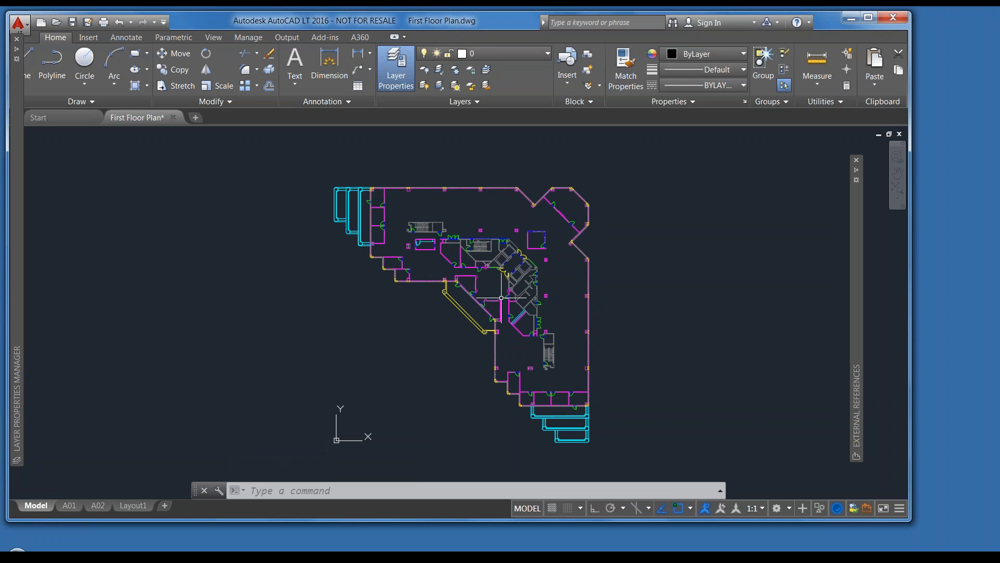
{"action": "type", "text": "XREF"}
{"action": "key", "text": "Return"}
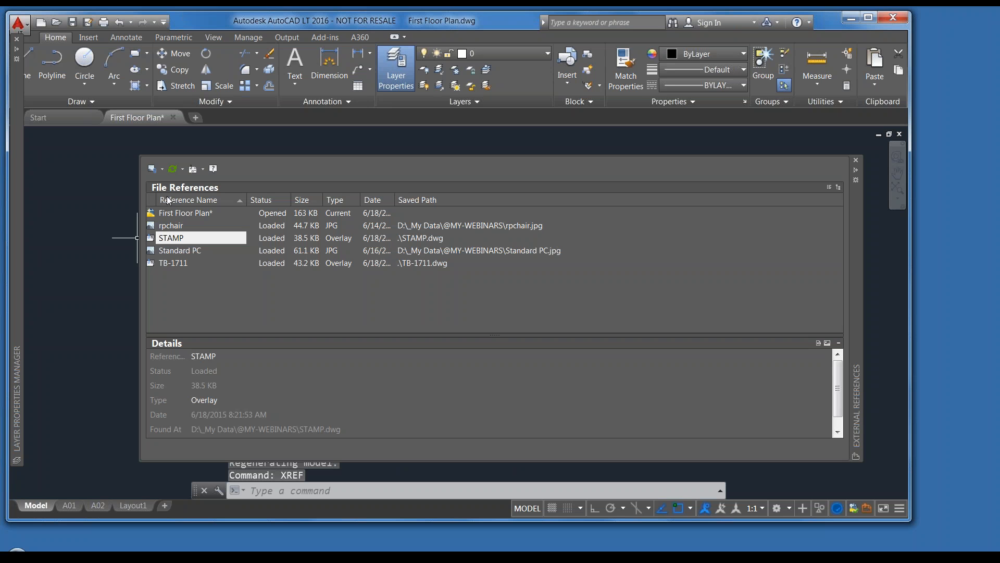
{"action": "left_click", "coordinate": [152, 168]}
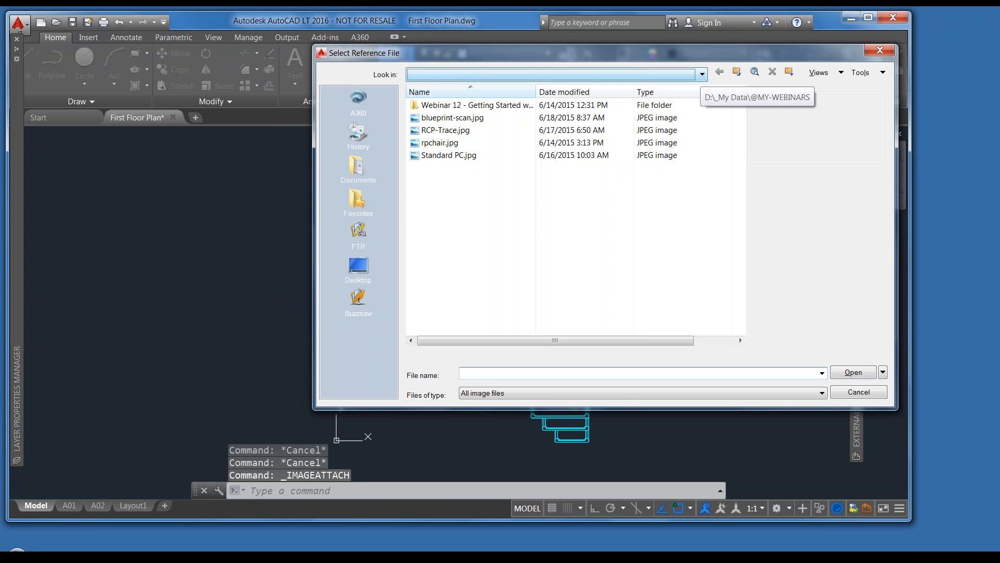
{"action": "left_click", "coordinate": [701, 75]}
{"action": "left_click", "coordinate": [867, 395]}
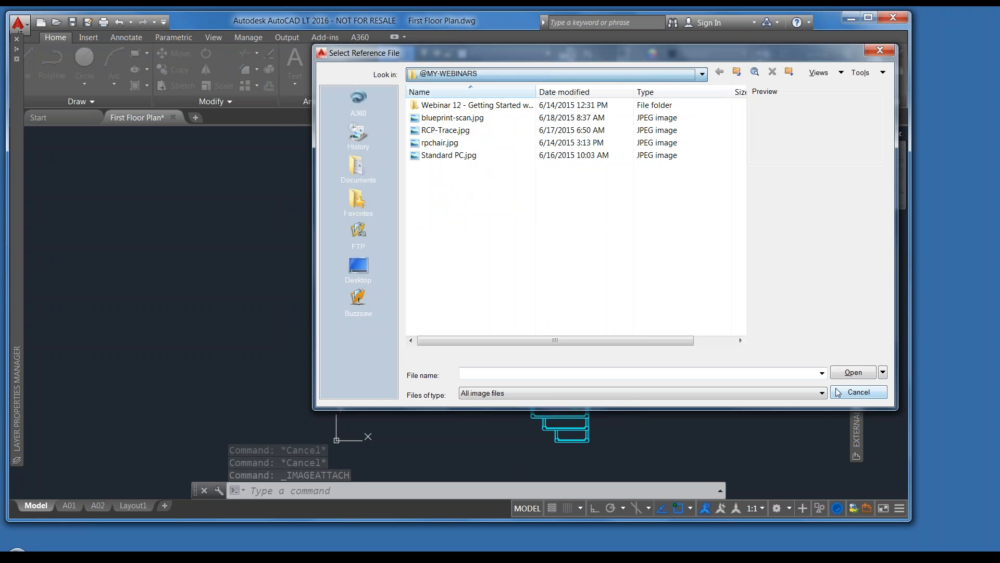
{"action": "left_click", "coordinate": [857, 392]}
Step: Attach Grid.dwg as a full-path external reference at insertion point 0,0,0 with scale 1.00 and rotation 0
{"action": "type", "text": "xre"}
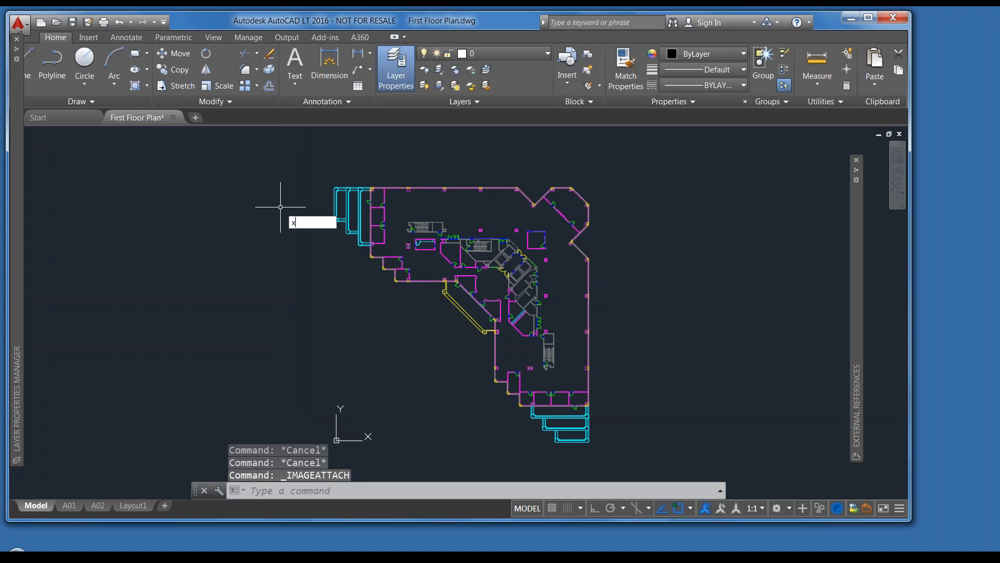
{"action": "key", "text": "Return"}
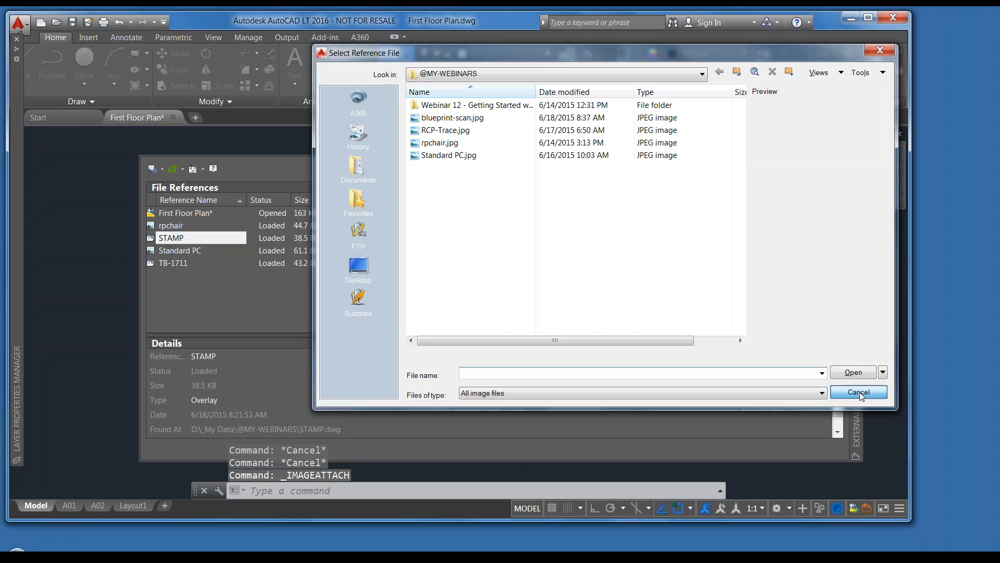
{"action": "left_click", "coordinate": [857, 392]}
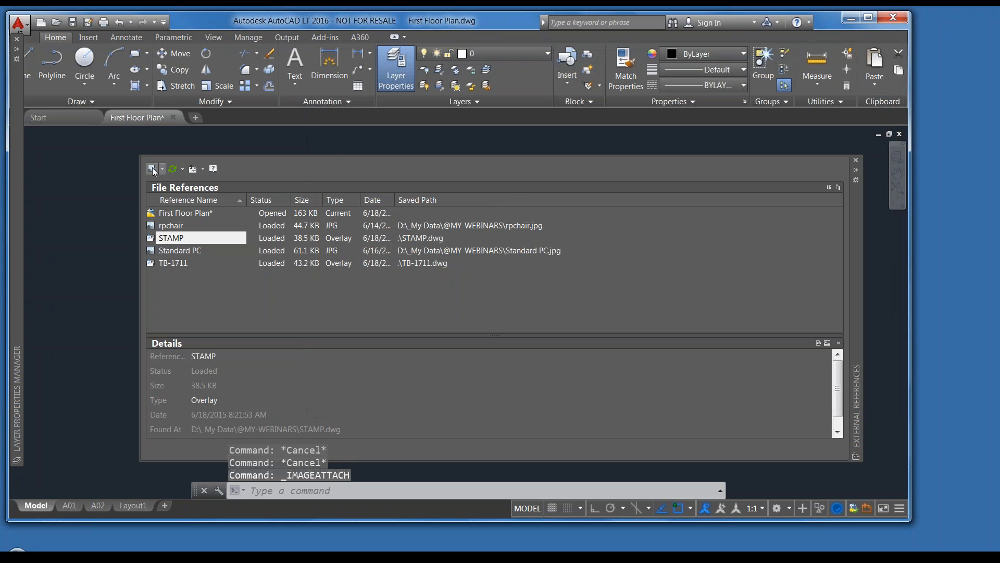
{"action": "left_click", "coordinate": [162, 169]}
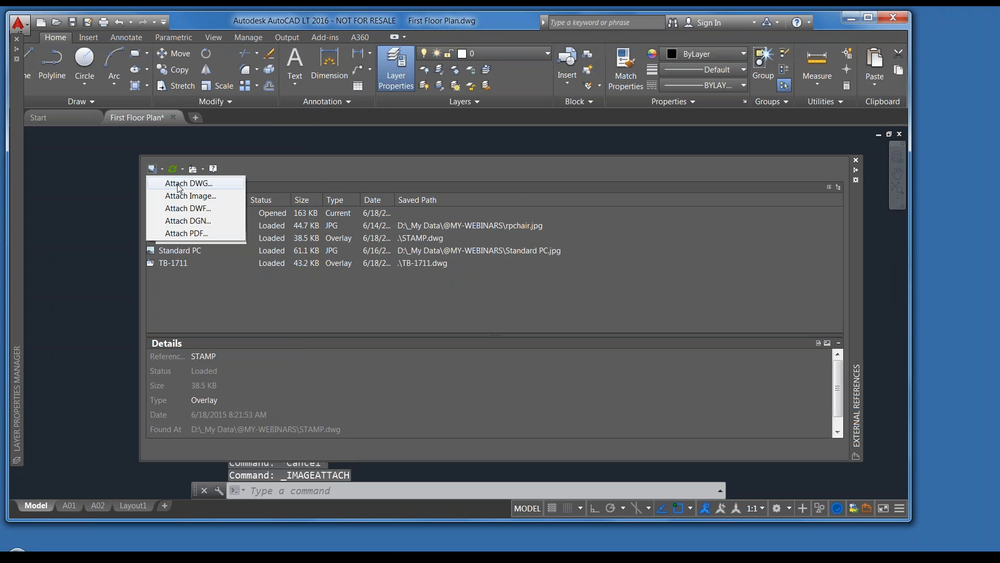
{"action": "left_click", "coordinate": [178, 184]}
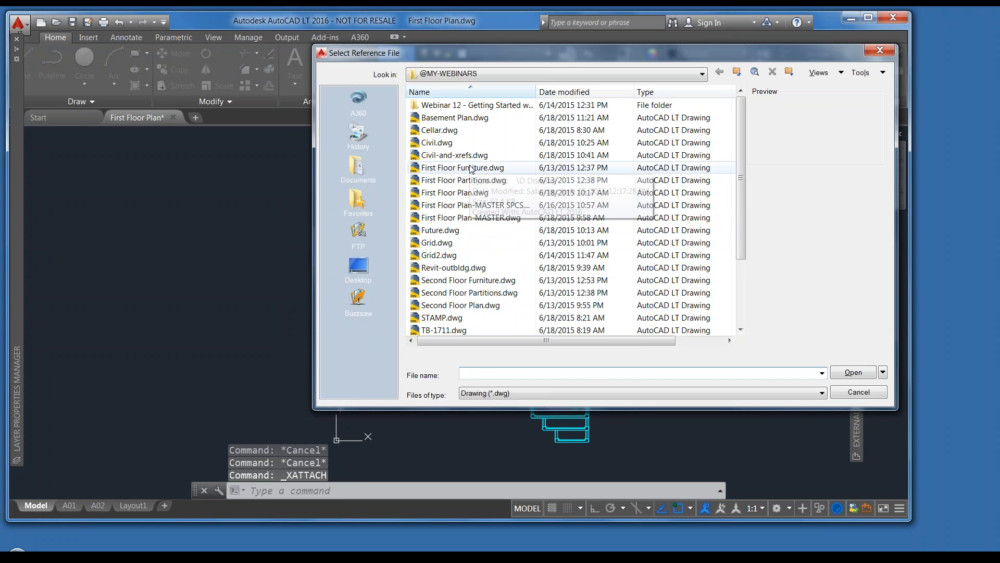
{"action": "left_click", "coordinate": [435, 244]}
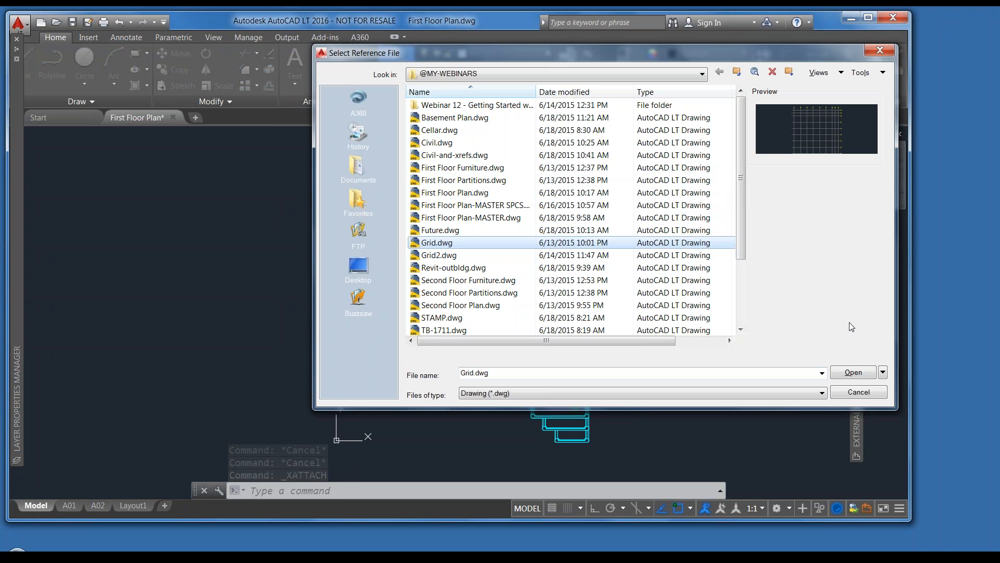
{"action": "left_click", "coordinate": [852, 373]}
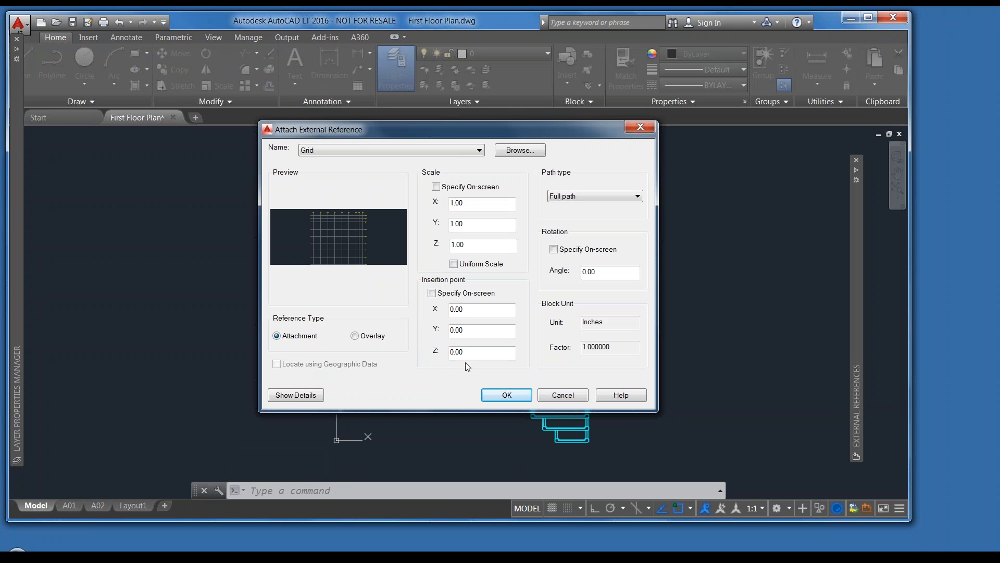
{"action": "left_click", "coordinate": [498, 398]}
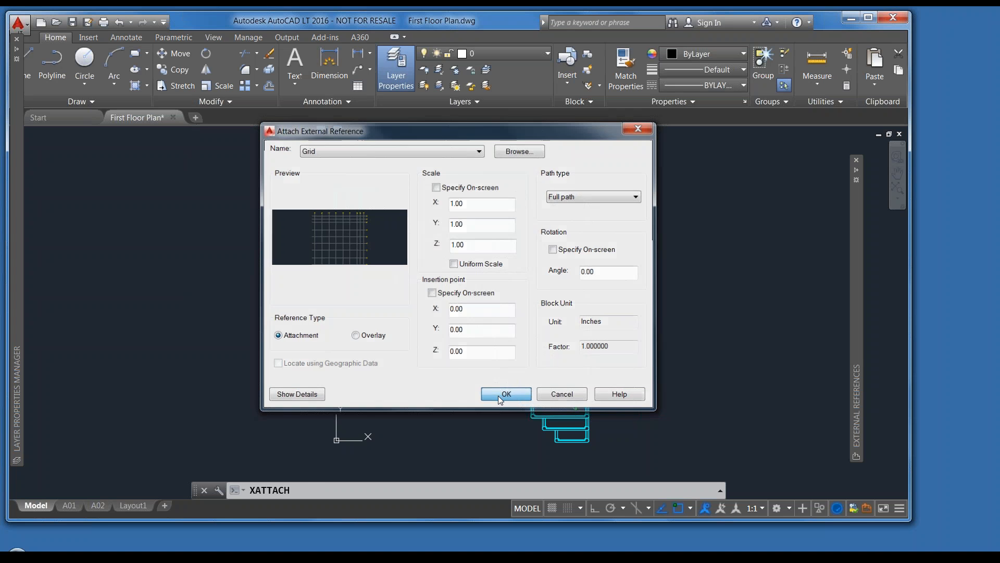
{"action": "scroll", "coordinate": [478, 391], "scroll_direction": "down", "scroll_amount": 2}
{"action": "scroll", "coordinate": [416, 438], "scroll_direction": "up", "scroll_amount": 2}
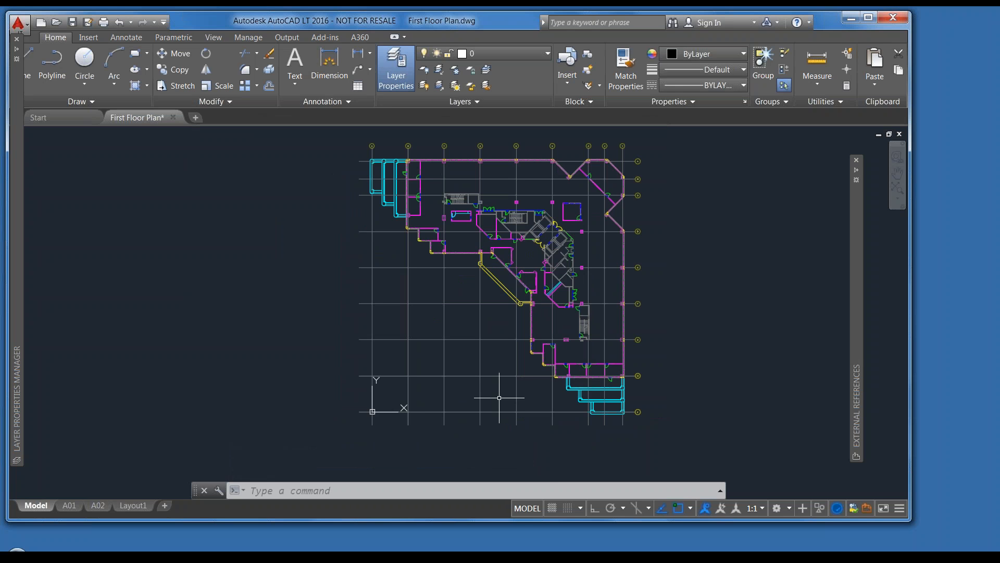
Step: Attach First Floor Partitions.dwg as an external reference at insertion point 0,0,0 with scale 1.00 and full path
{"action": "type", "text": "xr"}
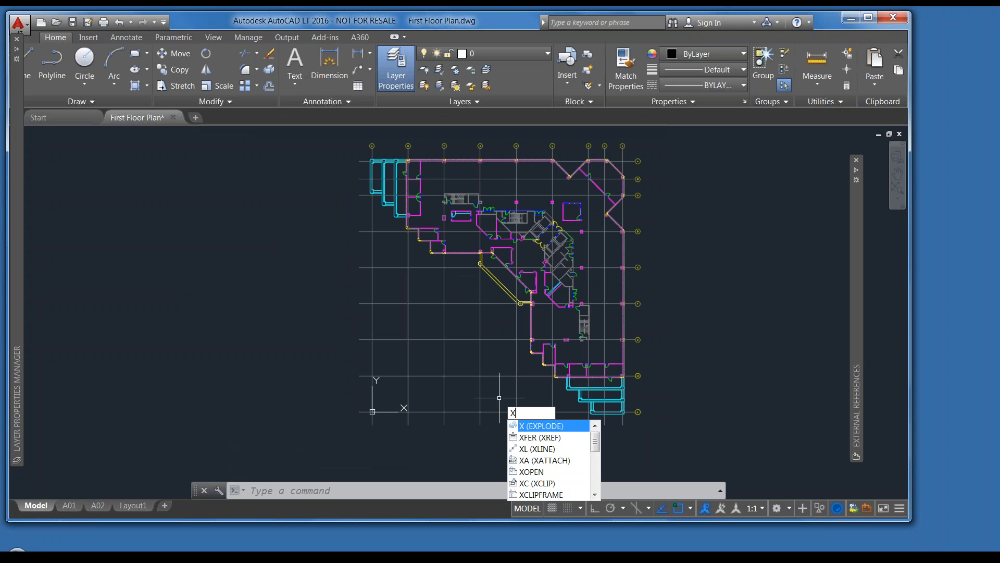
{"action": "key", "text": "Return"}
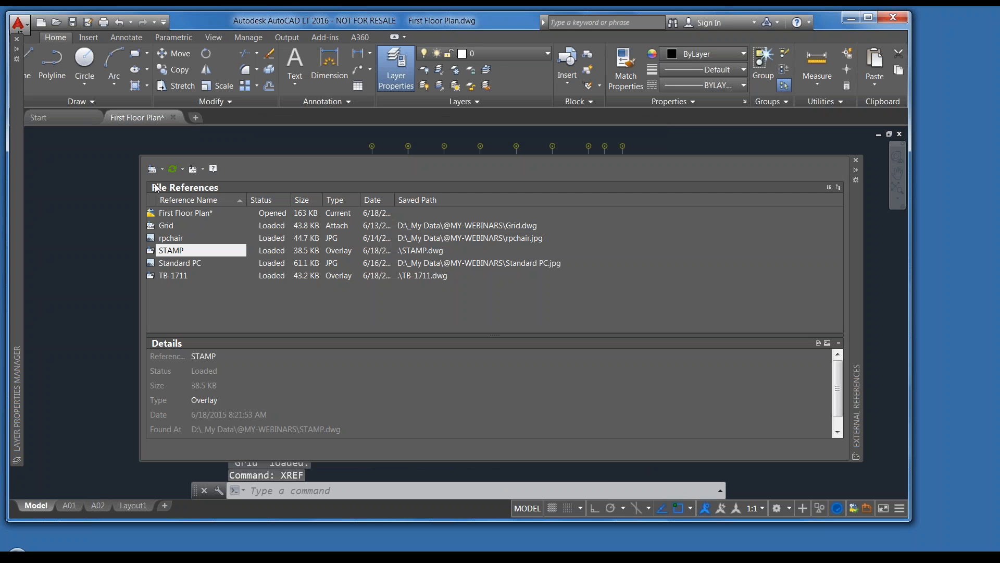
{"action": "left_click", "coordinate": [150, 169]}
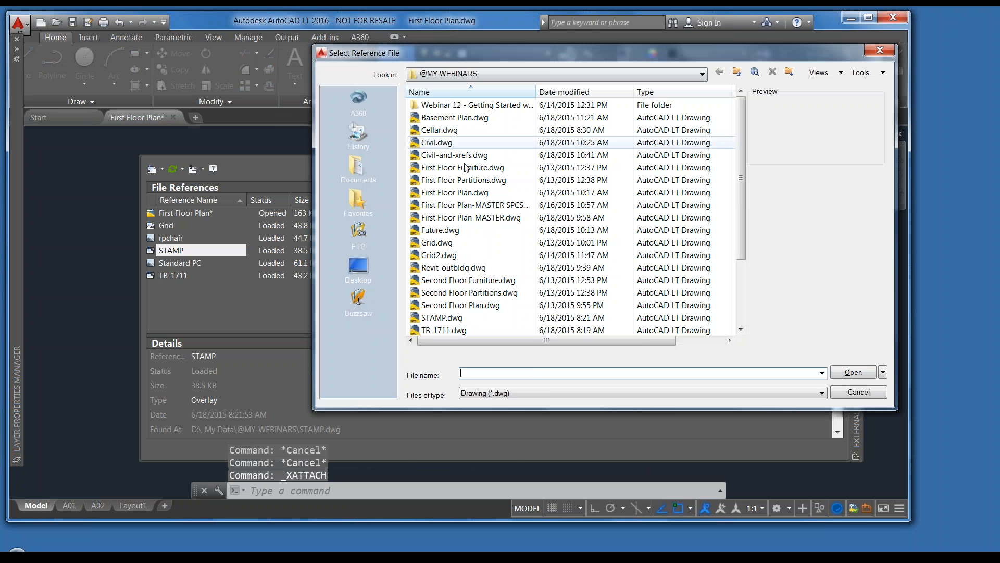
{"action": "left_click", "coordinate": [464, 180]}
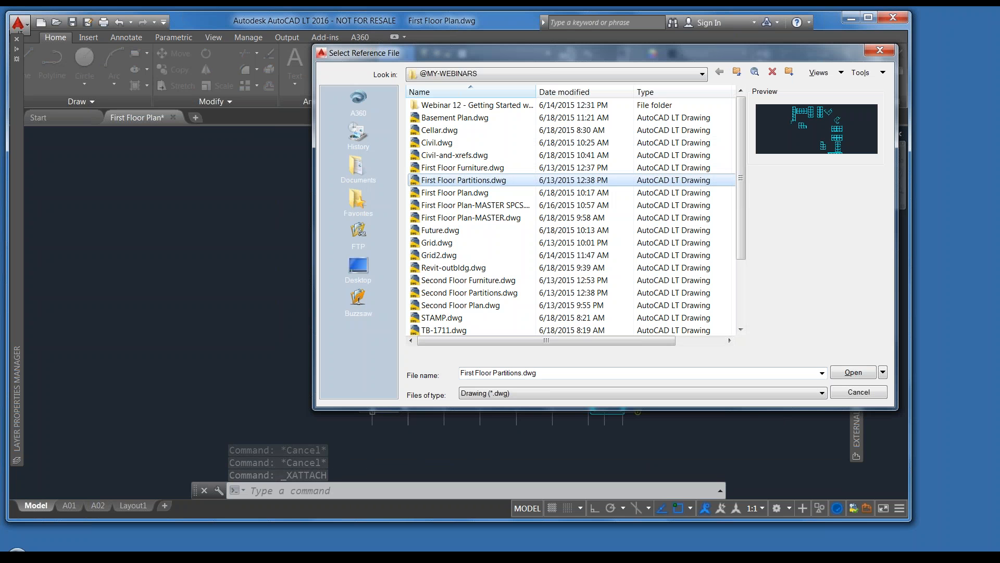
{"action": "left_click", "coordinate": [853, 372]}
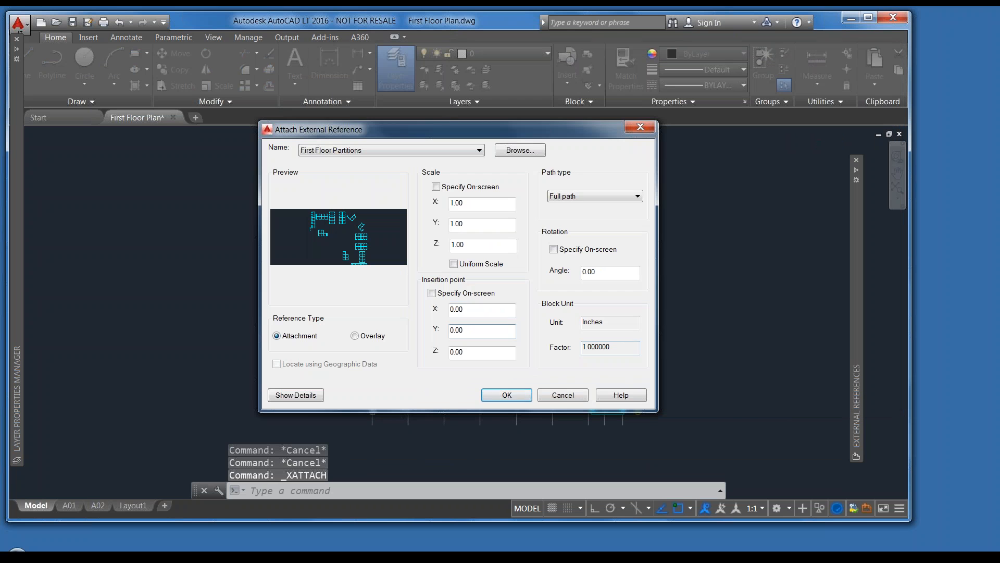
{"action": "left_click", "coordinate": [473, 310]}
{"action": "left_click", "coordinate": [465, 352]}
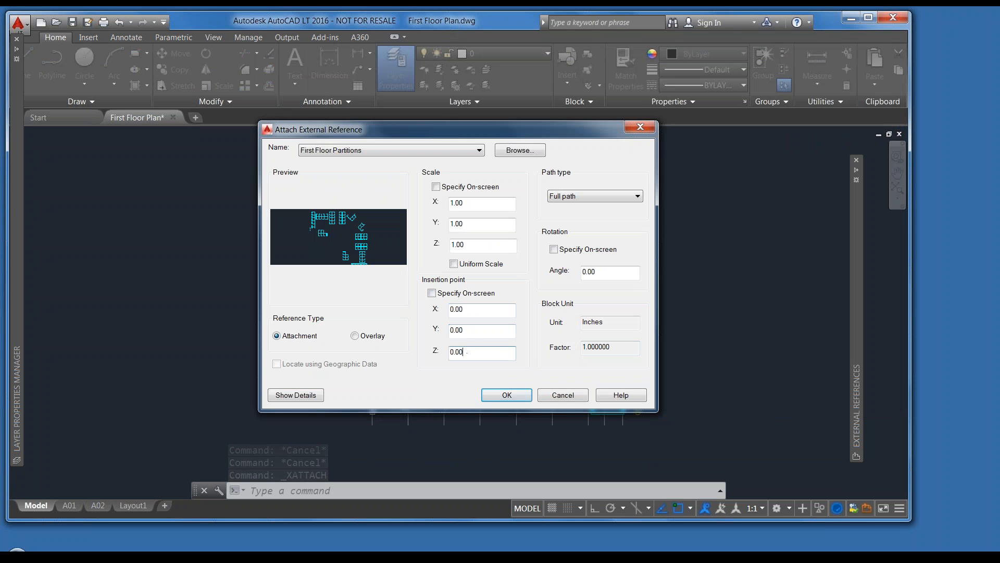
{"action": "left_click", "coordinate": [478, 311]}
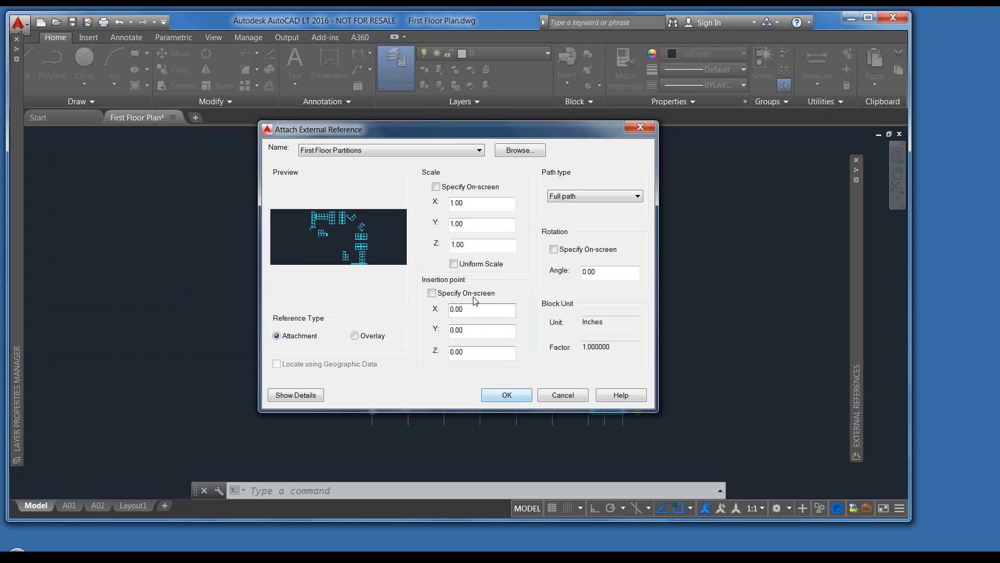
{"action": "left_click", "coordinate": [507, 396]}
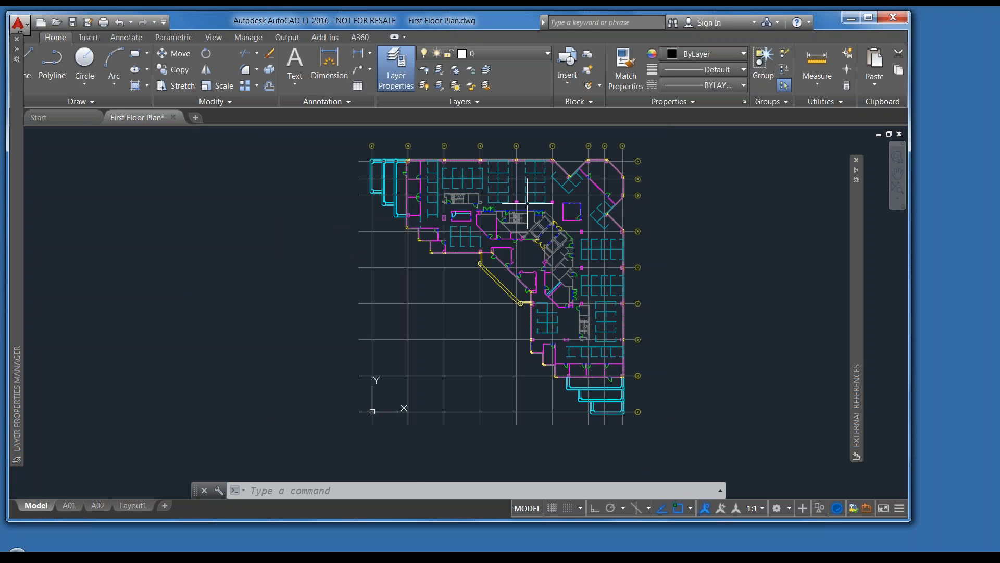
Step: Attach First Floor Furniture.dwg as an external reference at insertion point 0,0,0 with scale 1.00 and full path
{"action": "type", "text": "xref"}
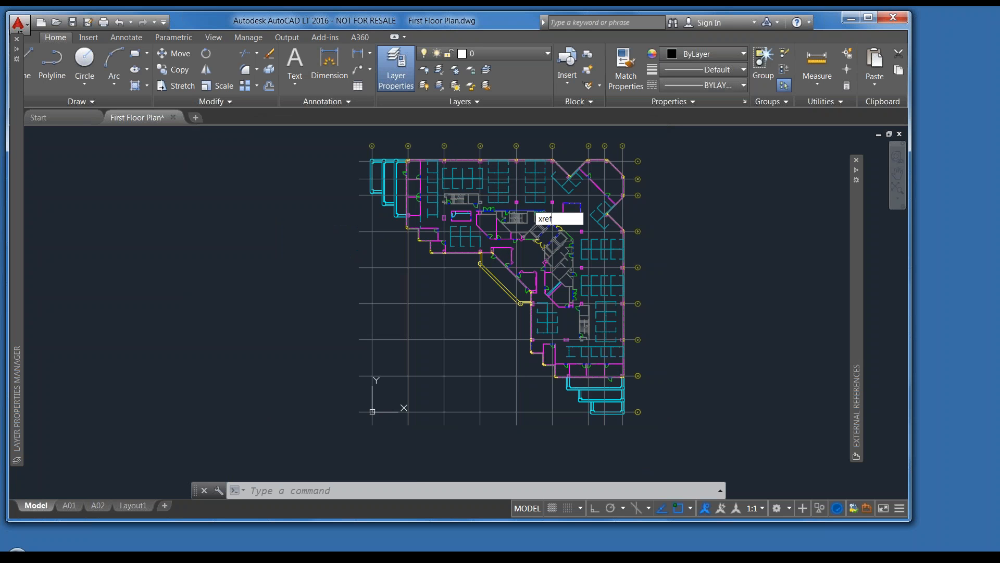
{"action": "key", "text": "Return"}
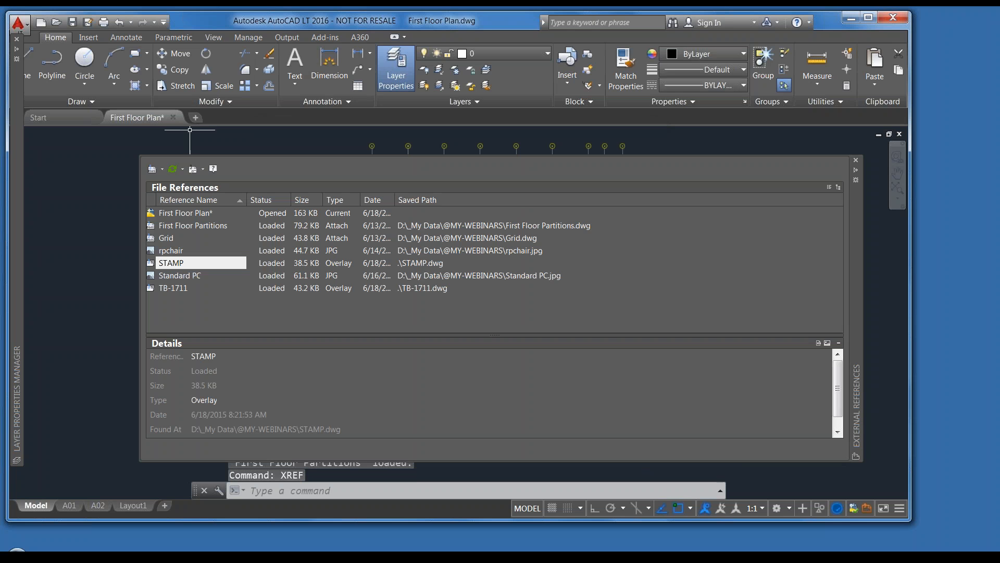
{"action": "left_click", "coordinate": [152, 169]}
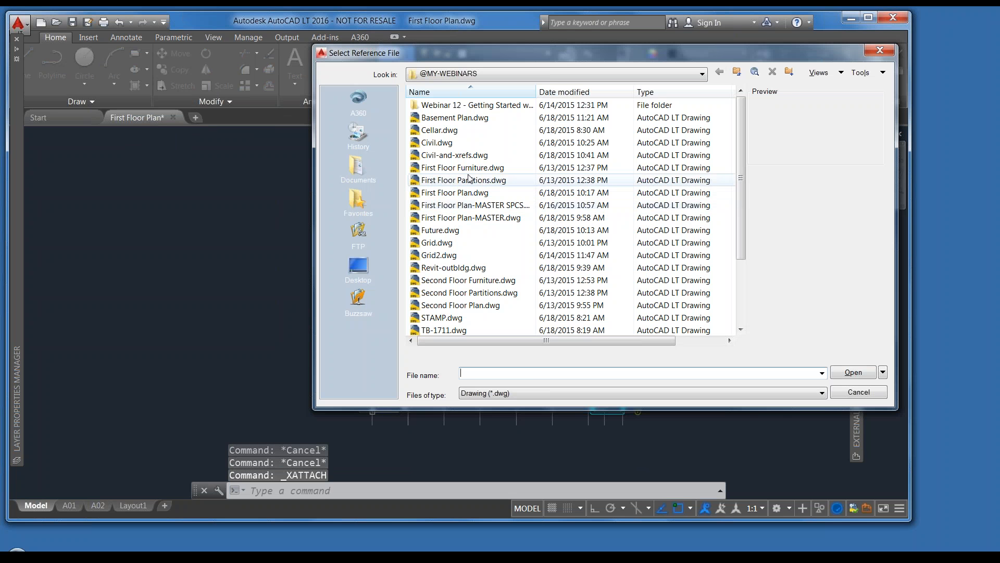
{"action": "left_click", "coordinate": [463, 167]}
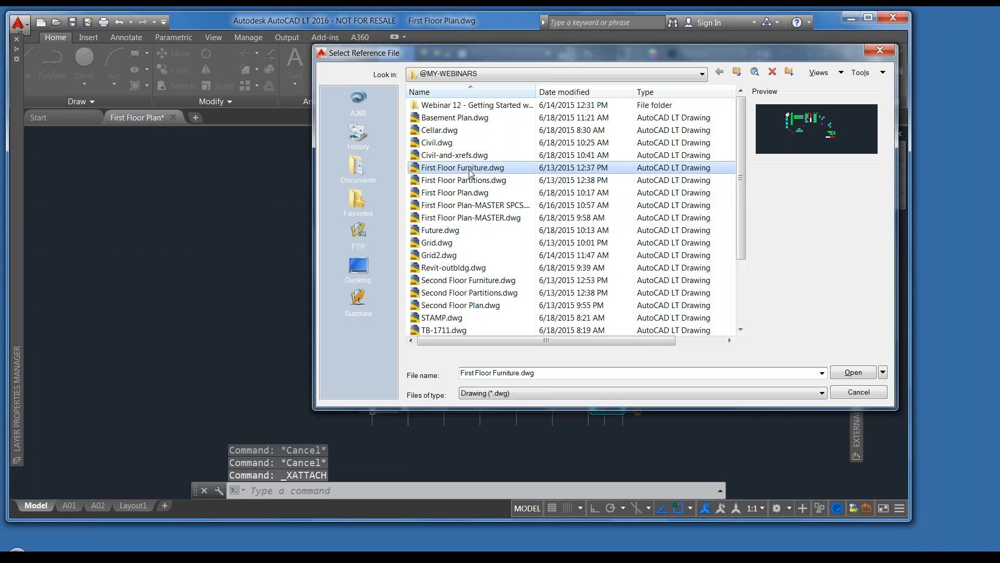
{"action": "left_click", "coordinate": [855, 372]}
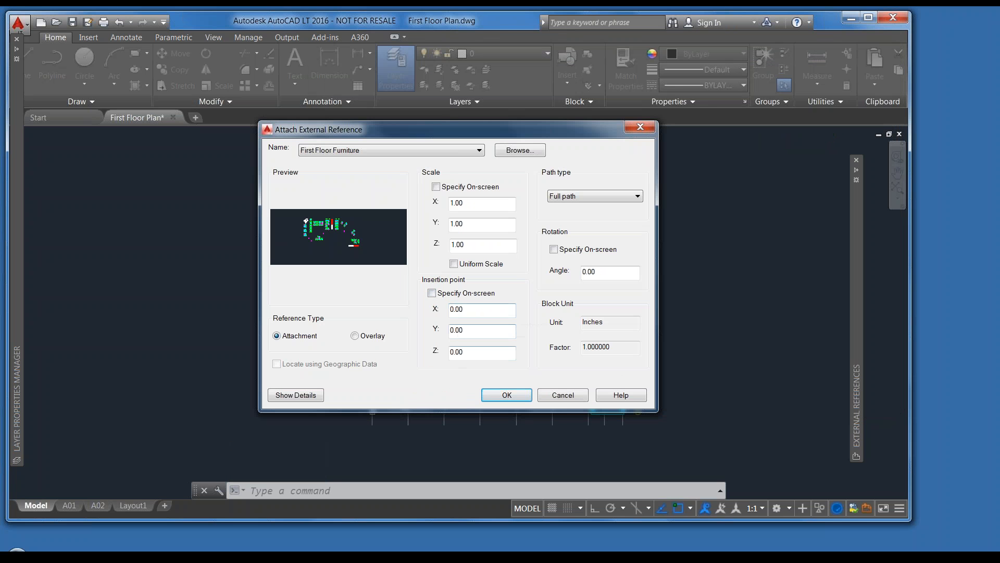
{"action": "left_click", "coordinate": [505, 395]}
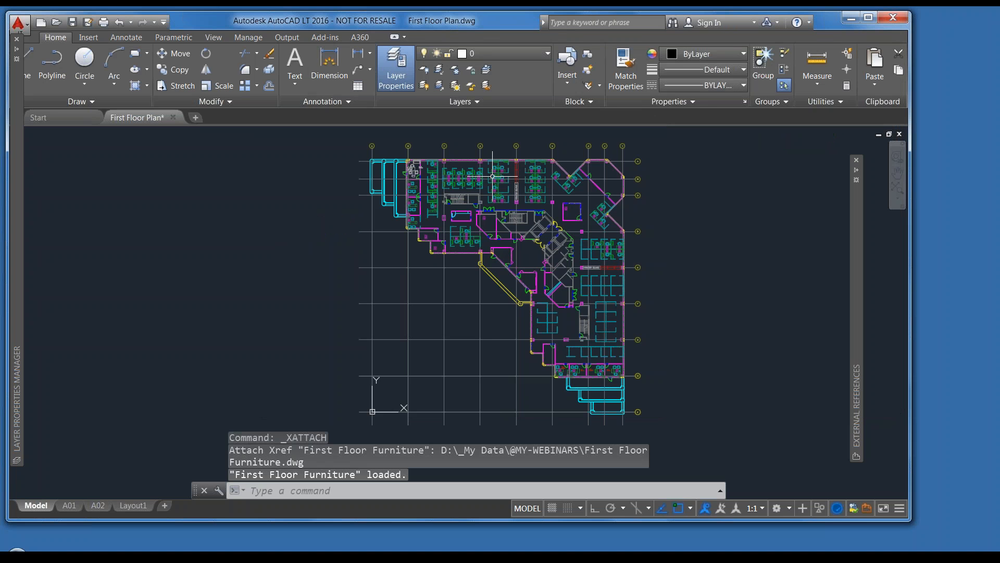
Step: Examine the combined grid, partitions and furniture references across the first floor plan
{"action": "middle_click_drag", "start_coordinate": [518, 242], "coordinate": [527, 301]}
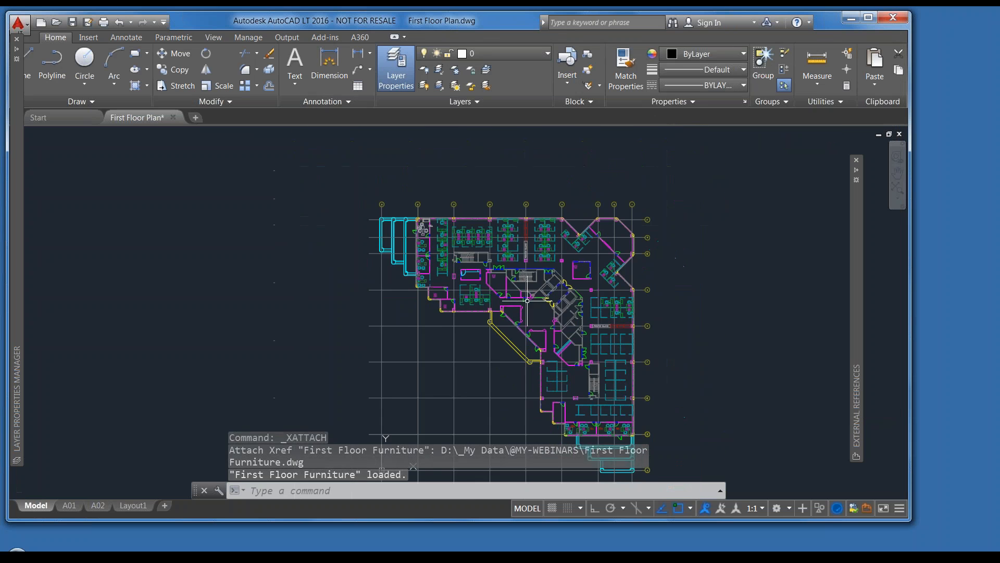
{"action": "scroll", "coordinate": [594, 278], "scroll_direction": "up", "scroll_amount": 2}
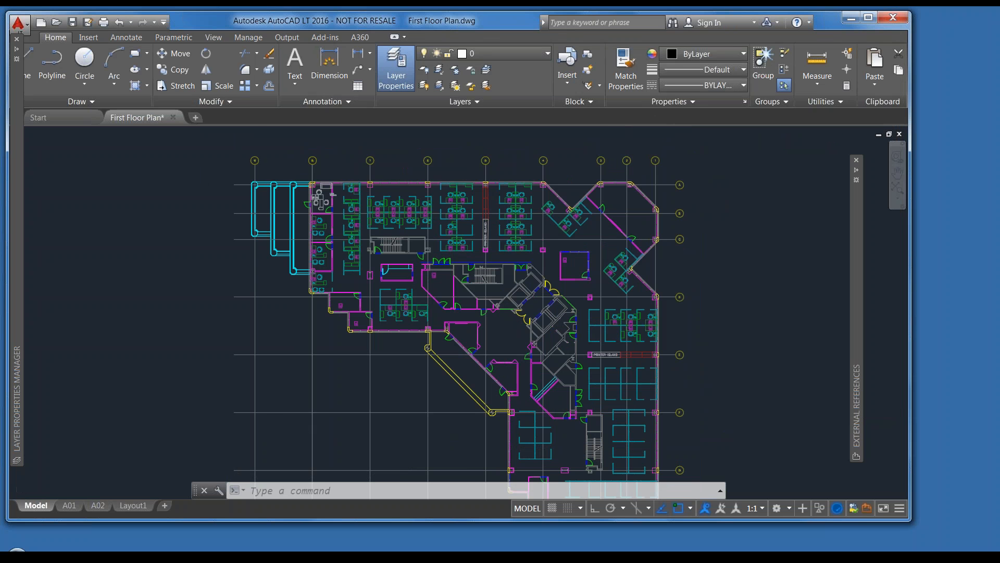
{"action": "scroll", "coordinate": [471, 169], "scroll_direction": "up", "scroll_amount": 2}
{"action": "scroll", "coordinate": [472, 167], "scroll_direction": "up", "scroll_amount": 2}
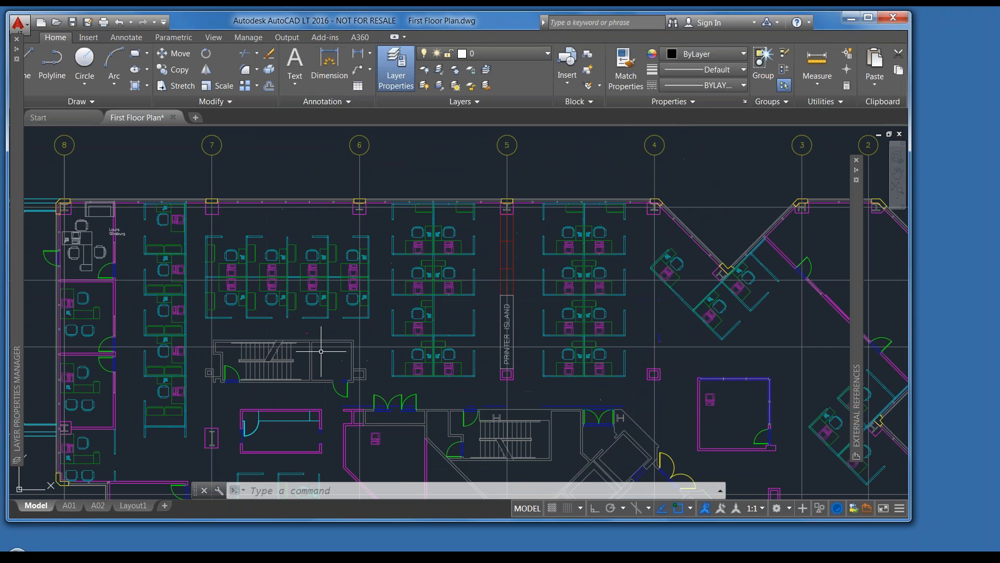
{"action": "scroll", "coordinate": [326, 336], "scroll_direction": "down", "scroll_amount": 2}
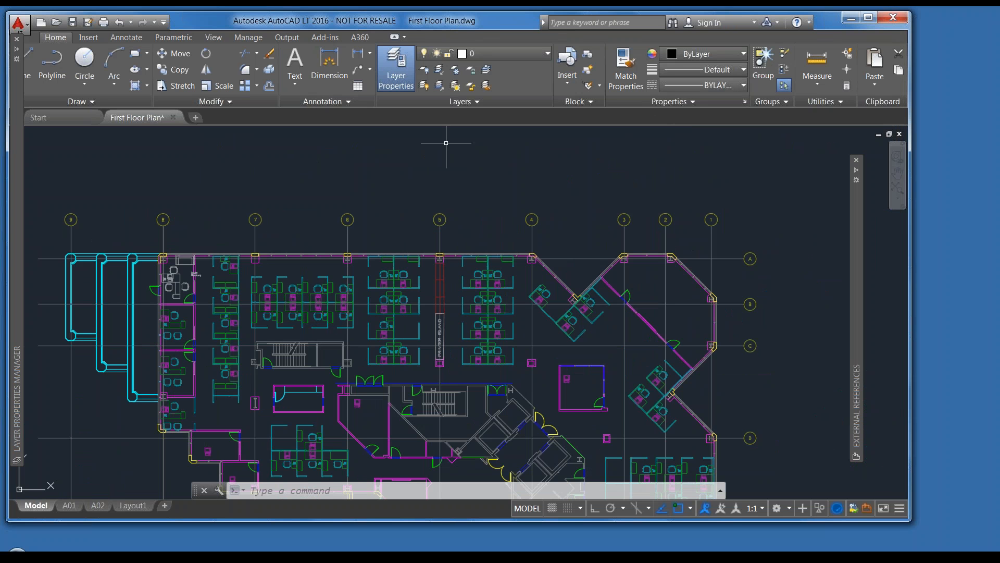
{"action": "scroll", "coordinate": [556, 242], "scroll_direction": "down", "scroll_amount": 2}
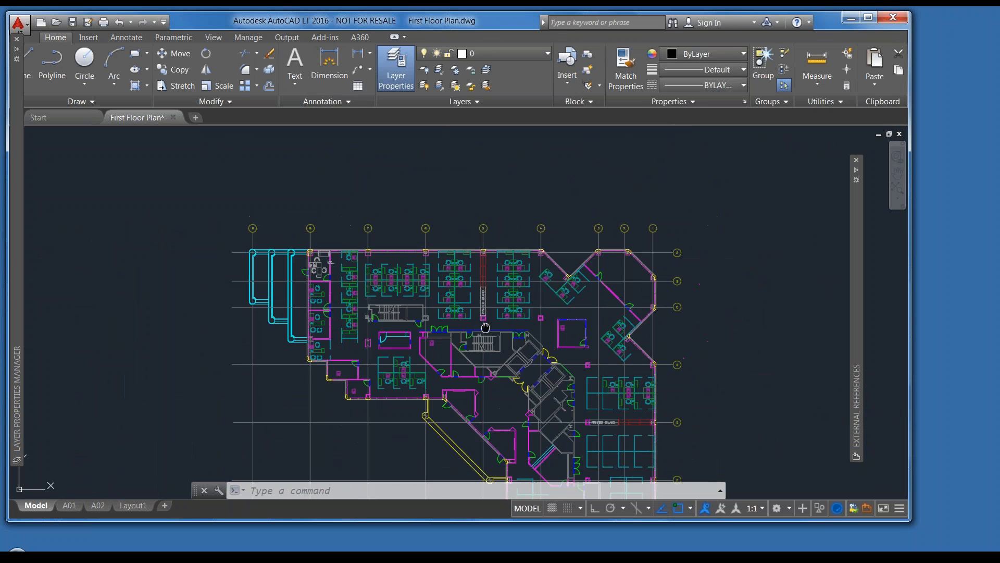
{"action": "middle_click_drag", "start_coordinate": [484, 327], "coordinate": [493, 259]}
{"action": "scroll", "coordinate": [508, 244], "scroll_direction": "down", "scroll_amount": 2}
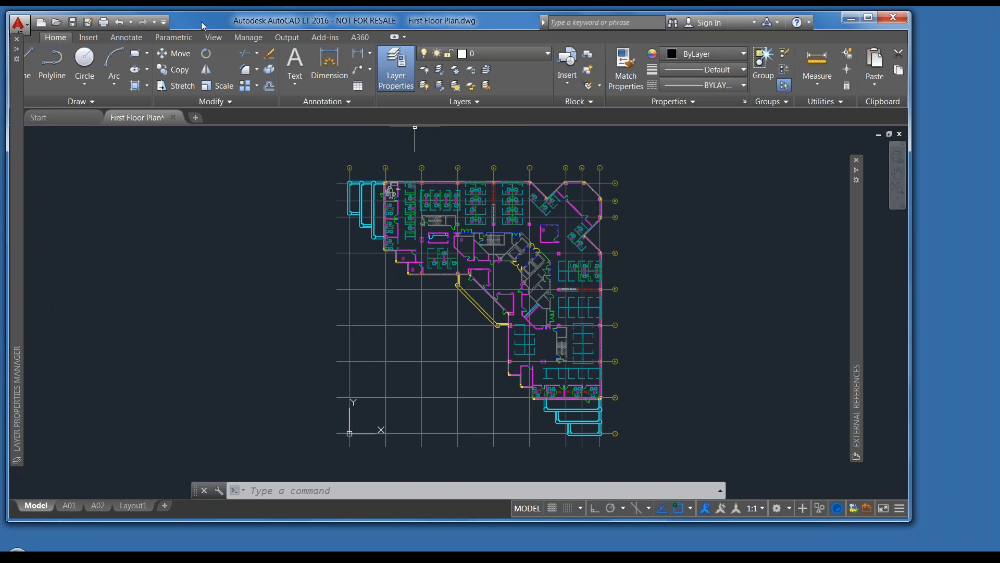
Step: Review the layer list in the Layer Properties Manager, including the xref-dependent layers and the XREF-OUTBLDG and XREF-TB layers
{"action": "left_click", "coordinate": [390, 79]}
{"action": "left_click", "coordinate": [390, 79]}
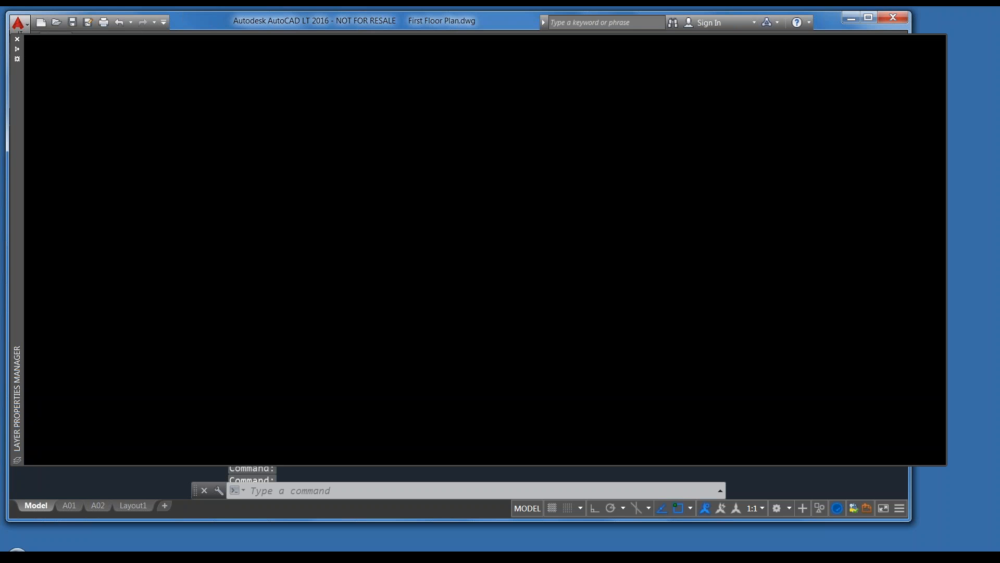
{"action": "scroll", "coordinate": [231, 409], "scroll_direction": "down", "scroll_amount": 1}
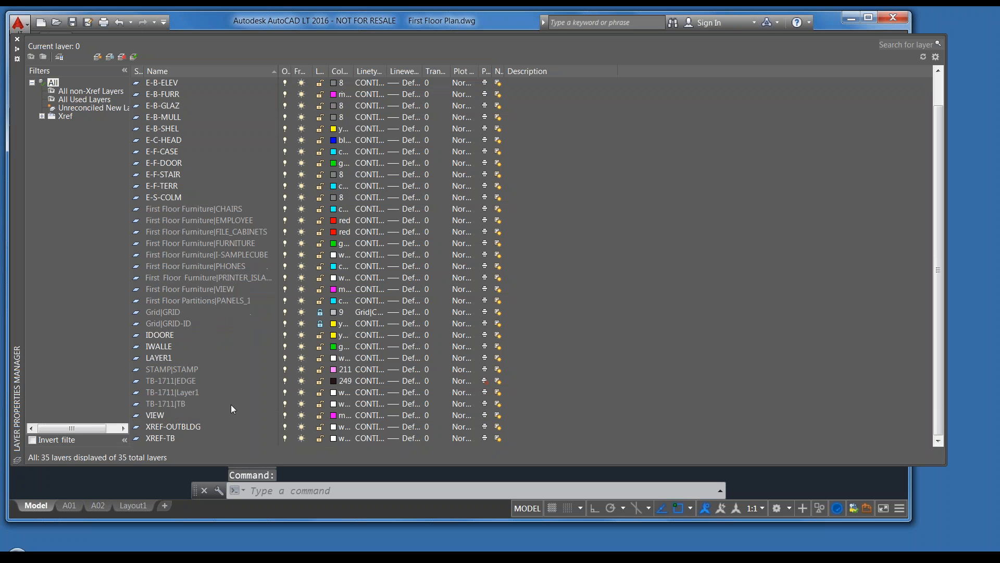
{"action": "left_click", "coordinate": [155, 426]}
{"action": "left_click", "coordinate": [152, 437]}
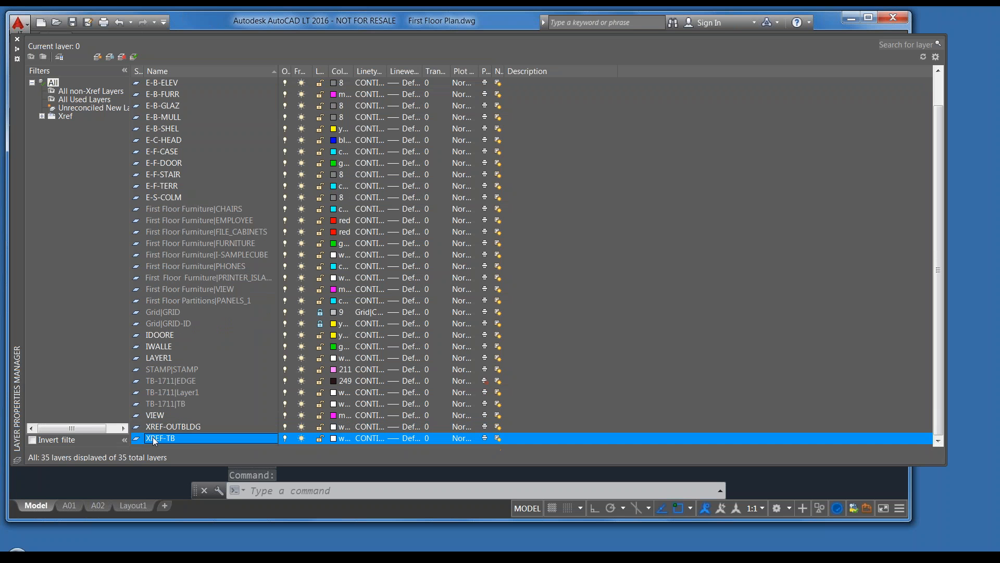
{"action": "left_click", "coordinate": [153, 429]}
{"action": "left_click", "coordinate": [154, 438]}
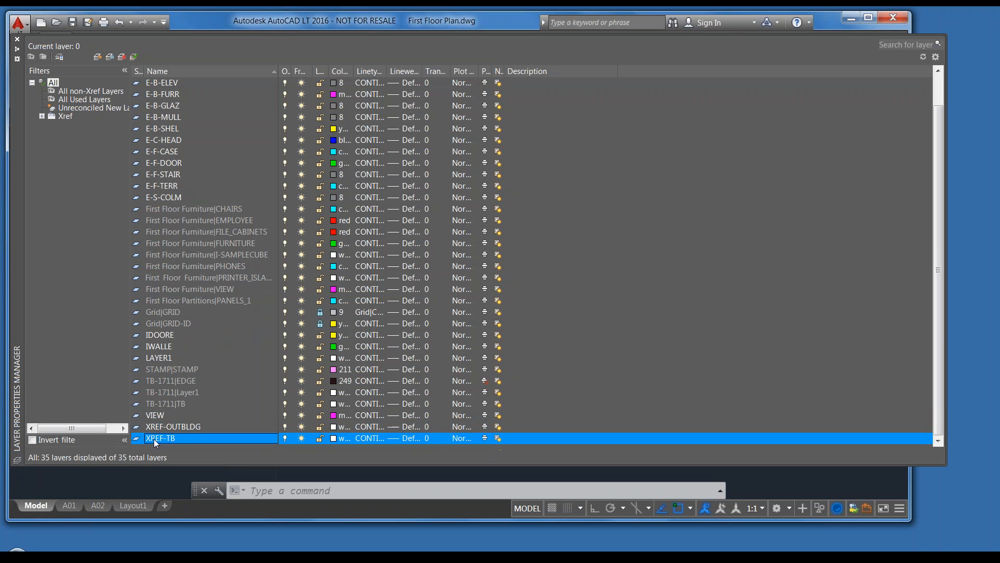
{"action": "left_click", "coordinate": [155, 431]}
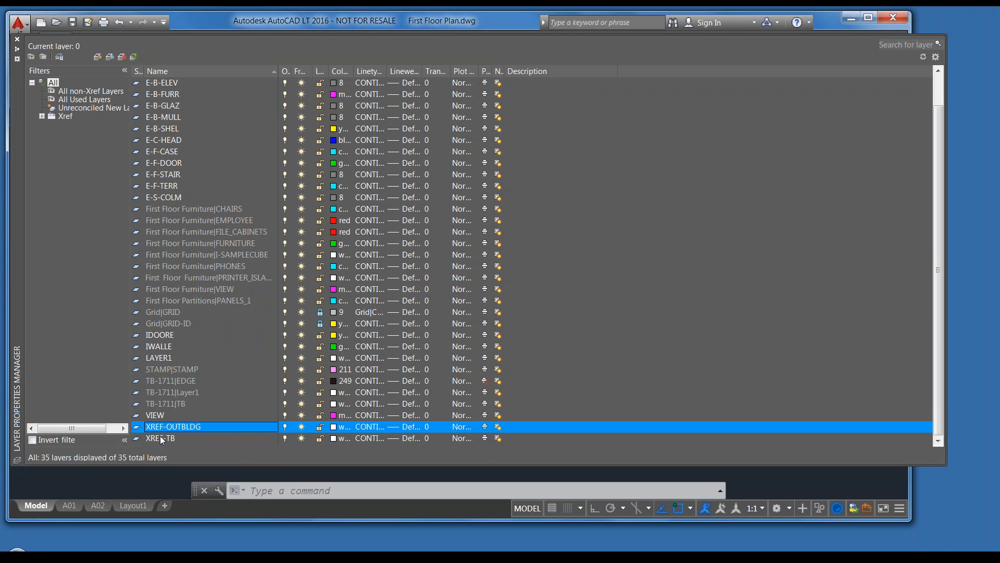
{"action": "left_click", "coordinate": [167, 439]}
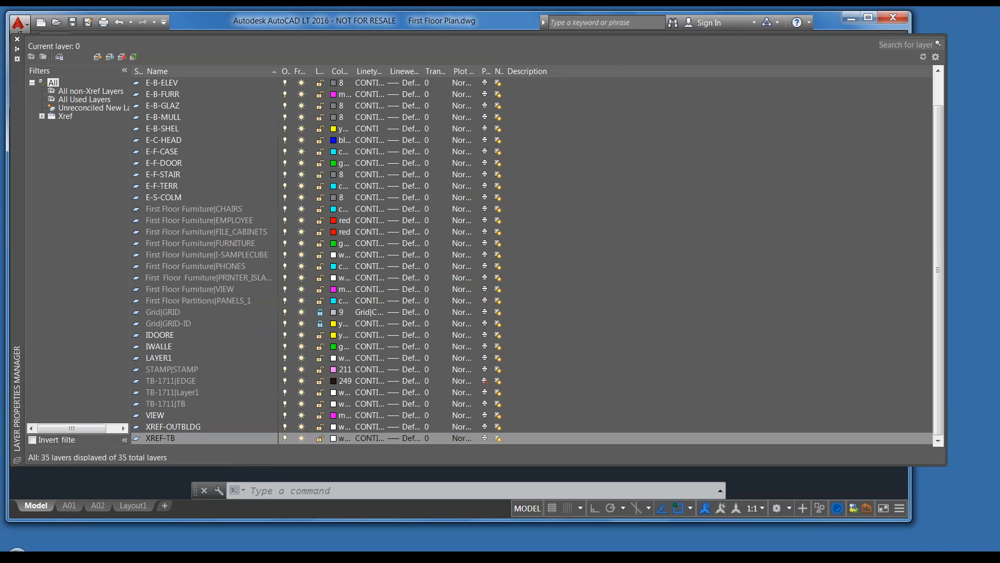
{"action": "left_click", "coordinate": [20, 50]}
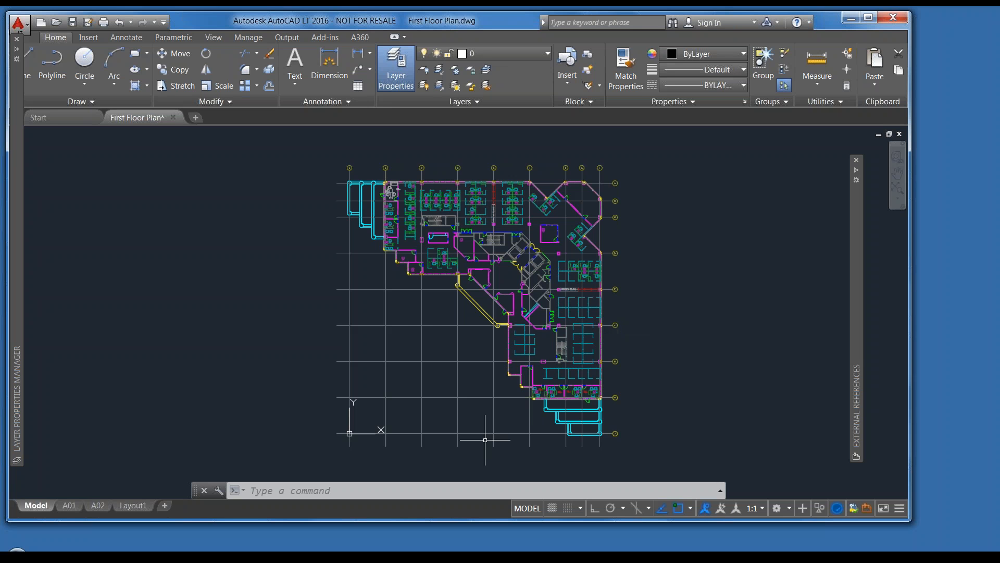
Step: Inspect the UCS origin at the lower-left grid intersection of the first floor plan
{"action": "middle_click_drag", "start_coordinate": [485, 441], "coordinate": [383, 441]}
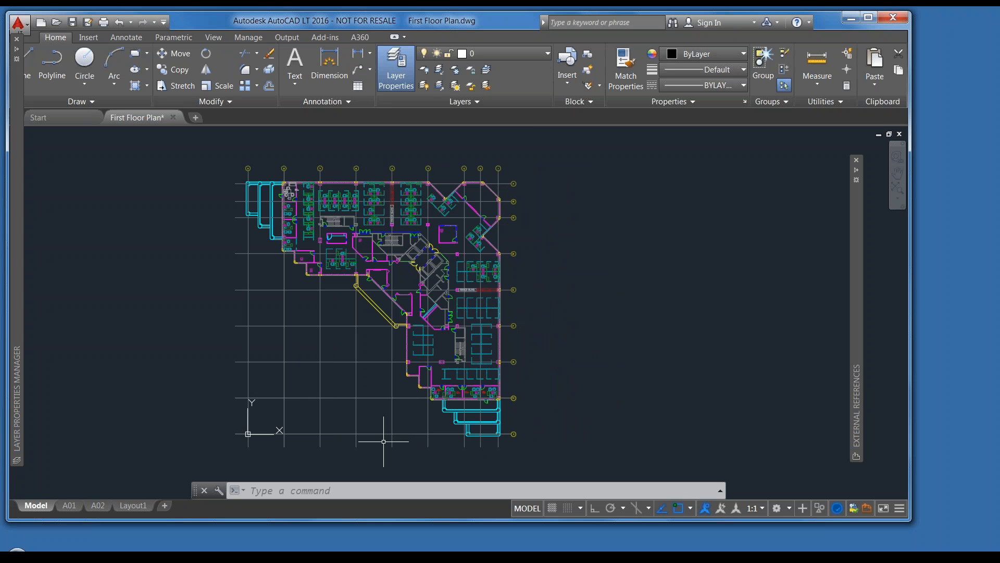
{"action": "scroll", "coordinate": [302, 421], "scroll_direction": "up", "scroll_amount": 1}
{"action": "scroll", "coordinate": [290, 434], "scroll_direction": "up", "scroll_amount": 5}
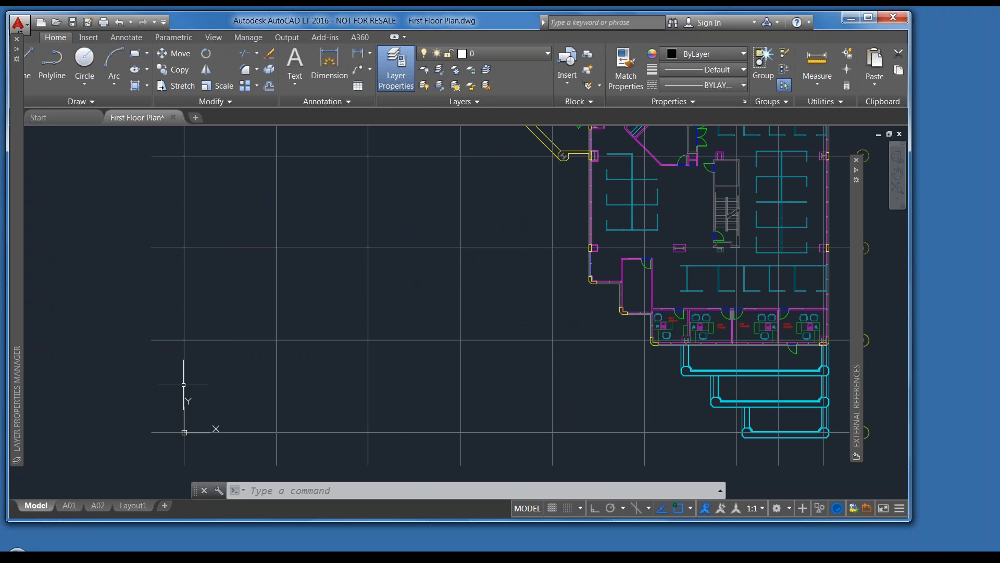
{"action": "middle_click_drag", "start_coordinate": [259, 397], "coordinate": [218, 397]}
{"action": "scroll", "coordinate": [219, 397], "scroll_direction": "down", "scroll_amount": 2}
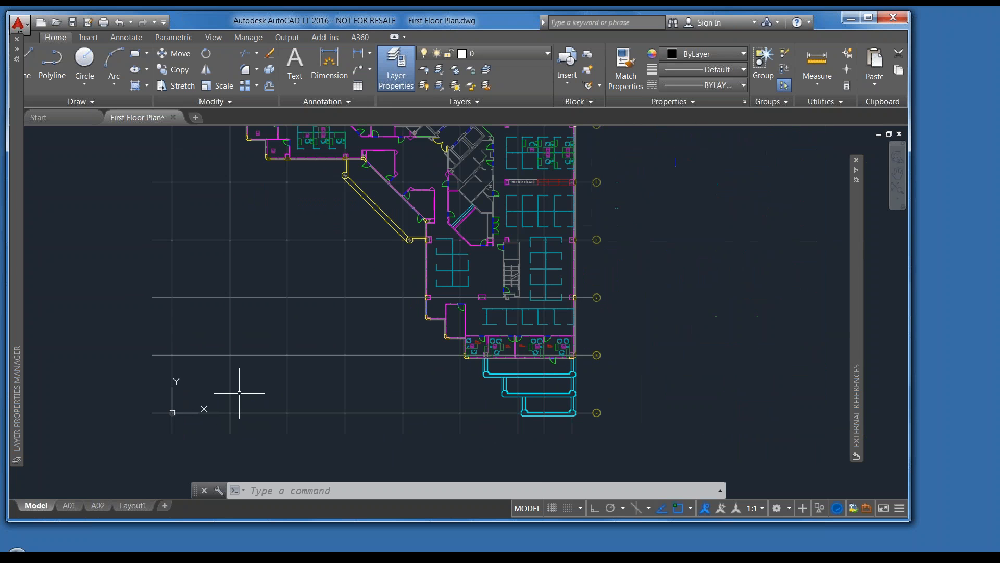
{"action": "left_click", "coordinate": [421, 453]}
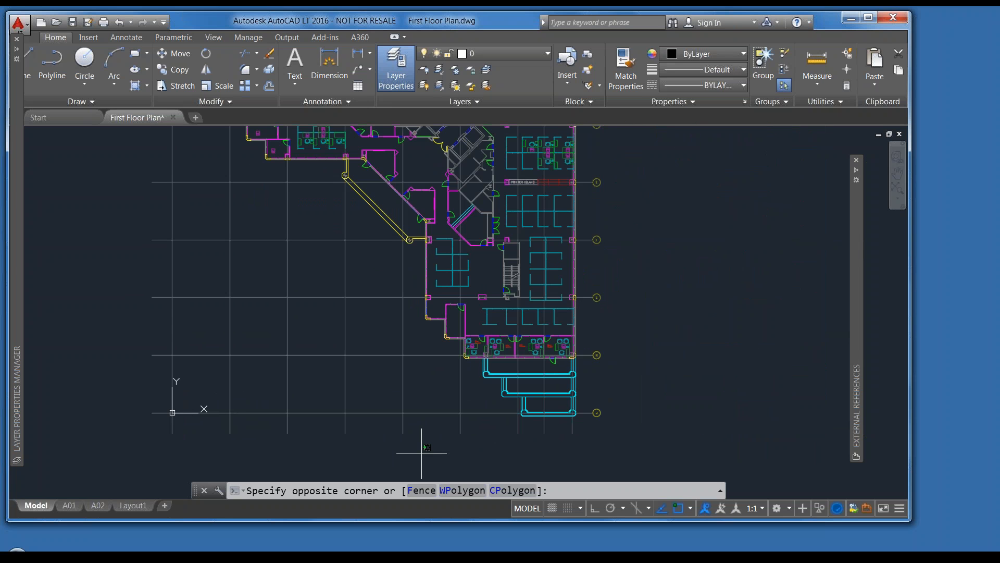
{"action": "type", "text": "x"}
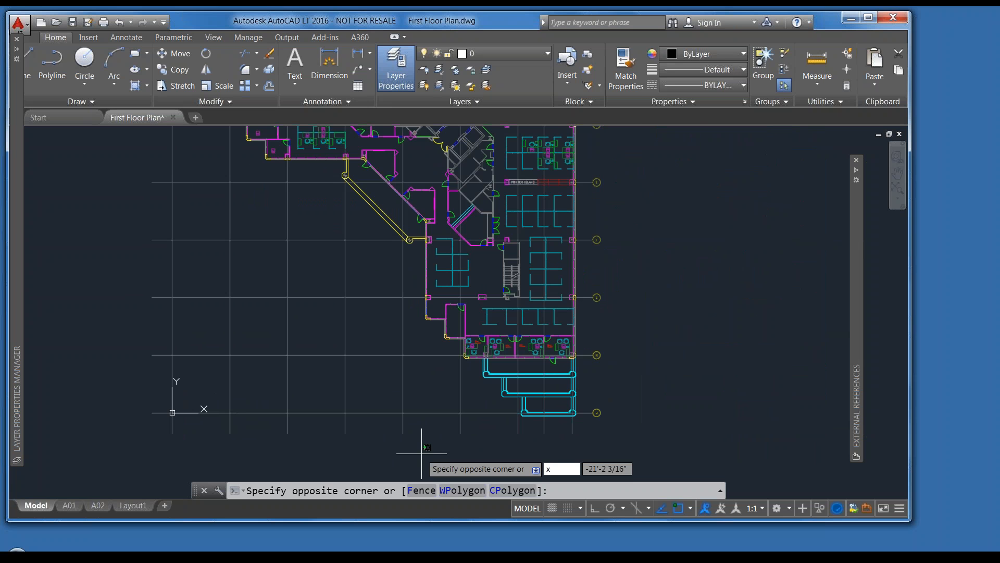
{"action": "key", "text": "Escape"}
Step: Attach UCS-example.dwg as a full-path external reference at insertion point 0,0,0 with scale 1.00 and rotation 0
{"action": "type", "text": "xr"}
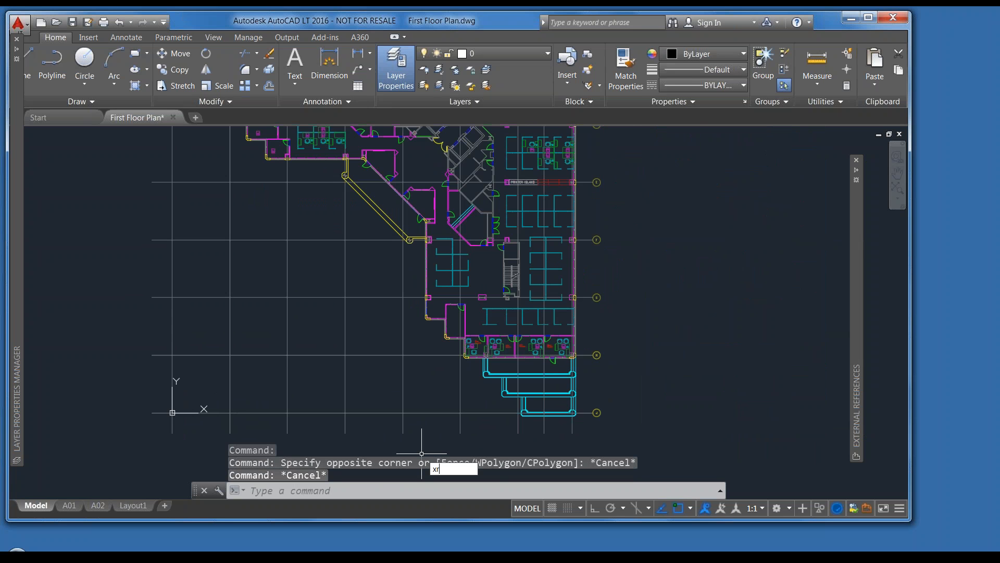
{"action": "type", "text": "ef"}
{"action": "key", "text": "Return"}
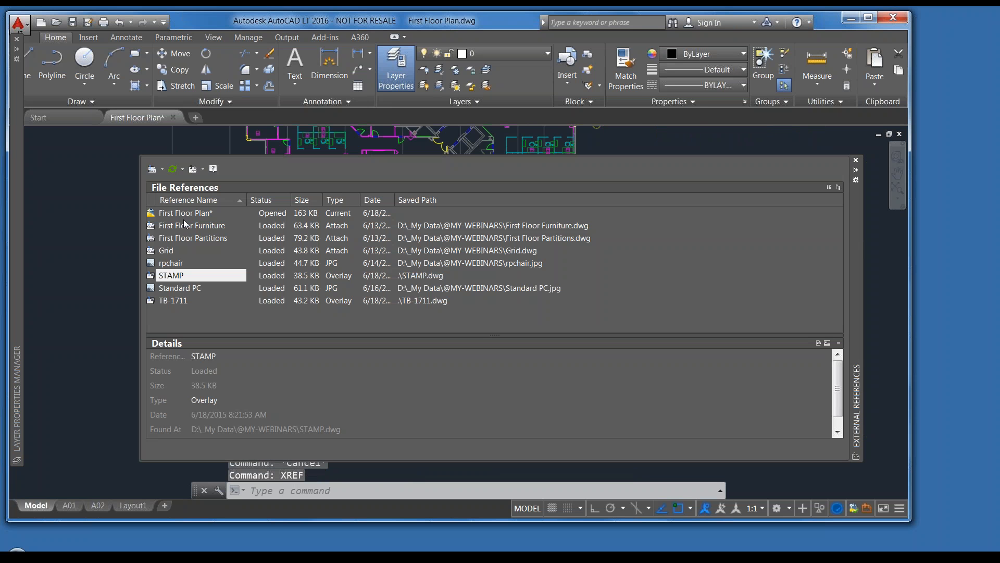
{"action": "left_click", "coordinate": [153, 169]}
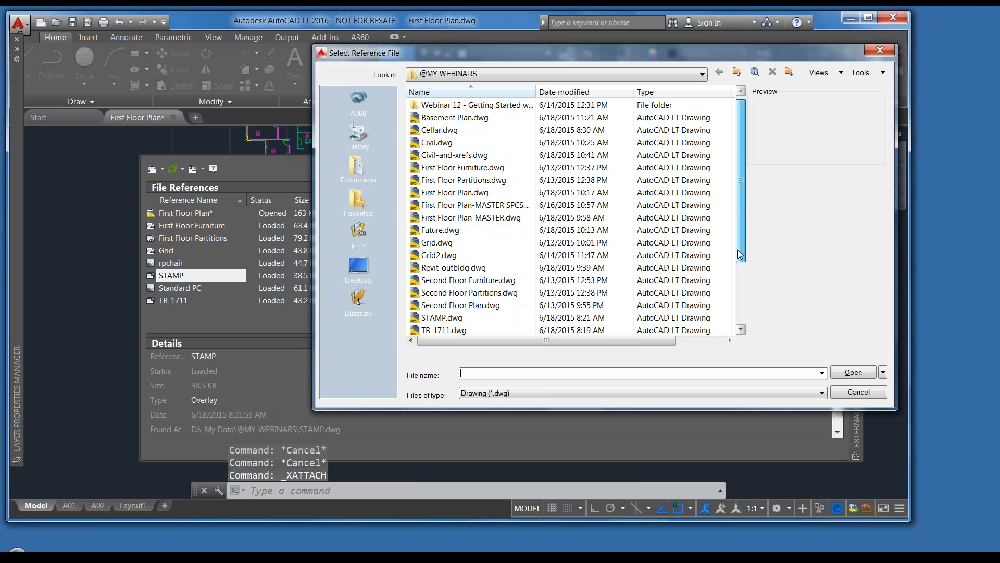
{"action": "left_click_drag", "start_coordinate": [737, 248], "coordinate": [737, 310]}
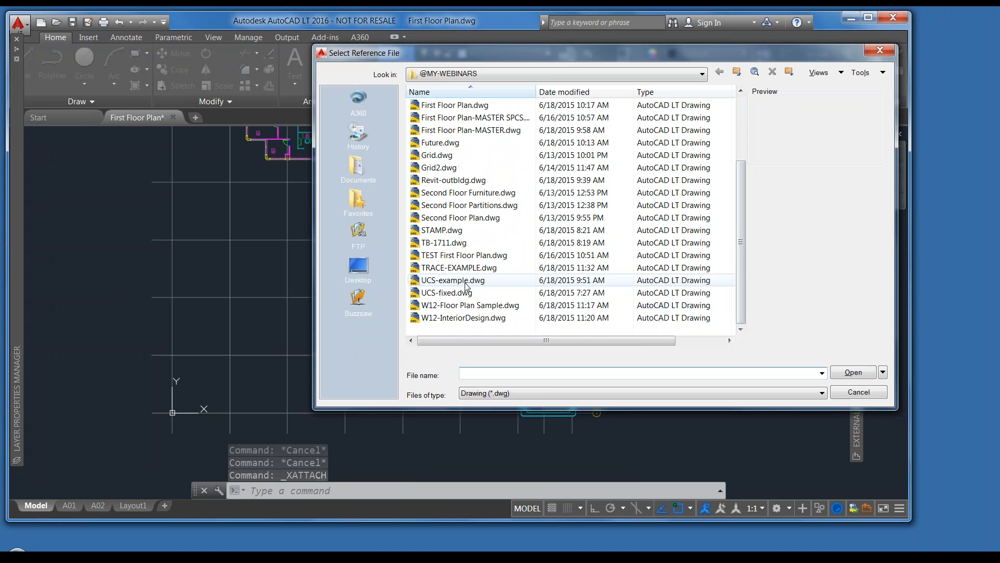
{"action": "left_click", "coordinate": [453, 280]}
{"action": "left_click", "coordinate": [852, 373]}
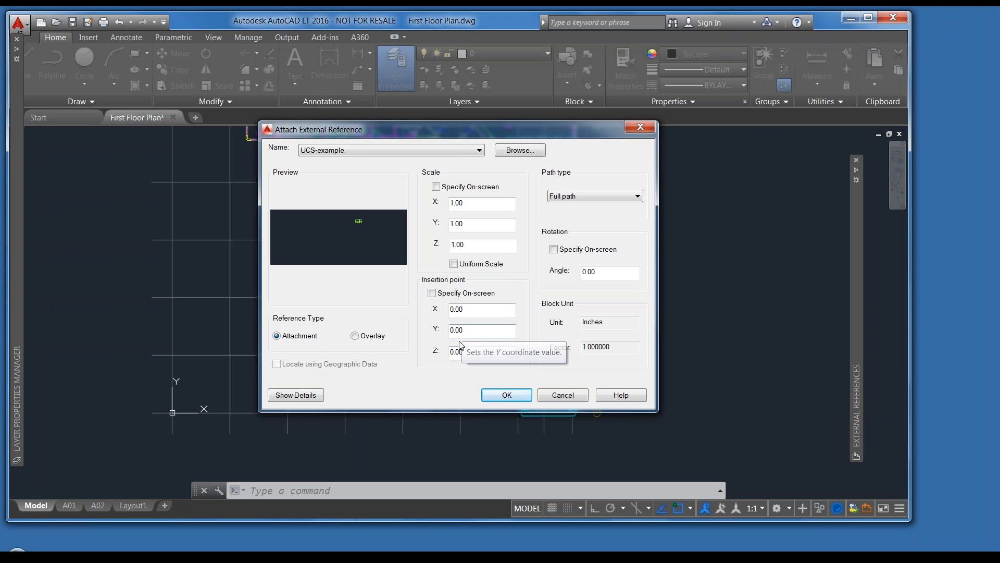
{"action": "left_click", "coordinate": [501, 394]}
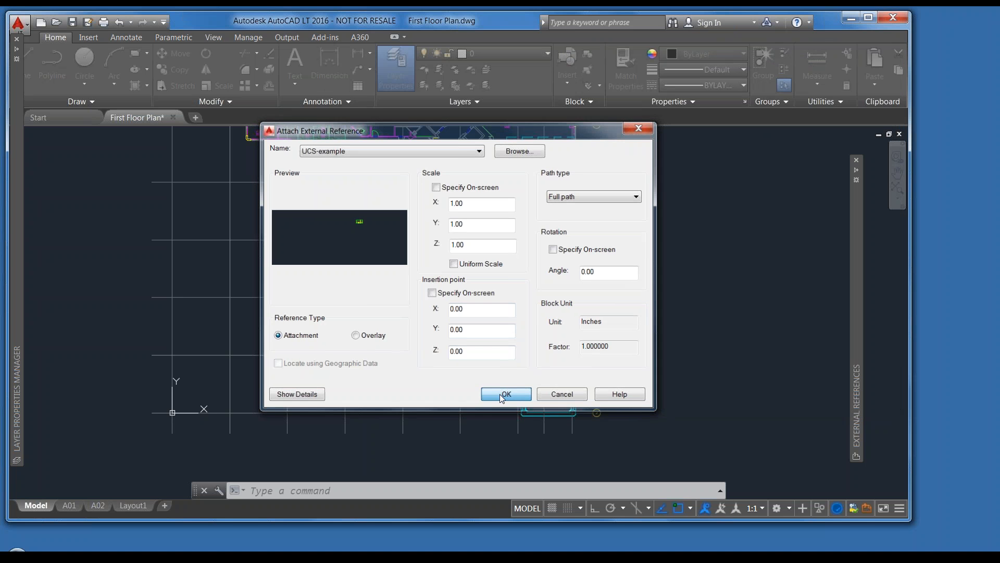
Step: Select the rotated UCS-example reference above the floor plan and open its source drawing
{"action": "scroll", "coordinate": [425, 383], "scroll_direction": "down", "scroll_amount": 5}
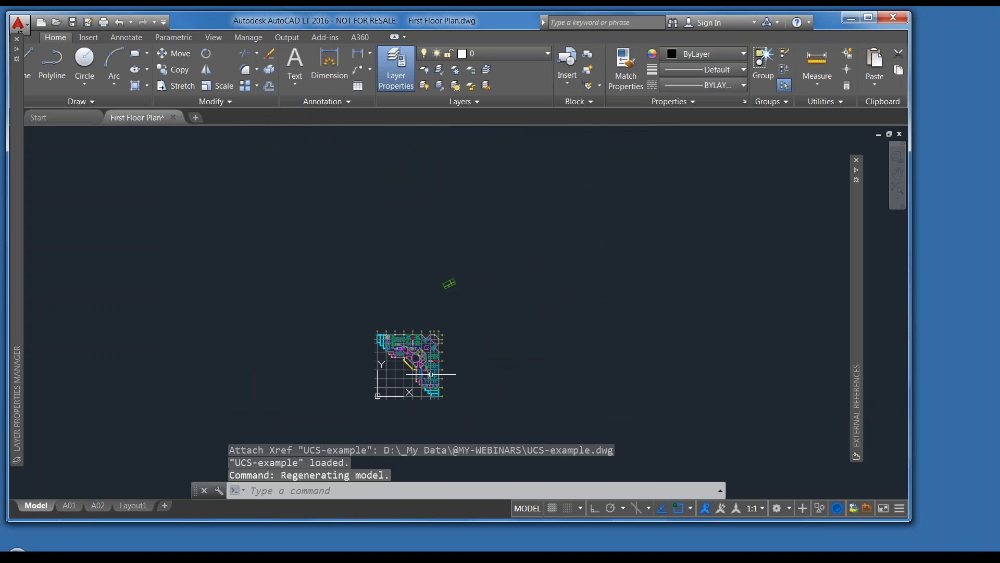
{"action": "scroll", "coordinate": [431, 374], "scroll_direction": "up", "scroll_amount": 2}
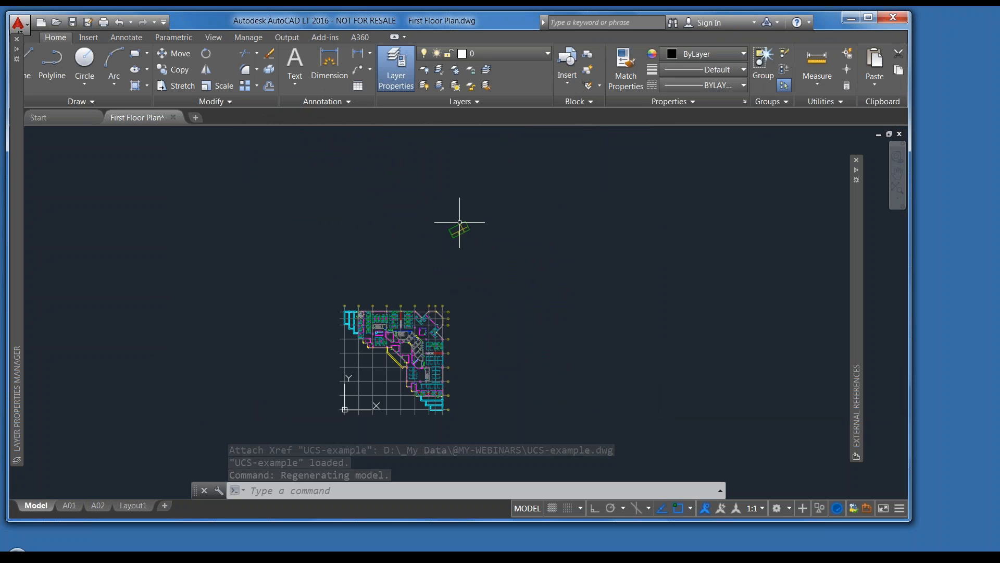
{"action": "scroll", "coordinate": [417, 352], "scroll_direction": "up", "scroll_amount": 2}
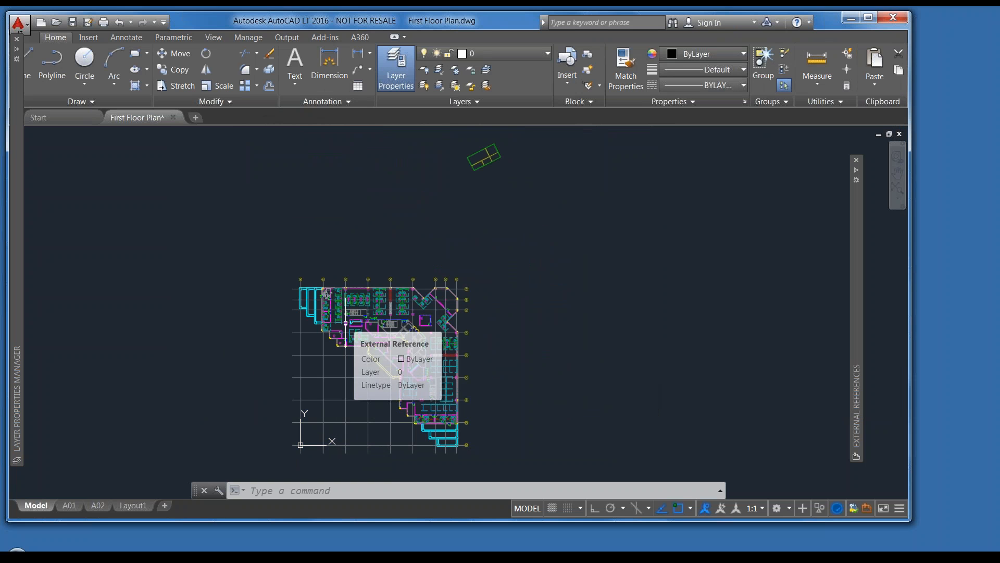
{"action": "left_click", "coordinate": [485, 164]}
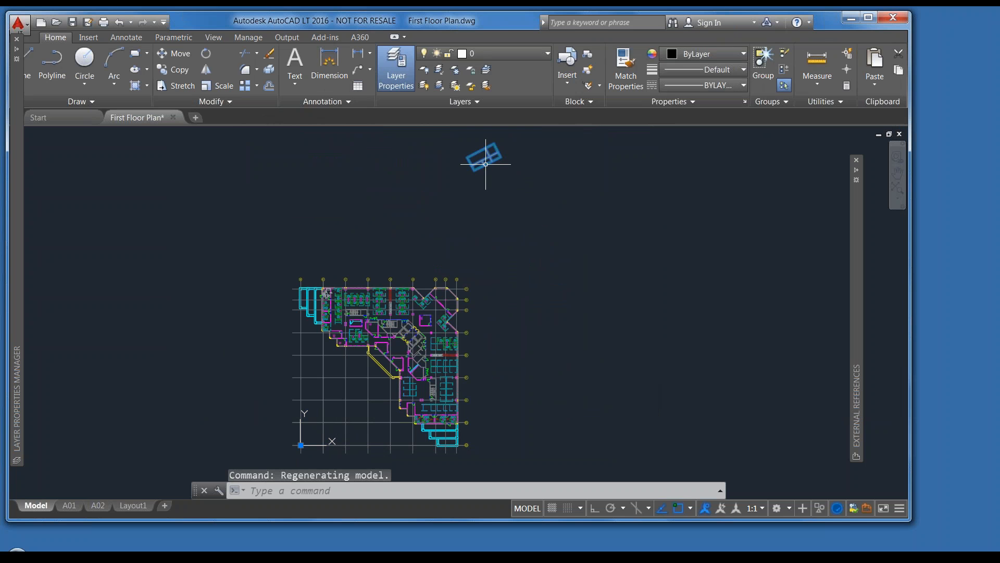
{"action": "right_click", "coordinate": [486, 165]}
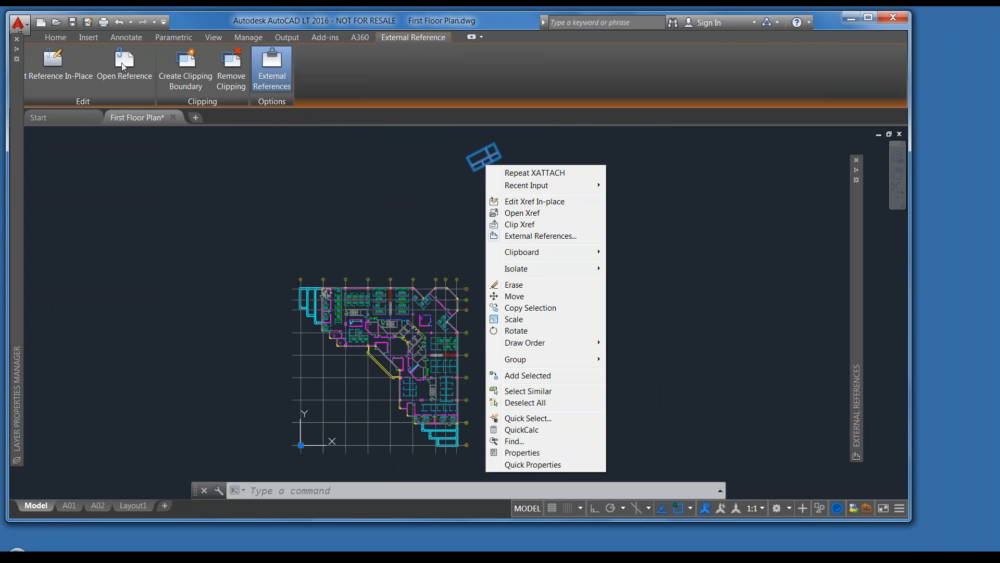
{"action": "left_click", "coordinate": [123, 65]}
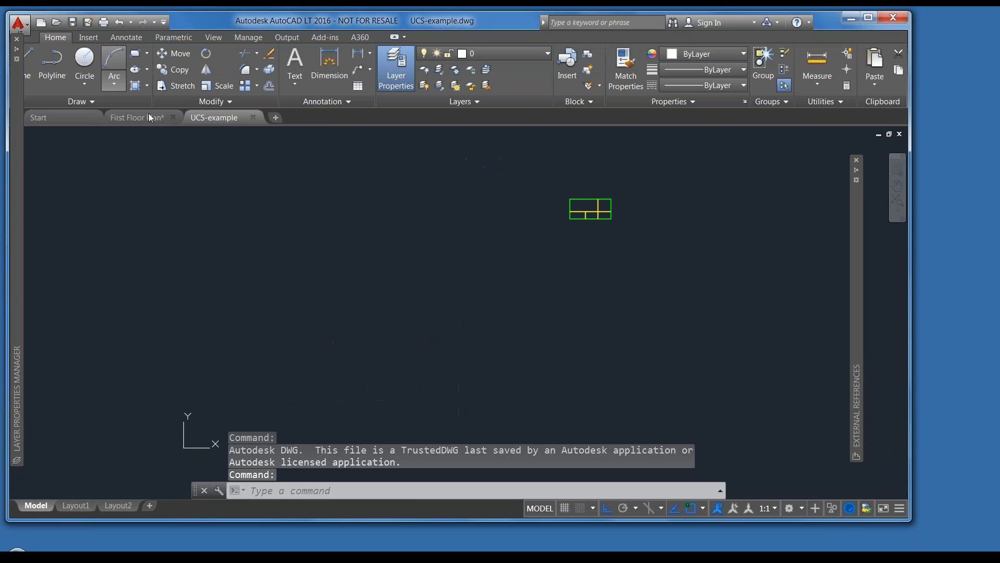
Step: Compare the UCS icon in UCS-example.dwg with the origin at the grid corner in First Floor Plan.dwg
{"action": "scroll", "coordinate": [286, 359], "scroll_direction": "down", "scroll_amount": 2}
{"action": "mouse_move", "coordinate": [353, 362]}
{"action": "middle_mouse_down"}
{"action": "mouse_move", "coordinate": [323, 317]}
{"action": "mouse_move", "coordinate": [358, 332]}
{"action": "mouse_move", "coordinate": [463, 336]}
{"action": "middle_mouse_up"}
{"action": "scroll", "coordinate": [351, 330], "scroll_direction": "up", "scroll_amount": 2}
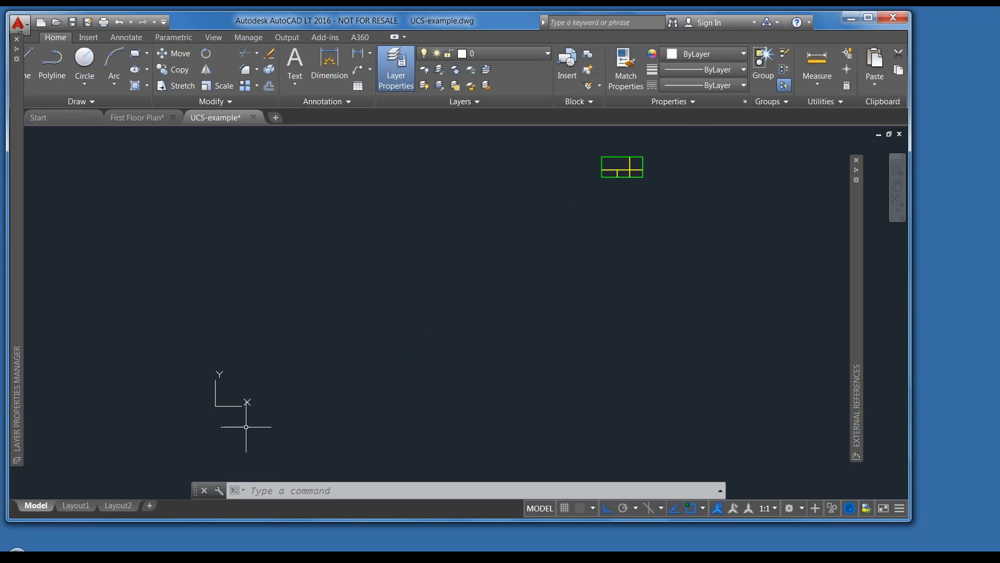
{"action": "left_click", "coordinate": [147, 122]}
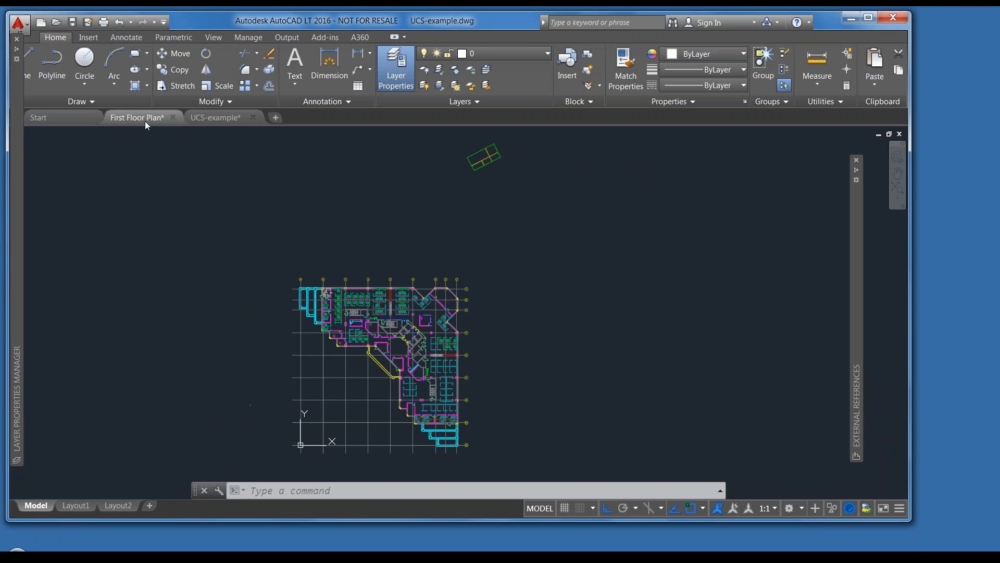
{"action": "scroll", "coordinate": [254, 430], "scroll_direction": "up", "scroll_amount": 4}
{"action": "scroll", "coordinate": [306, 429], "scroll_direction": "up", "scroll_amount": 5}
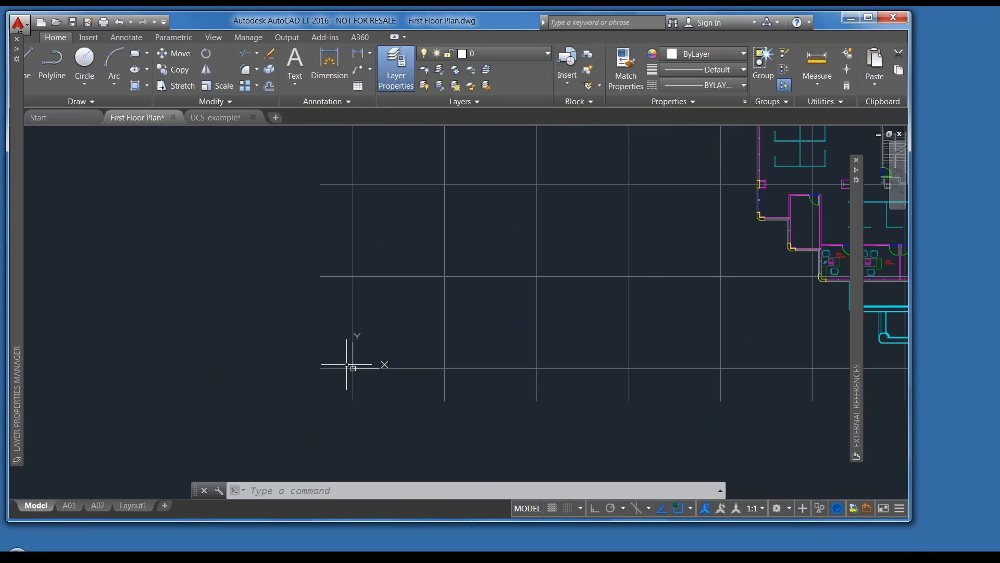
Step: Switch to UCS-example.dwg and set its coordinate system to World
{"action": "left_click", "coordinate": [211, 120]}
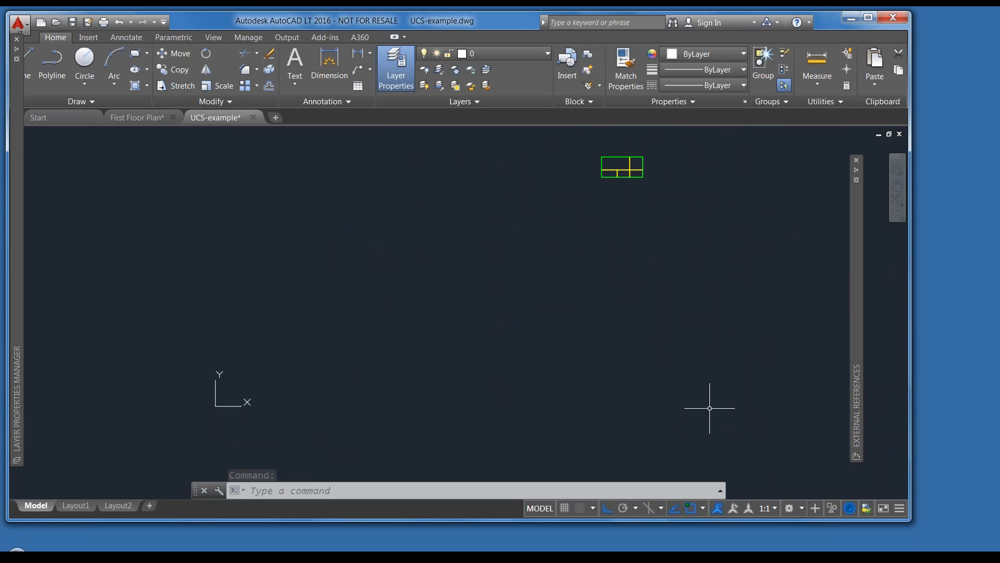
{"action": "type", "text": "UCS"}
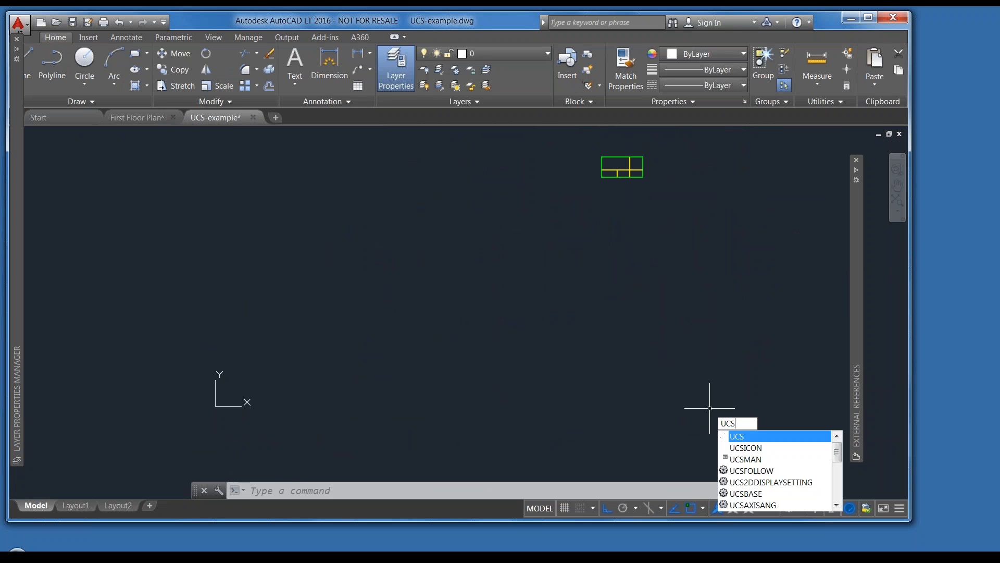
{"action": "key", "text": "Return"}
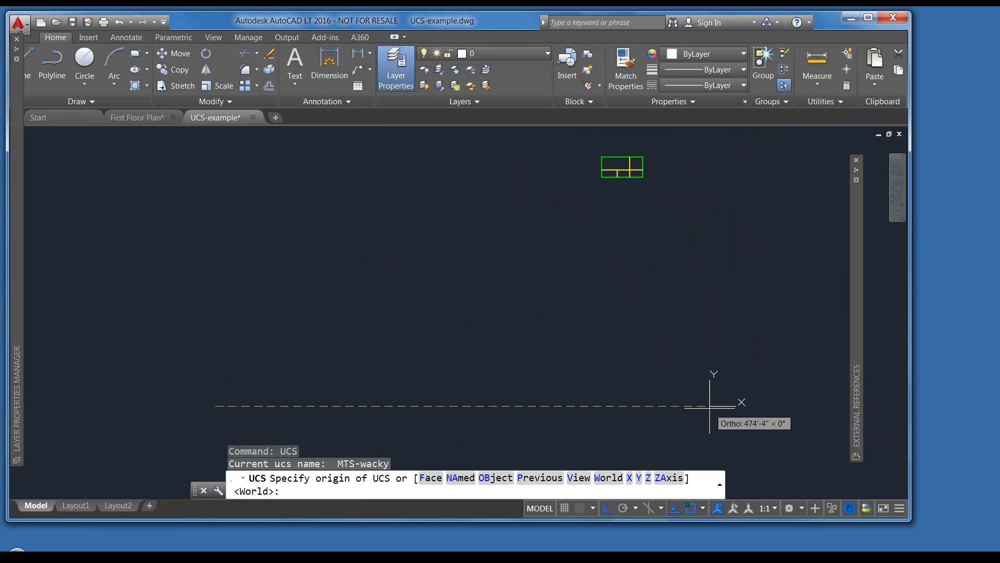
{"action": "type", "text": "w"}
{"action": "key", "text": "Return"}
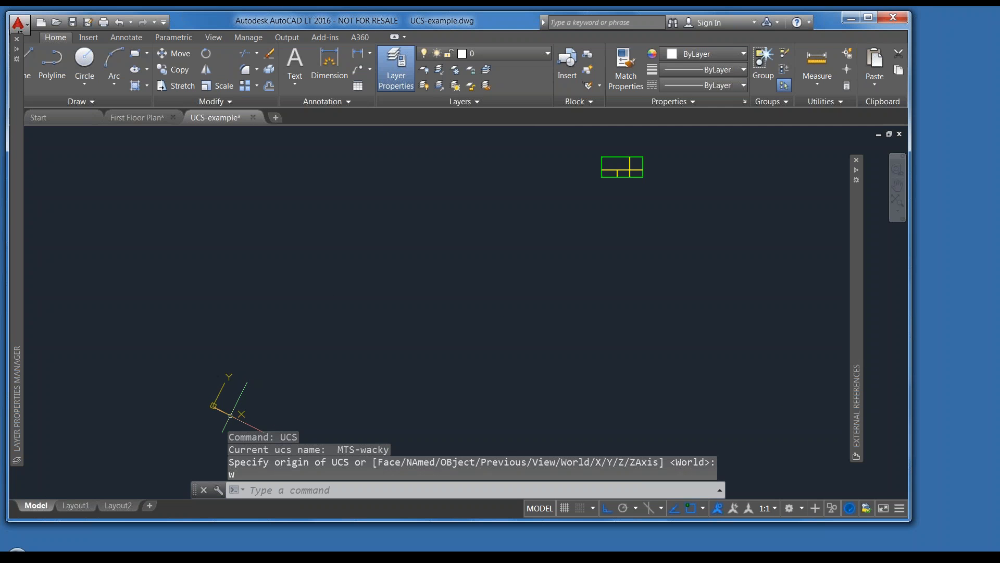
Step: Set the drawing view to the plan view of the World UCS
{"action": "type", "text": "plaan"}
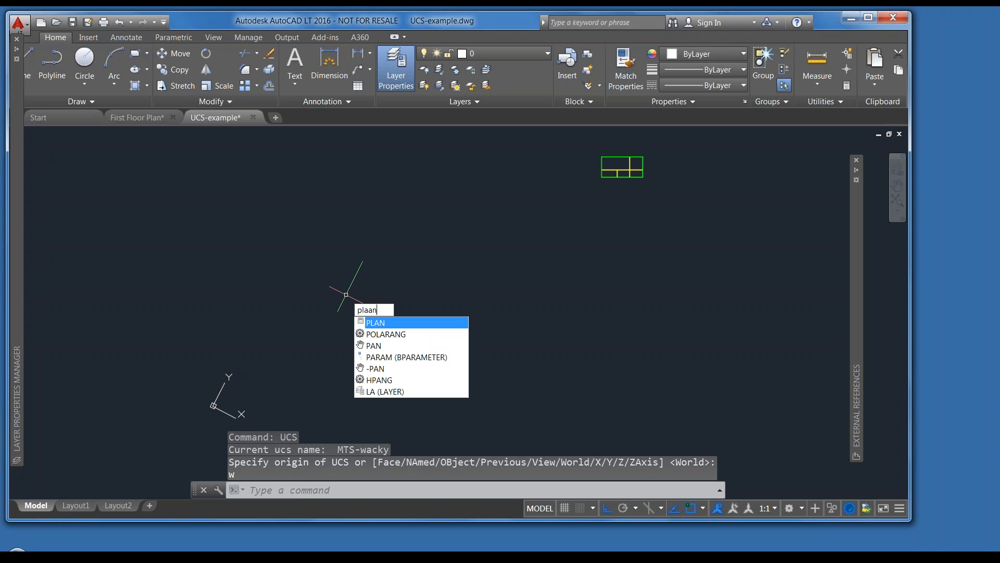
{"action": "type", "text": "n"}
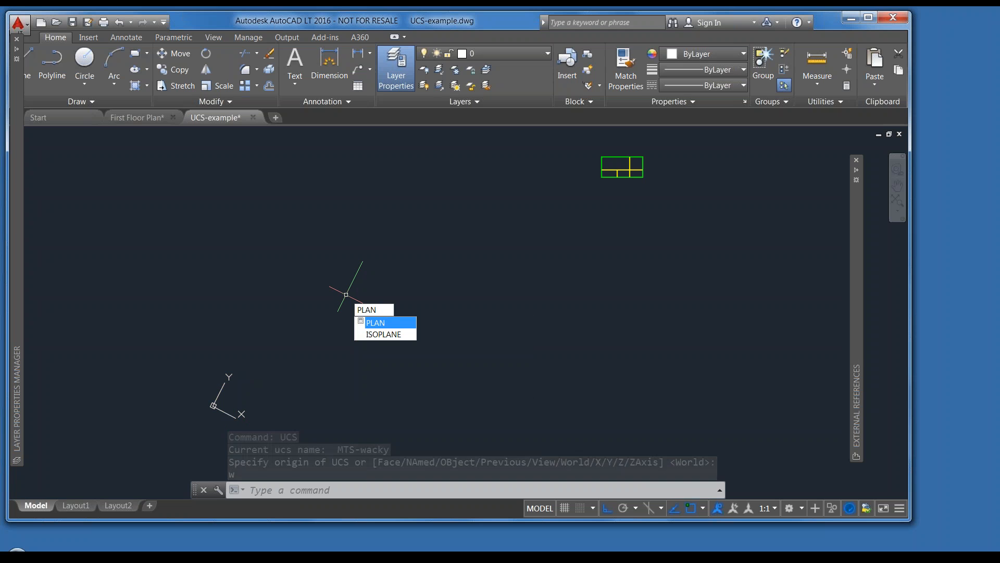
{"action": "key", "text": "Return"}
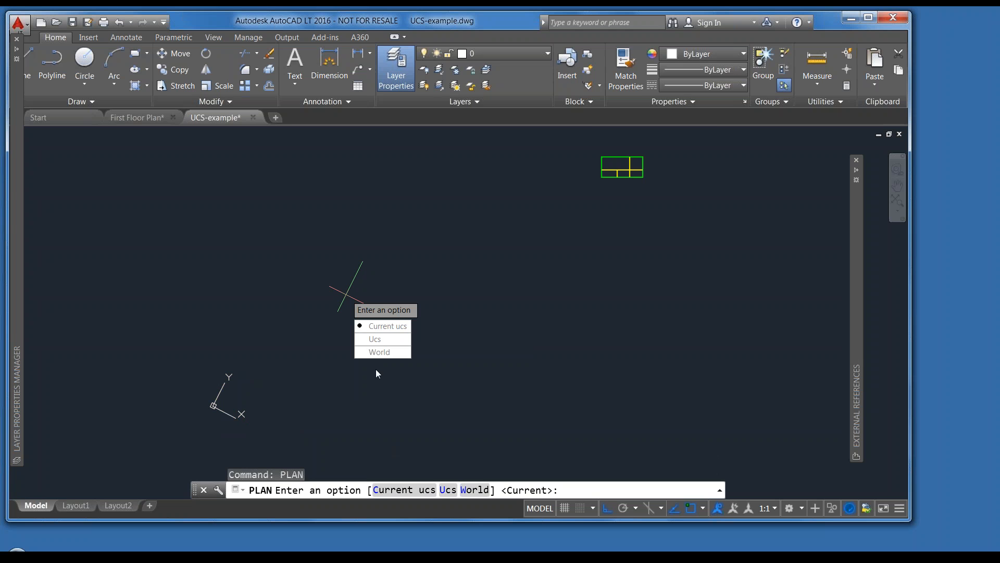
{"action": "left_click", "coordinate": [380, 352]}
{"action": "scroll", "coordinate": [375, 291], "scroll_direction": "down", "scroll_amount": 8}
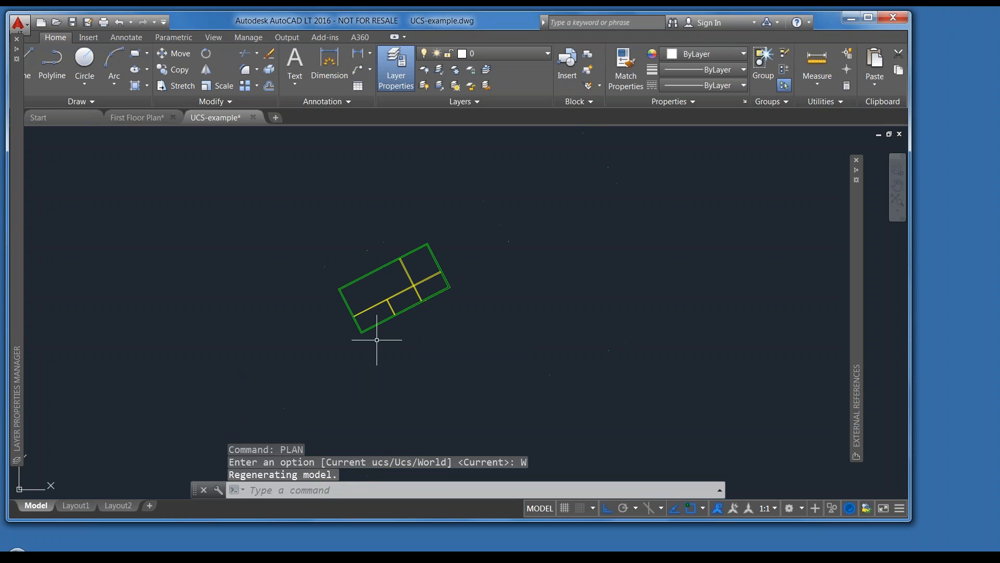
{"action": "middle_click_drag", "start_coordinate": [339, 362], "coordinate": [433, 279]}
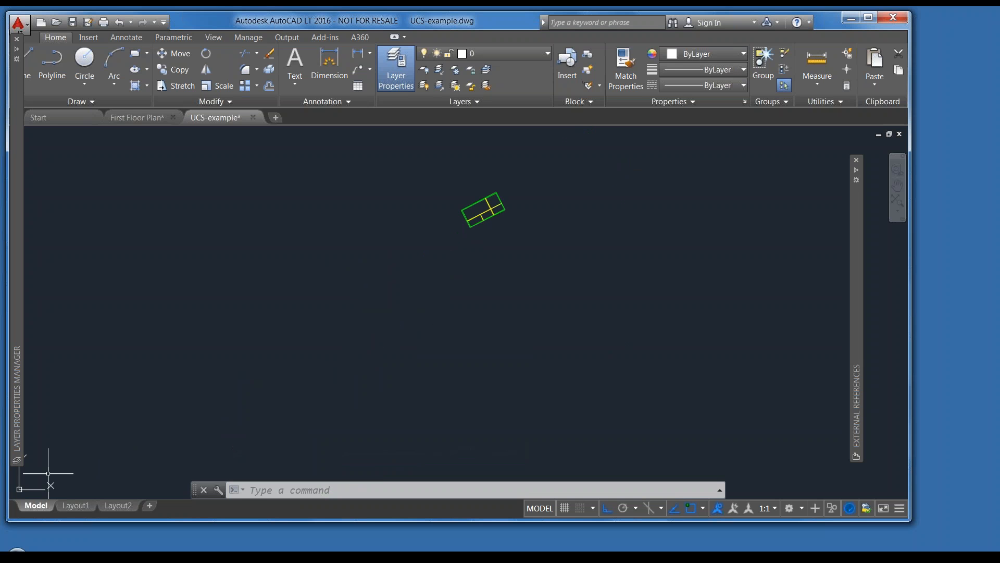
{"action": "left_click", "coordinate": [20, 487]}
{"action": "left_click", "coordinate": [21, 29]}
{"action": "left_click", "coordinate": [46, 123]}
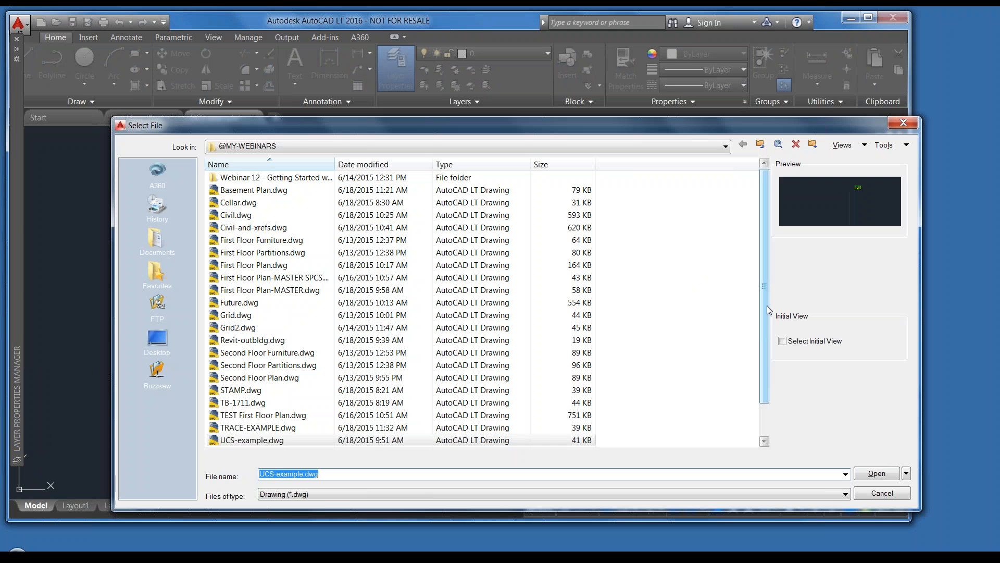
{"action": "left_click_drag", "start_coordinate": [769, 309], "coordinate": [766, 334]}
{"action": "left_click", "coordinate": [261, 415]}
{"action": "double_click", "coordinate": [260, 415]}
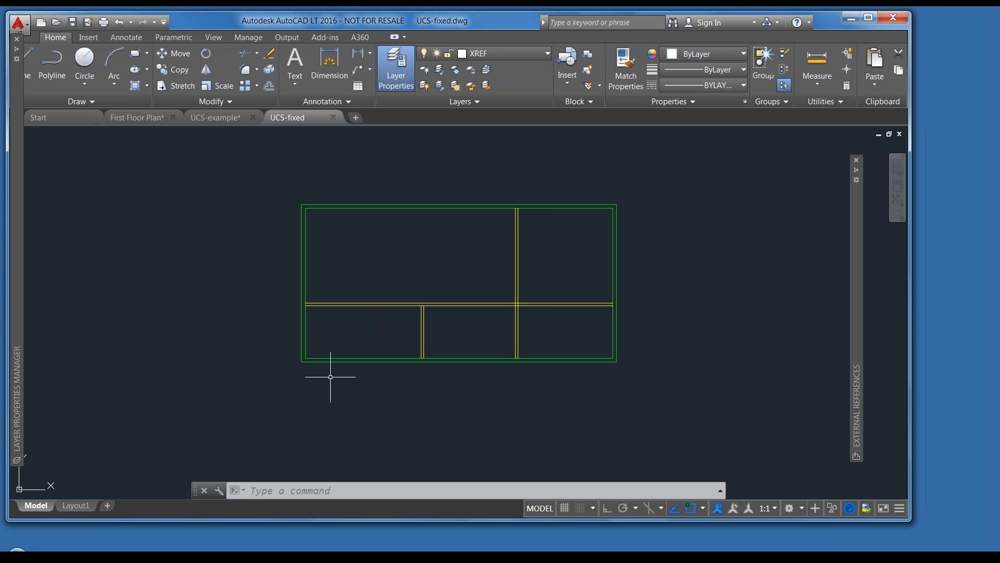
{"action": "scroll", "coordinate": [331, 380], "scroll_direction": "down", "scroll_amount": 3}
{"action": "mouse_move", "coordinate": [293, 413]}
{"action": "middle_mouse_down"}
{"action": "mouse_move", "coordinate": [460, 297]}
{"action": "mouse_move", "coordinate": [469, 319]}
{"action": "middle_mouse_up"}
{"action": "scroll", "coordinate": [453, 319], "scroll_direction": "down", "scroll_amount": 2}
{"action": "scroll", "coordinate": [468, 316], "scroll_direction": "up", "scroll_amount": 2}
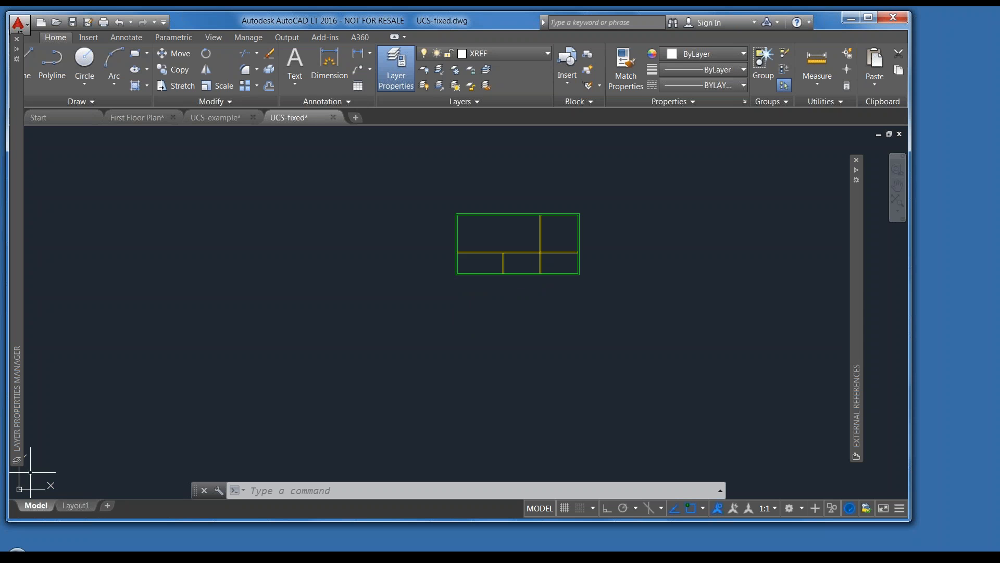
{"action": "type", "text": "ic"}
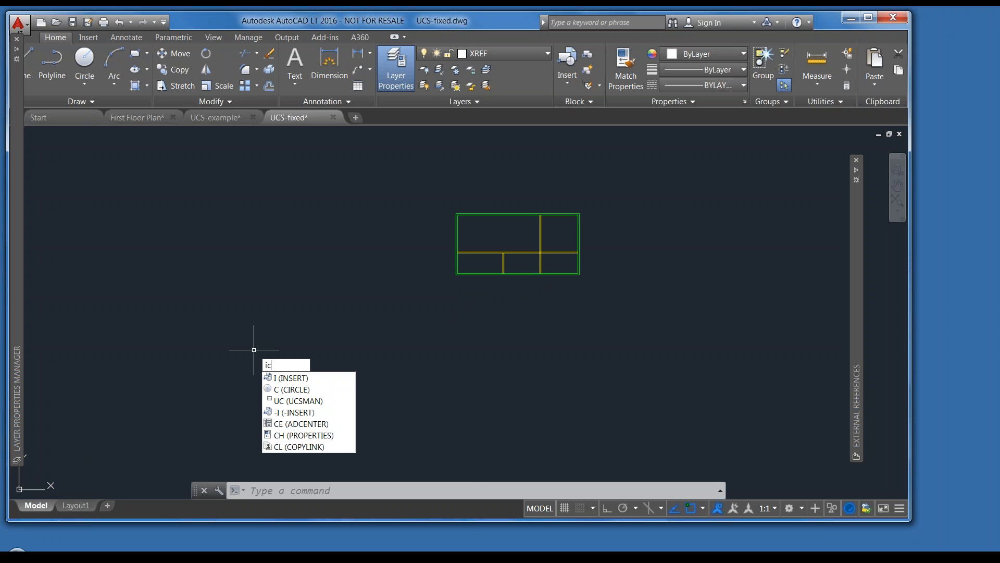
{"action": "type", "text": "on"}
{"action": "key", "text": "Return"}
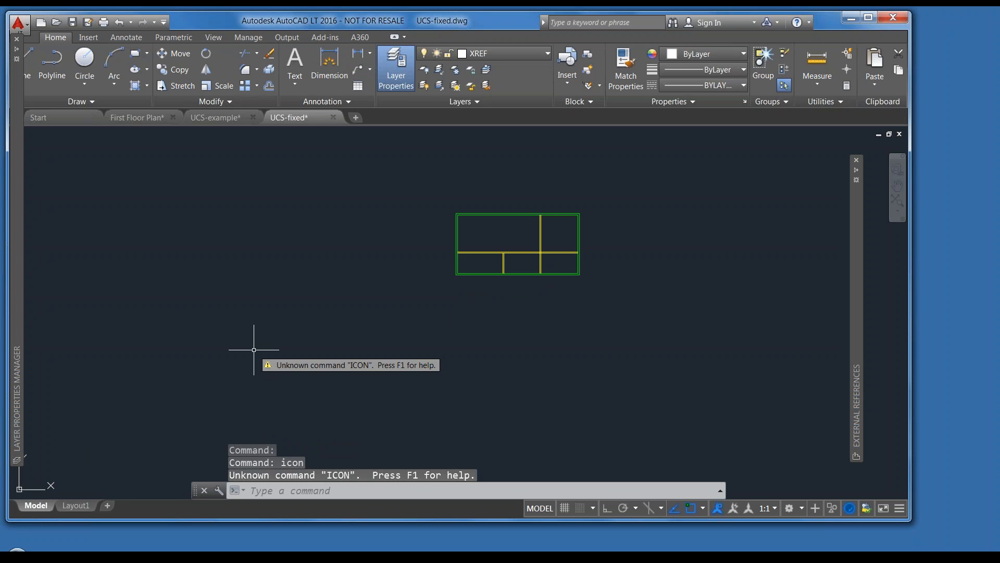
{"action": "key", "text": "Escape"}
{"action": "key", "text": "Escape"}
Step: Set the coordinate system of UCS-fixed.dwg to World and save the drawing
{"action": "type", "text": "uc"}
{"action": "key", "text": "Return"}
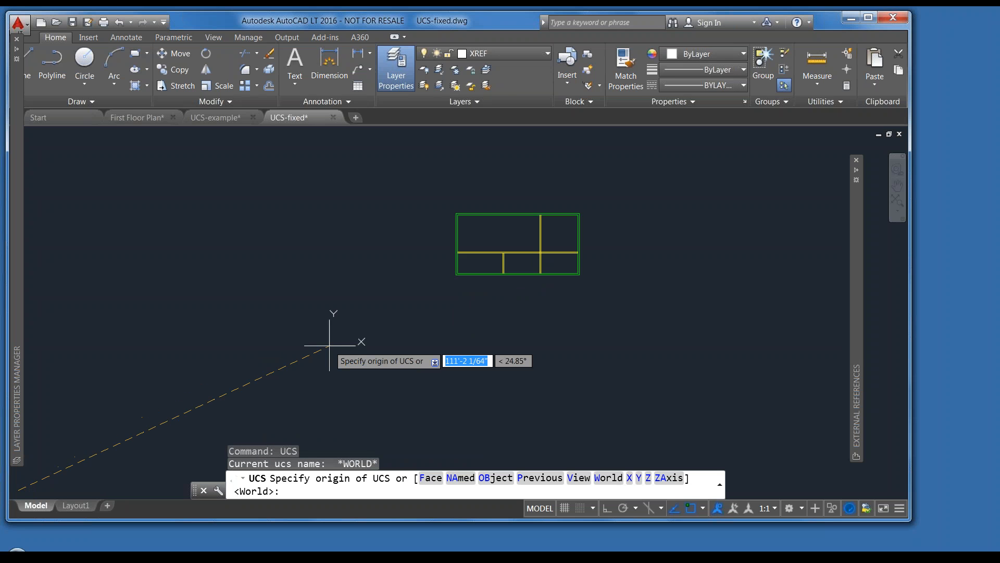
{"action": "type", "text": "w"}
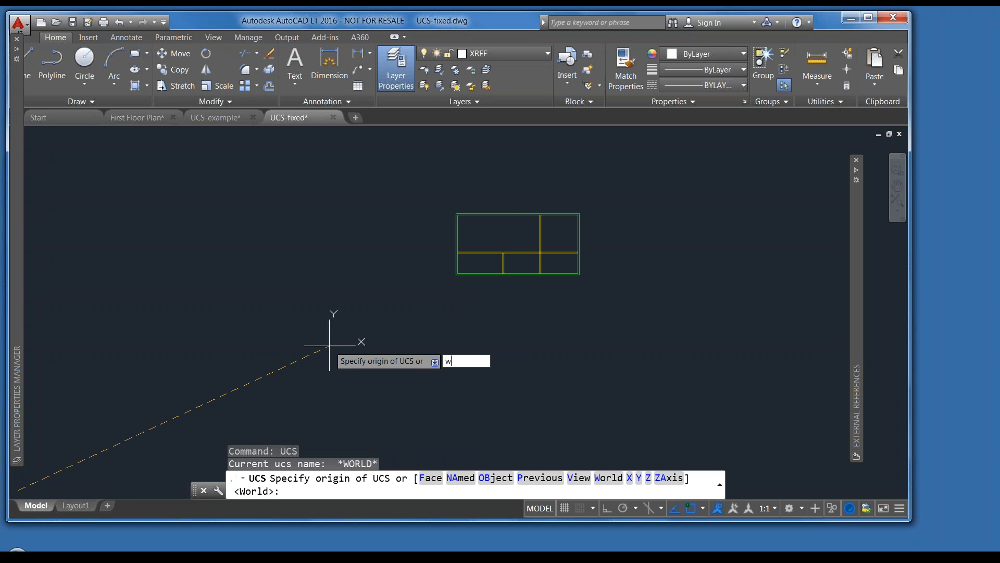
{"action": "key", "text": "Return"}
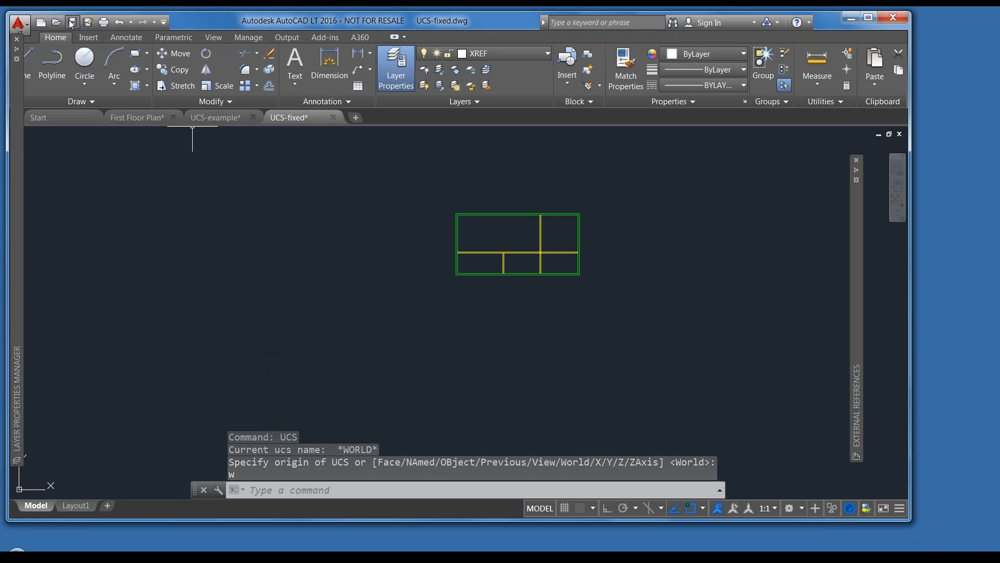
{"action": "key", "text": "ctrl+s"}
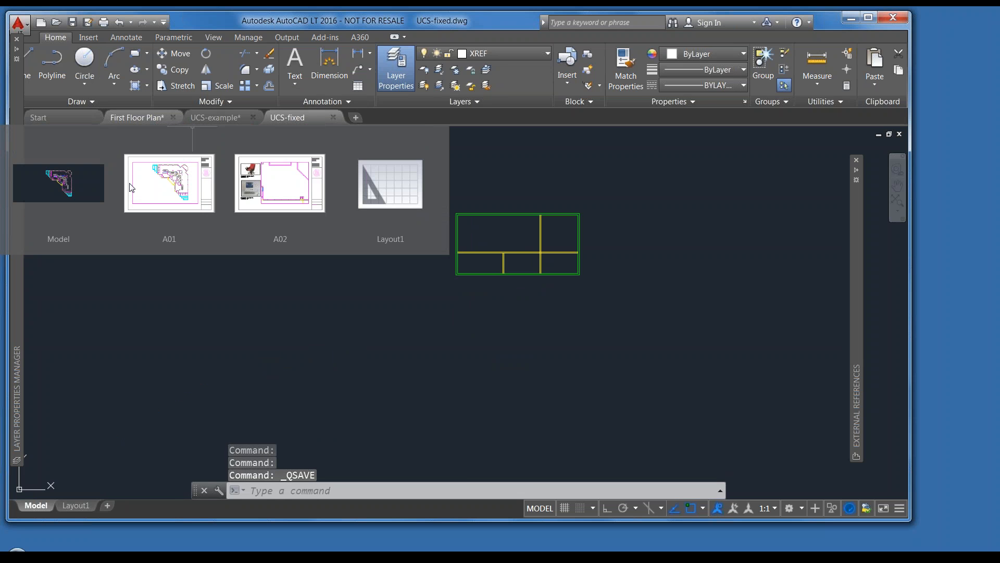
Step: Detach the UCS-example external reference from First Floor Plan.dwg
{"action": "left_click", "coordinate": [132, 118]}
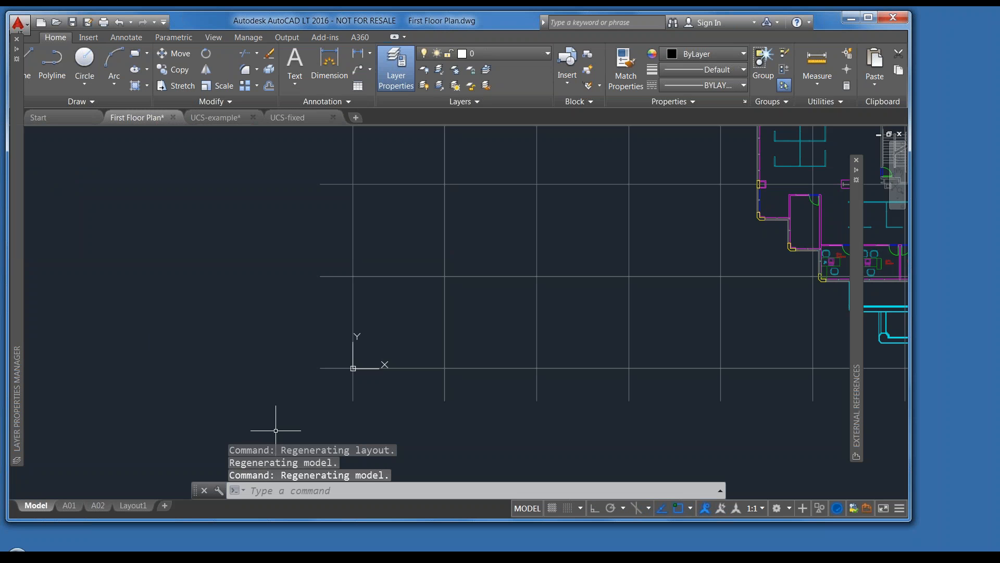
{"action": "type", "text": "xref"}
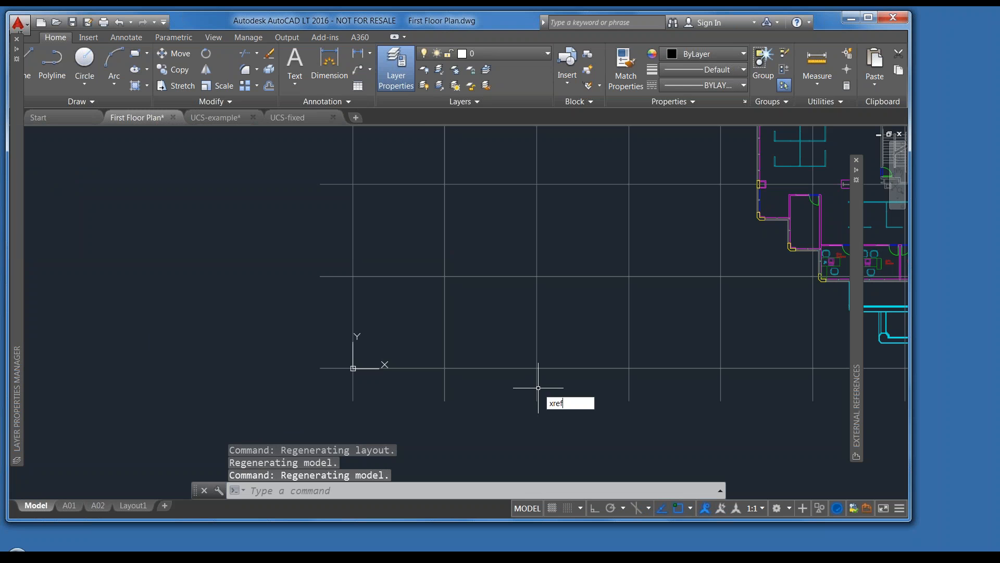
{"action": "key", "text": "Return"}
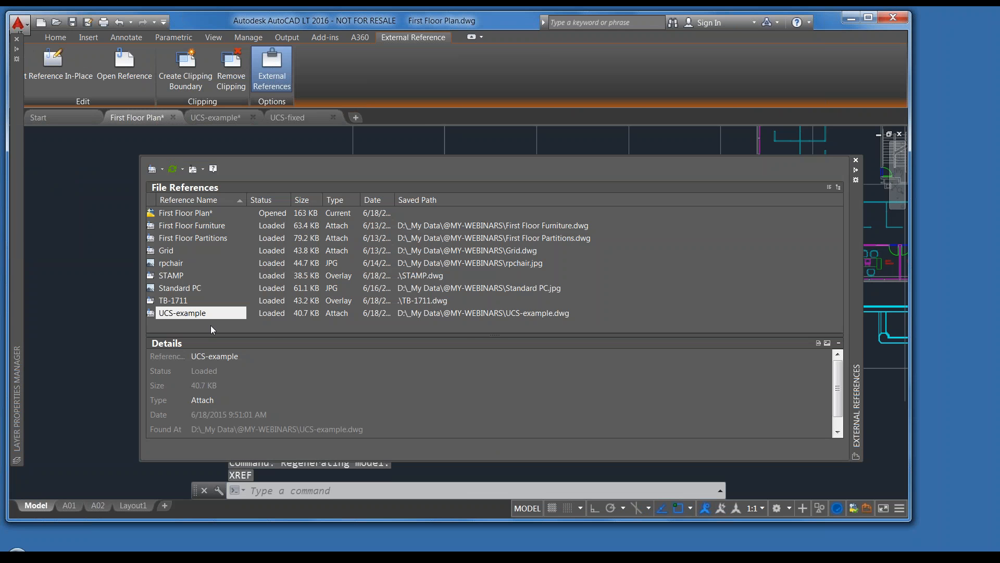
{"action": "left_click", "coordinate": [189, 314]}
{"action": "right_click", "coordinate": [188, 314]}
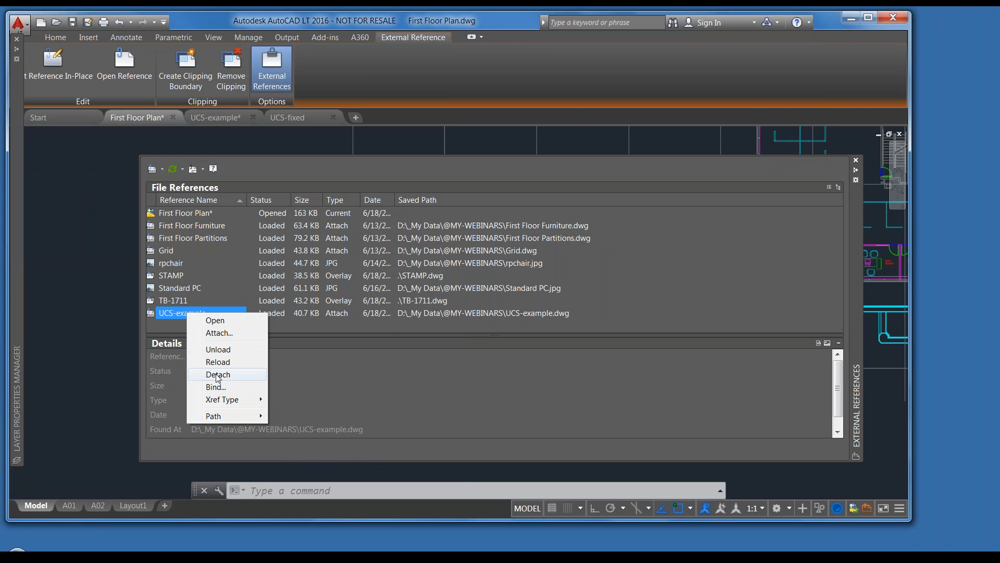
{"action": "left_click", "coordinate": [217, 375]}
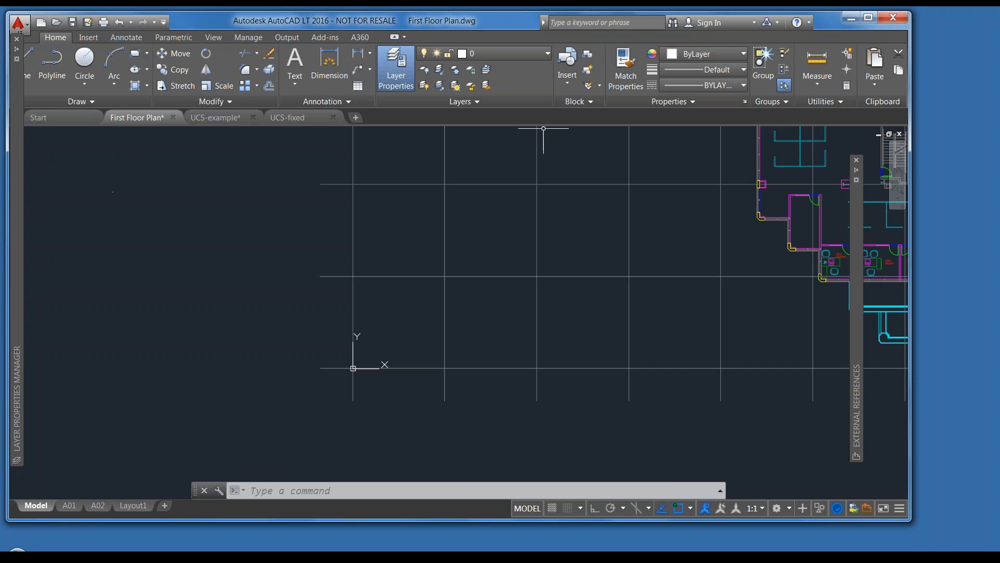
Step: Make XREF-OUTBLDG the current layer in First Floor Plan.dwg
{"action": "left_click", "coordinate": [397, 66]}
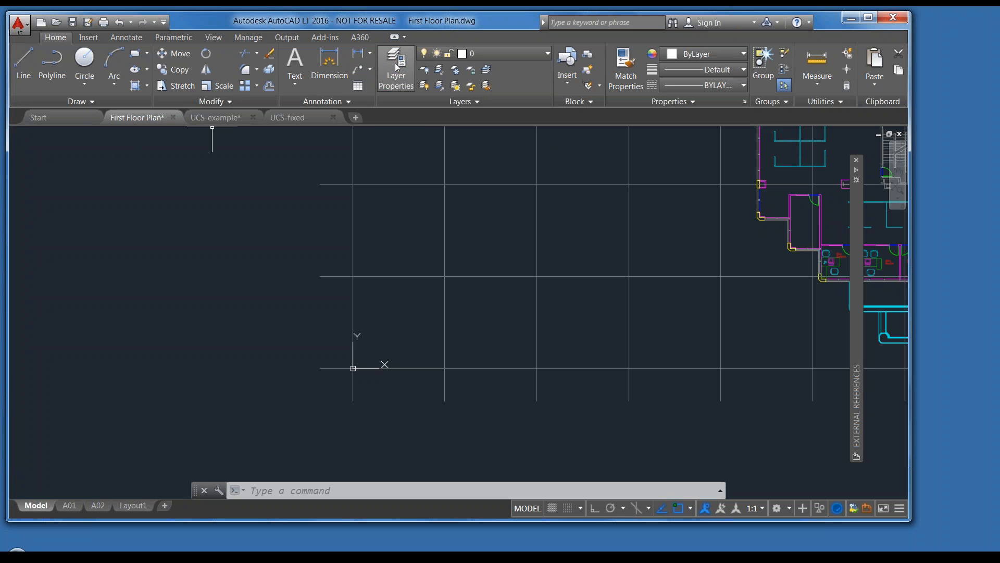
{"action": "left_click", "coordinate": [396, 66]}
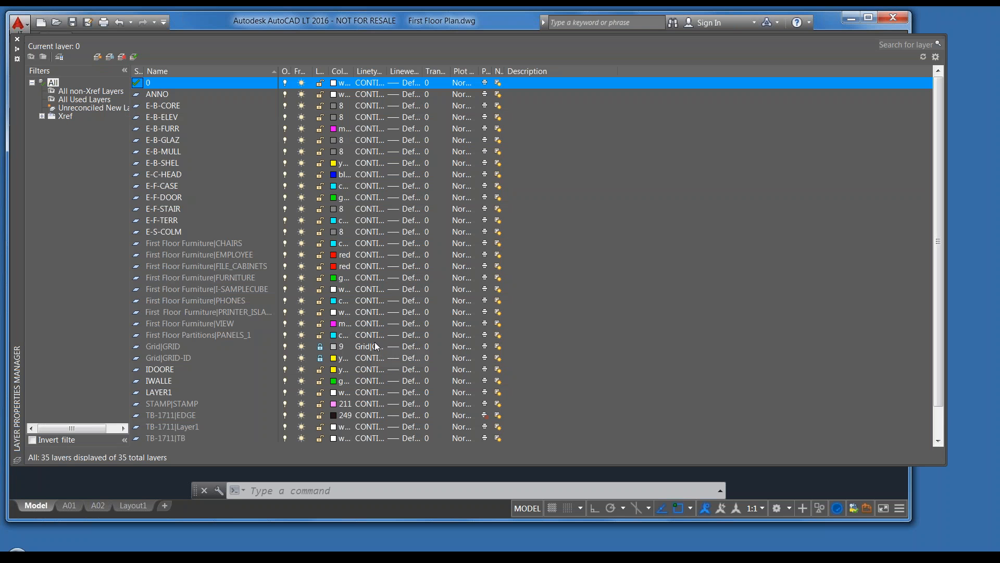
{"action": "scroll", "coordinate": [376, 346], "scroll_direction": "down", "scroll_amount": 2}
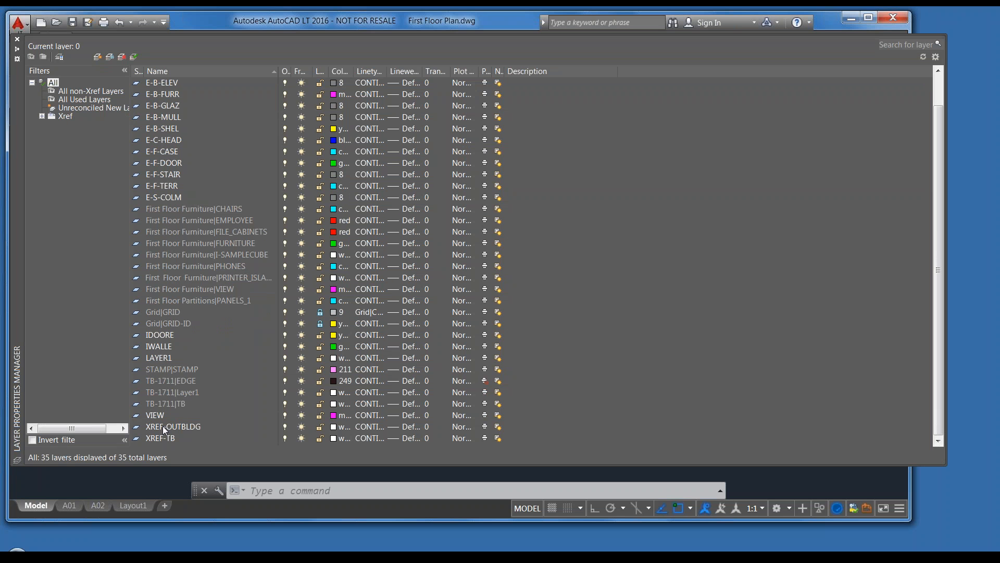
{"action": "left_click", "coordinate": [162, 426]}
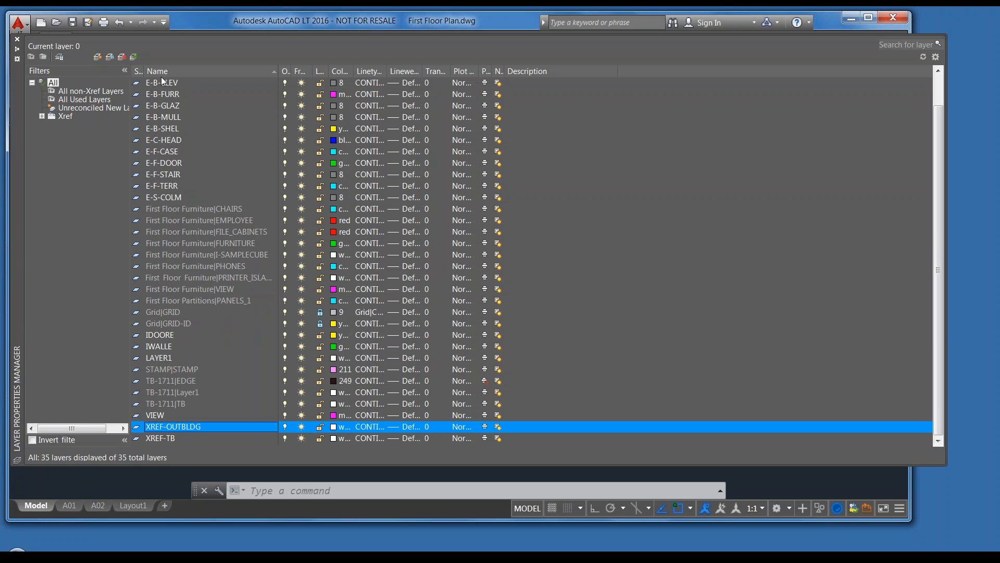
{"action": "left_click", "coordinate": [99, 57]}
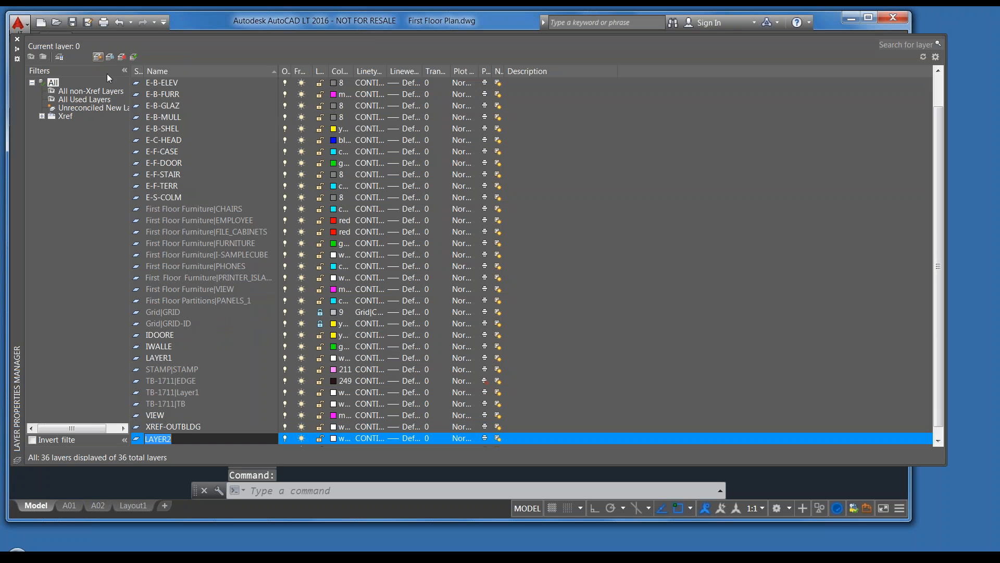
{"action": "left_click", "coordinate": [161, 426]}
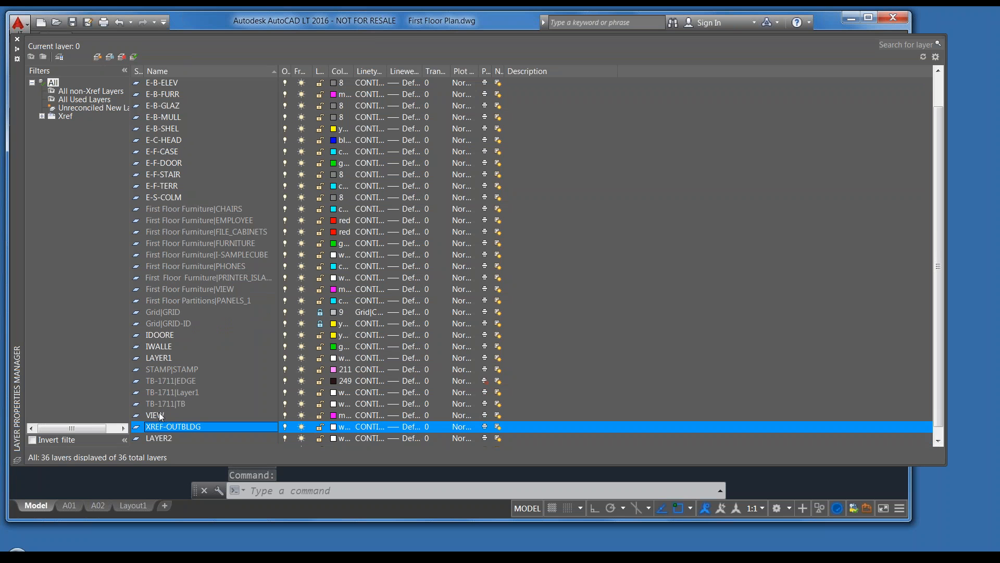
{"action": "left_click", "coordinate": [133, 57]}
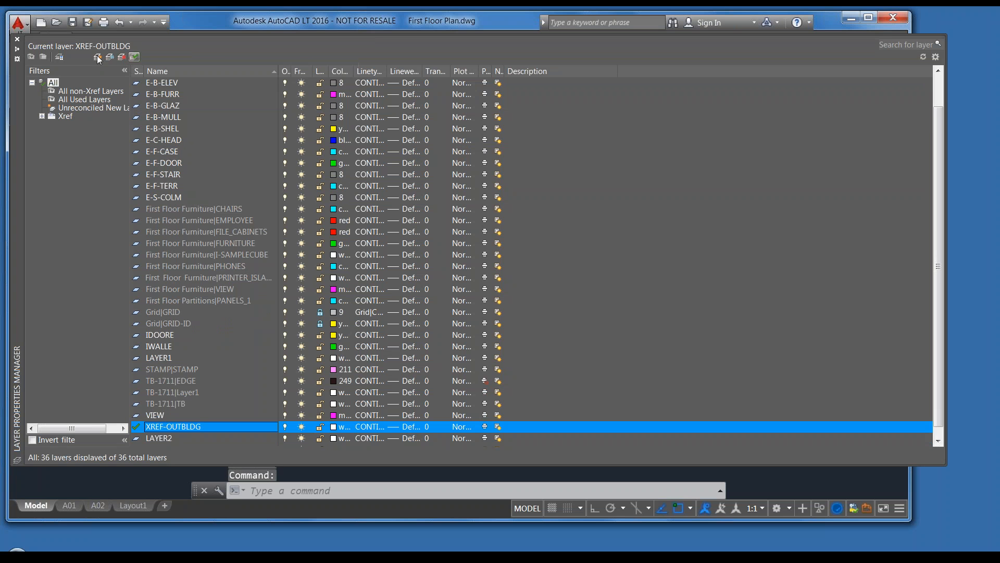
{"action": "left_click", "coordinate": [17, 50]}
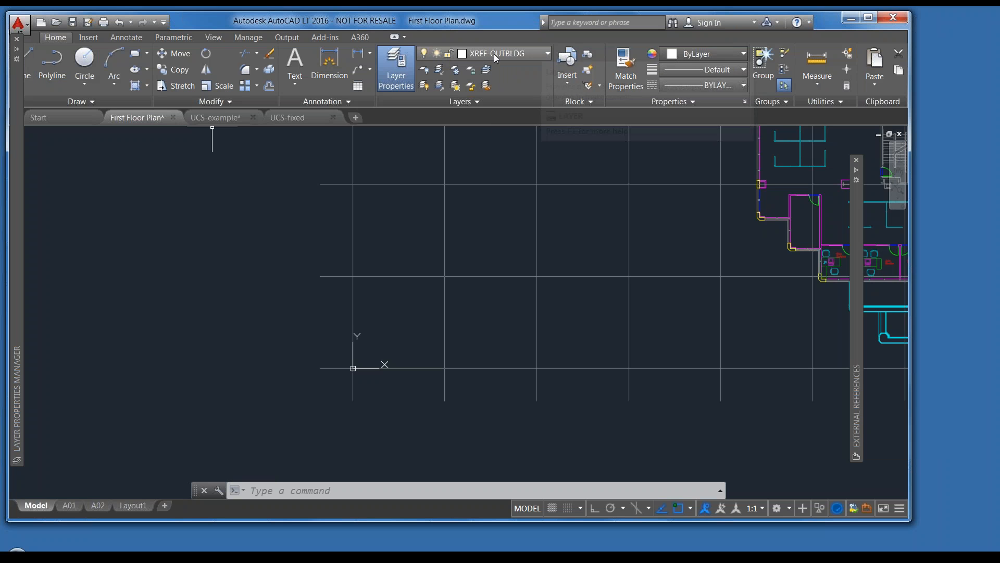
{"action": "left_click", "coordinate": [495, 317]}
{"action": "type", "text": "xe"}
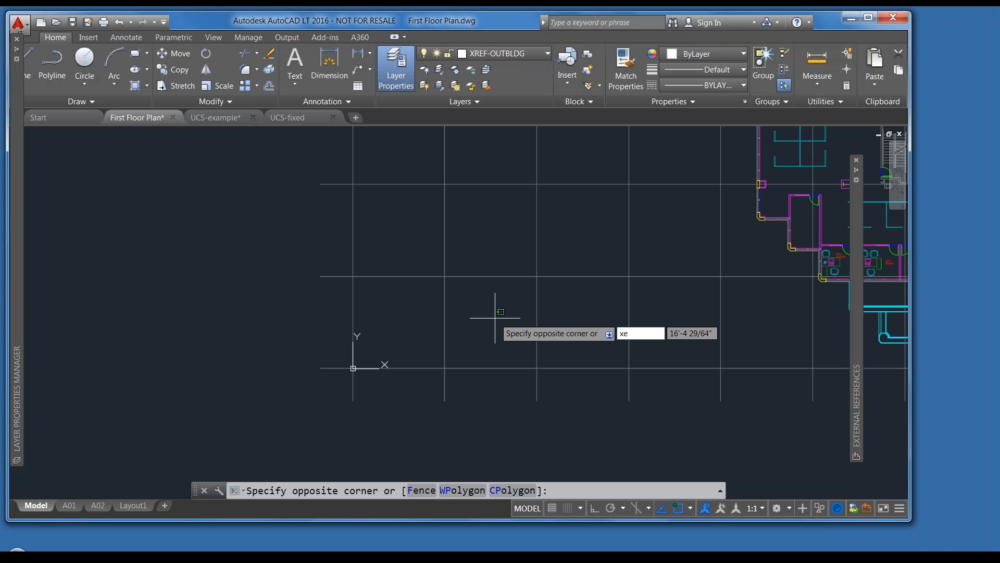
{"action": "key", "text": "BackSpace"}
{"action": "type", "text": "ref"}
{"action": "key", "text": "Return"}
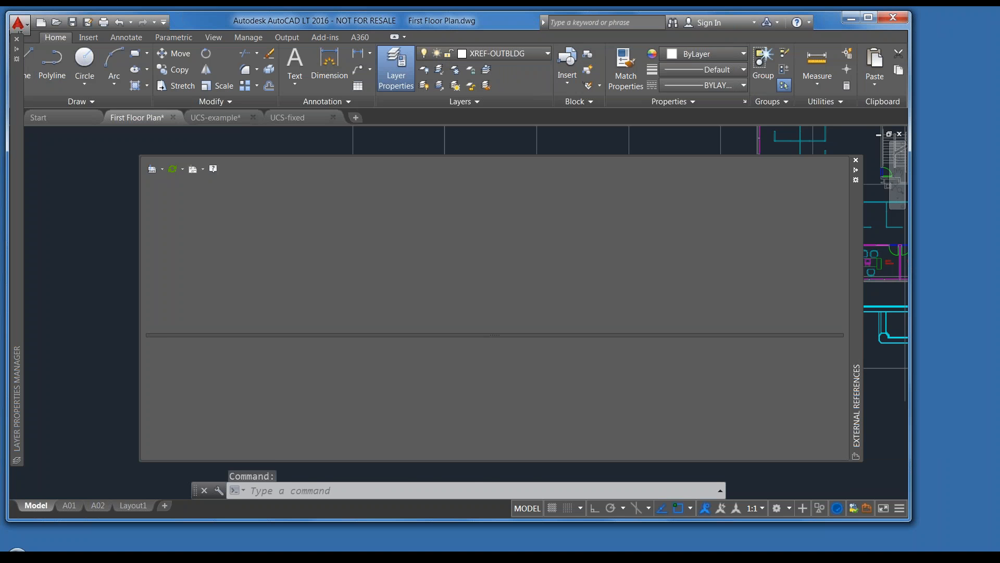
{"action": "left_click", "coordinate": [152, 170]}
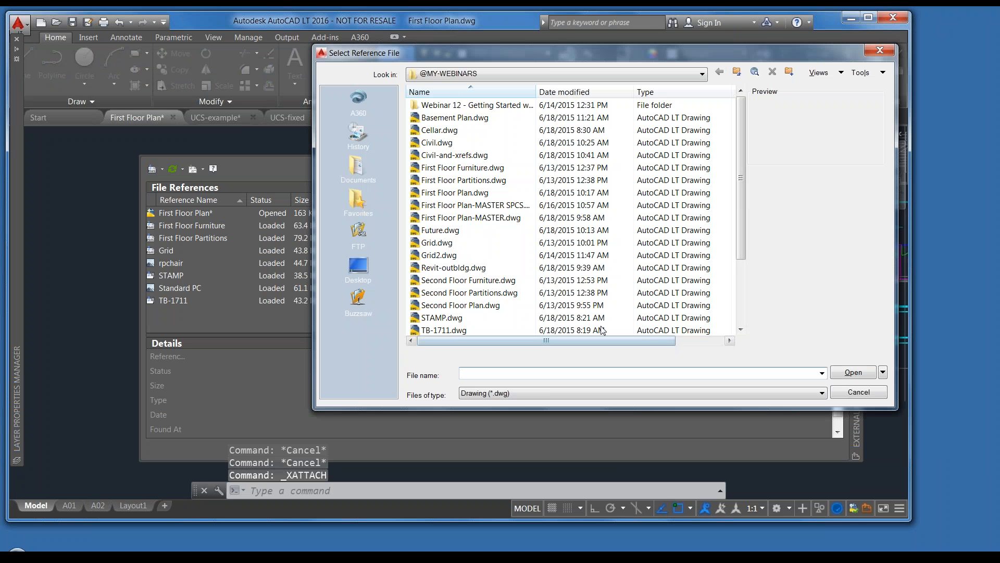
{"action": "left_click_drag", "start_coordinate": [743, 247], "coordinate": [742, 301]}
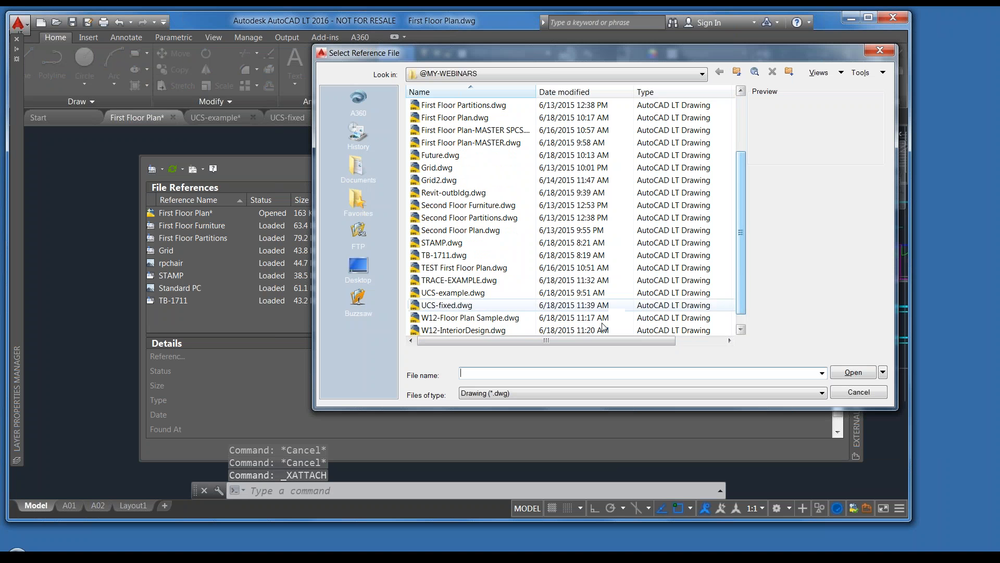
{"action": "left_click", "coordinate": [443, 307]}
{"action": "left_click", "coordinate": [842, 372]}
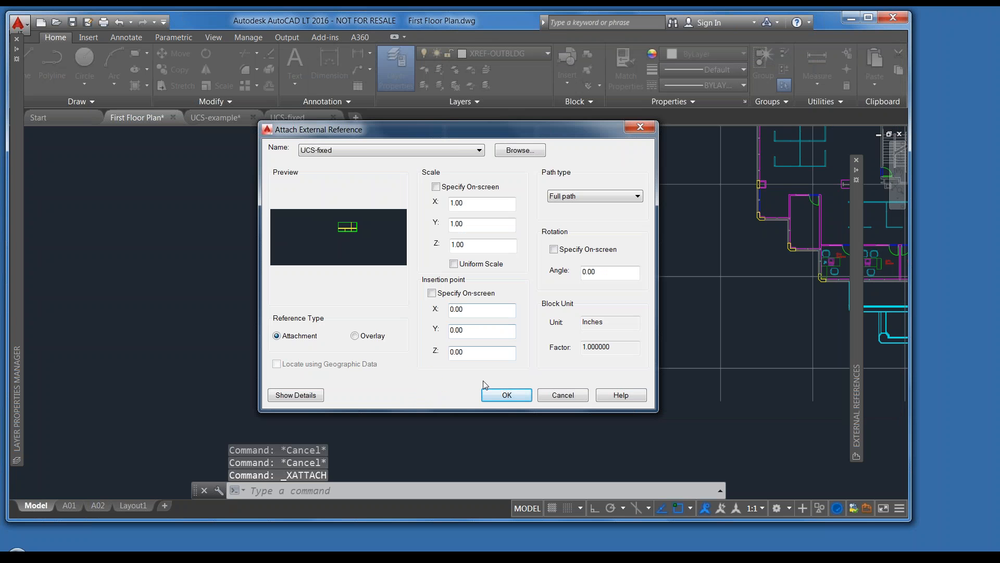
{"action": "left_click", "coordinate": [511, 400]}
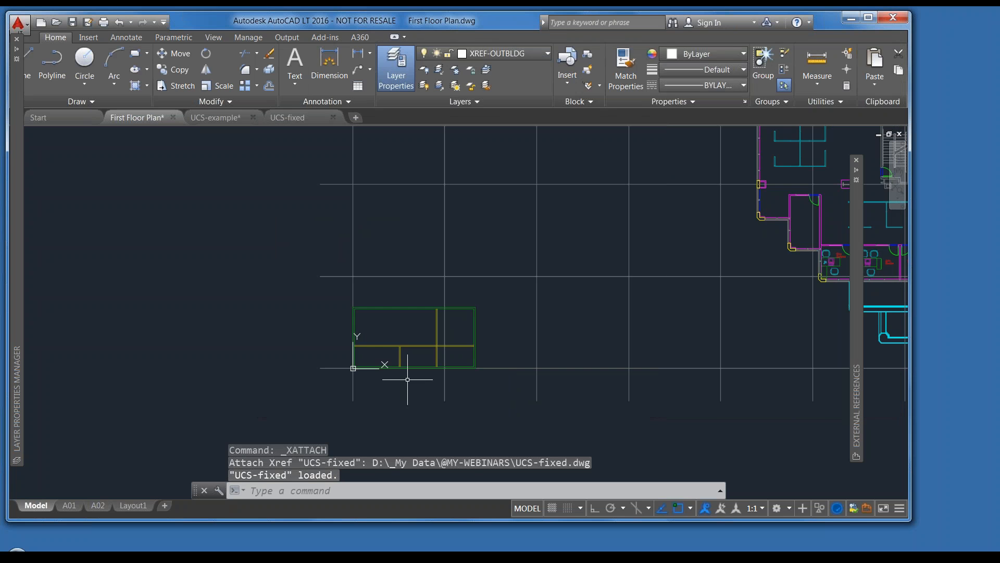
{"action": "scroll", "coordinate": [402, 402], "scroll_direction": "up", "scroll_amount": 5}
{"action": "scroll", "coordinate": [441, 397], "scroll_direction": "down", "scroll_amount": 6}
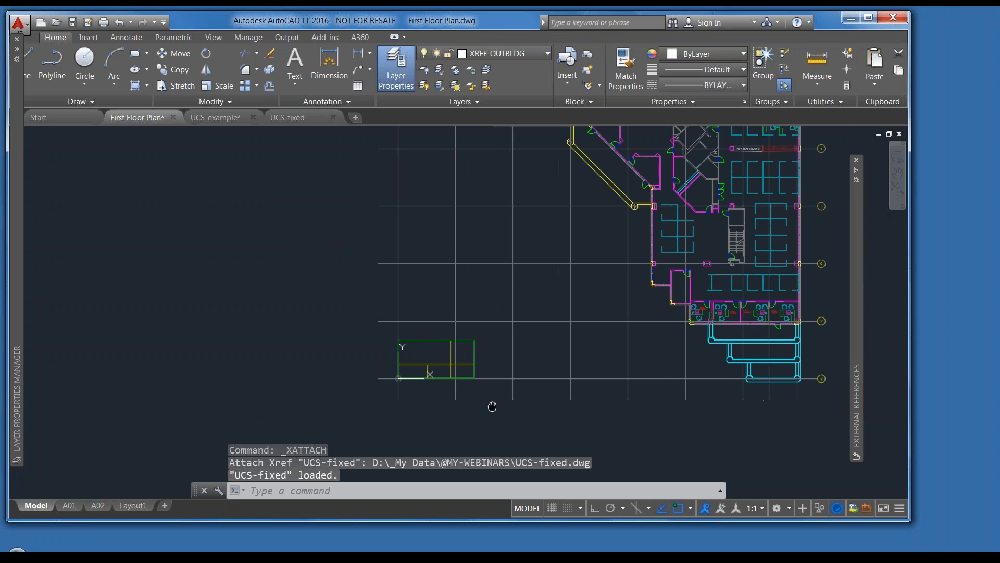
{"action": "middle_click_drag", "start_coordinate": [494, 404], "coordinate": [420, 404]}
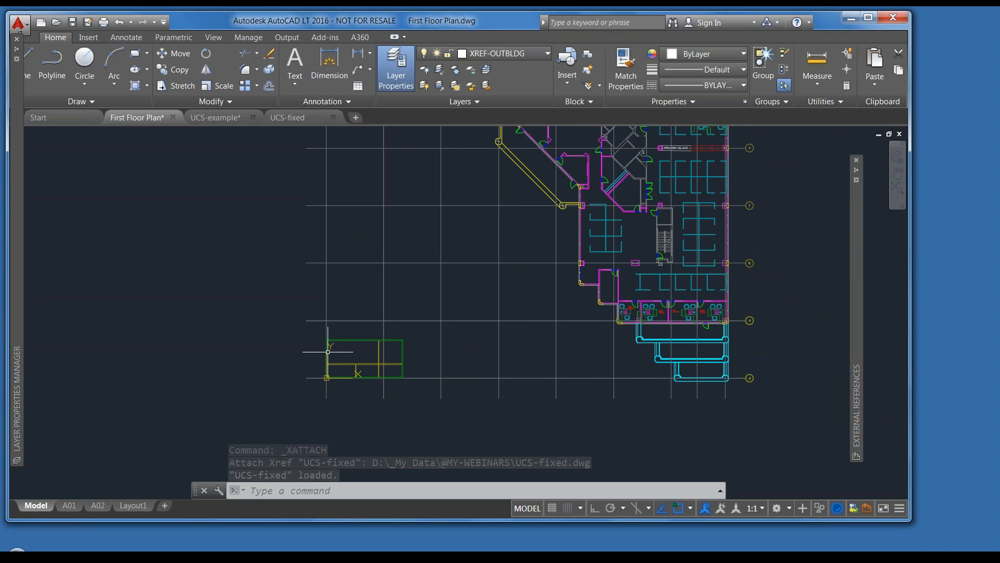
{"action": "mouse_move", "coordinate": [328, 352]}
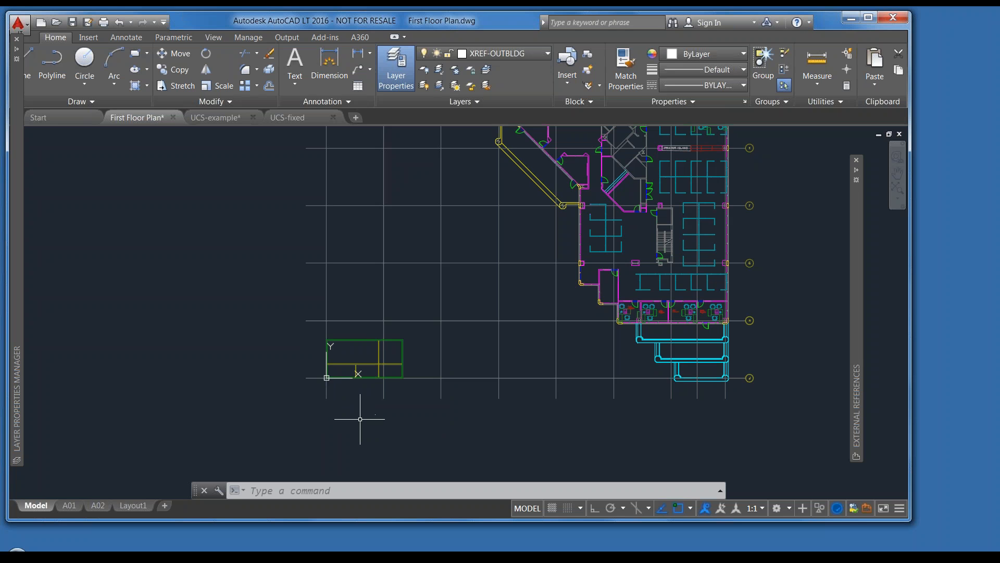
Step: Unload the UCS-fixed external reference from First Floor Plan.dwg
{"action": "type", "text": "XREF"}
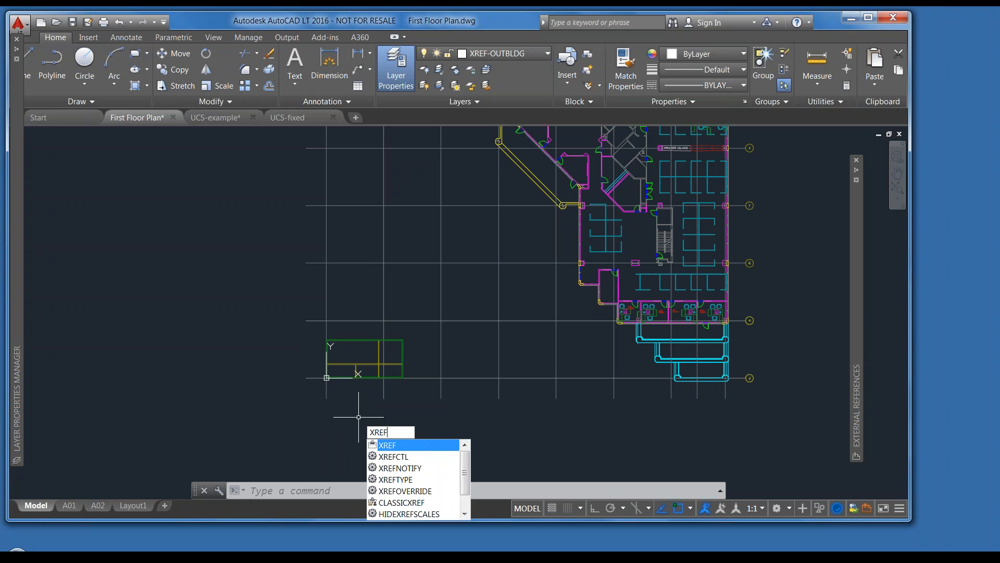
{"action": "key", "text": "Return"}
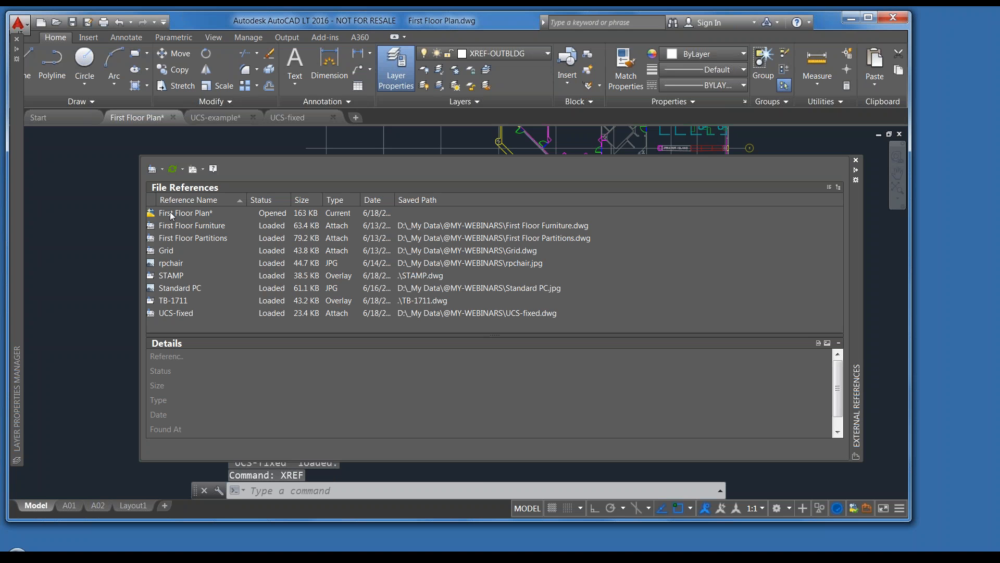
{"action": "left_click", "coordinate": [176, 312]}
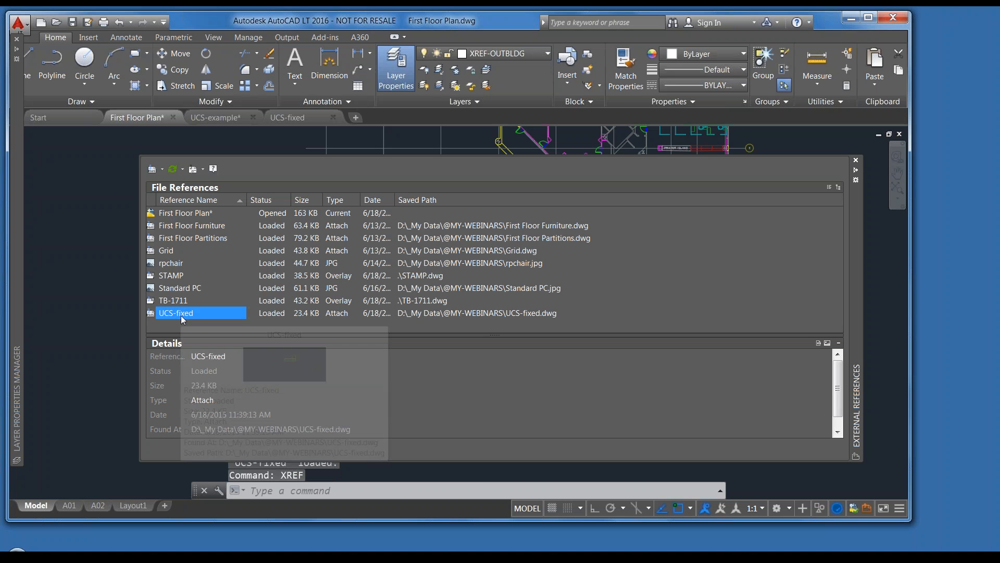
{"action": "right_click", "coordinate": [182, 316]}
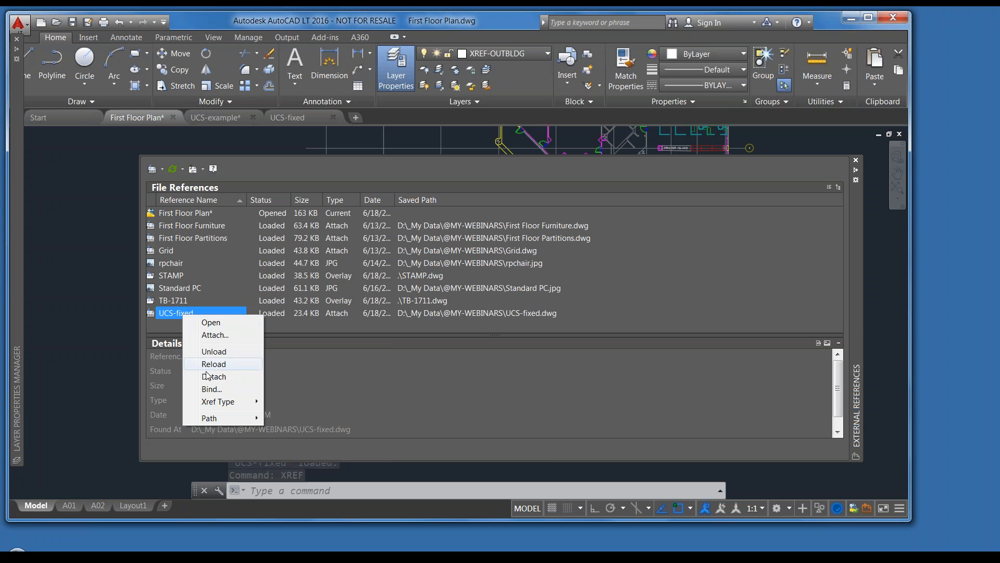
{"action": "left_click", "coordinate": [211, 354]}
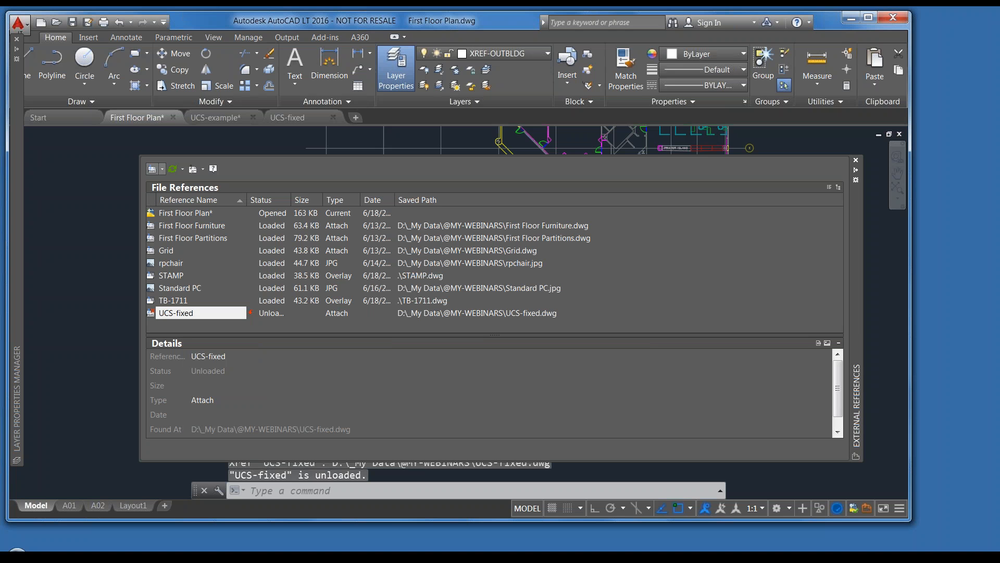
Step: Attach Revit-outbldg.dwg as an external reference, type Attachment, at insertion point 0,0,0 with scale 1 and rotation 0
{"action": "left_click", "coordinate": [152, 170]}
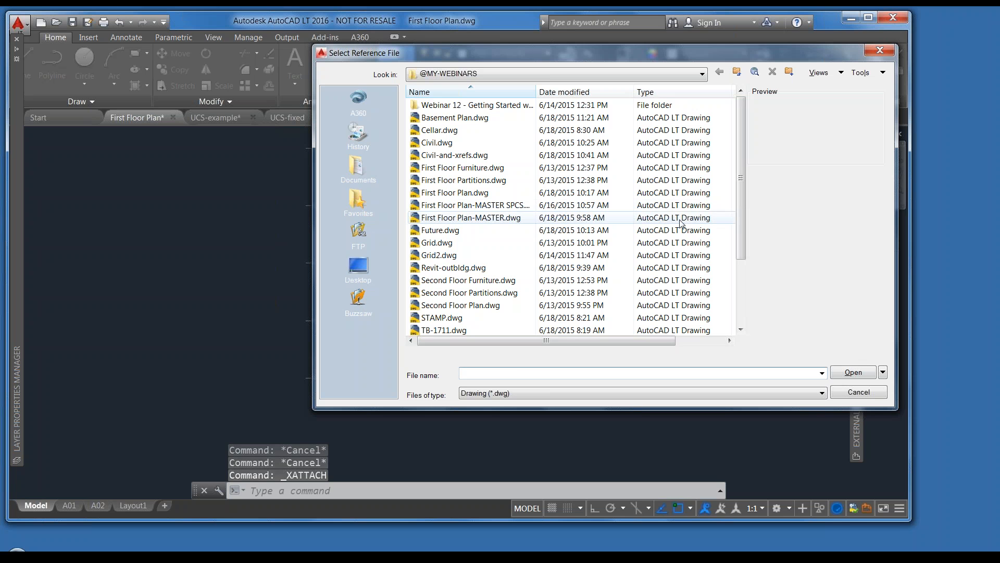
{"action": "left_click", "coordinate": [457, 268]}
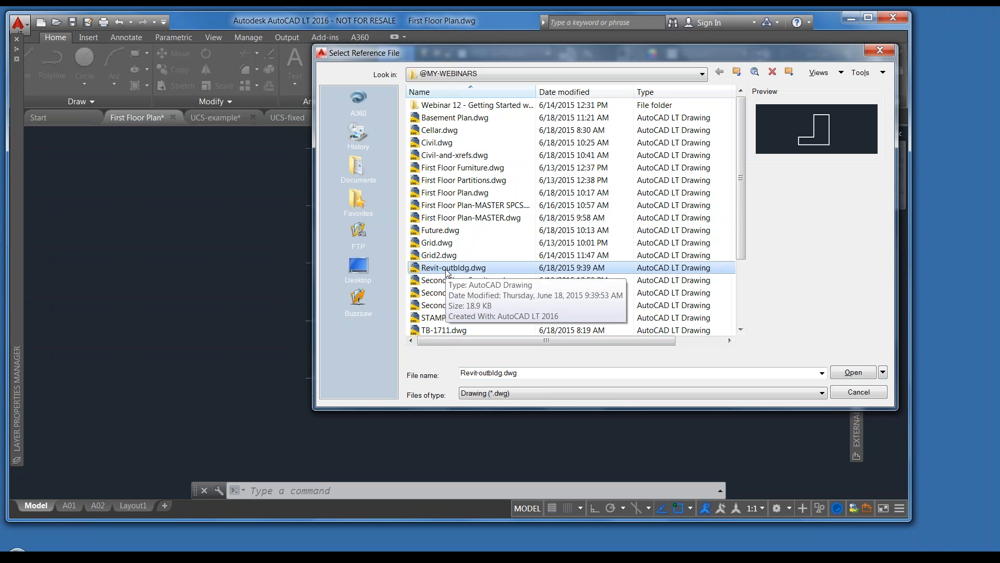
{"action": "left_click", "coordinate": [853, 373]}
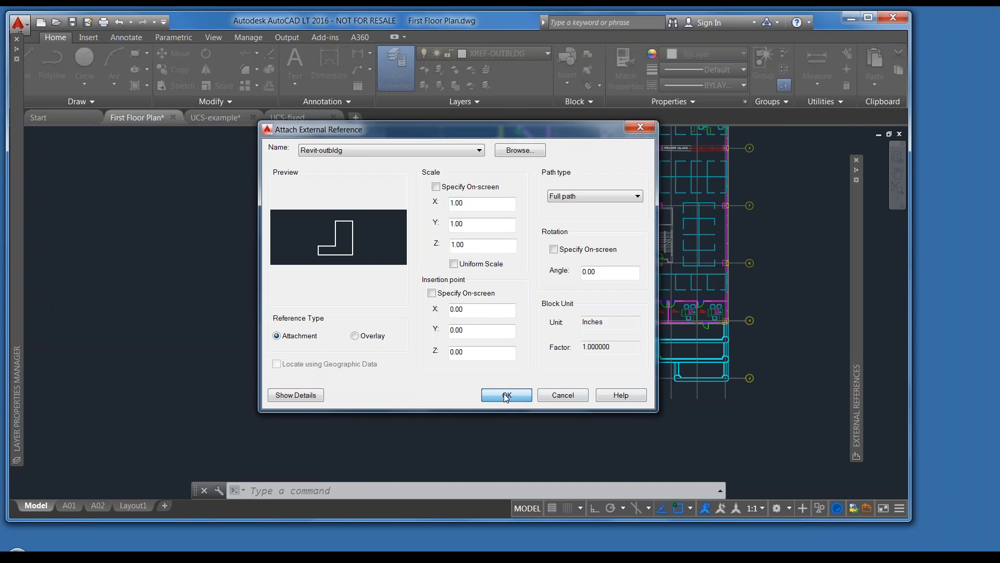
{"action": "left_click", "coordinate": [506, 396]}
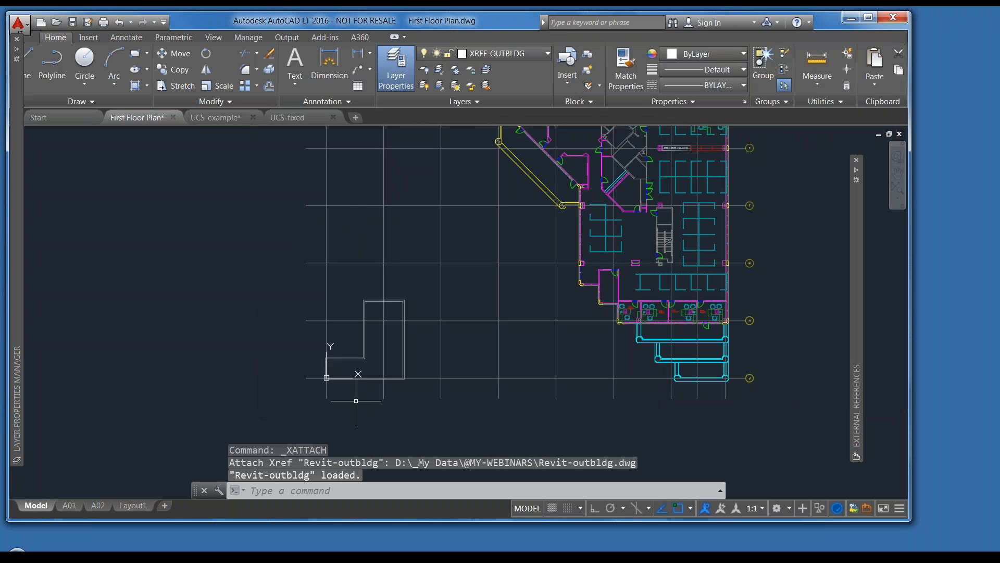
{"action": "scroll", "coordinate": [359, 401], "scroll_direction": "up", "scroll_amount": 2}
{"action": "middle_click_drag", "start_coordinate": [361, 401], "coordinate": [423, 399]}
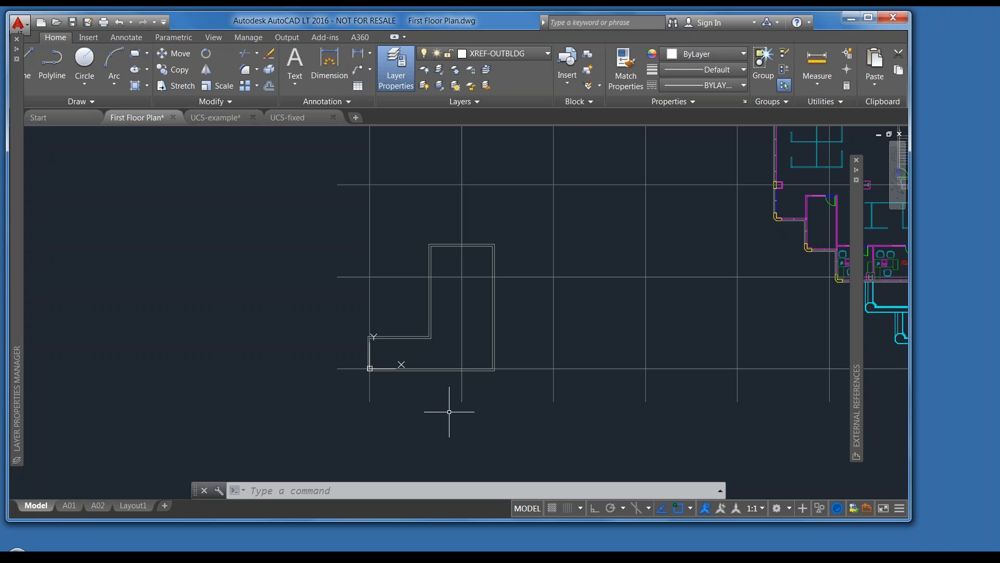
{"action": "scroll", "coordinate": [469, 384], "scroll_direction": "down", "scroll_amount": 5}
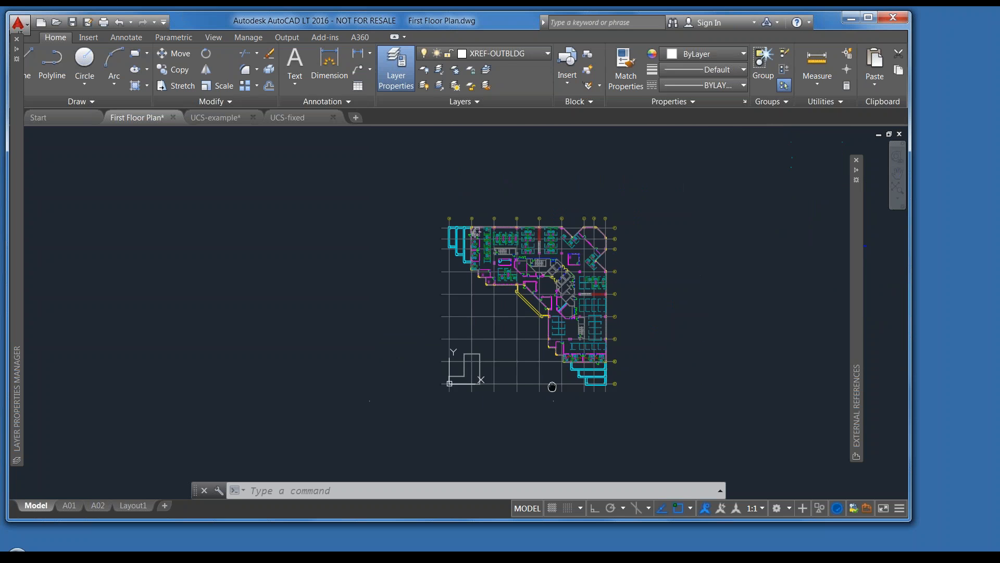
{"action": "middle_click_drag", "start_coordinate": [547, 388], "coordinate": [355, 388]}
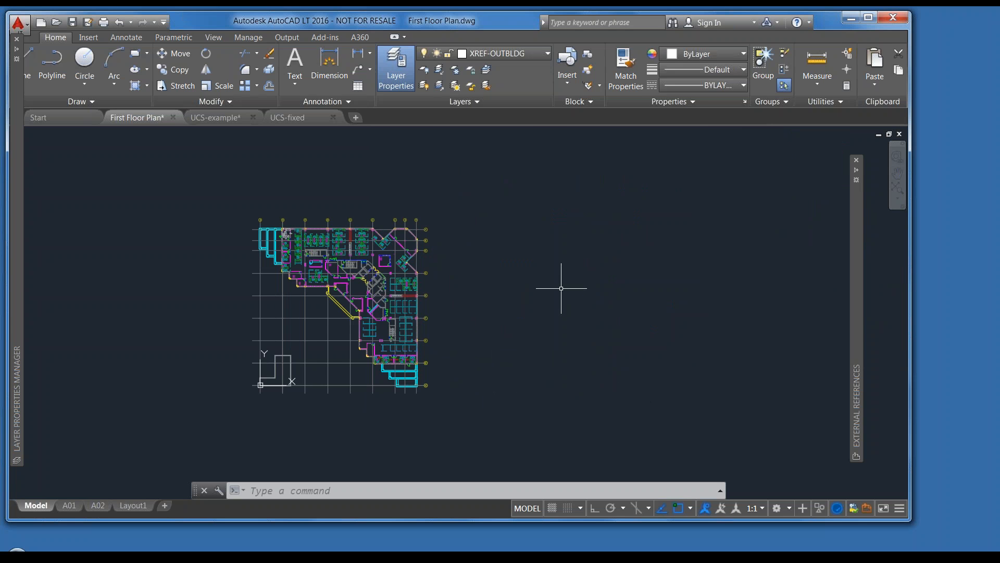
{"action": "scroll", "coordinate": [560, 288], "scroll_direction": "up", "scroll_amount": 1}
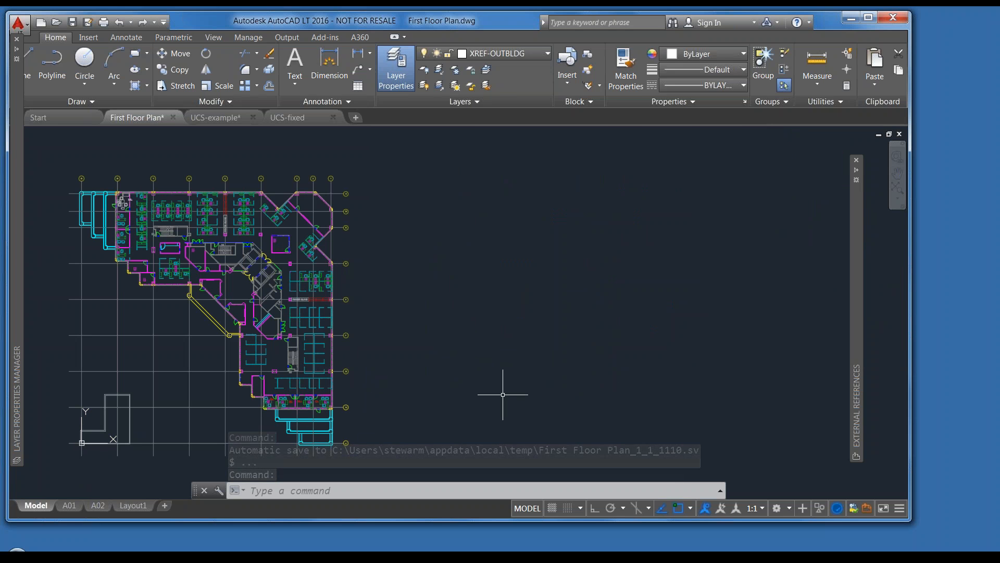
{"action": "type", "text": "xref"}
{"action": "key", "text": "Return"}
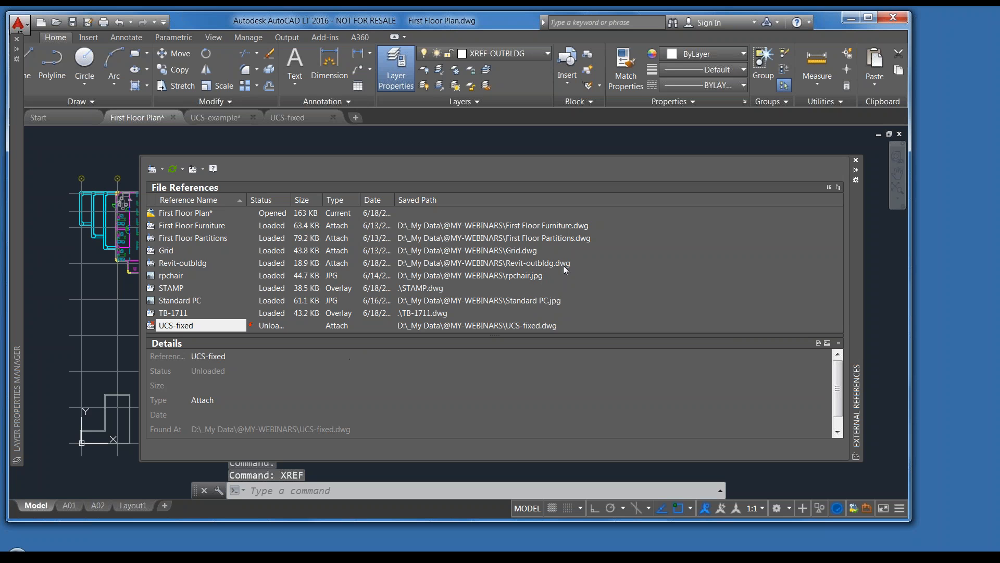
{"action": "left_click", "coordinate": [643, 275]}
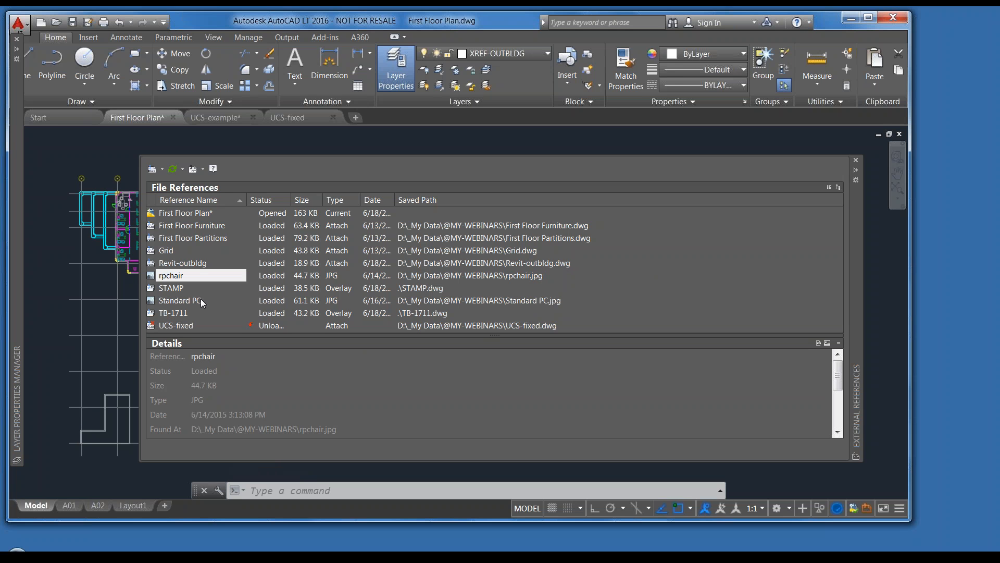
{"action": "left_click", "coordinate": [161, 169]}
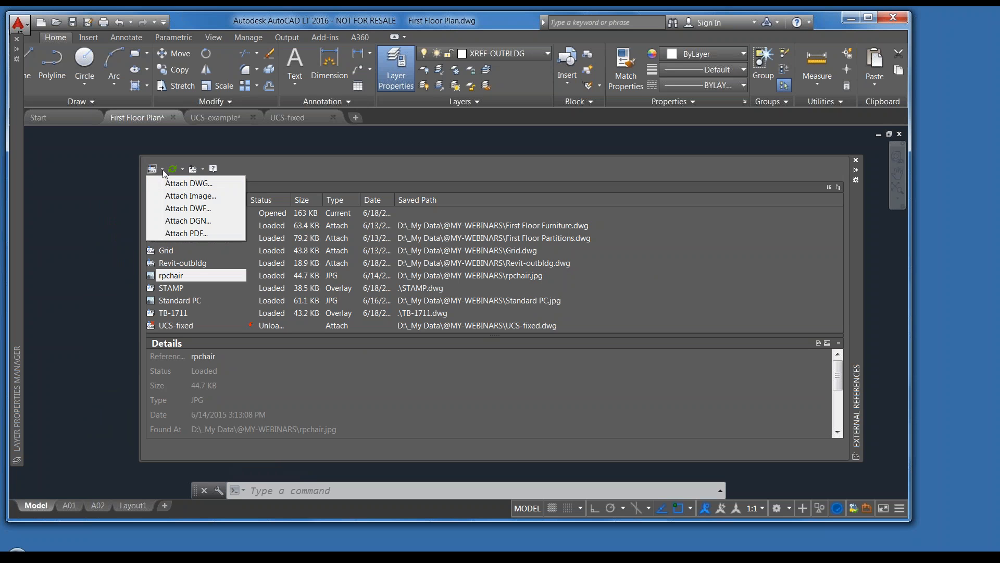
{"action": "left_click", "coordinate": [178, 186]}
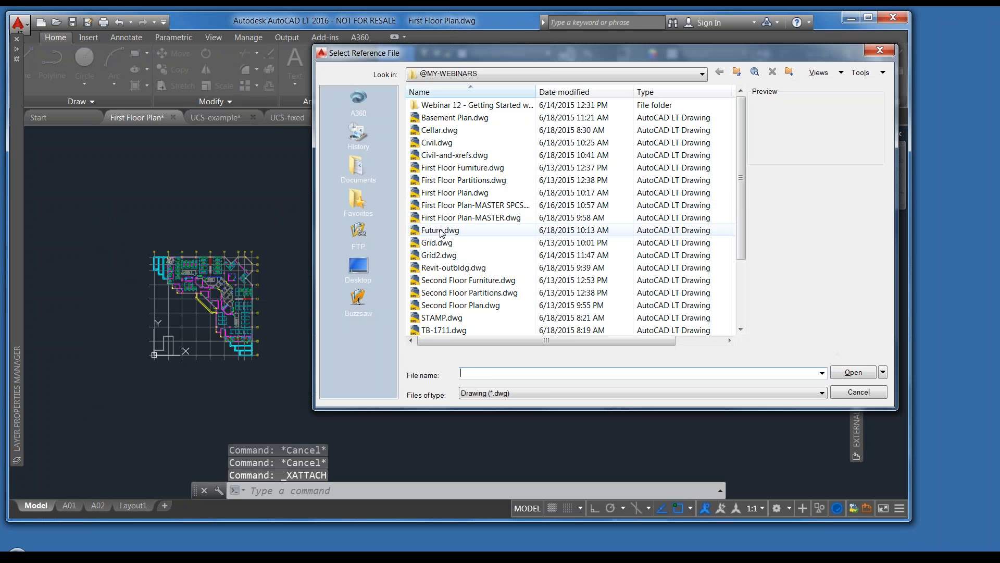
{"action": "left_click", "coordinate": [503, 230]}
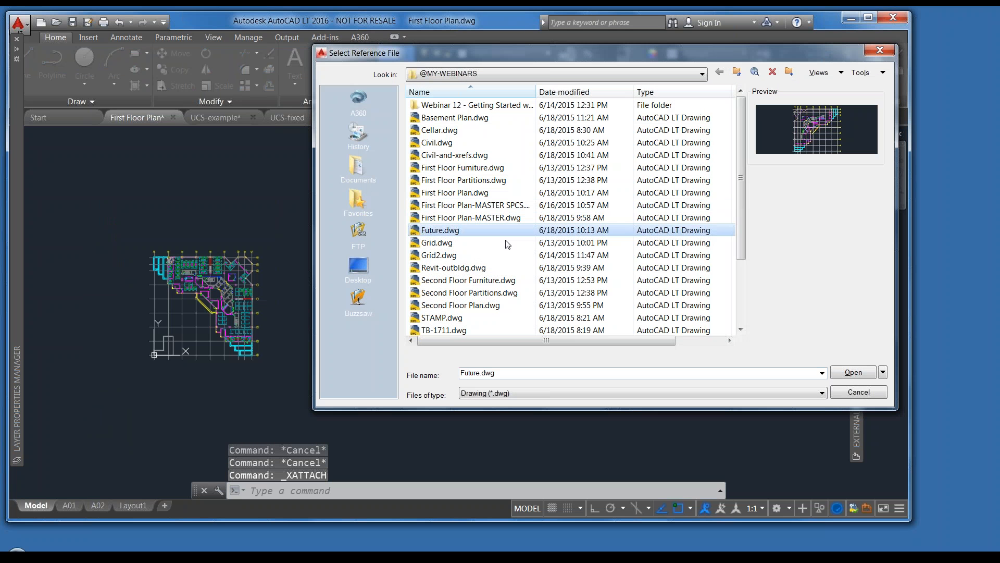
{"action": "left_click", "coordinate": [846, 373]}
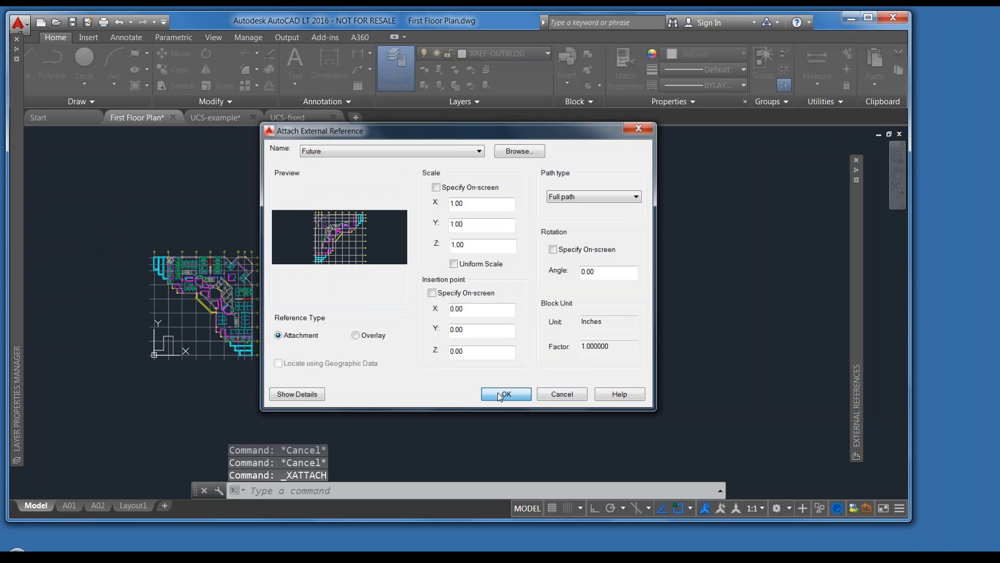
{"action": "left_click", "coordinate": [507, 397]}
{"action": "mouse_move", "coordinate": [257, 415]}
{"action": "middle_mouse_down"}
{"action": "mouse_move", "coordinate": [366, 415]}
{"action": "mouse_move", "coordinate": [429, 397]}
{"action": "mouse_move", "coordinate": [433, 422]}
{"action": "mouse_move", "coordinate": [435, 393]}
{"action": "mouse_move", "coordinate": [437, 414]}
{"action": "middle_mouse_up"}
{"action": "scroll", "coordinate": [429, 396], "scroll_direction": "up", "scroll_amount": 2}
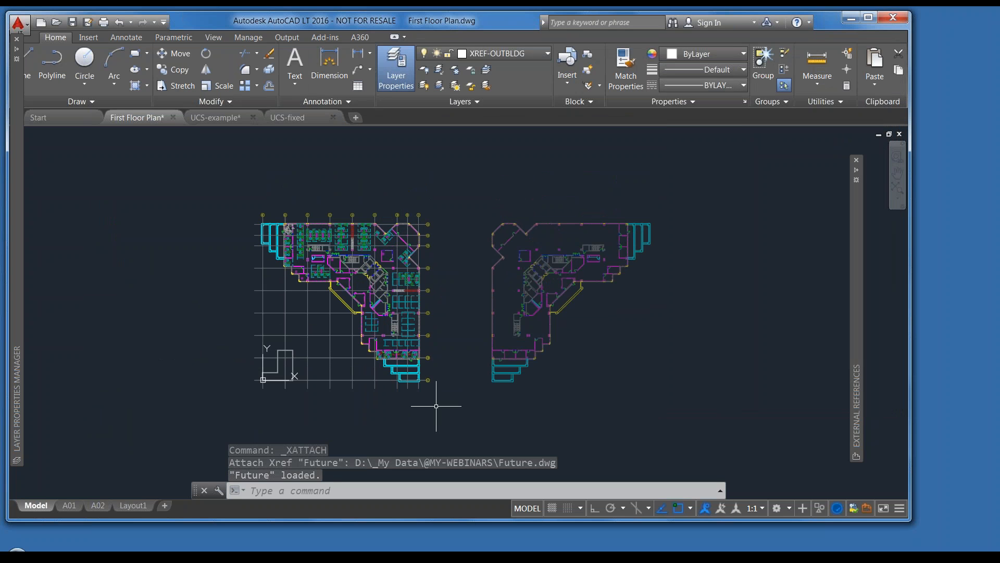
{"action": "scroll", "coordinate": [436, 405], "scroll_direction": "up", "scroll_amount": 2}
{"action": "scroll", "coordinate": [436, 403], "scroll_direction": "down", "scroll_amount": 2}
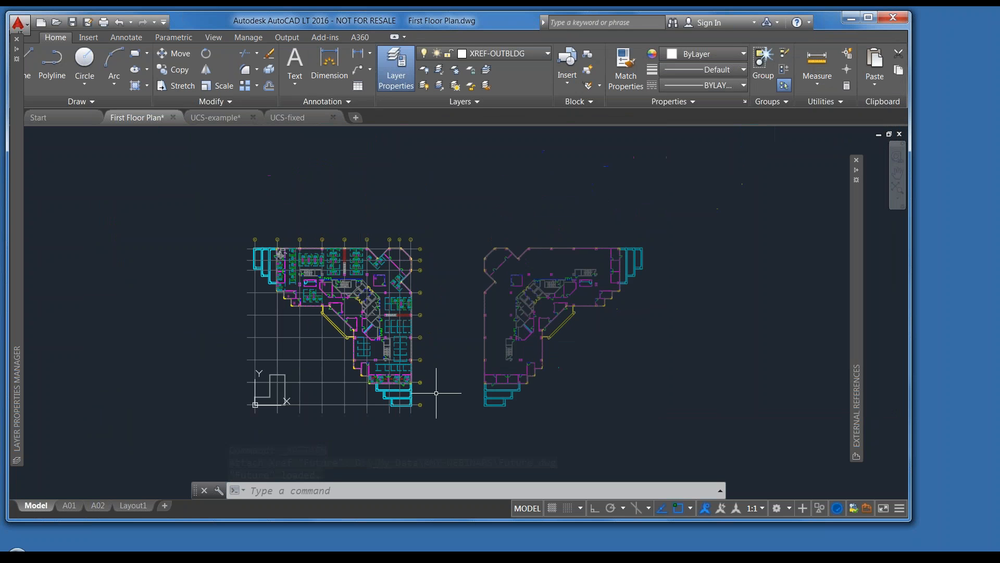
{"action": "scroll", "coordinate": [436, 392], "scroll_direction": "up", "scroll_amount": 2}
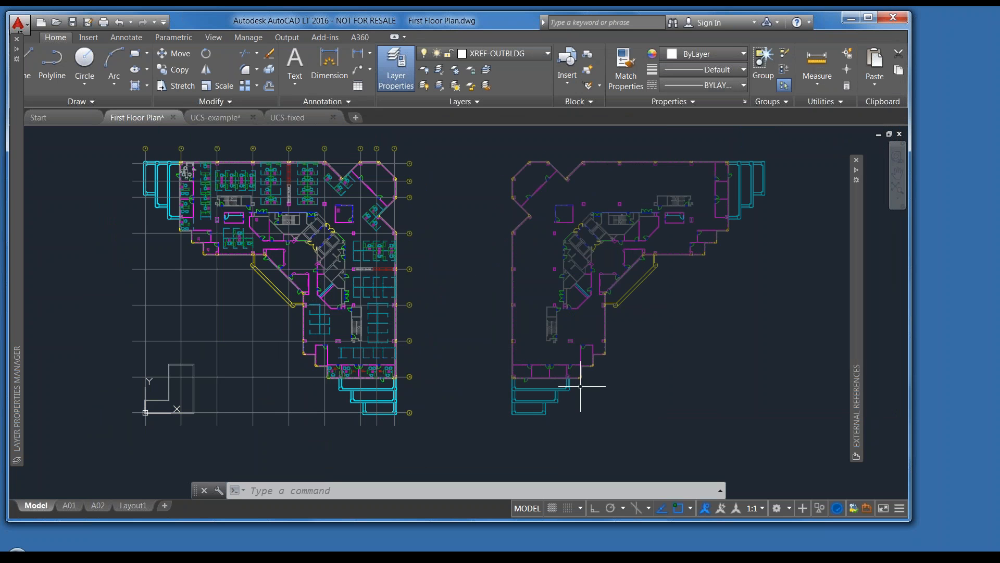
Step: Open the Future external reference as its own drawing from the floor plan and display its list of external references
{"action": "left_click", "coordinate": [651, 311]}
{"action": "left_click", "coordinate": [594, 244]}
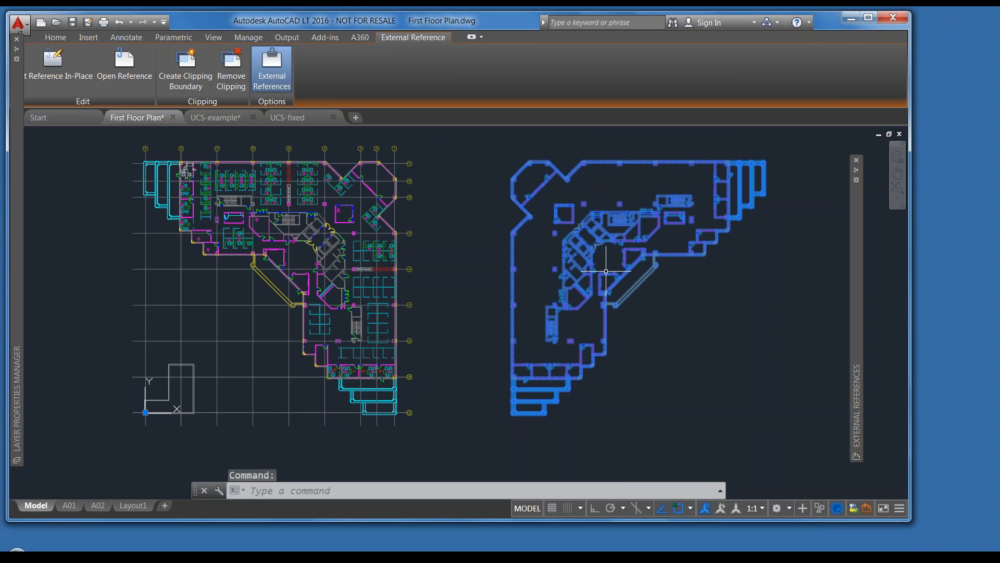
{"action": "left_click", "coordinate": [124, 66]}
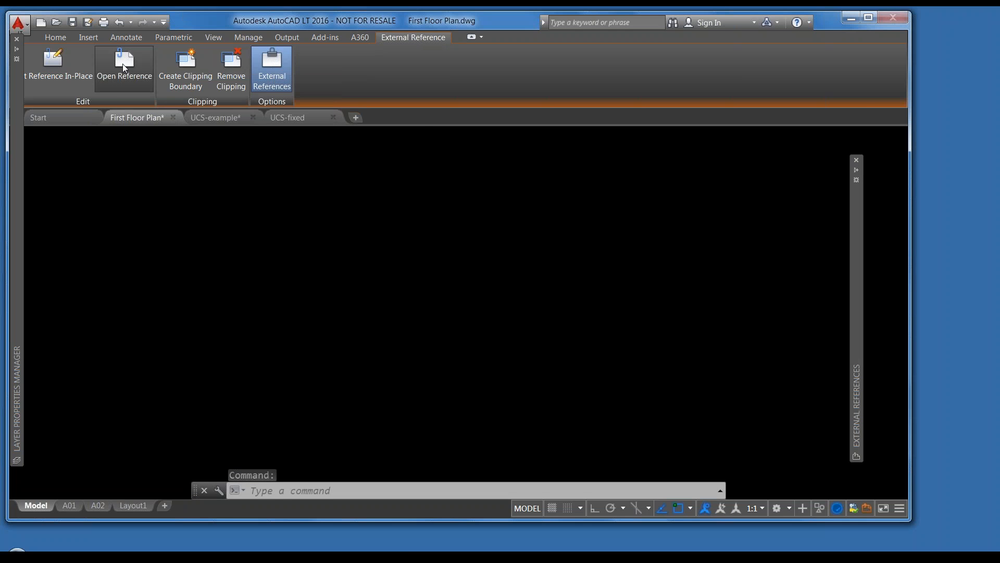
{"action": "type", "text": "xr"}
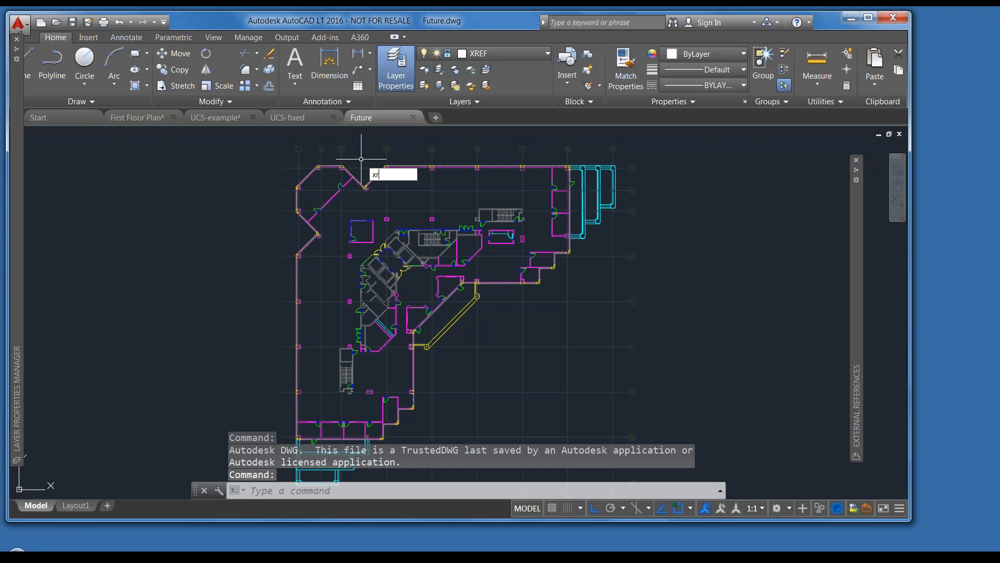
{"action": "key", "text": "Return"}
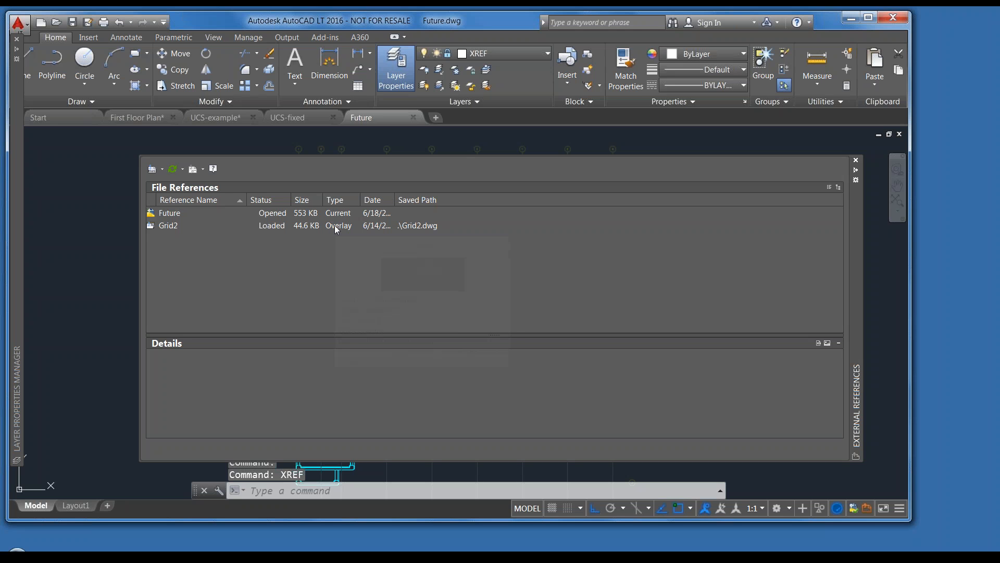
Step: Change the Grid2 reference type in Future.dwg to Attach and save the drawing
{"action": "mouse_move", "coordinate": [334, 225]}
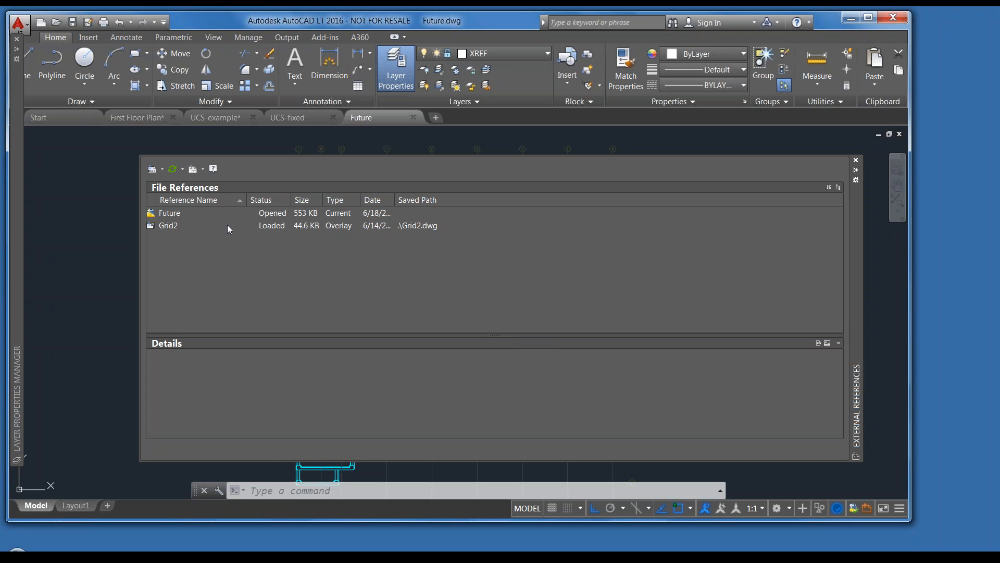
{"action": "left_click", "coordinate": [172, 227]}
{"action": "mouse_move", "coordinate": [176, 229]}
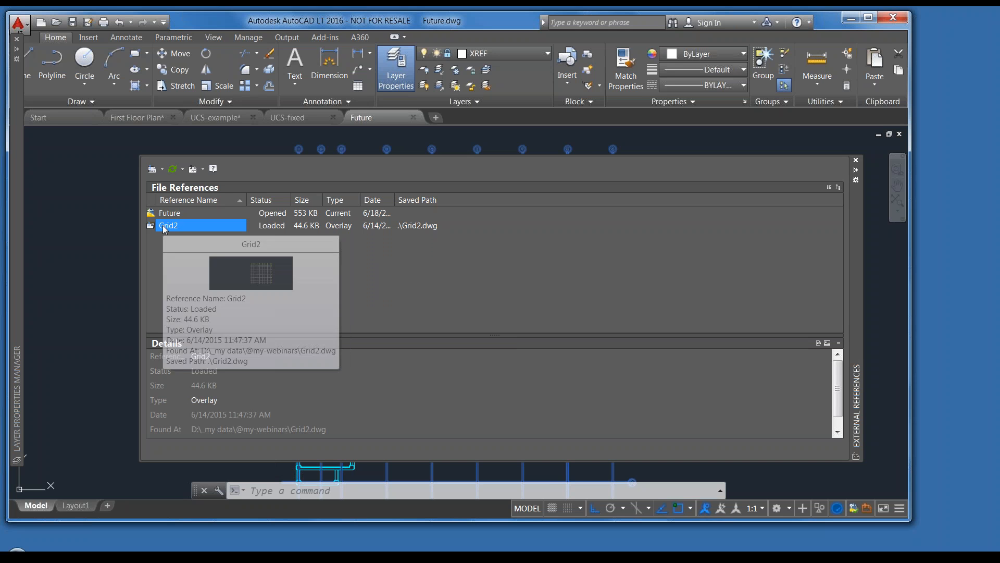
{"action": "left_click", "coordinate": [201, 401]}
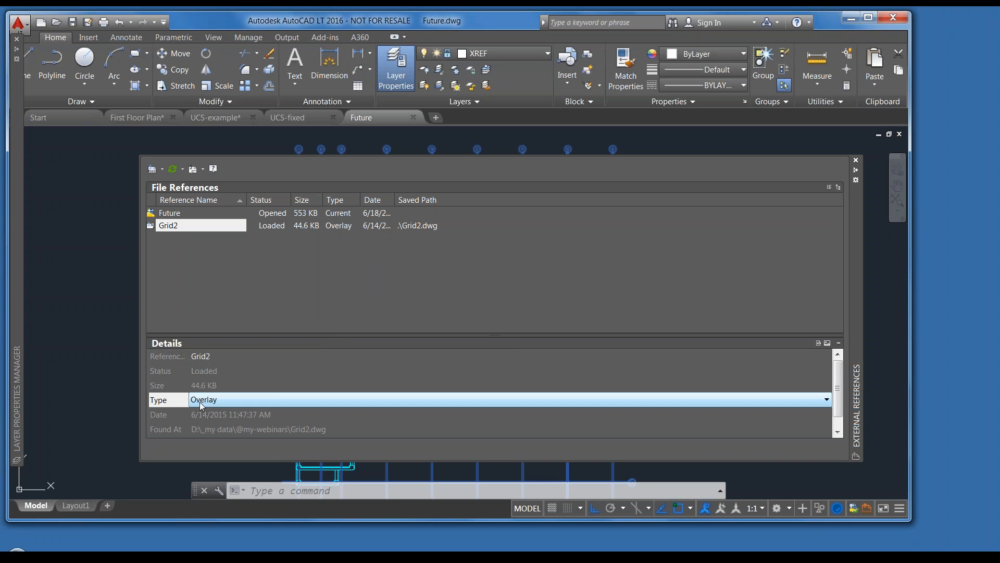
{"action": "left_click", "coordinate": [827, 399]}
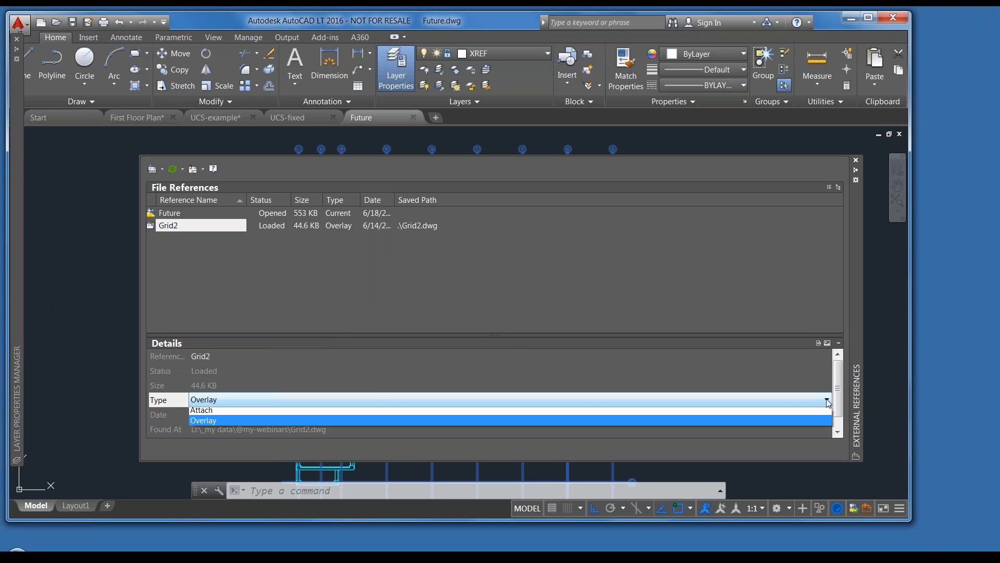
{"action": "left_click", "coordinate": [208, 414]}
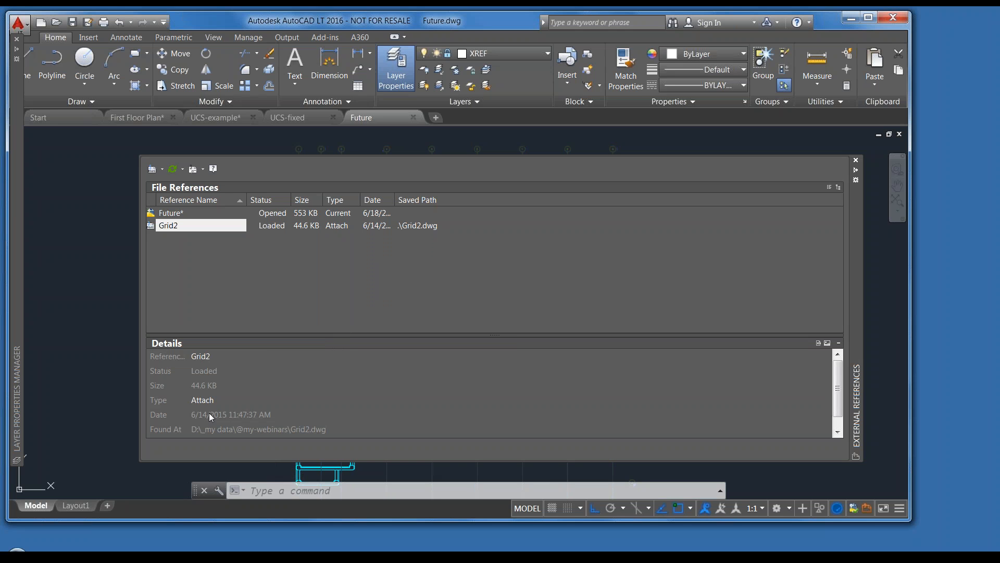
{"action": "left_click", "coordinate": [857, 171]}
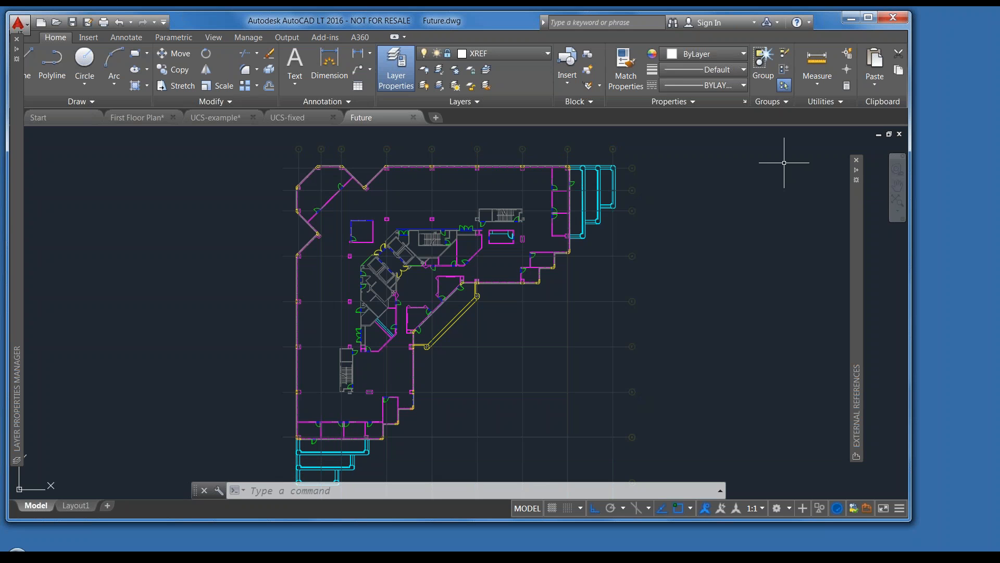
{"action": "left_click", "coordinate": [74, 23]}
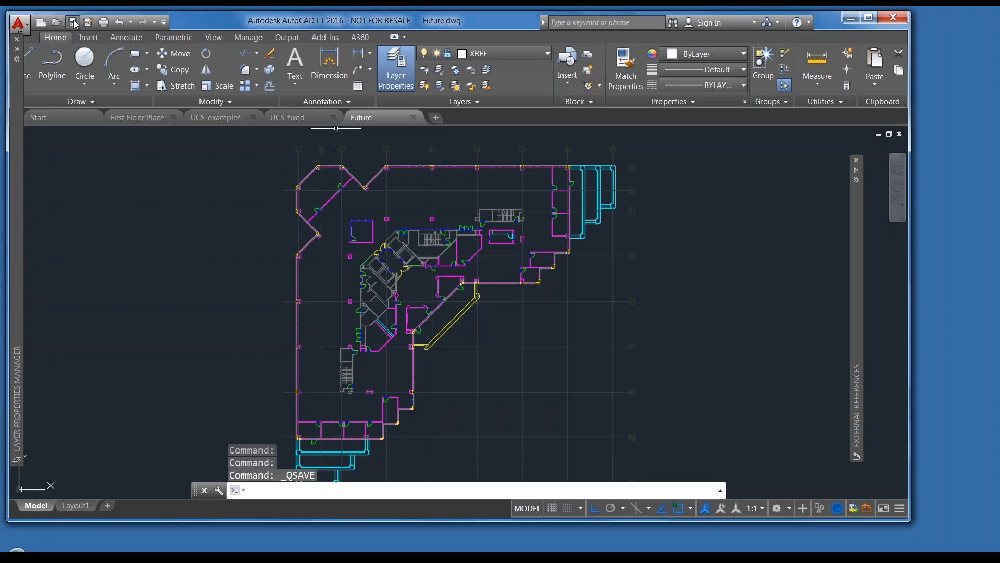
Step: Return to First Floor Plan.dwg and reload the changed Future external reference
{"action": "left_click", "coordinate": [144, 118]}
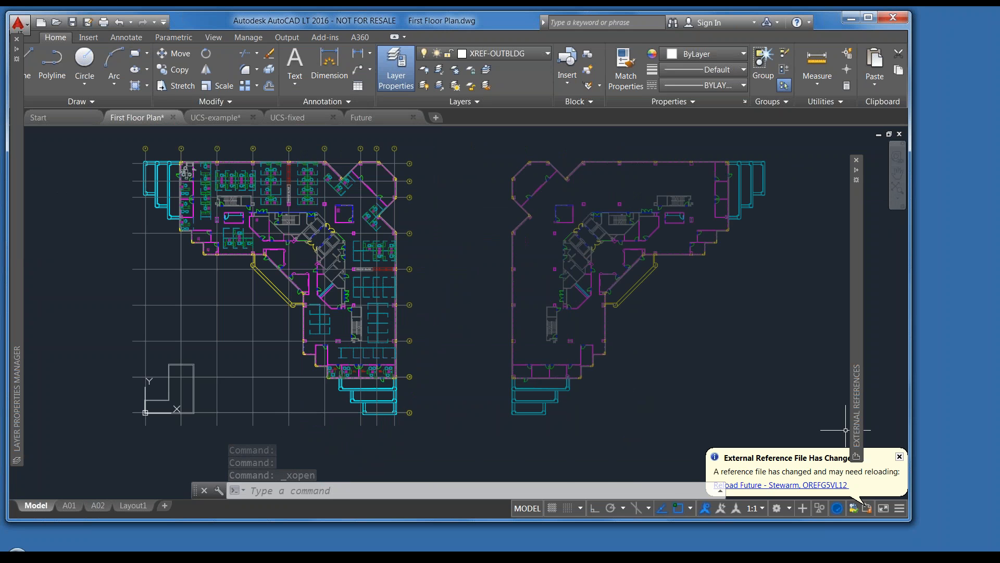
{"action": "left_click", "coordinate": [784, 484]}
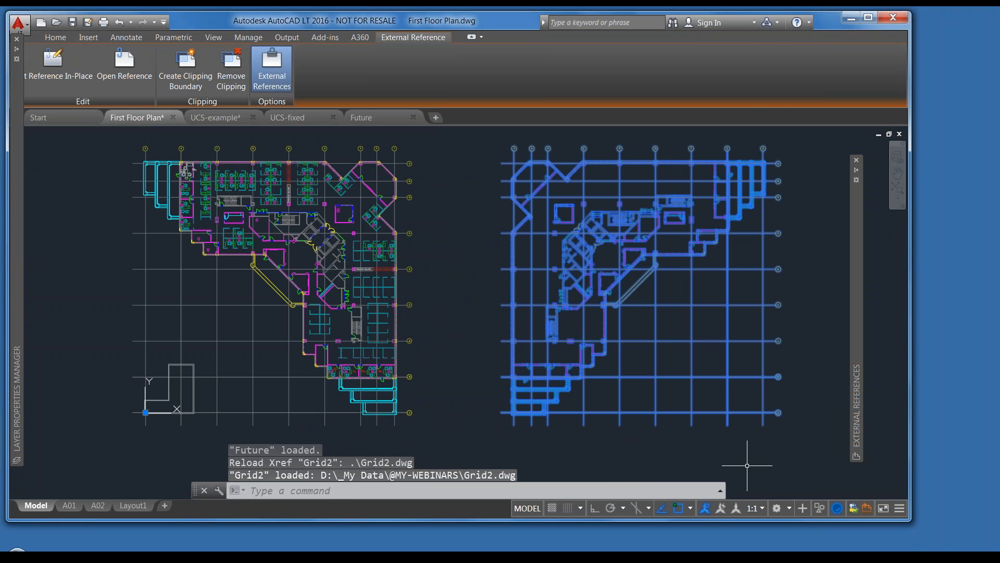
{"action": "key", "text": "Escape"}
{"action": "key", "text": "Escape"}
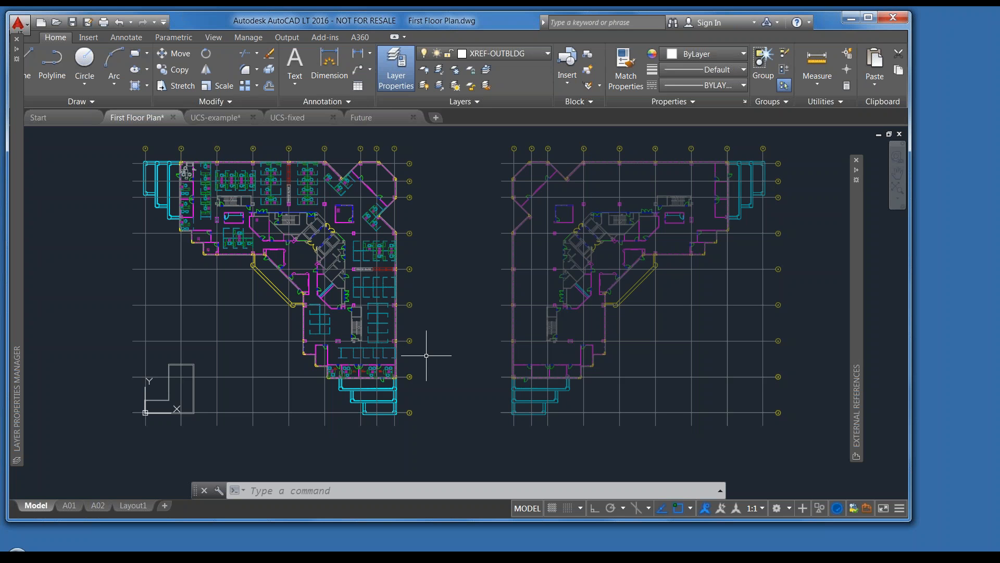
{"action": "left_click", "coordinate": [72, 23]}
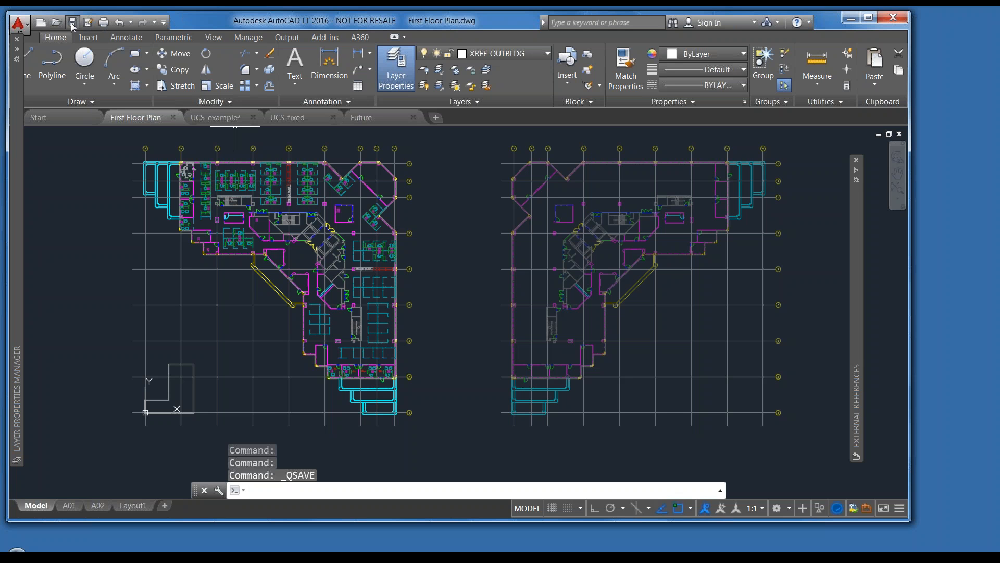
{"action": "left_click", "coordinate": [23, 26]}
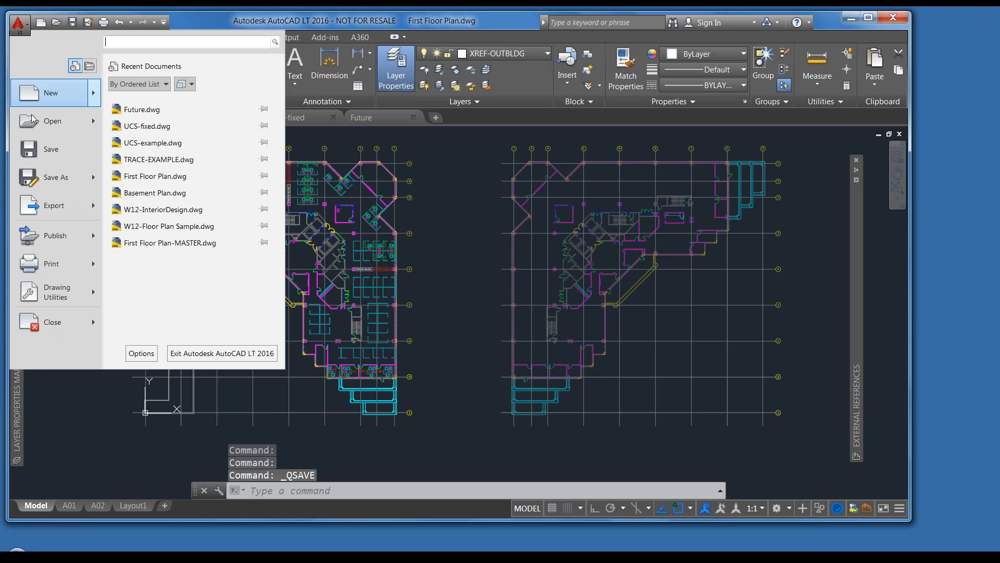
{"action": "left_click", "coordinate": [61, 179]}
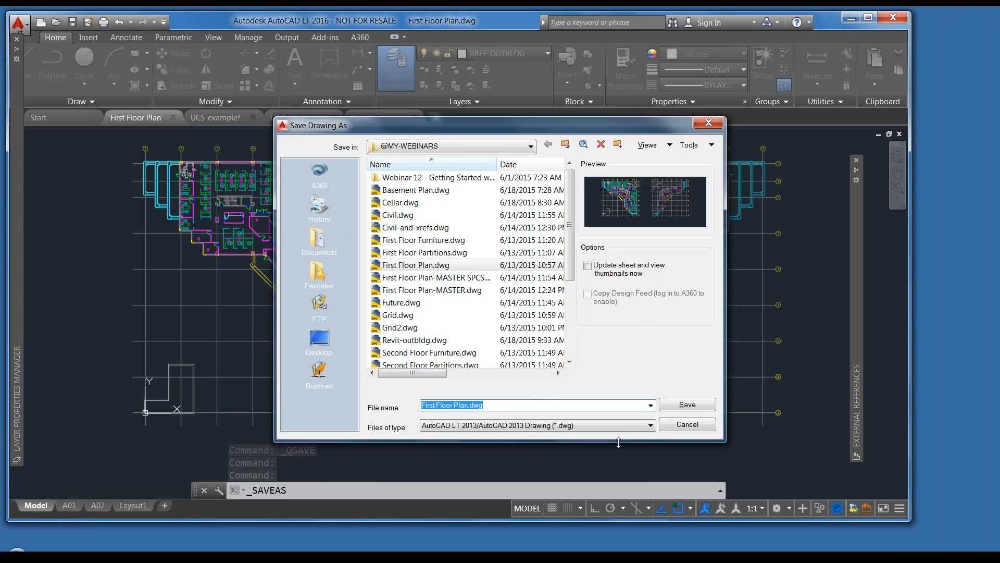
{"action": "type", "text": "Co"}
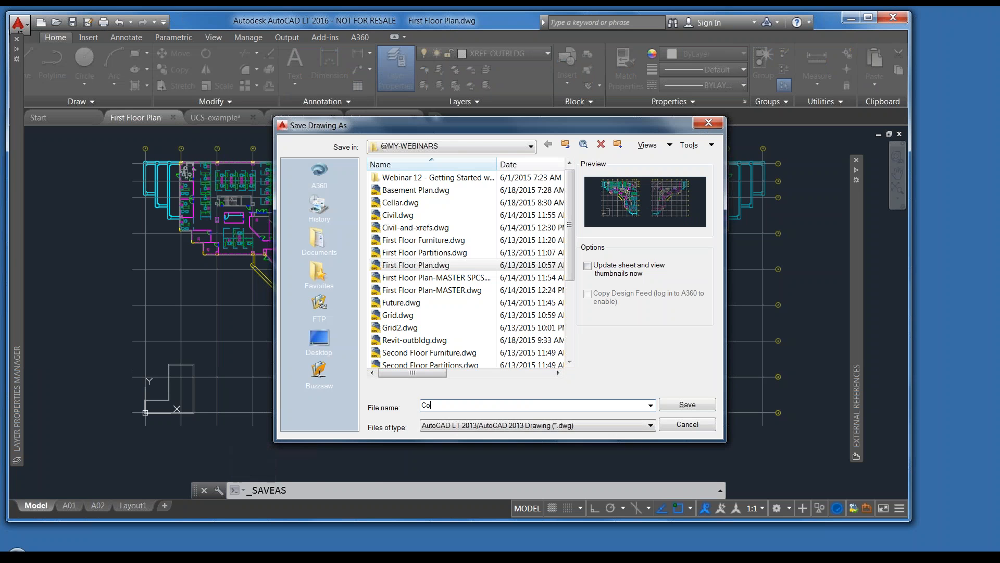
{"action": "type", "text": "nnection-Fris"}
{"action": "key", "text": "BackSpace"}
{"action": "key", "text": "BackSpace"}
{"action": "type", "text": "irst"}
{"action": "left_click", "coordinate": [680, 405]}
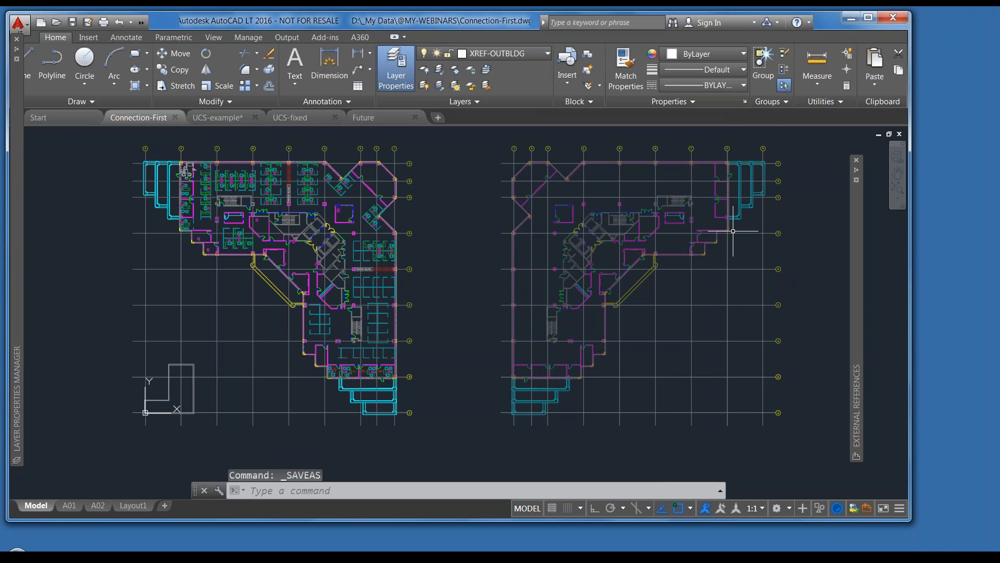
Step: Review the list of external references in Connection-First.dwg
{"action": "type", "text": "xref"}
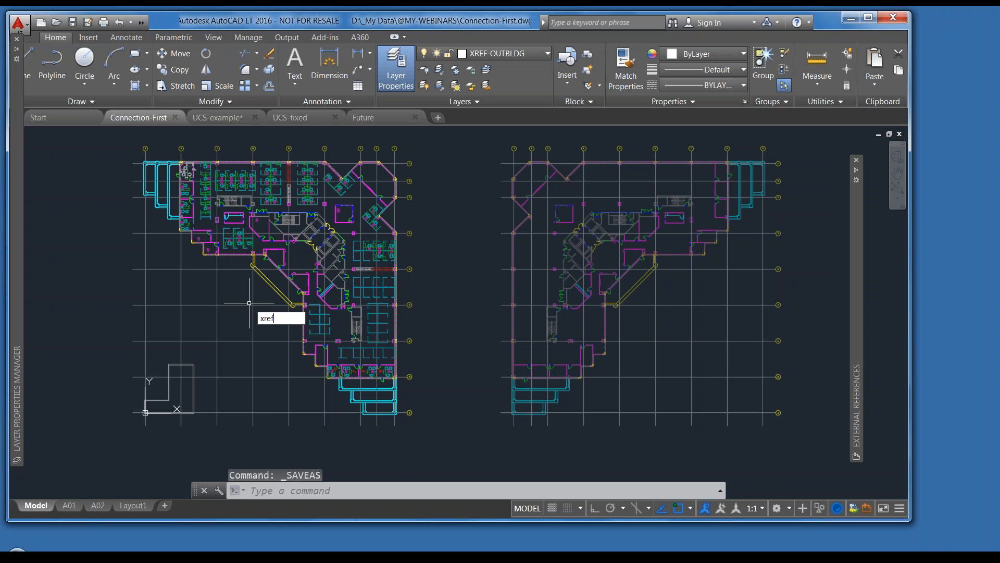
{"action": "key", "text": "Return"}
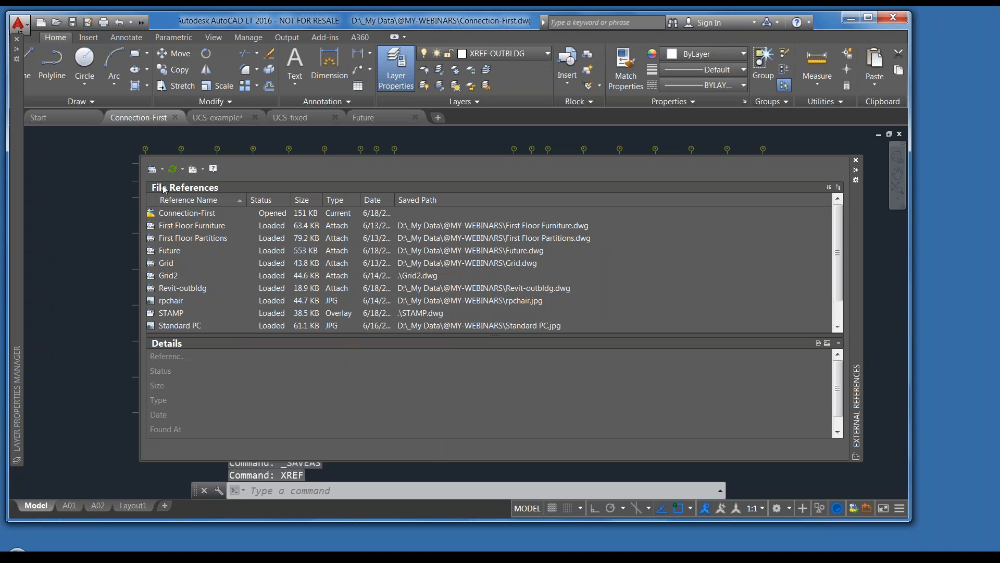
{"action": "left_click", "coordinate": [856, 171]}
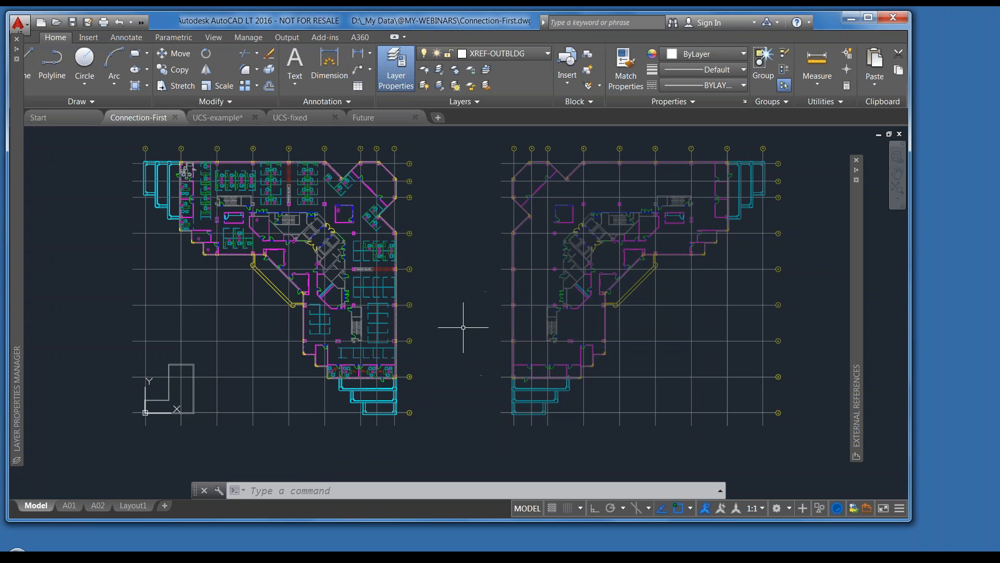
{"action": "middle_click_drag", "start_coordinate": [467, 313], "coordinate": [469, 330]}
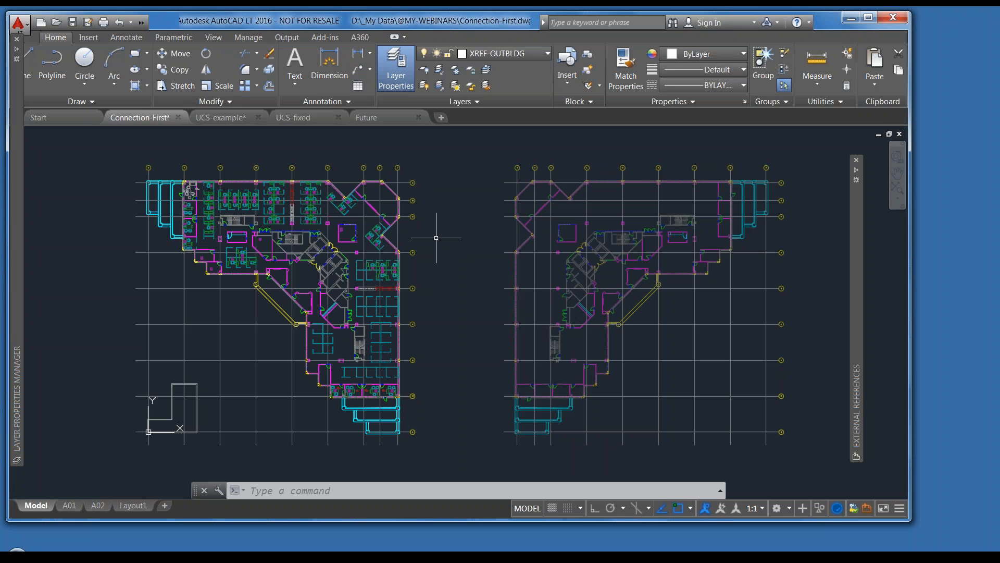
Step: Bind First Floor Furniture, First Floor Partitions, Future, Grid, Grid2, Revit-outbldg and STAMP into Connection-First using bind type Bind, leaving the JPG images out
{"action": "left_click", "coordinate": [468, 276]}
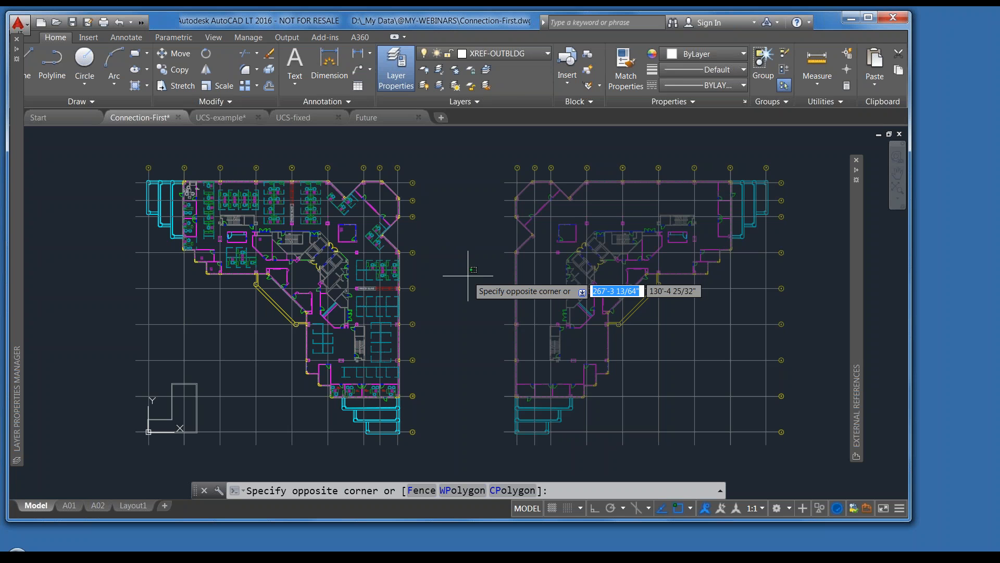
{"action": "type", "text": "xref"}
{"action": "key", "text": "Return"}
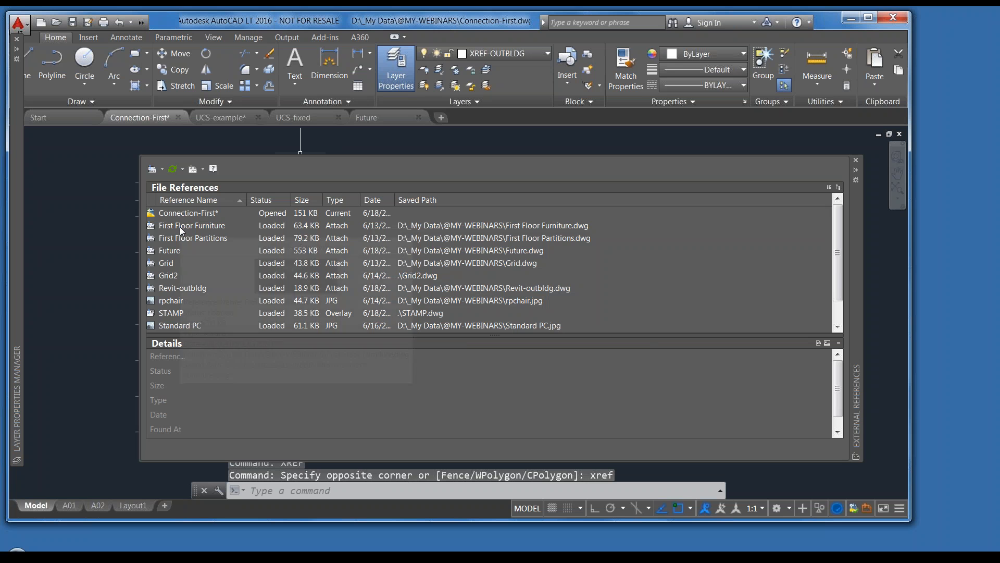
{"action": "mouse_move", "coordinate": [181, 230]}
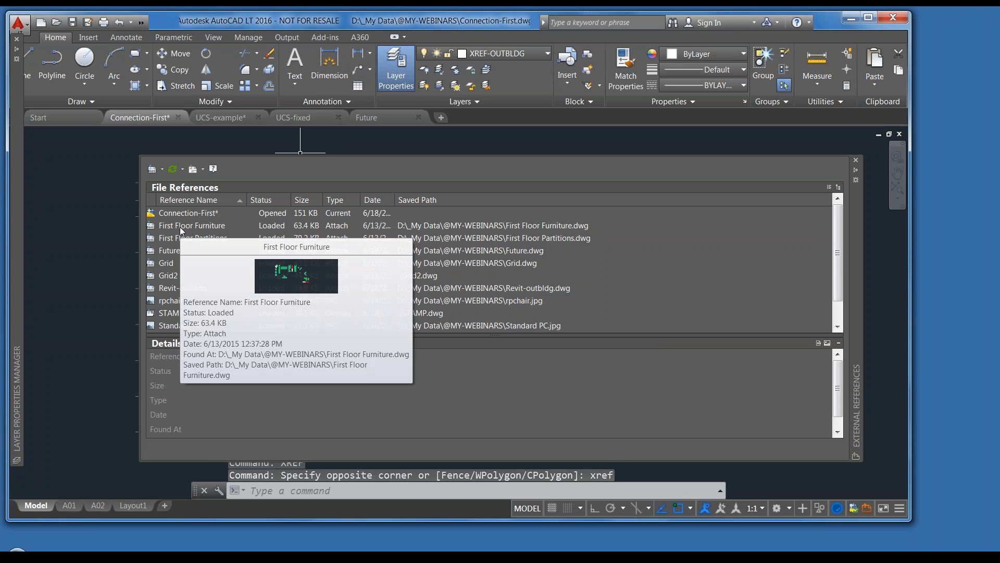
{"action": "left_click", "coordinate": [182, 227]}
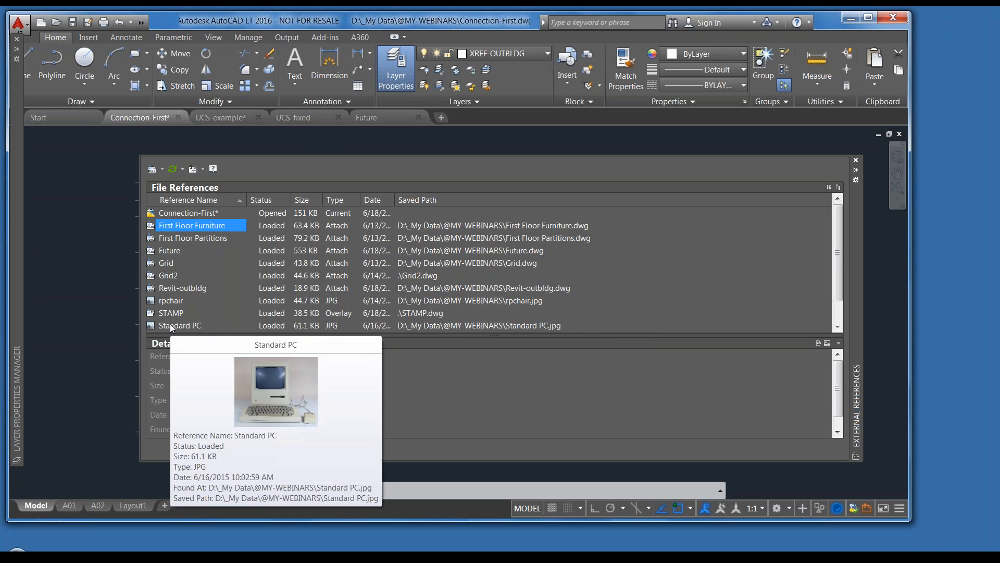
{"action": "left_click", "coordinate": [175, 326], "text": "shift"}
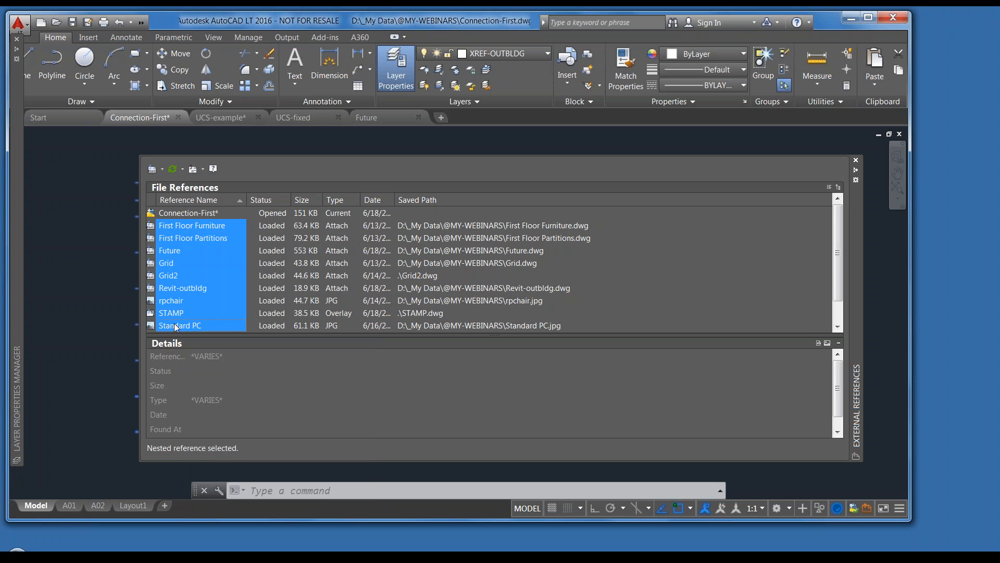
{"action": "left_click", "coordinate": [199, 303], "text": "ctrl"}
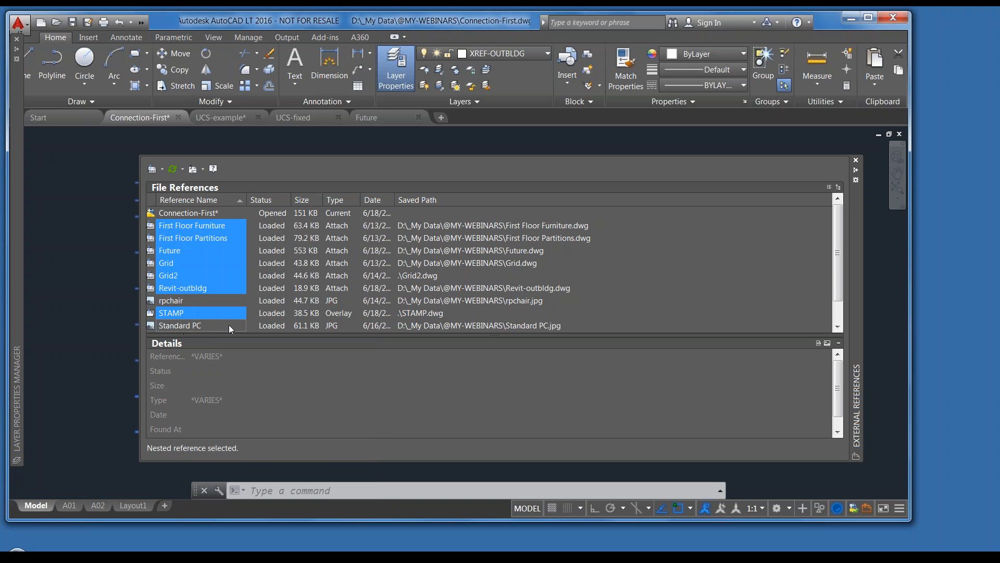
{"action": "right_click", "coordinate": [207, 252]}
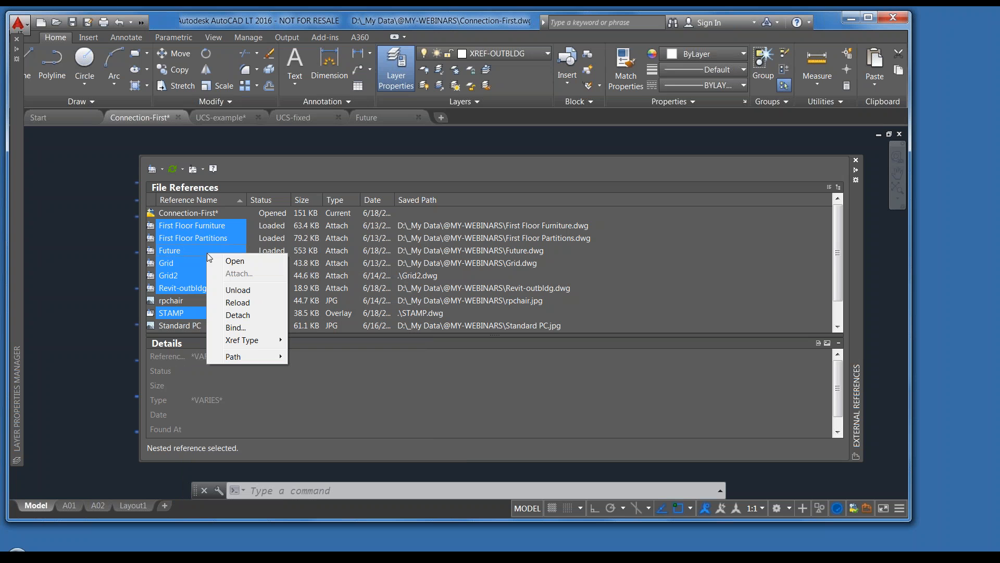
{"action": "left_click", "coordinate": [235, 328]}
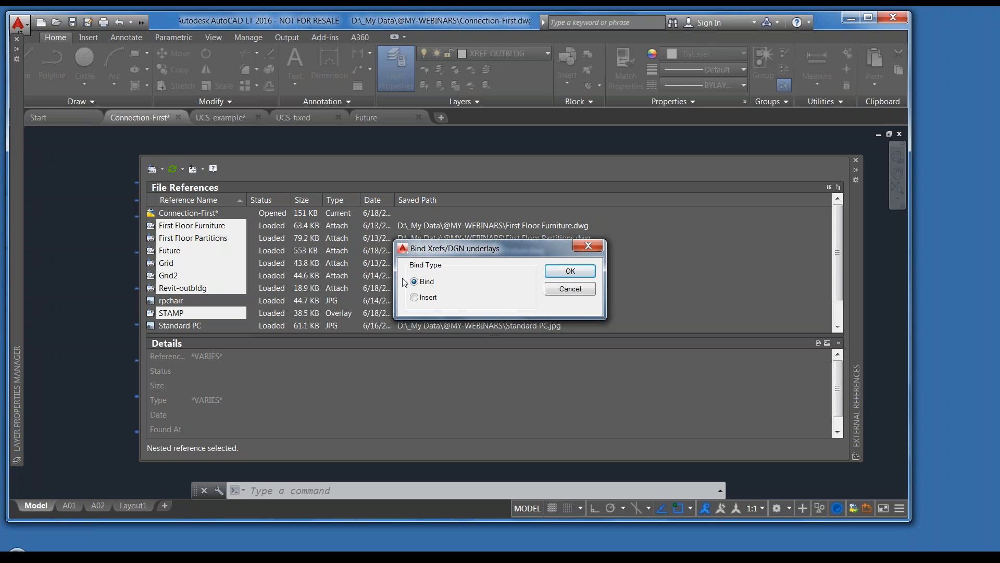
{"action": "left_click", "coordinate": [570, 281]}
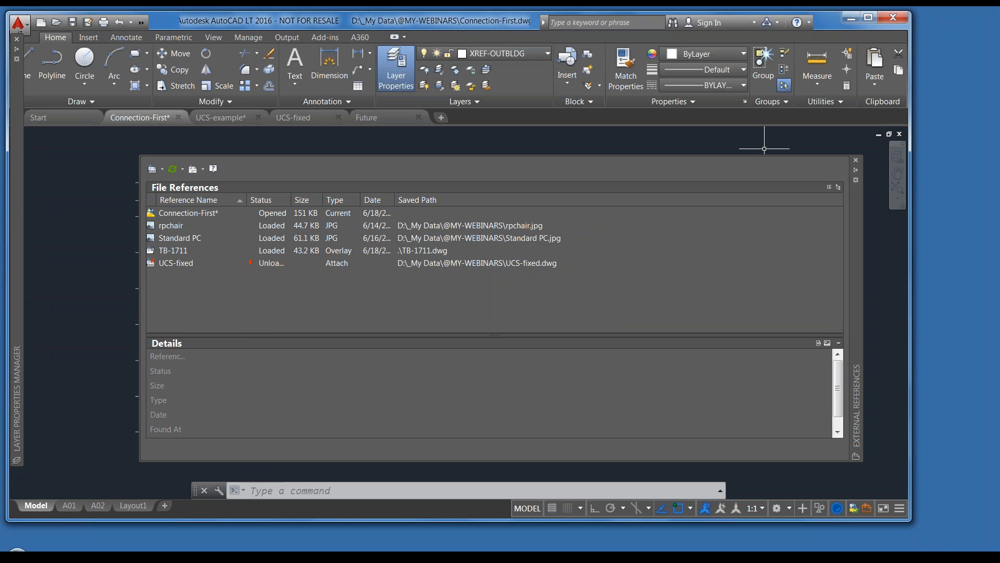
{"action": "left_click", "coordinate": [856, 172]}
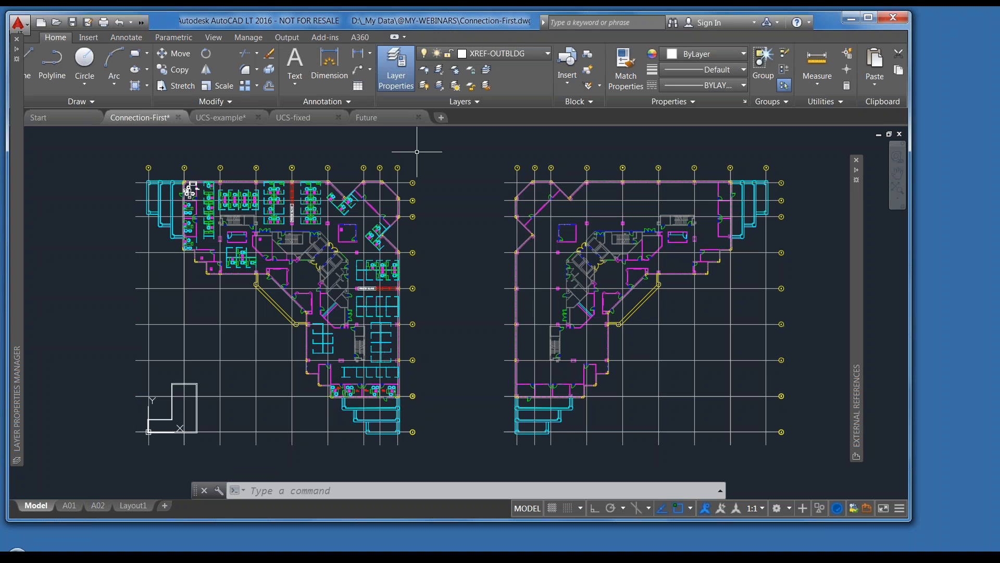
Step: Examine the full layer names in the layer list of Connection-First, widening the name column to read the bound reference layers
{"action": "left_click", "coordinate": [397, 69]}
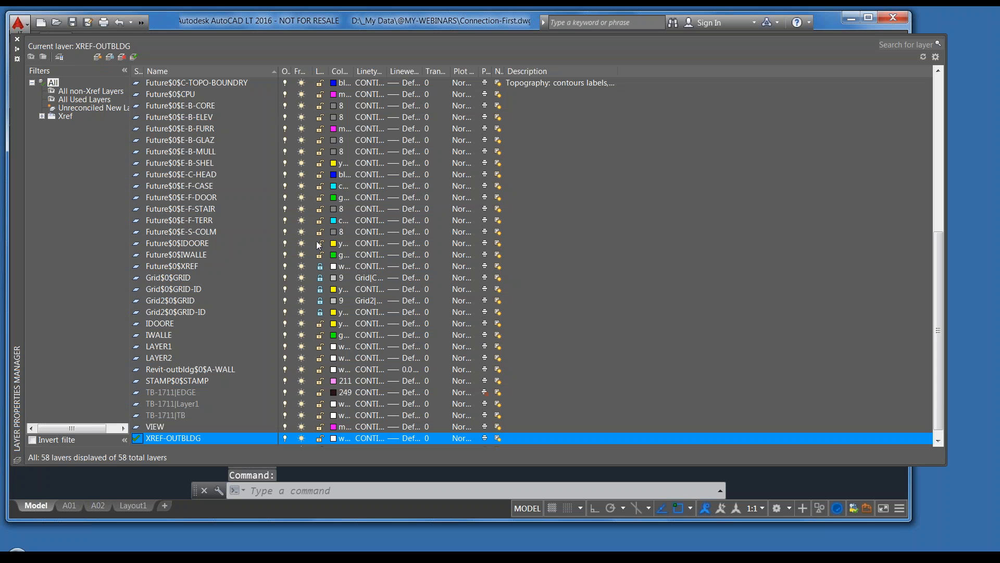
{"action": "left_click_drag", "start_coordinate": [277, 71], "coordinate": [412, 79]}
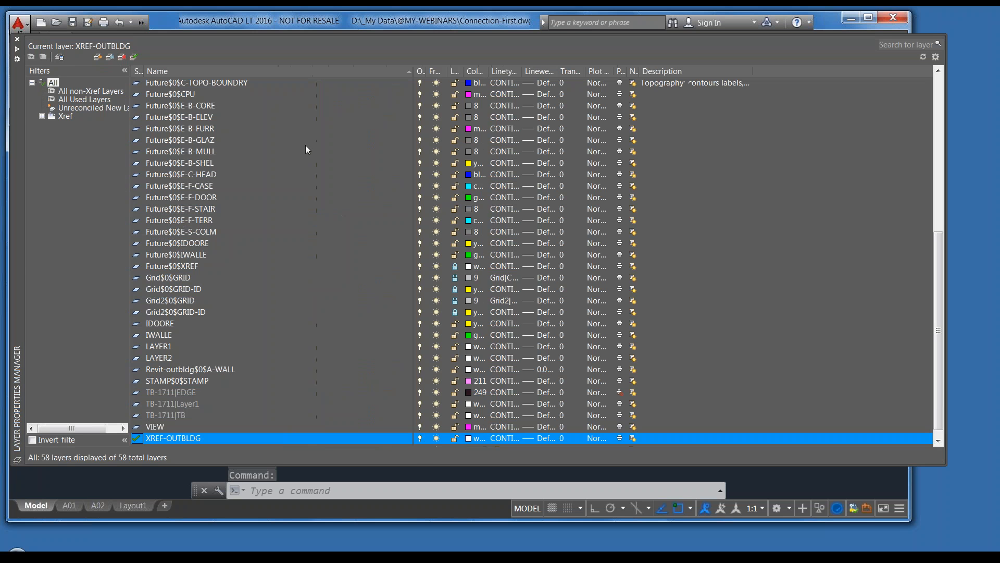
{"action": "scroll", "coordinate": [196, 240], "scroll_direction": "up", "scroll_amount": 9}
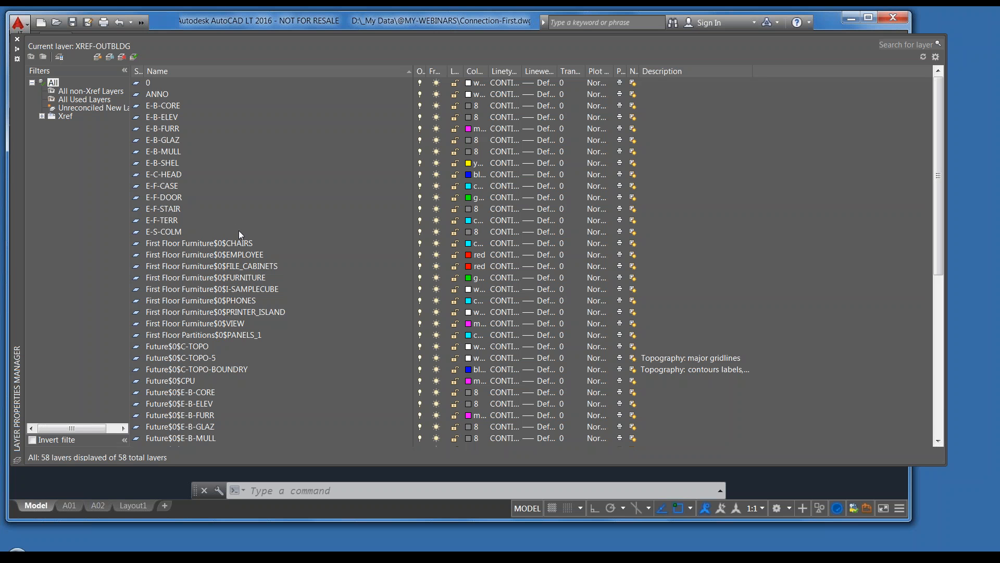
{"action": "scroll", "coordinate": [258, 356], "scroll_direction": "down", "scroll_amount": 9}
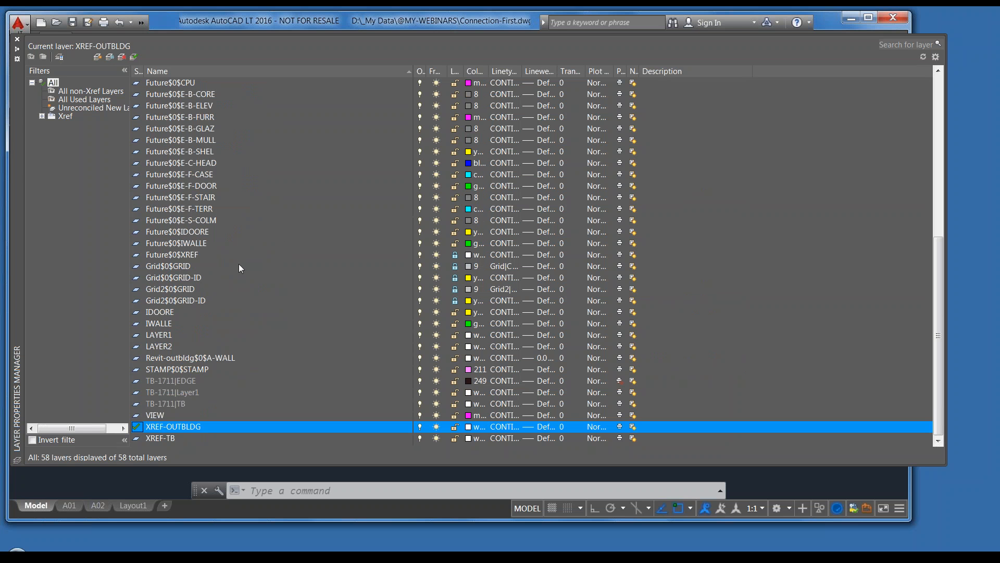
{"action": "scroll", "coordinate": [256, 258], "scroll_direction": "up", "scroll_amount": 6}
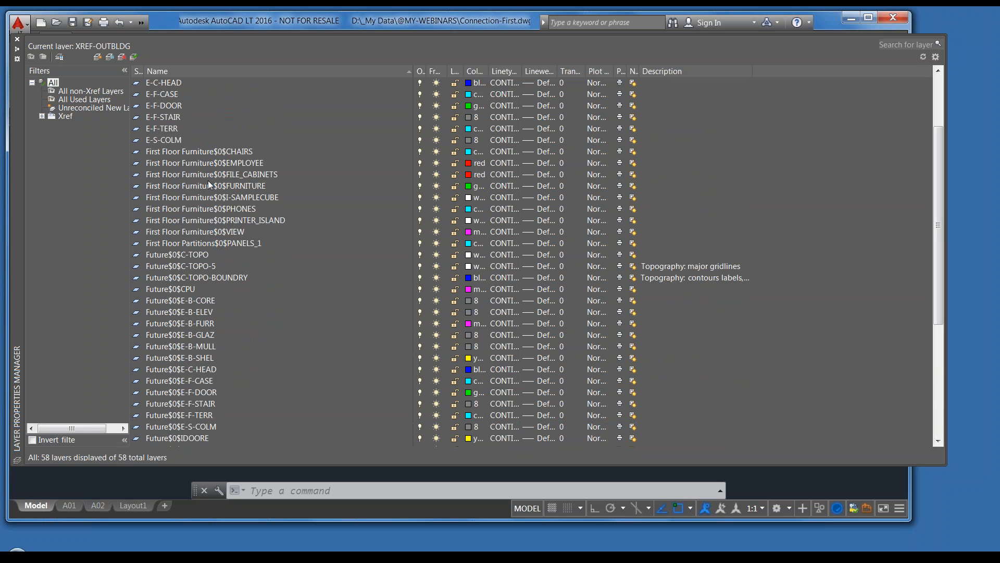
{"action": "left_click", "coordinate": [17, 49]}
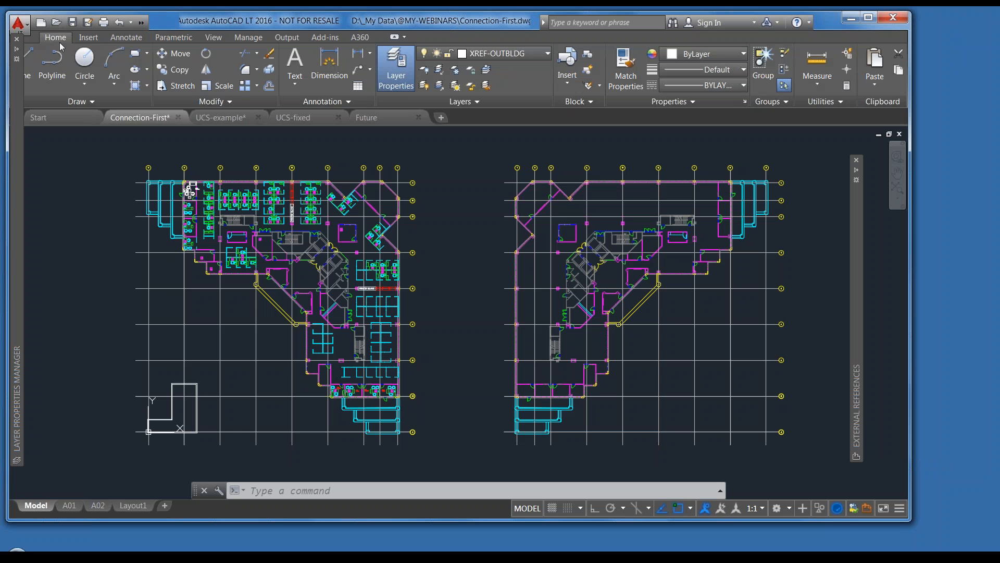
Step: Undo the last operation in Connection-First, regenerate the model and open the list of external references
{"action": "left_click", "coordinate": [119, 22]}
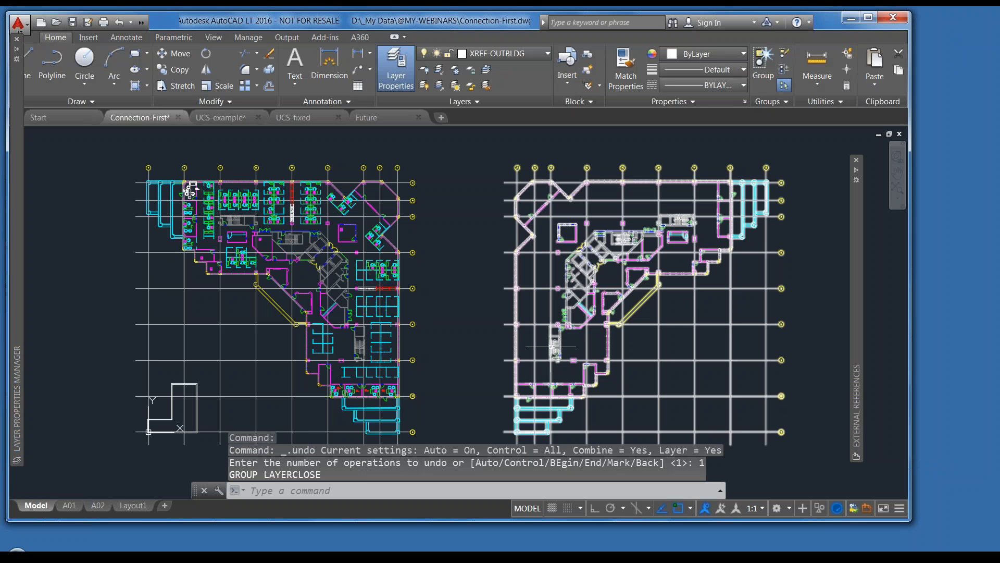
{"action": "key", "text": "Escape"}
{"action": "key", "text": "Escape"}
{"action": "key", "text": "Escape"}
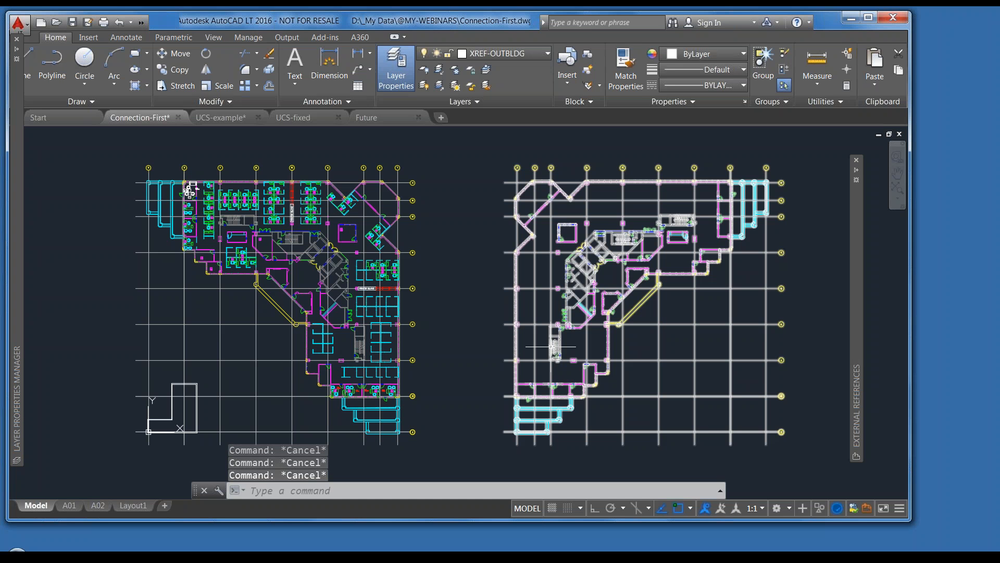
{"action": "type", "text": "regen"}
{"action": "key", "text": "Return"}
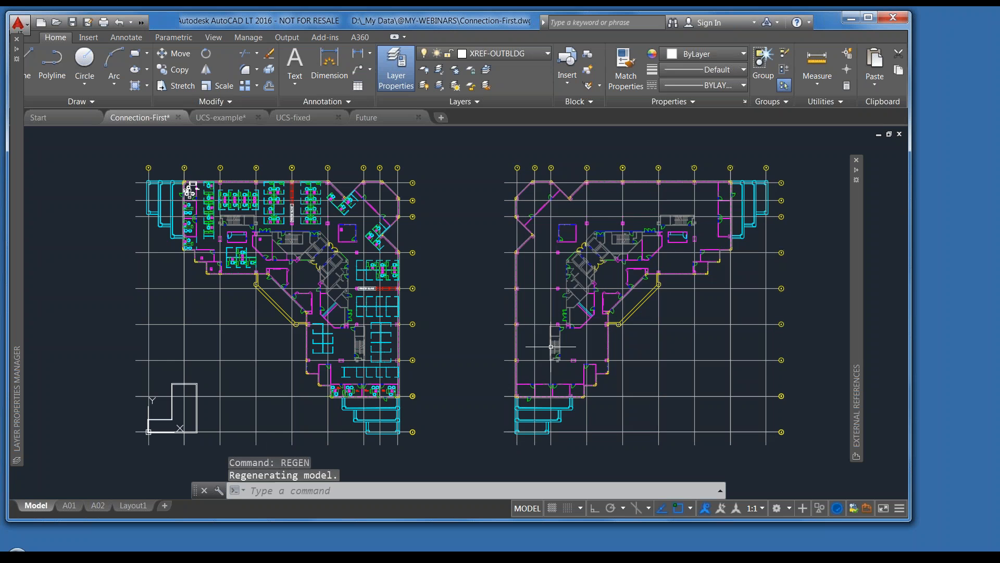
{"action": "type", "text": "xref"}
{"action": "key", "text": "Return"}
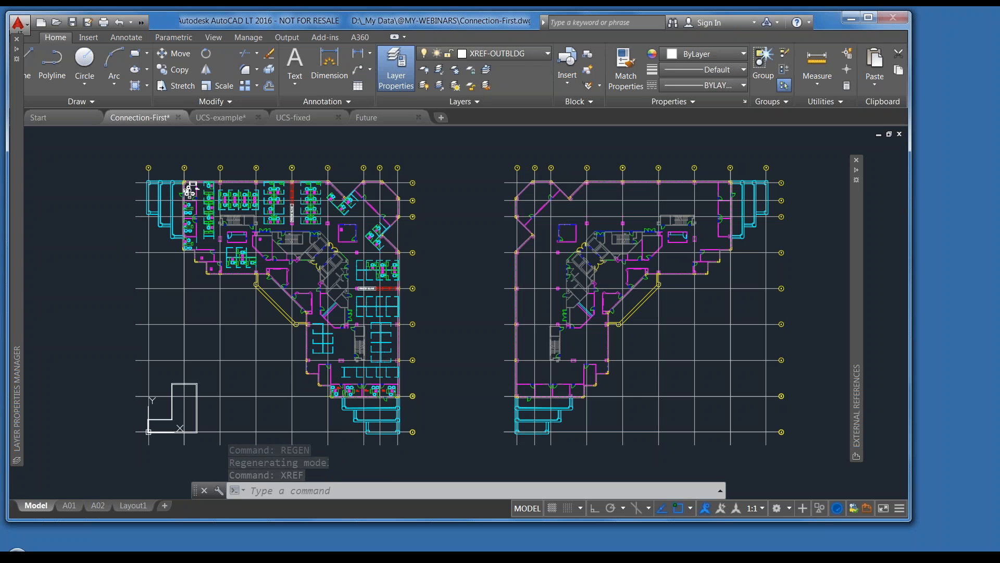
Step: Close Connection-First without saving the changes and reopen Connection-First.dwg from the recent documents
{"action": "left_click", "coordinate": [178, 117]}
{"action": "left_click", "coordinate": [476, 300]}
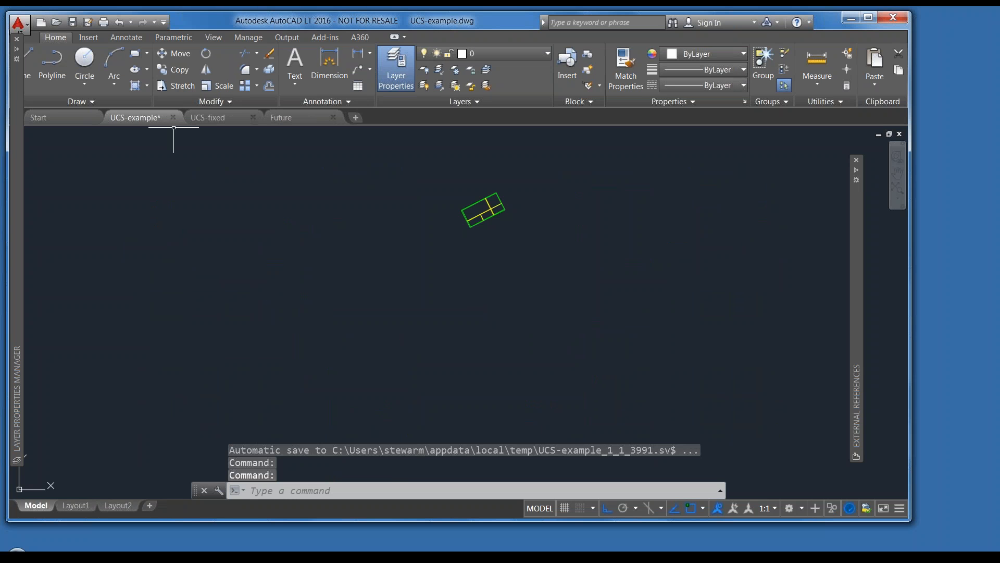
{"action": "left_click", "coordinate": [20, 23]}
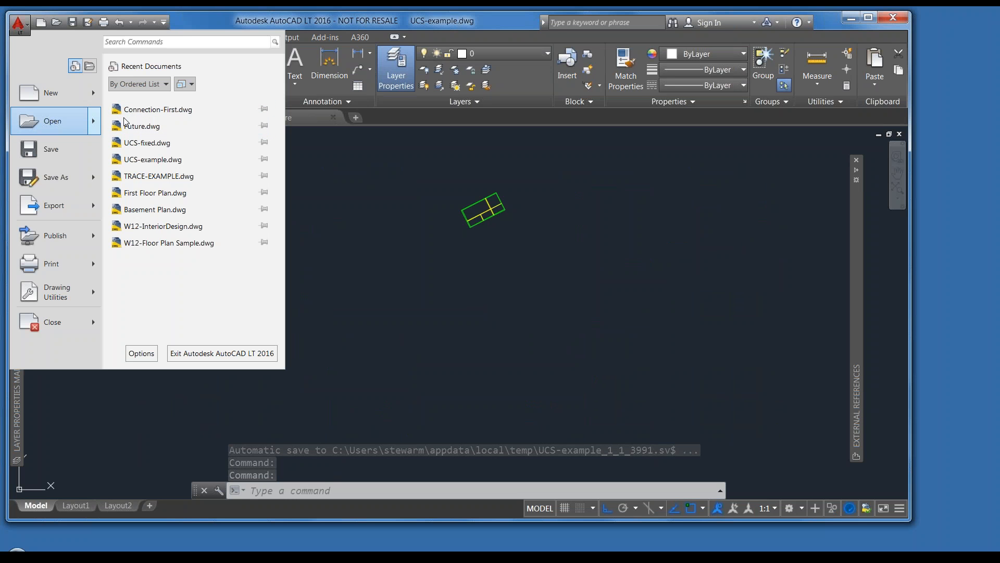
{"action": "left_click", "coordinate": [143, 110]}
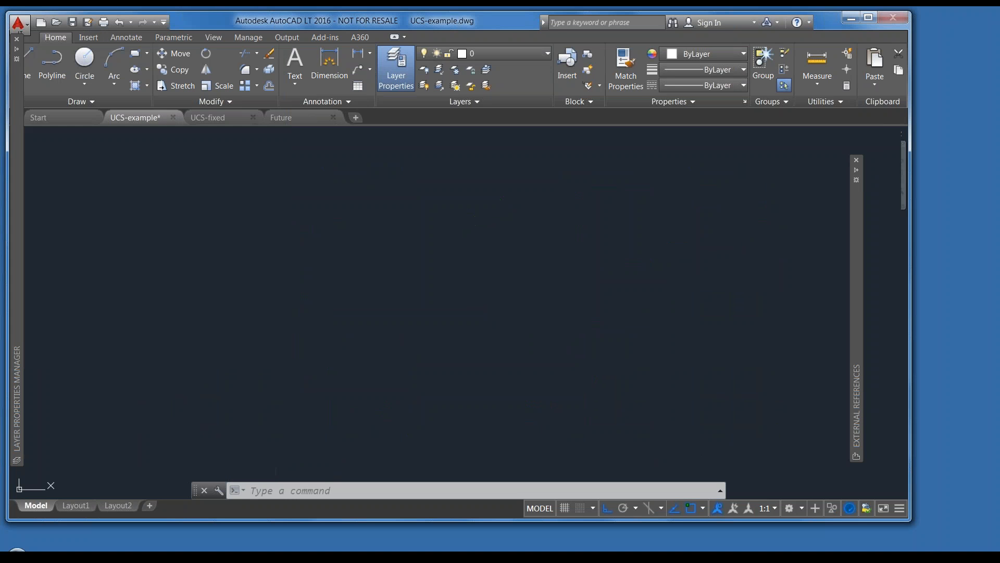
Step: Bind First Floor Furniture, First Floor Partitions, Future, Grid, Grid2, Revit-outbldg, STAMP and TB-1711 with bind type Insert, excluding rpchair and Standard PC
{"action": "type", "text": "xref"}
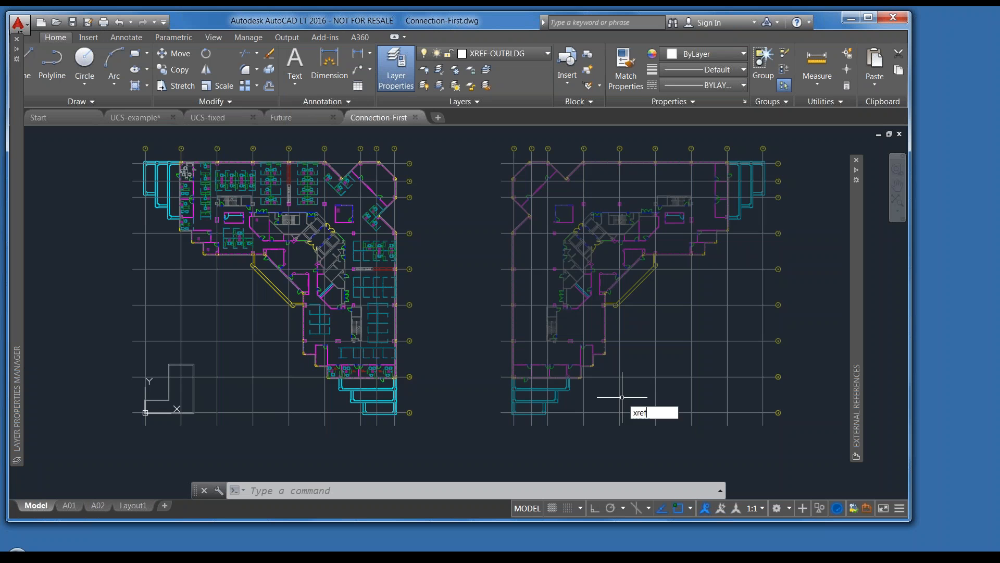
{"action": "key", "text": "Return"}
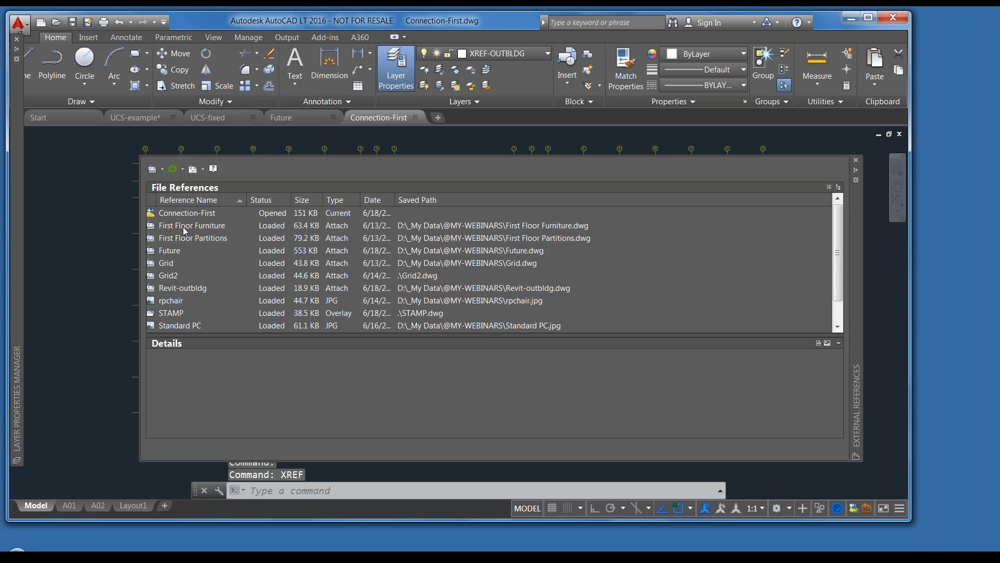
{"action": "left_click", "coordinate": [182, 226]}
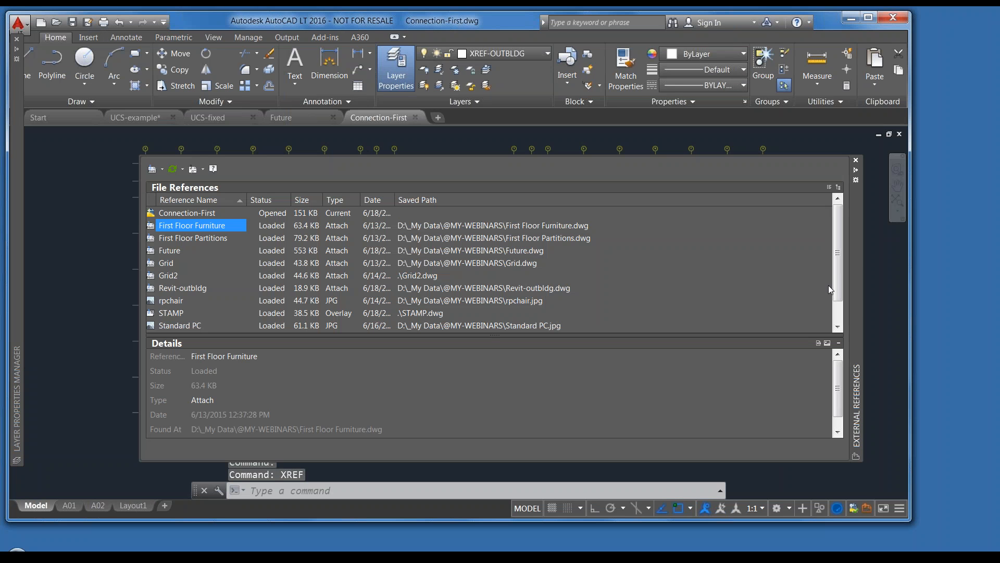
{"action": "scroll", "coordinate": [833, 290], "scroll_direction": "down", "scroll_amount": 2}
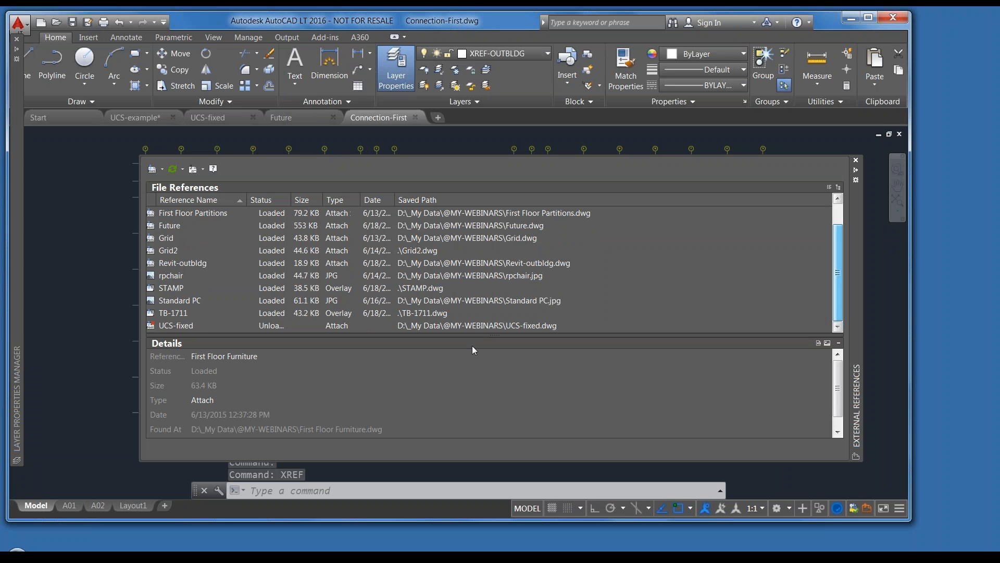
{"action": "left_click", "coordinate": [176, 314]}
{"action": "key", "text": "shift+Home"}
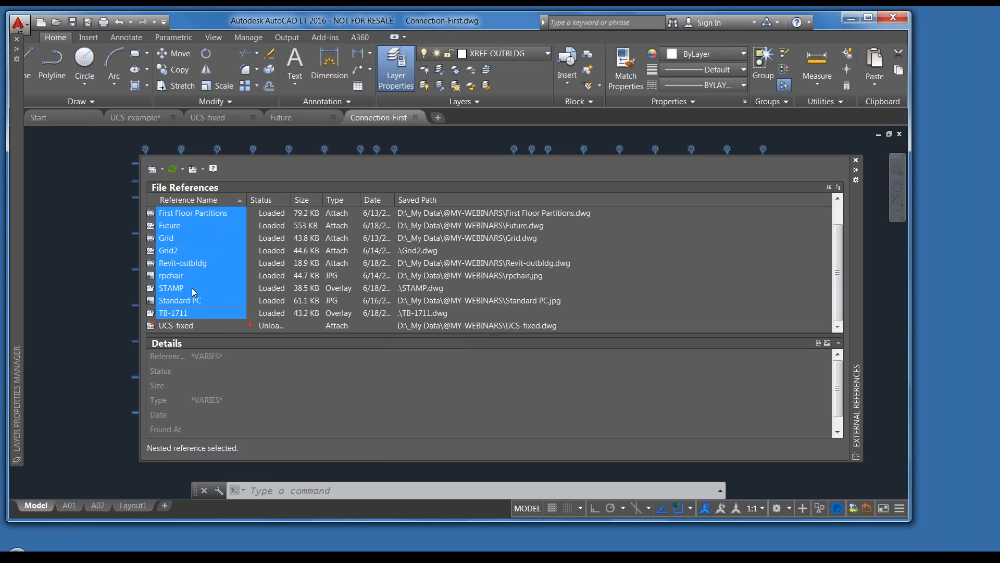
{"action": "mouse_move", "coordinate": [181, 293]}
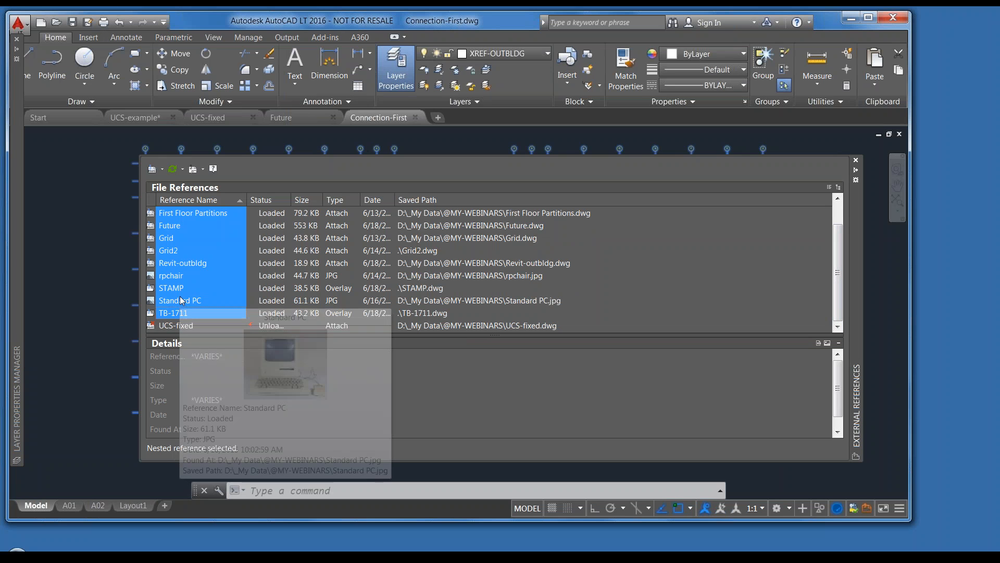
{"action": "left_click", "coordinate": [181, 301], "text": "ctrl"}
{"action": "left_click", "coordinate": [180, 277], "text": "ctrl"}
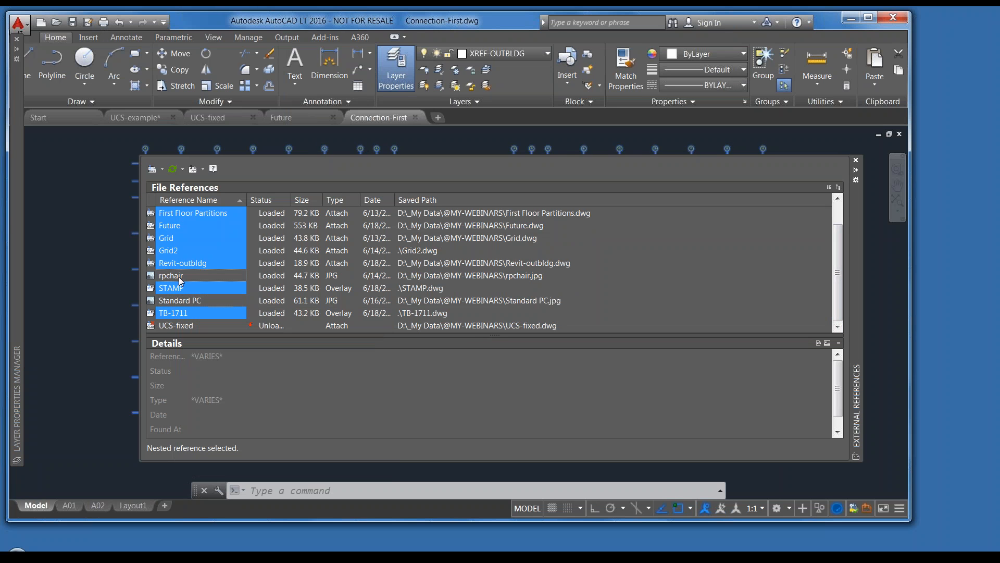
{"action": "right_click", "coordinate": [189, 226]}
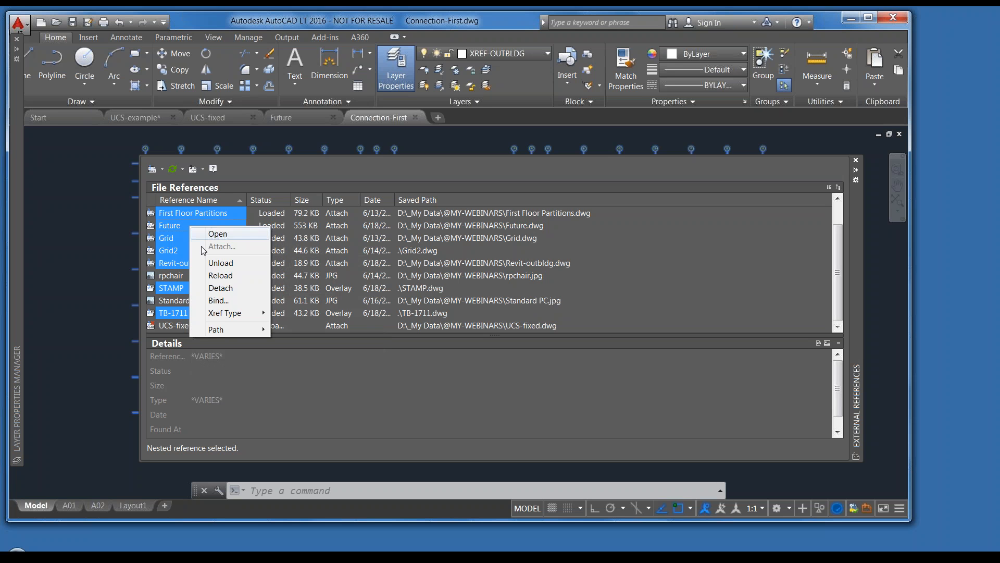
{"action": "left_click", "coordinate": [218, 300]}
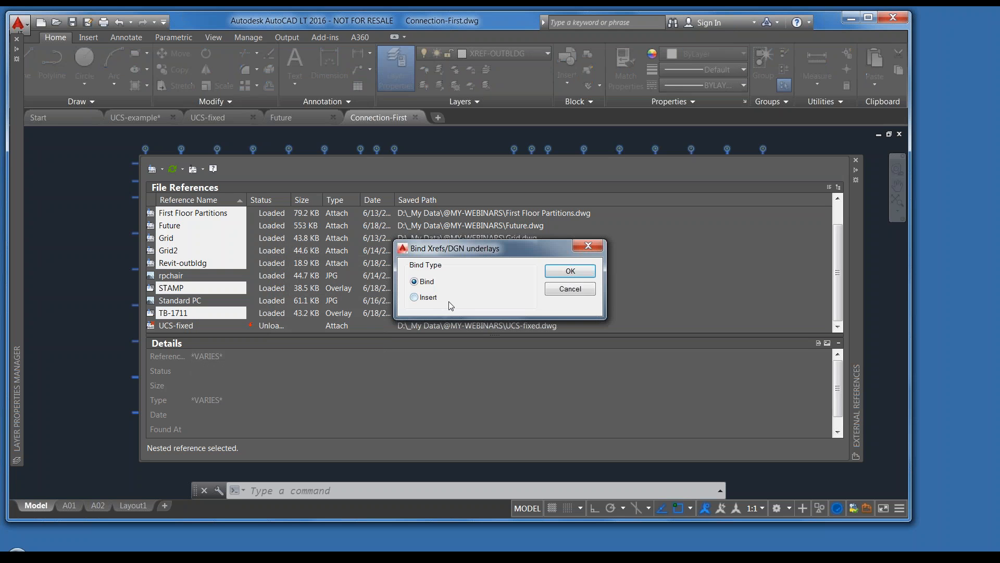
{"action": "left_click", "coordinate": [421, 298]}
{"action": "left_click", "coordinate": [580, 271]}
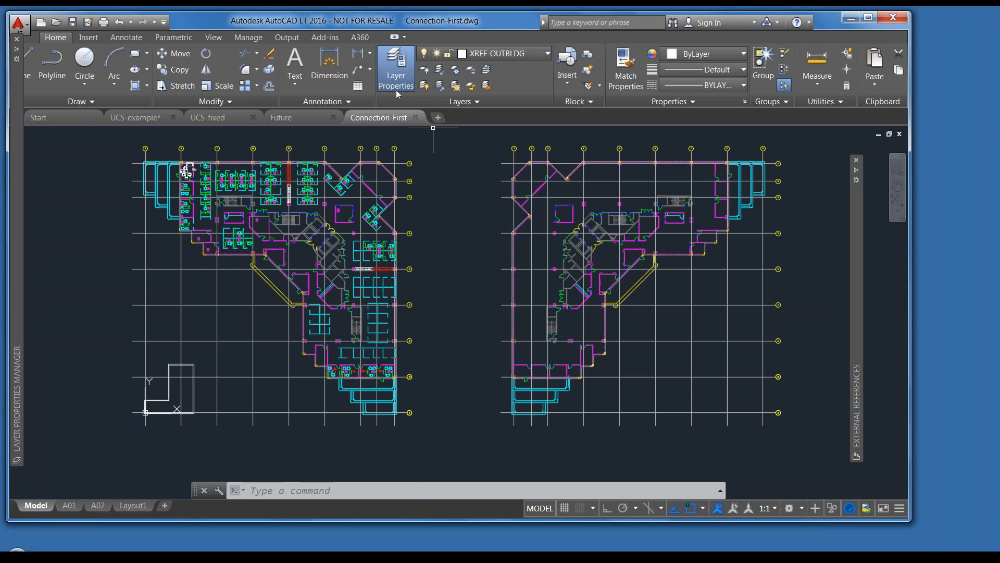
Step: Bring the layer list of Connection-First into full view and examine how the bound reference layers are named
{"action": "left_click", "coordinate": [396, 78]}
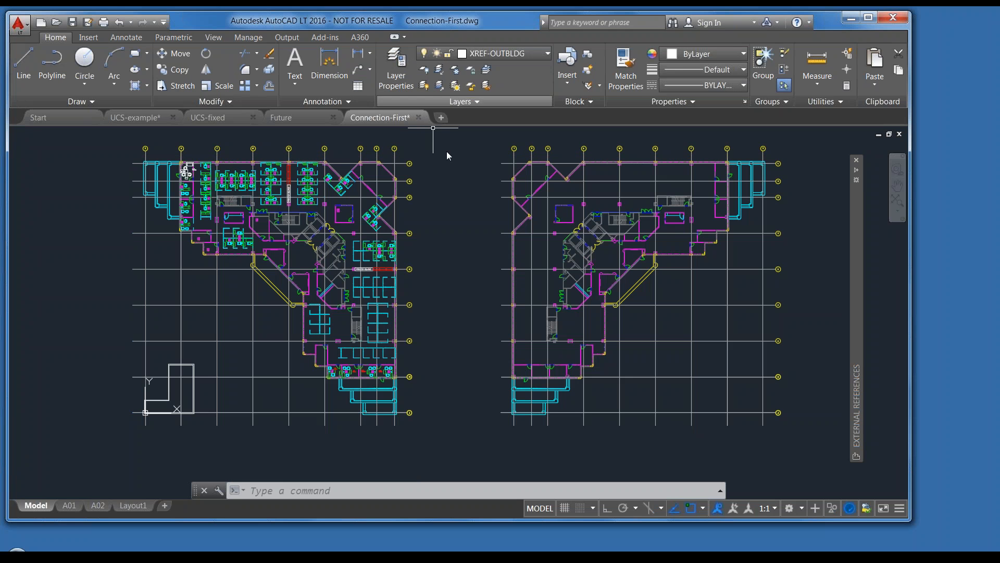
{"action": "left_click", "coordinate": [397, 78]}
{"action": "left_click", "coordinate": [396, 81]}
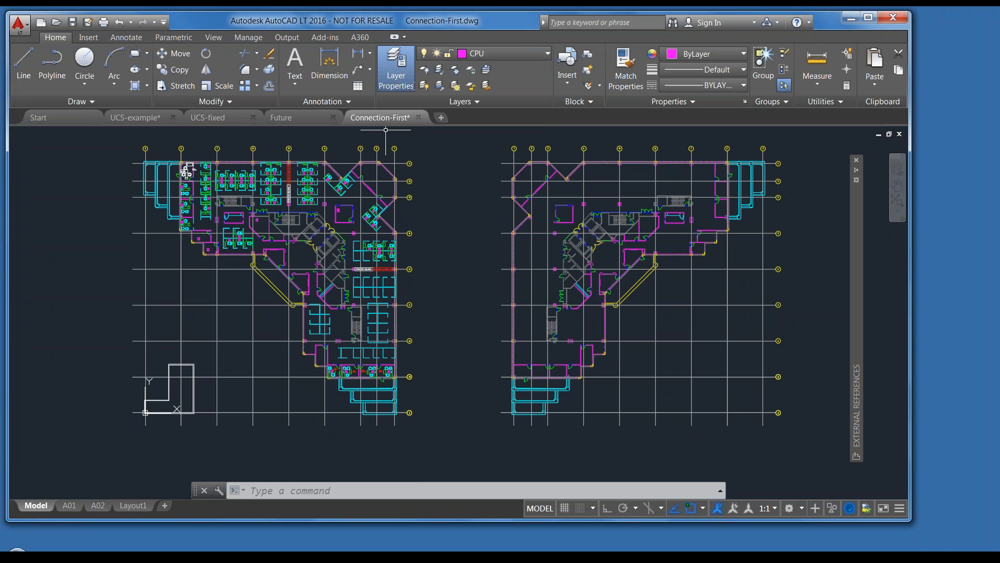
{"action": "left_click", "coordinate": [399, 78]}
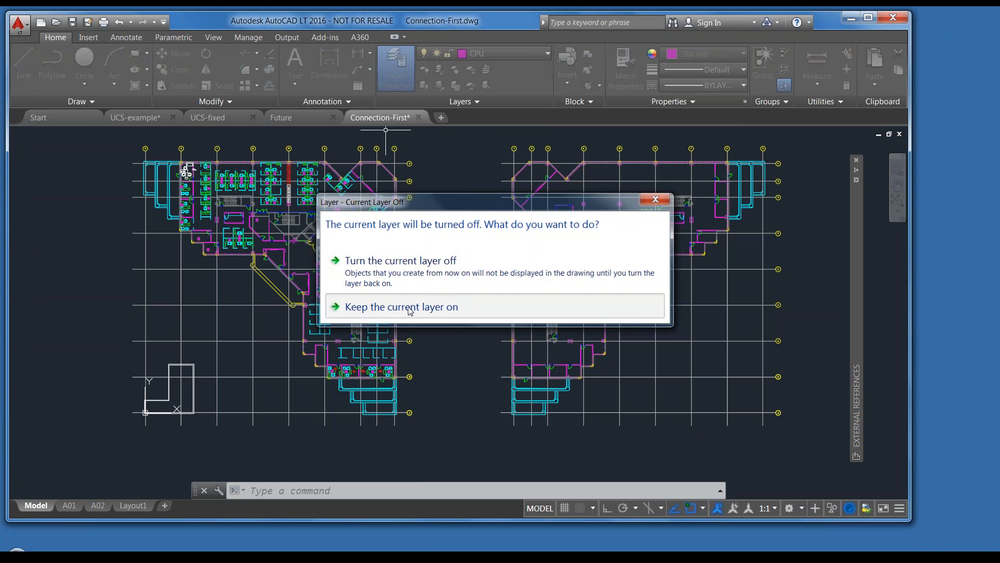
{"action": "left_click", "coordinate": [410, 309]}
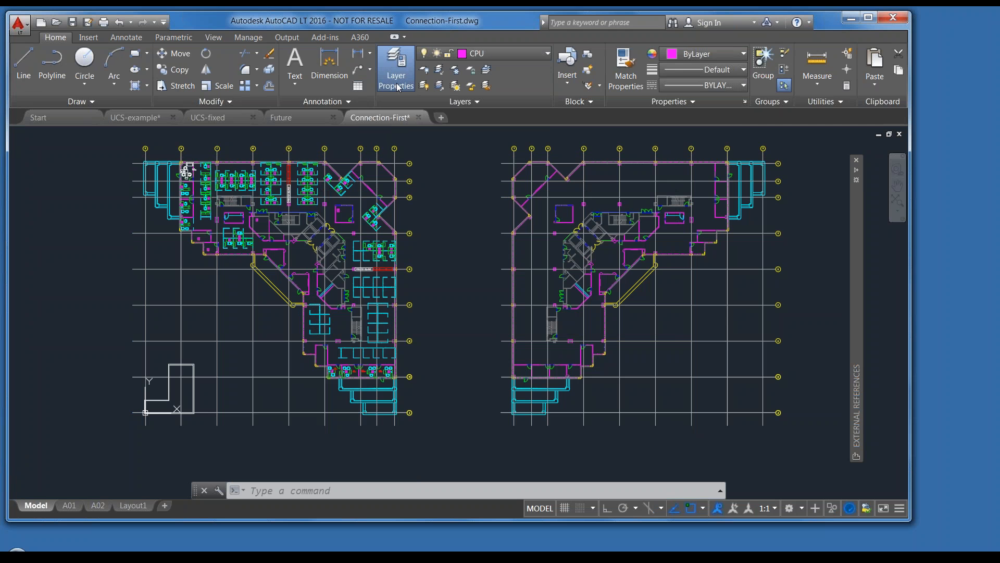
{"action": "key", "text": "alt+space"}
{"action": "key", "text": "m"}
{"action": "key", "text": "Right"}
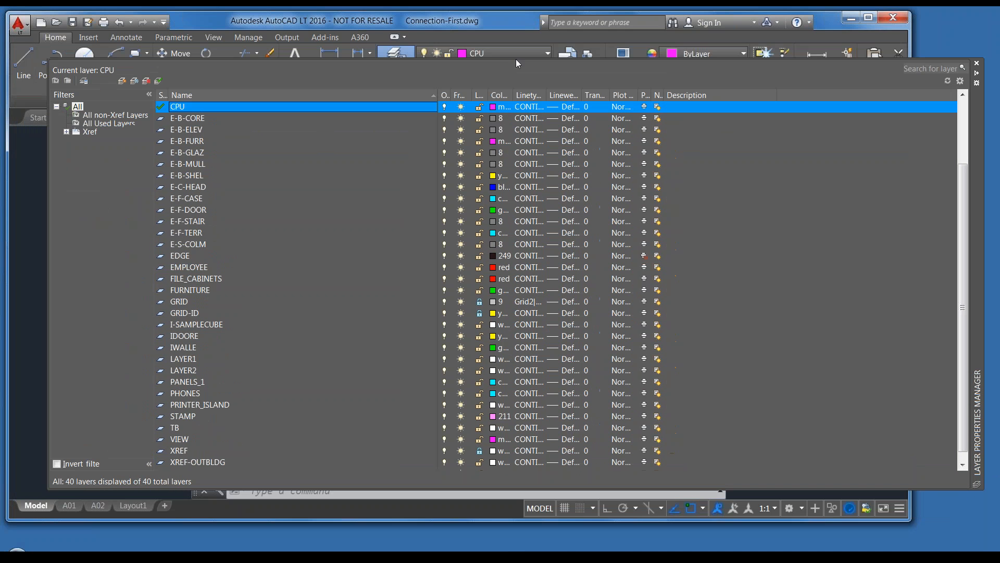
{"action": "scroll", "coordinate": [197, 394], "scroll_direction": "down", "scroll_amount": 1}
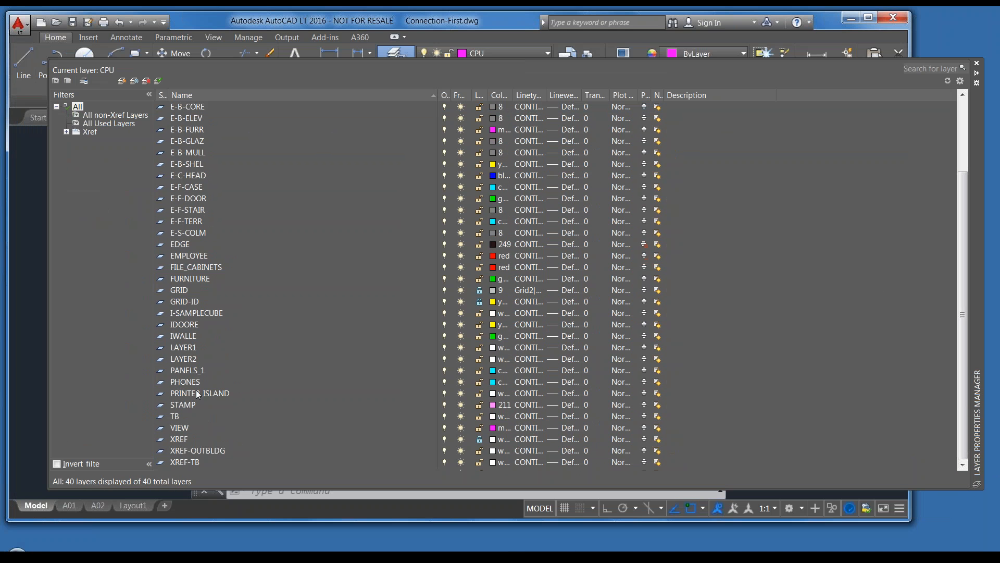
{"action": "scroll", "coordinate": [186, 434], "scroll_direction": "up", "scroll_amount": 3}
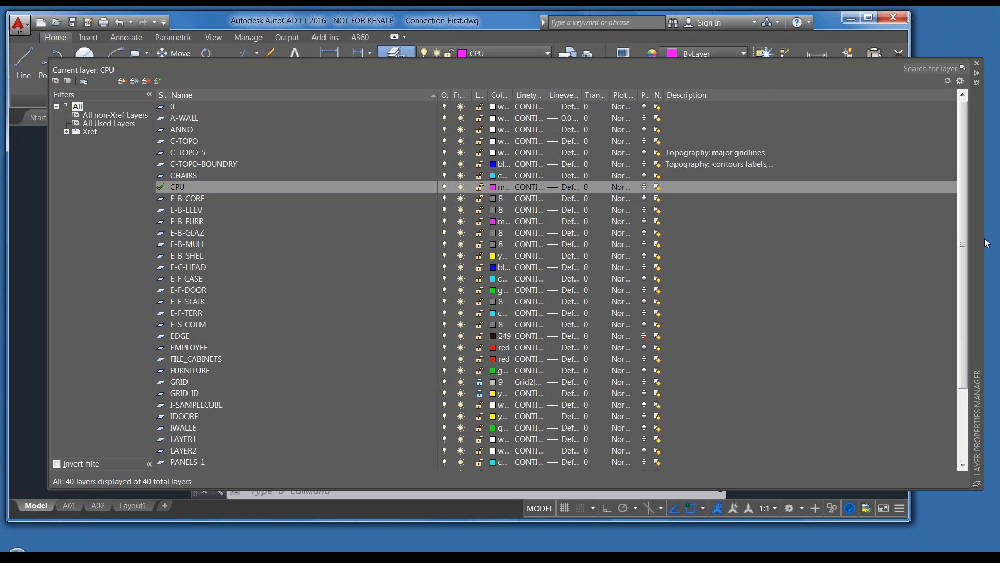
{"action": "left_click", "coordinate": [977, 76]}
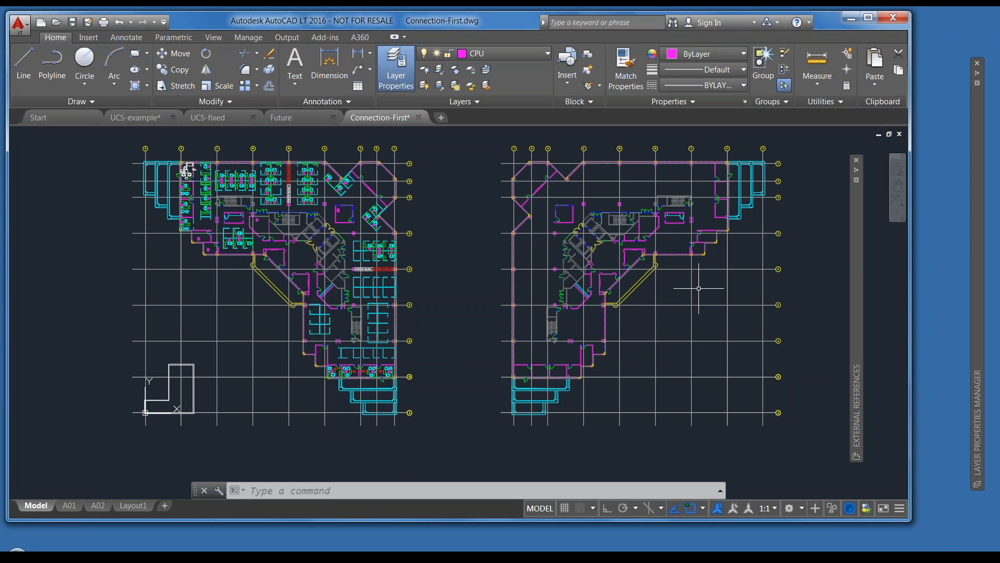
Step: Close Connection-First, Future, UCS-fixed and UCS-example, discarding the unsaved changes in Connection-First and UCS-example
{"action": "left_click", "coordinate": [900, 133]}
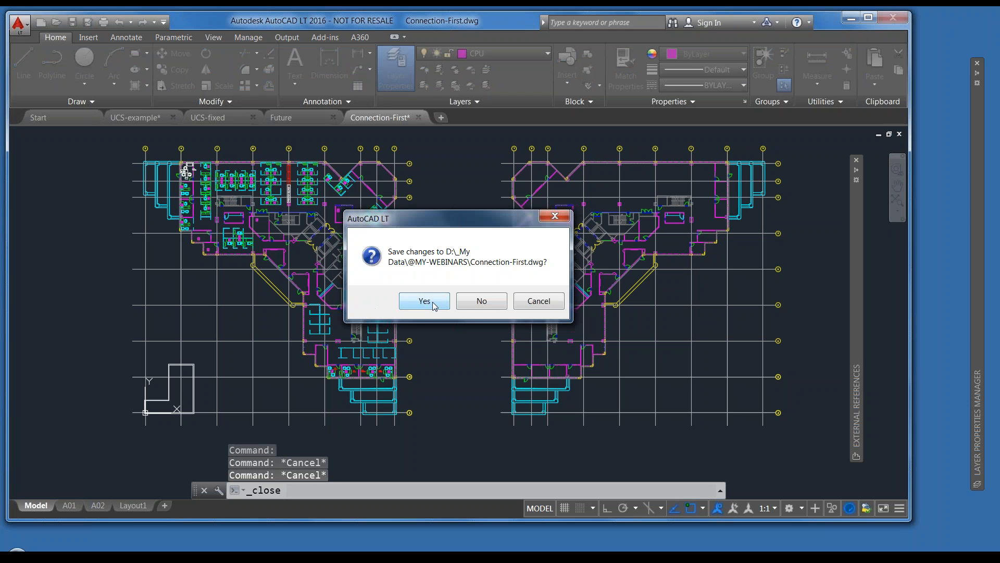
{"action": "left_click", "coordinate": [539, 301]}
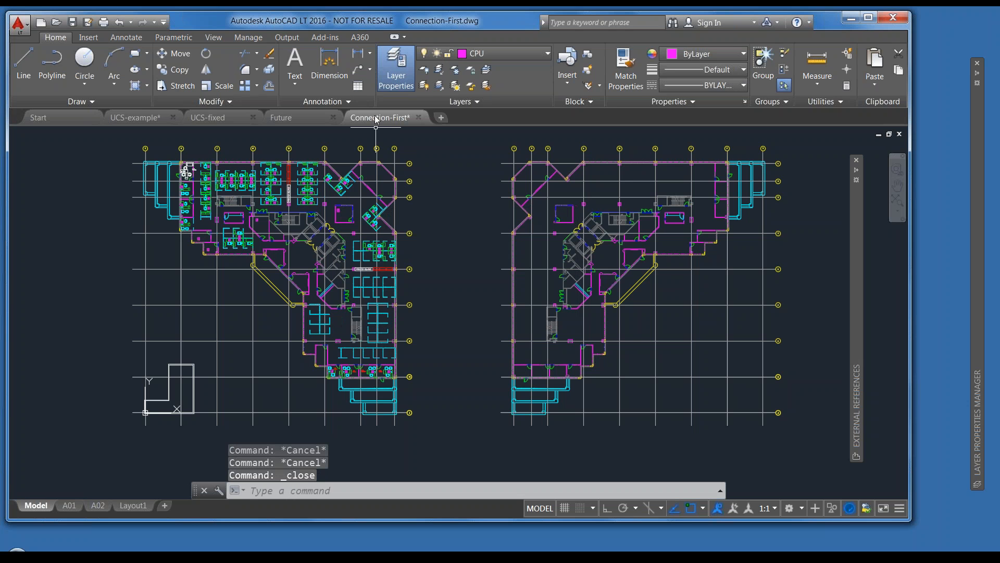
{"action": "left_click", "coordinate": [418, 118]}
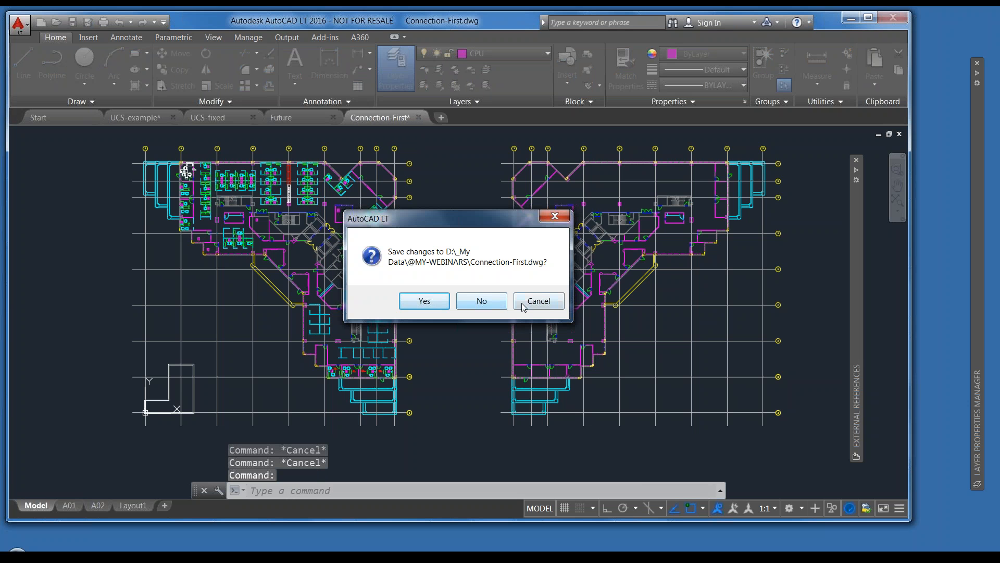
{"action": "left_click", "coordinate": [495, 304]}
{"action": "left_click", "coordinate": [333, 118]}
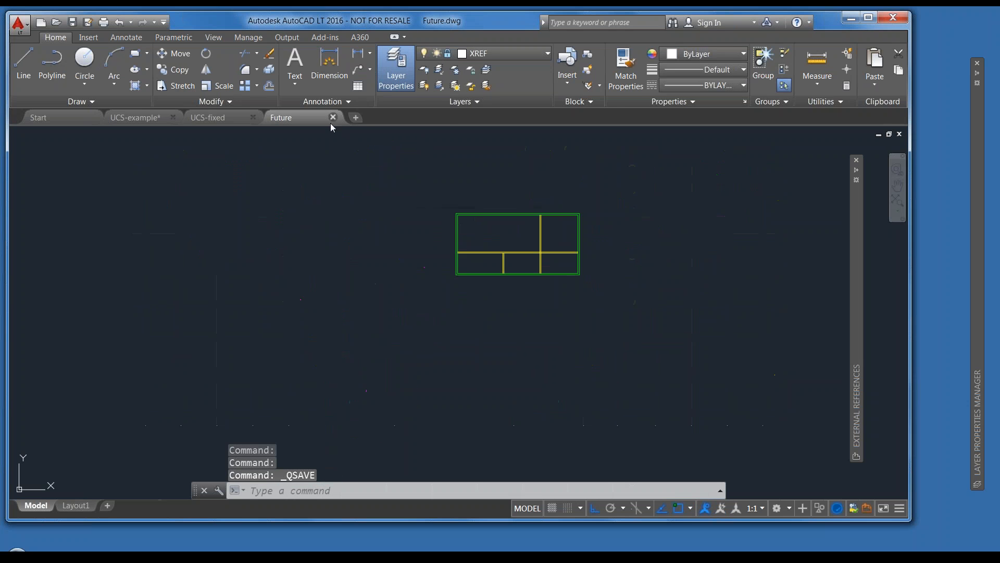
{"action": "left_click", "coordinate": [253, 117]}
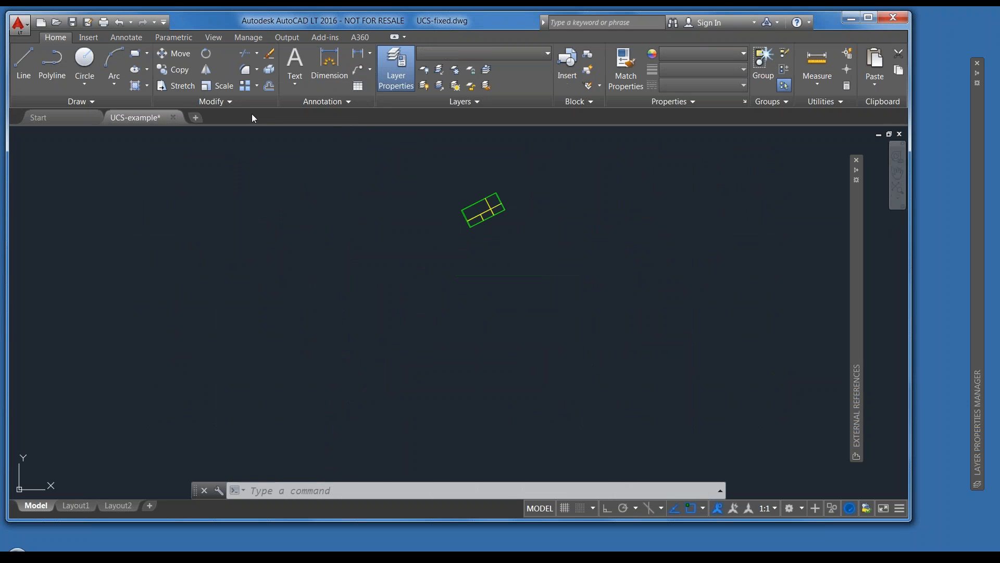
{"action": "left_click", "coordinate": [173, 117]}
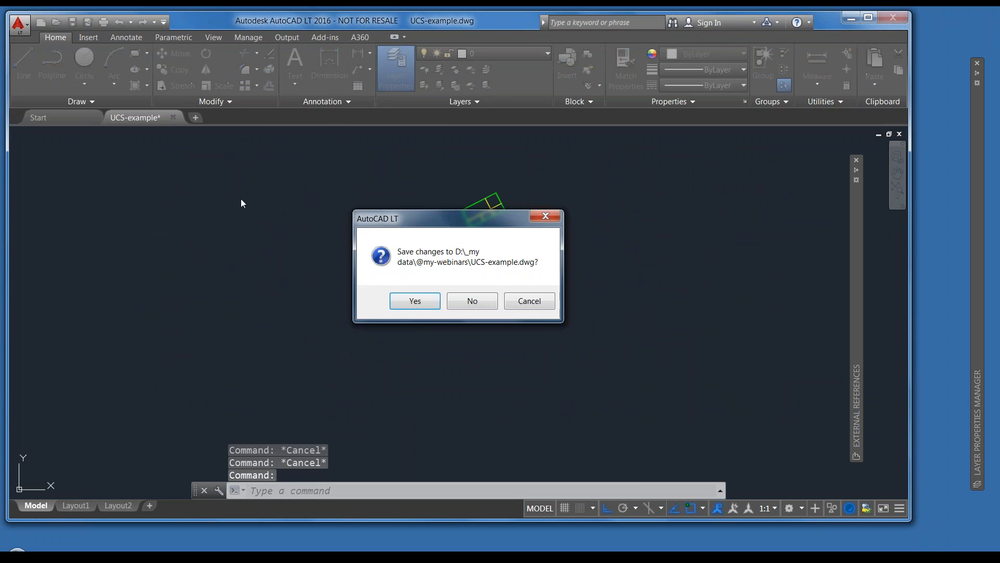
{"action": "left_click", "coordinate": [486, 304]}
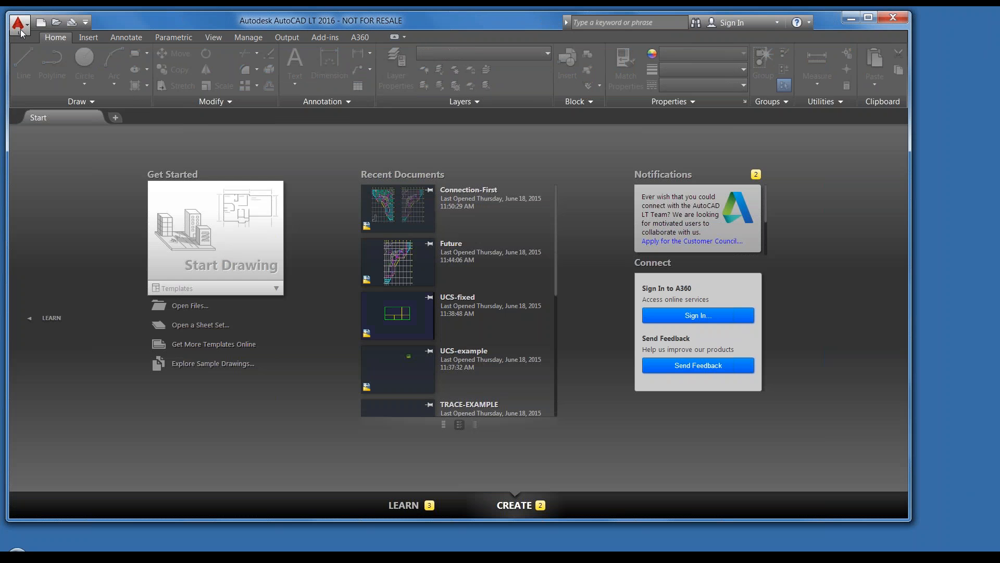
{"action": "left_click", "coordinate": [19, 24]}
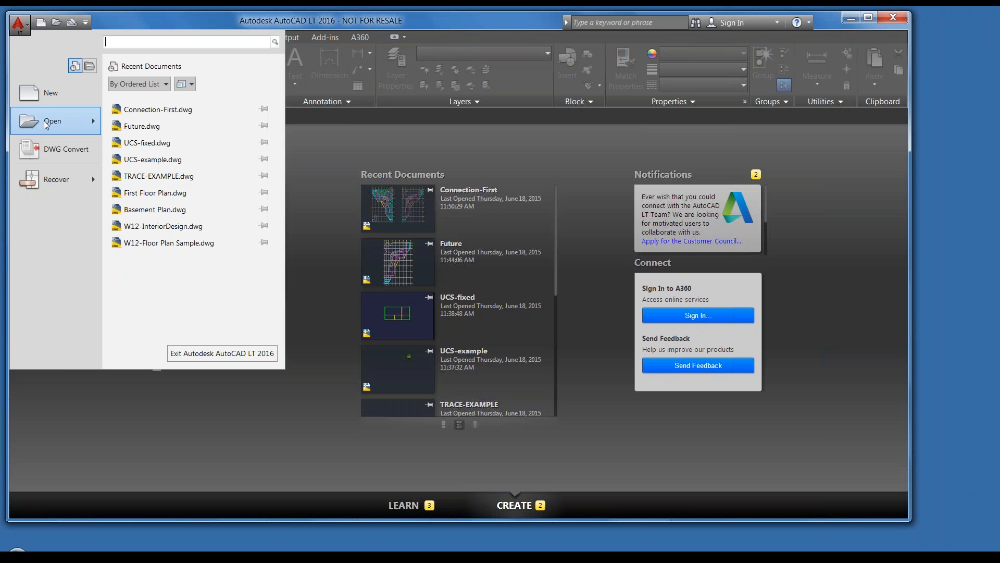
{"action": "mouse_move", "coordinate": [45, 121]}
{"action": "left_click", "coordinate": [157, 128]}
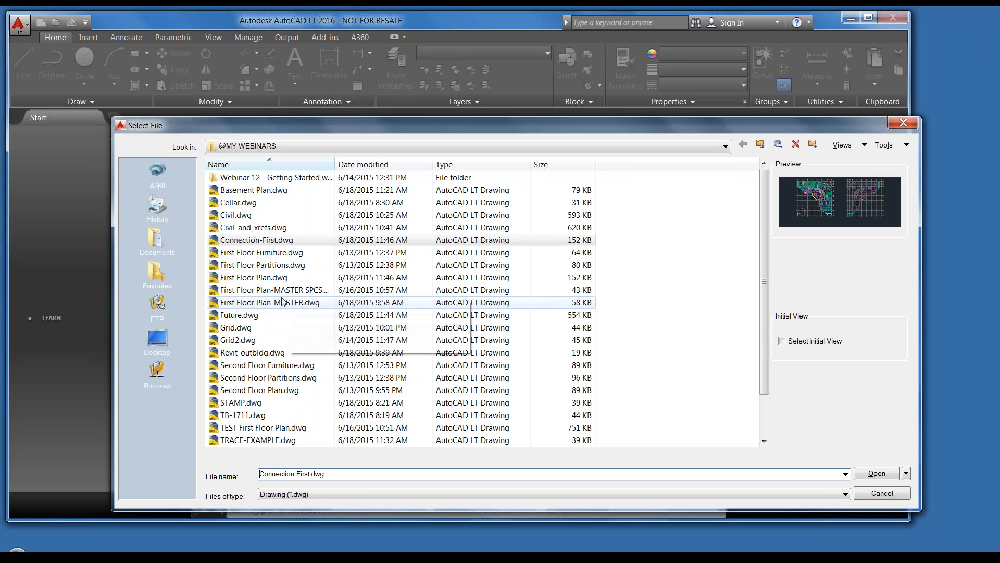
{"action": "double_click", "coordinate": [276, 301]}
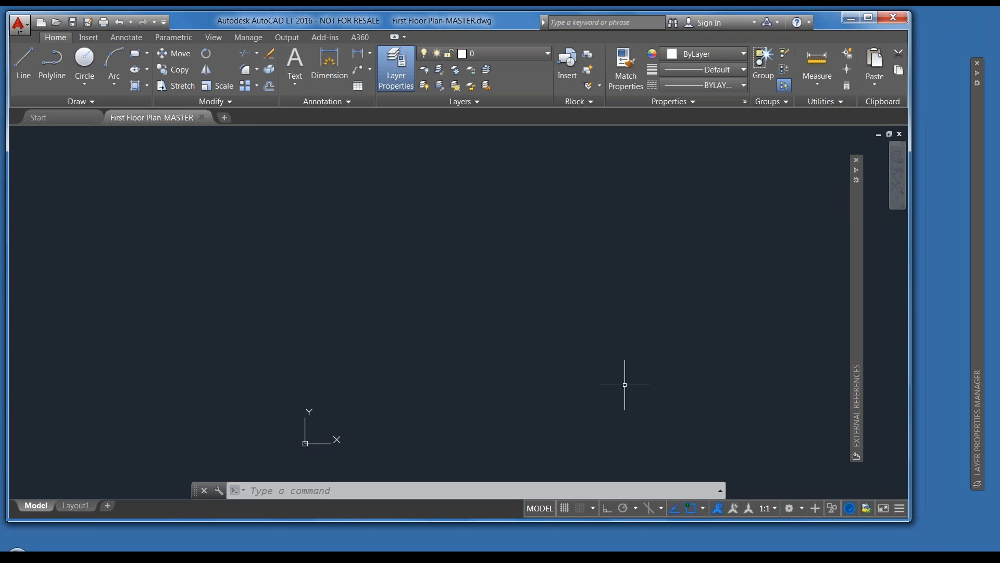
Step: Reload the First Floor Partitions, First Floor Plan and Grid references in First Floor Plan-MASTER
{"action": "middle_click_drag", "start_coordinate": [413, 365], "coordinate": [361, 374]}
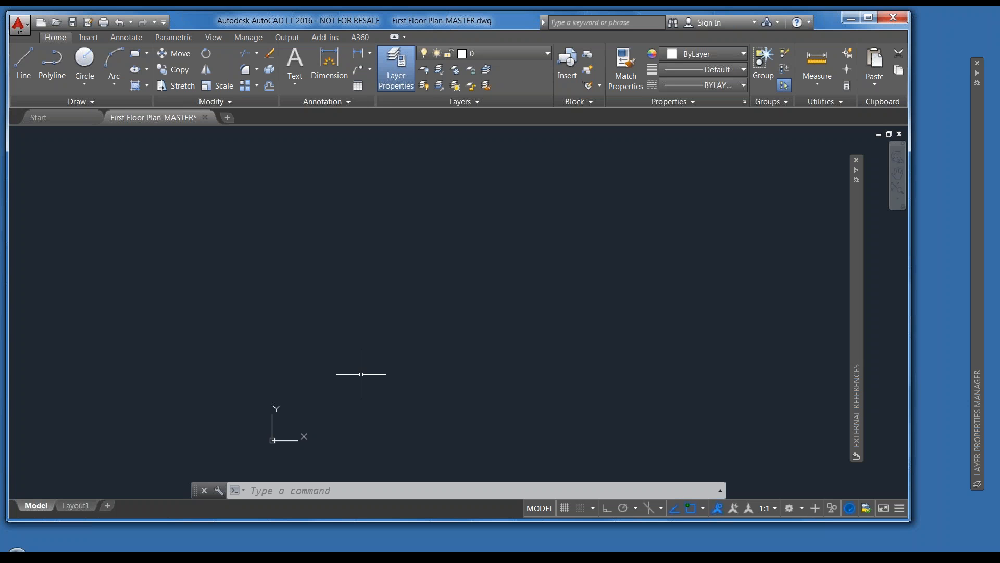
{"action": "type", "text": "XREF"}
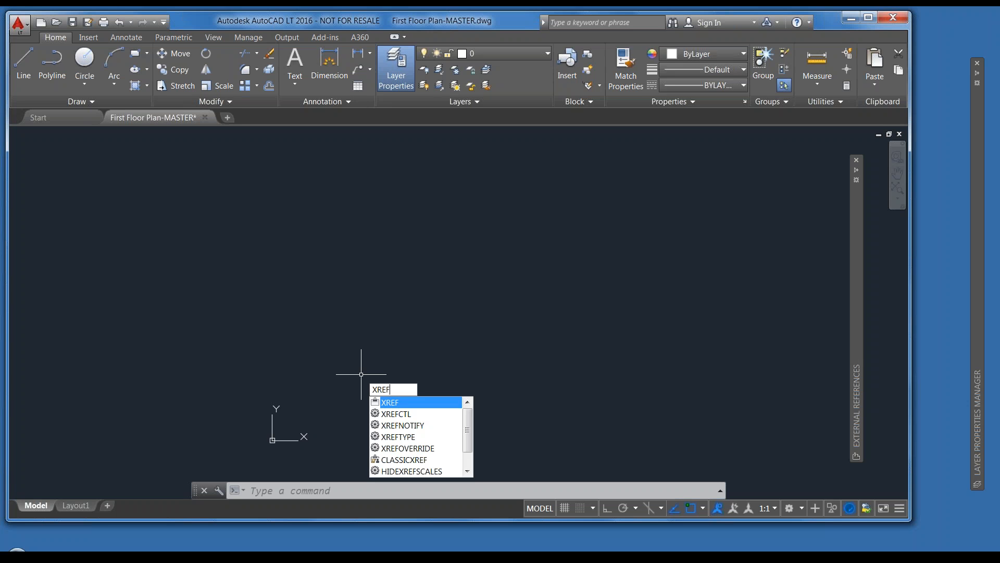
{"action": "key", "text": "Return"}
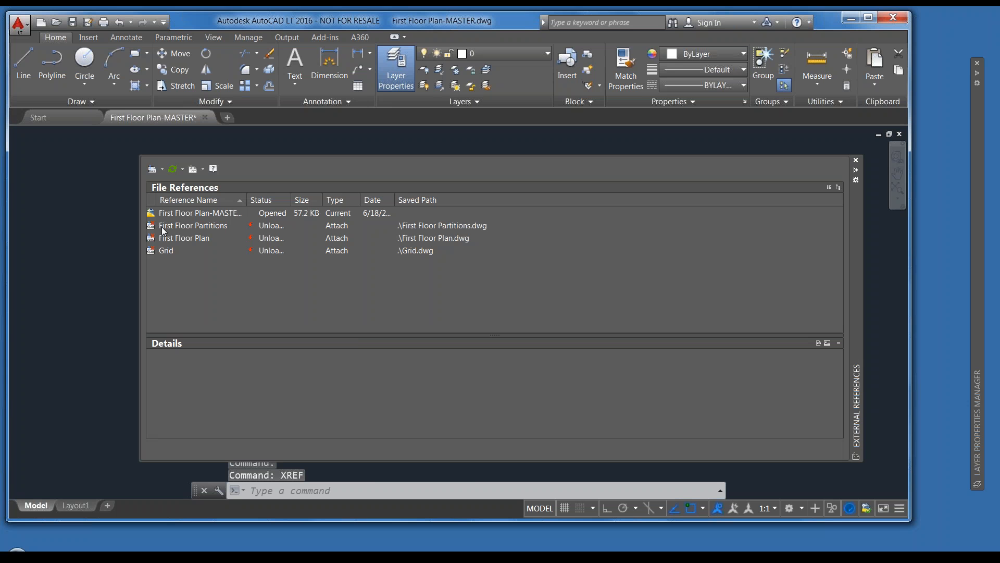
{"action": "left_click", "coordinate": [173, 227]}
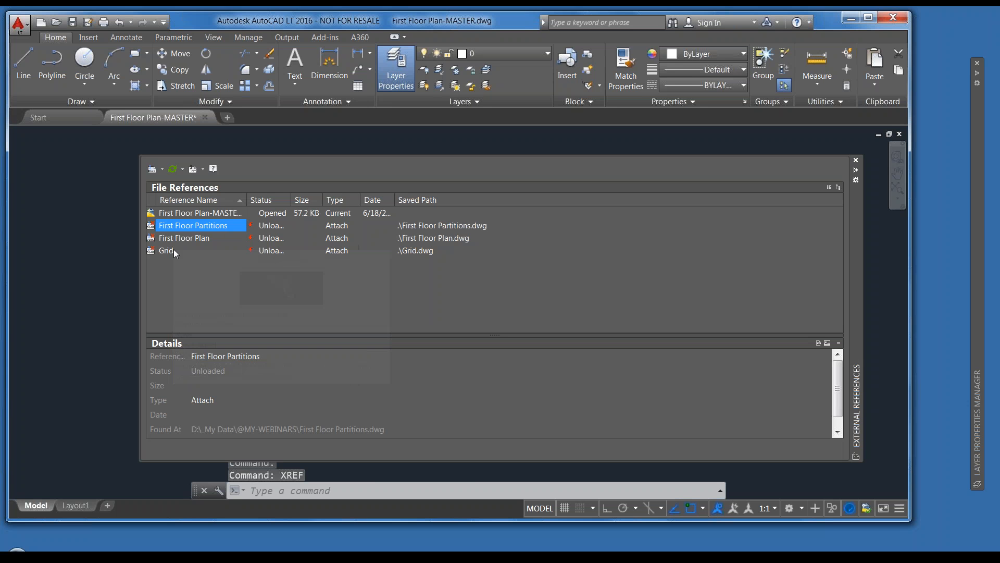
{"action": "left_click", "coordinate": [171, 250], "text": "shift"}
{"action": "right_click", "coordinate": [175, 237]}
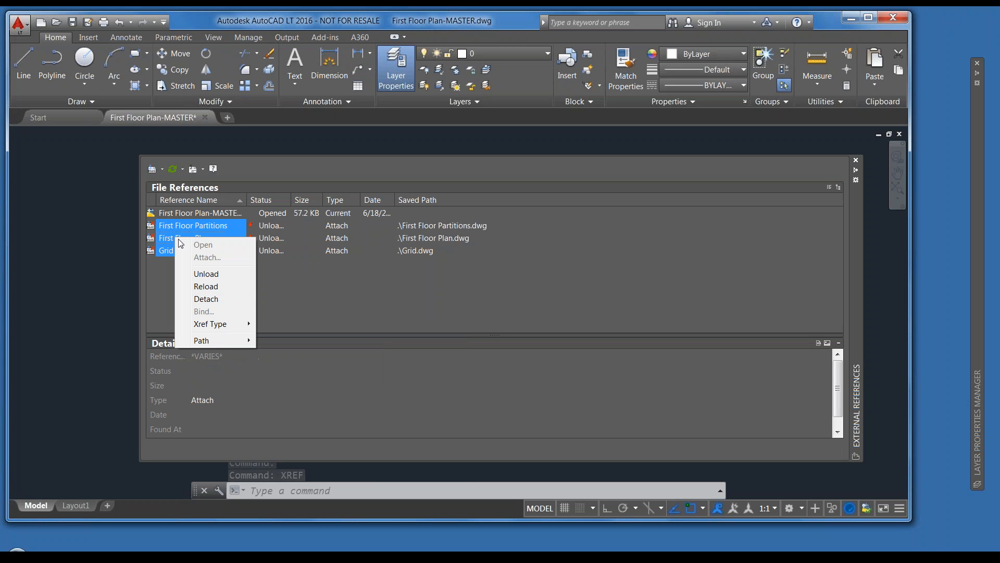
{"action": "left_click", "coordinate": [207, 286]}
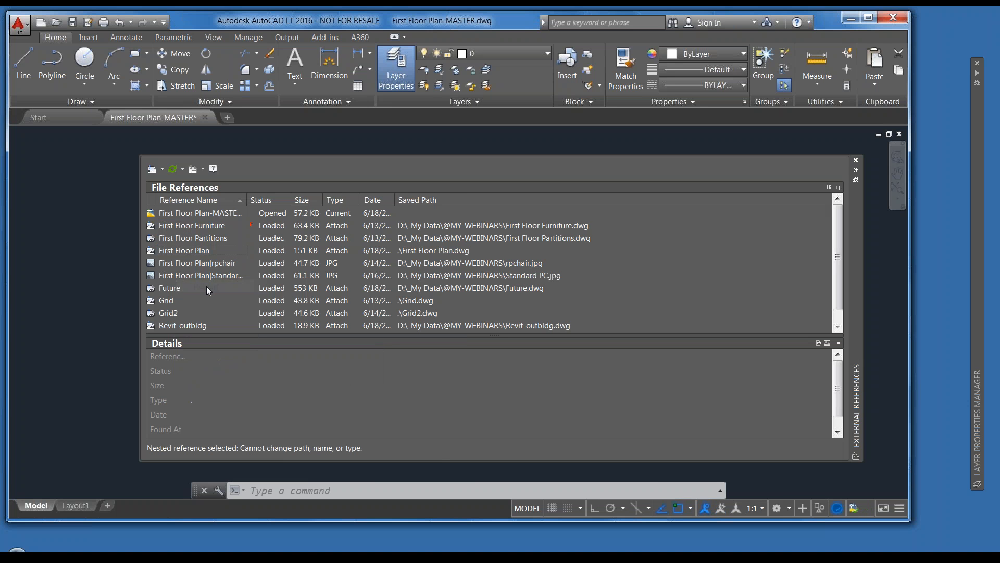
{"action": "left_click", "coordinate": [856, 171]}
{"action": "scroll", "coordinate": [620, 292], "scroll_direction": "down", "scroll_amount": 2}
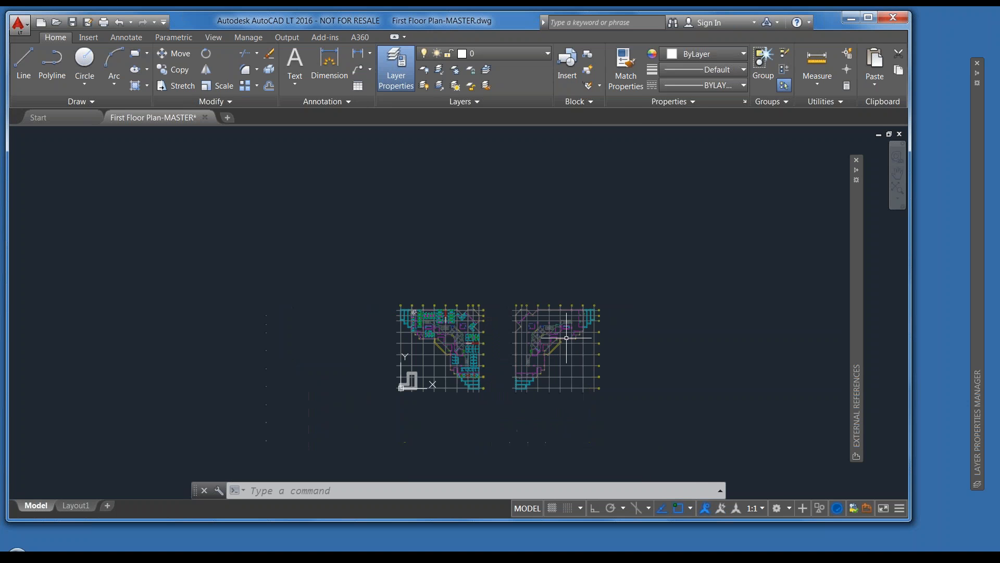
{"action": "scroll", "coordinate": [525, 331], "scroll_direction": "up", "scroll_amount": 3}
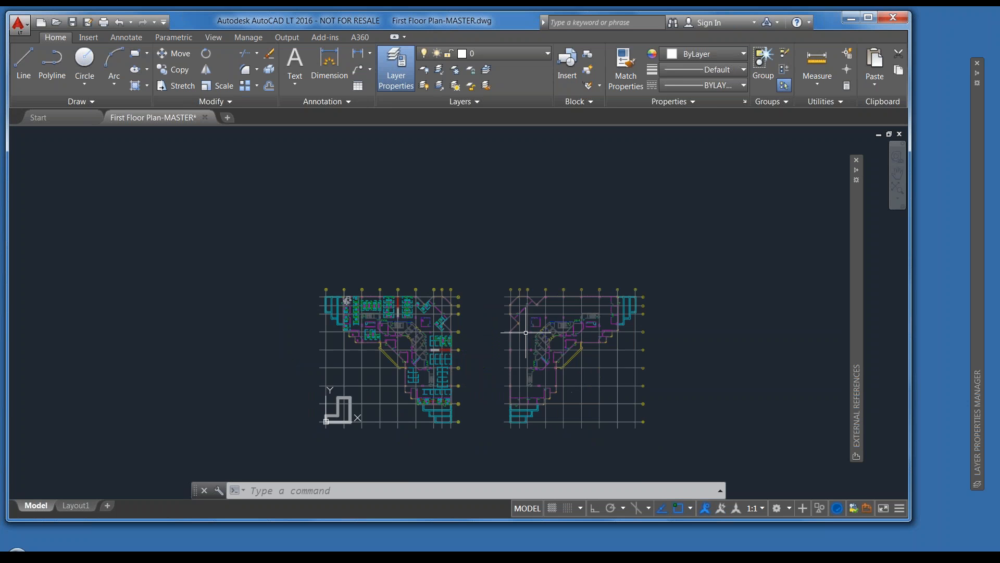
{"action": "middle_click_drag", "start_coordinate": [493, 343], "coordinate": [494, 333]}
{"action": "scroll", "coordinate": [494, 333], "scroll_direction": "up", "scroll_amount": 2}
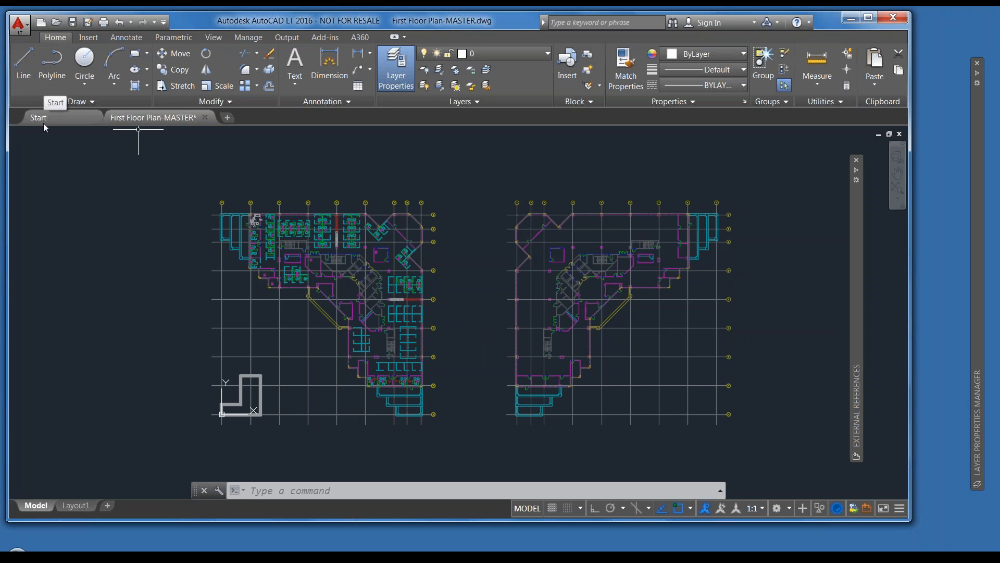
{"action": "left_click", "coordinate": [18, 23]}
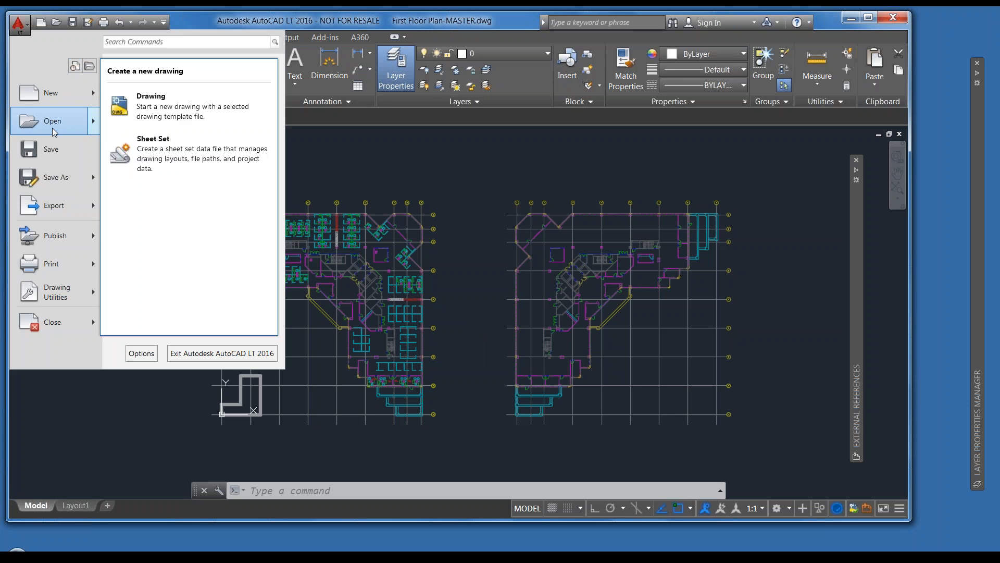
{"action": "mouse_move", "coordinate": [52, 131]}
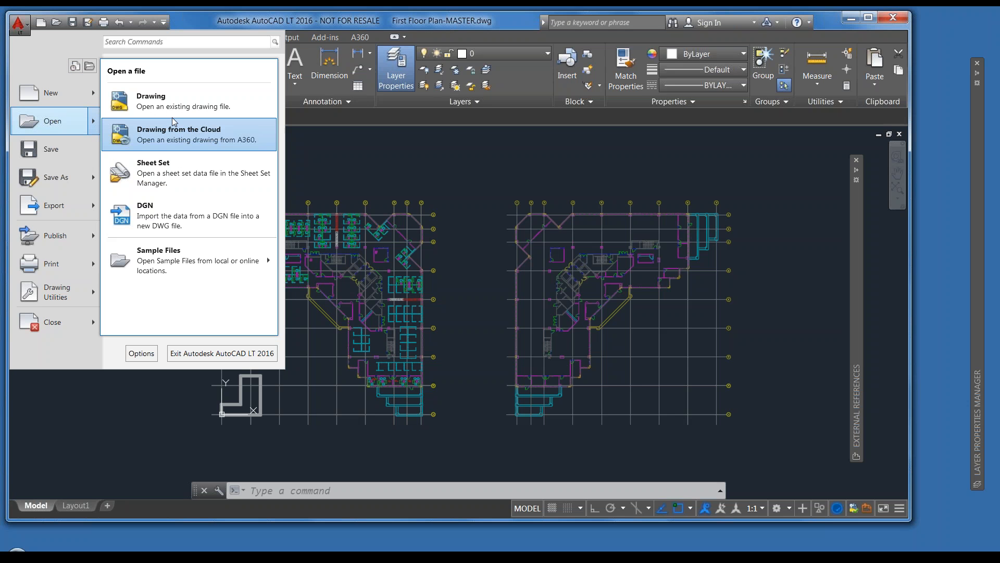
{"action": "left_click", "coordinate": [166, 104]}
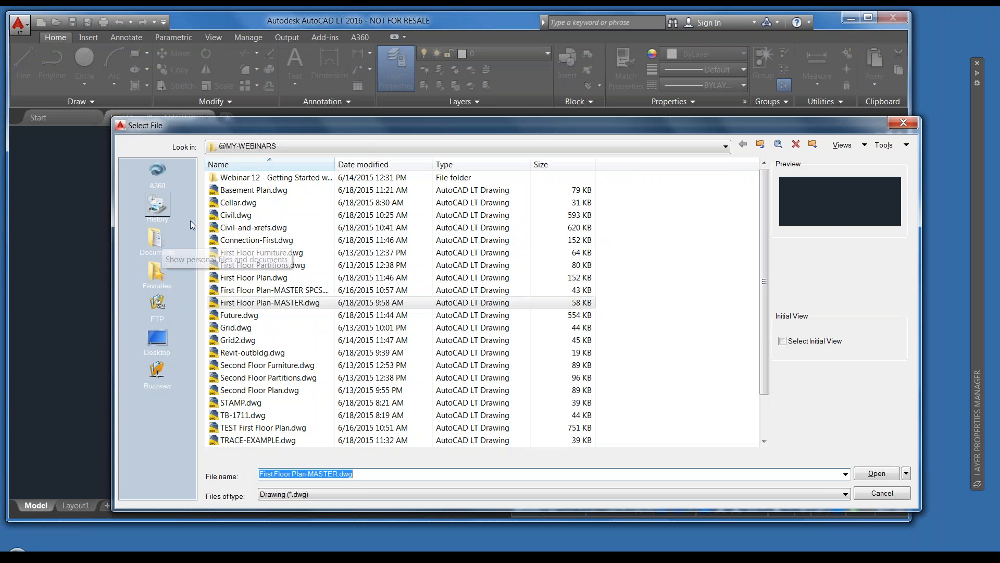
{"action": "double_click", "coordinate": [242, 228]}
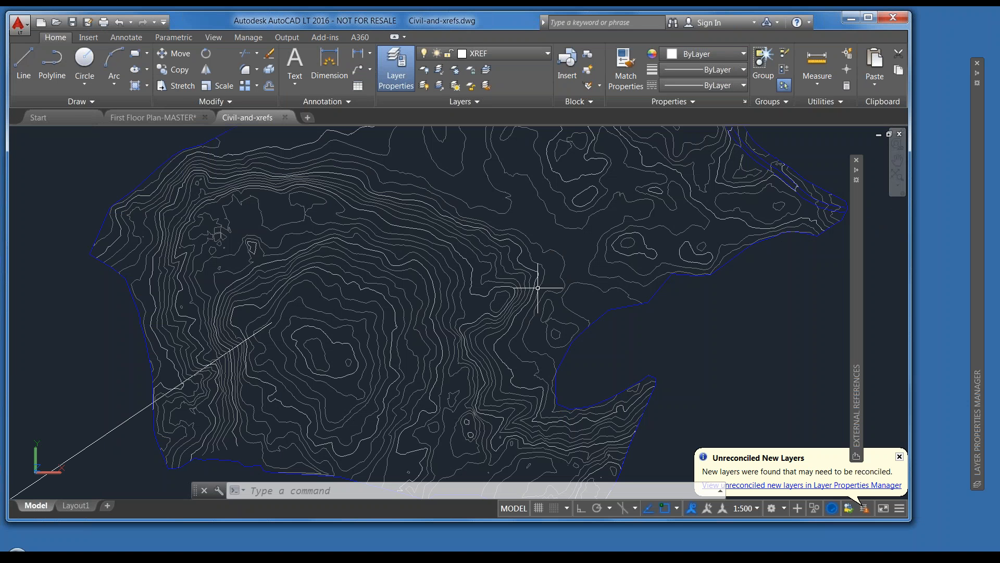
Step: Reload the unloaded First Floor Plan-MASTER SPCS overlay reference in the civil drawing
{"action": "scroll", "coordinate": [488, 300], "scroll_direction": "down", "scroll_amount": 10}
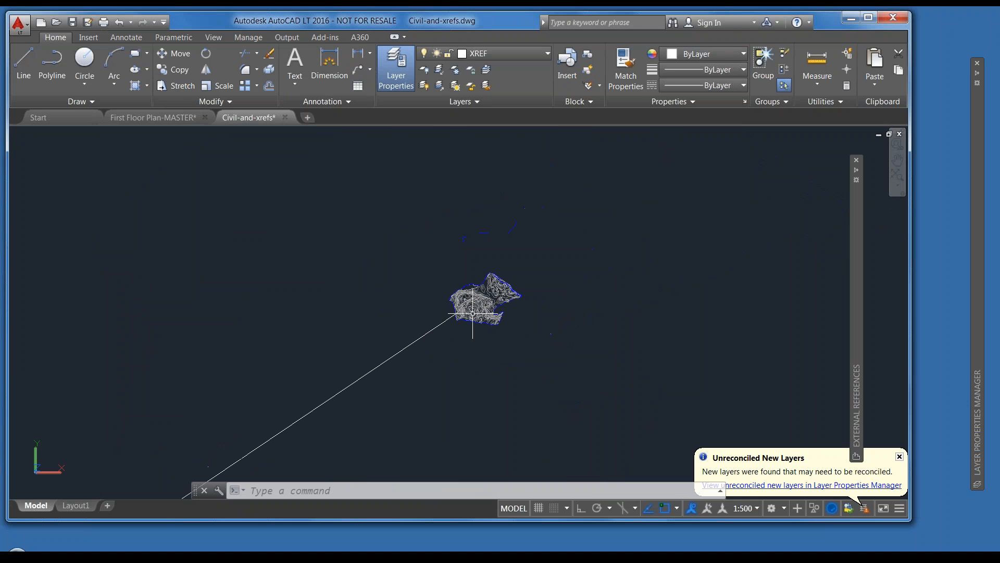
{"action": "scroll", "coordinate": [395, 346], "scroll_direction": "down", "scroll_amount": 5}
{"action": "middle_click_drag", "start_coordinate": [335, 406], "coordinate": [534, 238]}
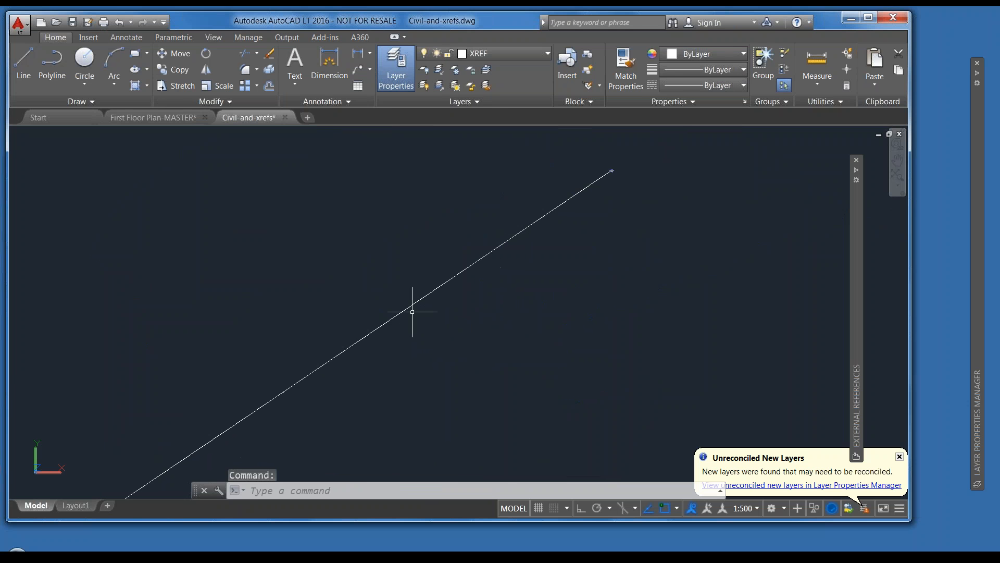
{"action": "middle_click_drag", "start_coordinate": [633, 189], "coordinate": [534, 249]}
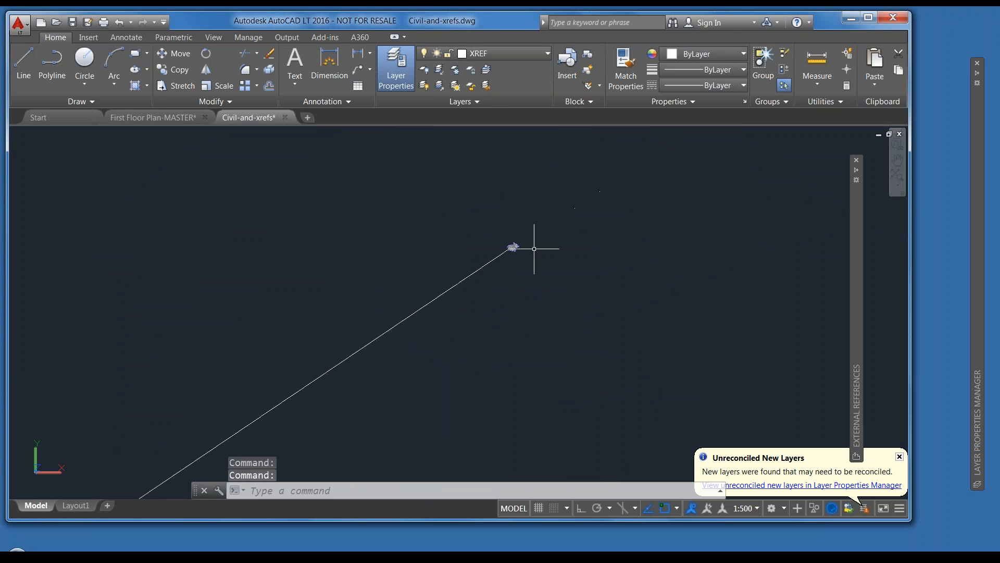
{"action": "scroll", "coordinate": [514, 246], "scroll_direction": "up", "scroll_amount": 8}
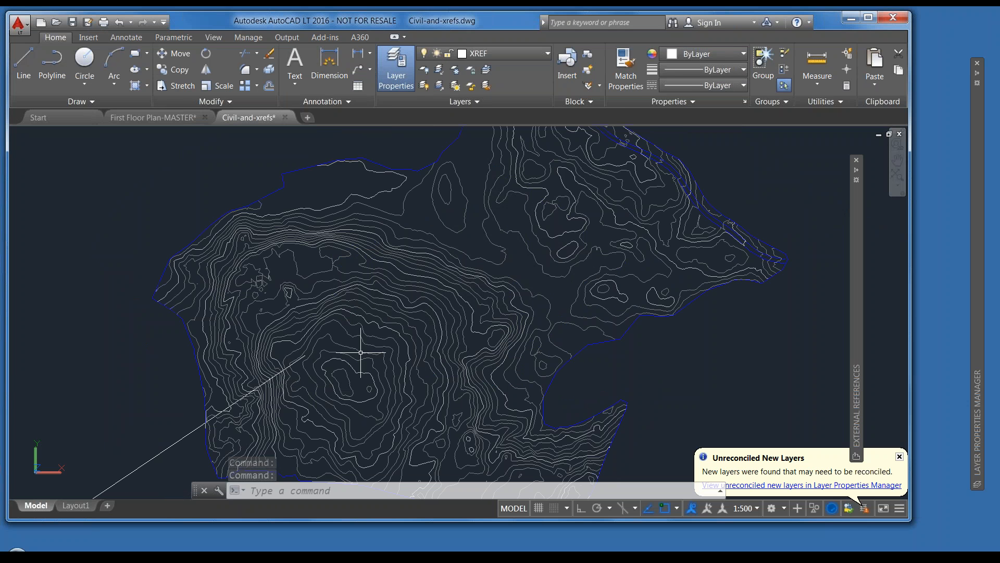
{"action": "type", "text": "la"}
{"action": "key", "text": "Return"}
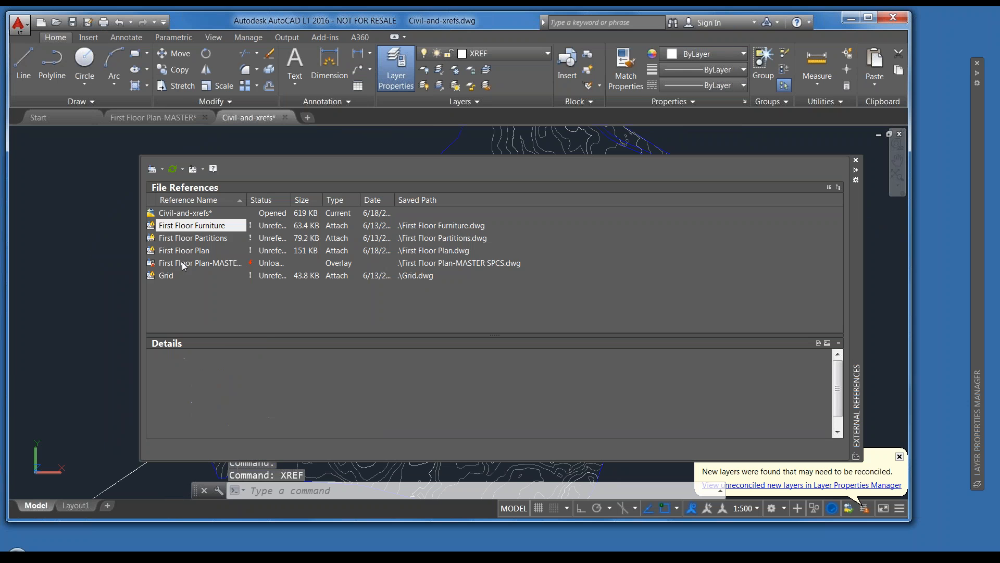
{"action": "left_click", "coordinate": [183, 264]}
{"action": "right_click", "coordinate": [183, 263]}
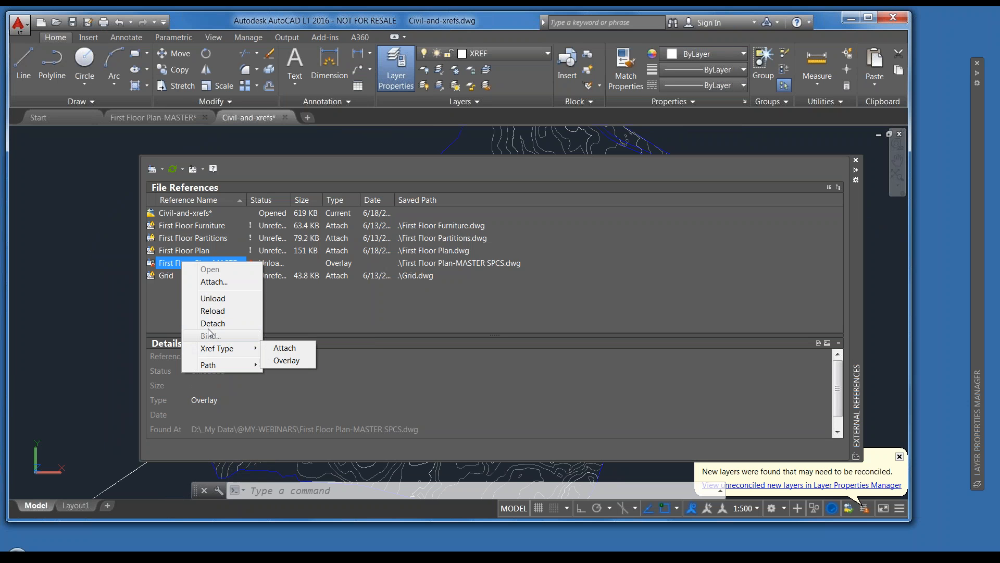
{"action": "left_click", "coordinate": [209, 311]}
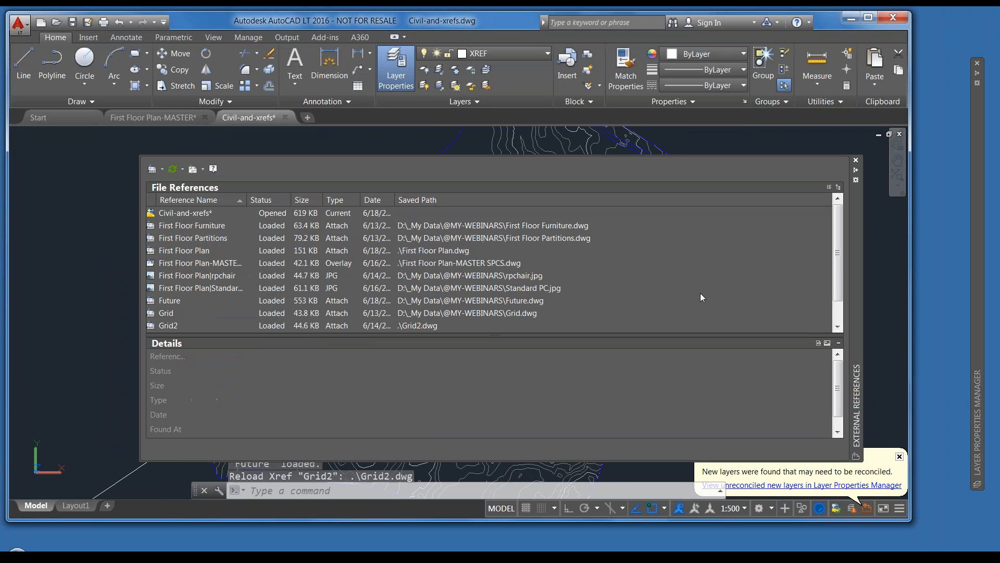
{"action": "left_click", "coordinate": [856, 171]}
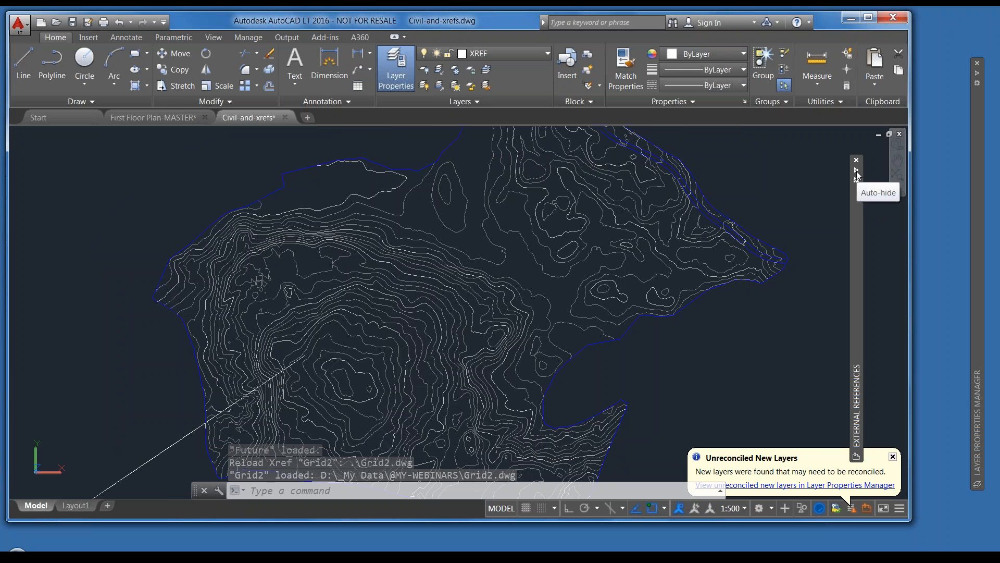
Step: Clear the current selection and regenerate the civil drawing
{"action": "left_click", "coordinate": [90, 386]}
{"action": "left_click", "coordinate": [70, 342]}
{"action": "key", "text": "Escape"}
{"action": "key", "text": "Escape"}
{"action": "type", "text": "re"}
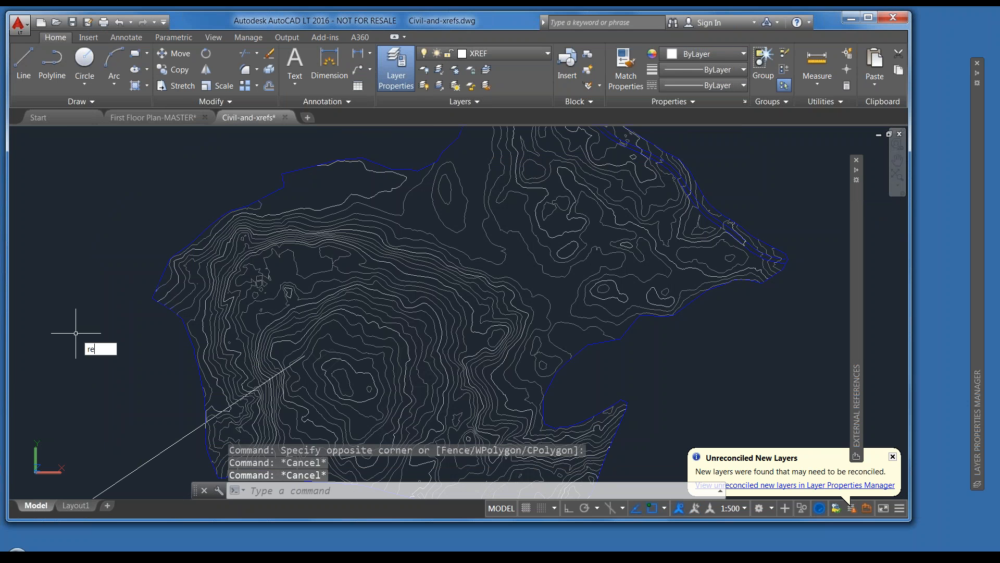
{"action": "key", "text": "Return"}
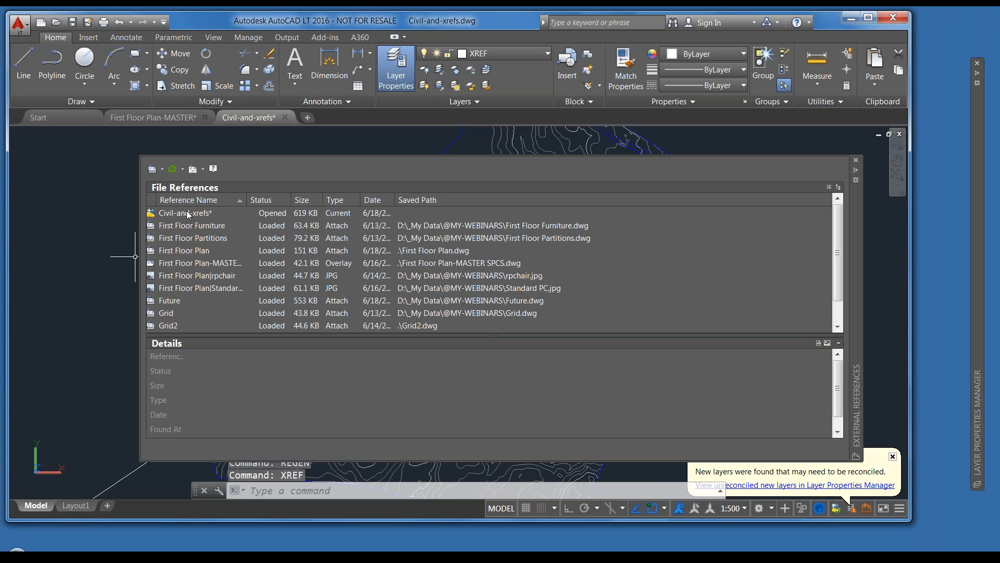
Step: Examine the load status of all external references listed for Civil-and-xrefs
{"action": "left_click", "coordinate": [187, 212]}
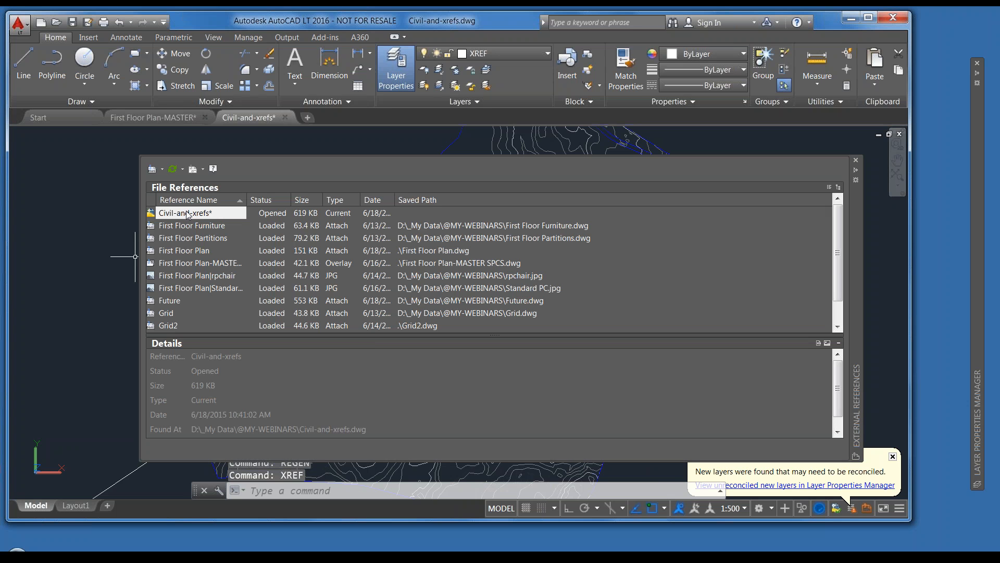
{"action": "scroll", "coordinate": [232, 314], "scroll_direction": "down", "scroll_amount": 1}
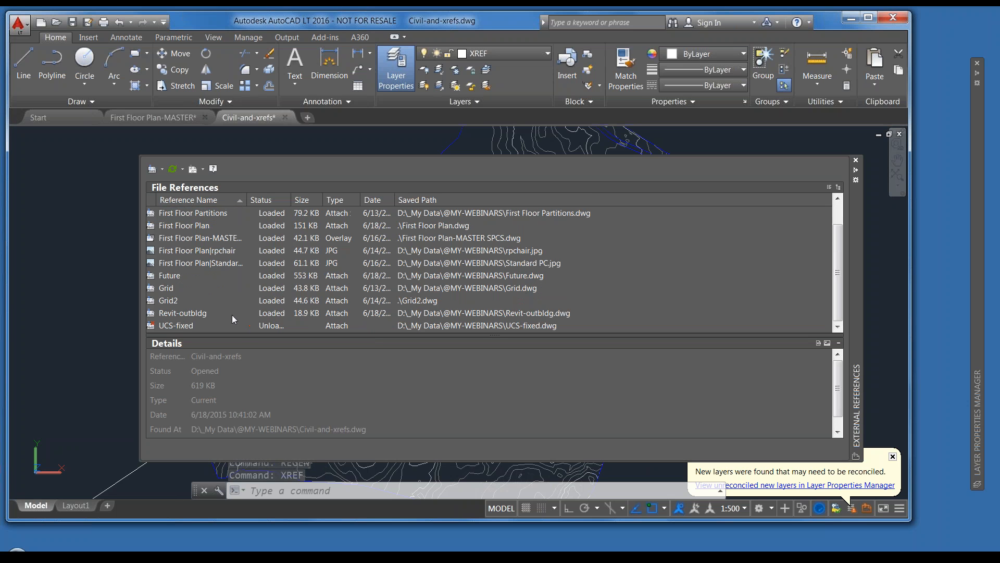
{"action": "scroll", "coordinate": [232, 314], "scroll_direction": "up", "scroll_amount": 1}
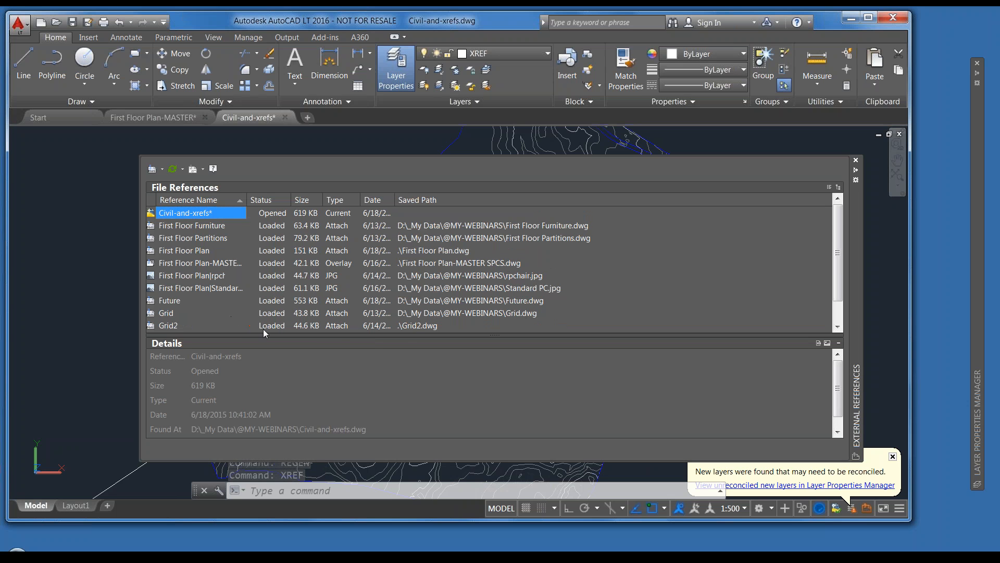
{"action": "left_click", "coordinate": [856, 170]}
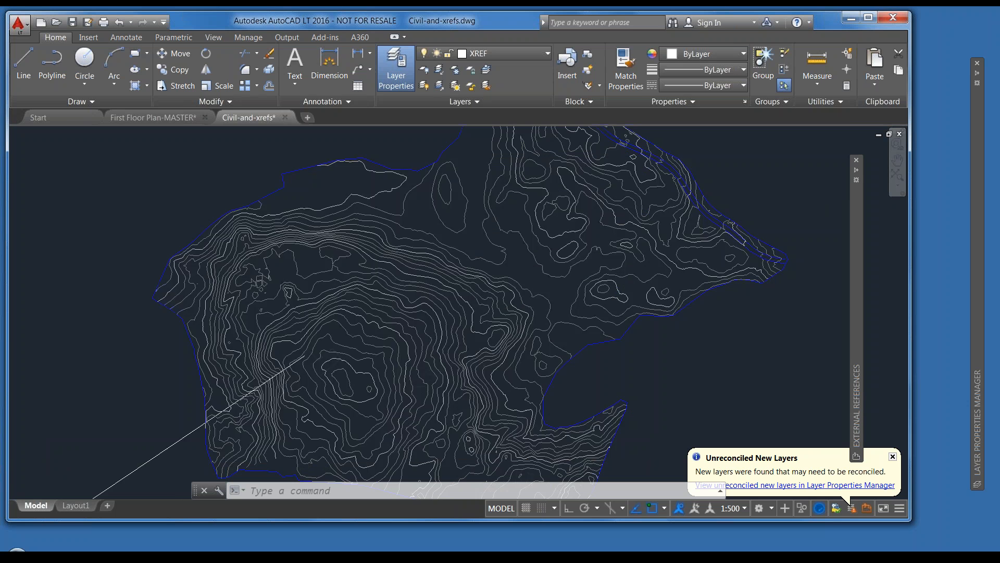
Step: Close Civil-and-xrefs with its changes saved and First Floor Plan-MASTER with its changes discarded
{"action": "scroll", "coordinate": [650, 274], "scroll_direction": "down", "scroll_amount": 5}
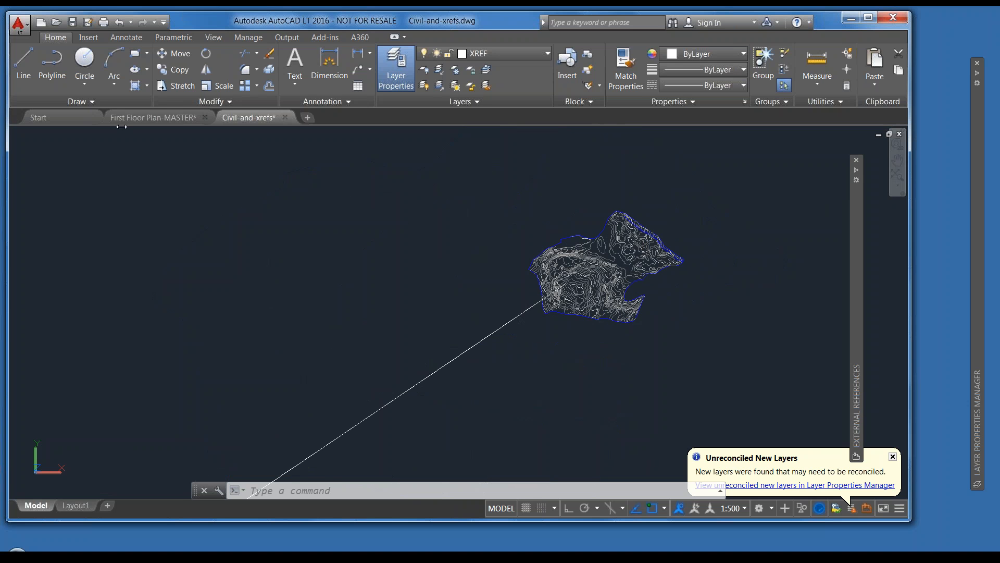
{"action": "left_click", "coordinate": [285, 117]}
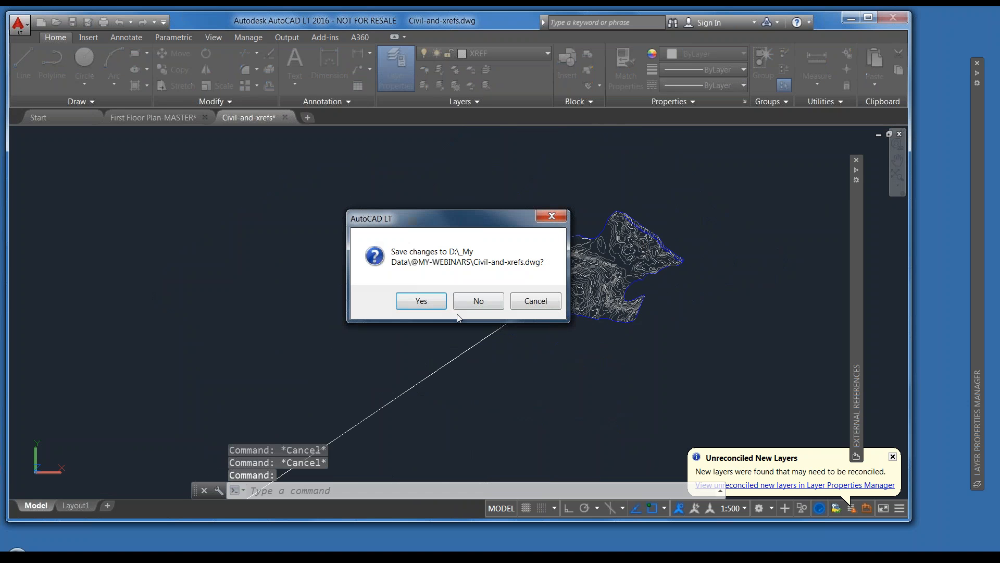
{"action": "left_click", "coordinate": [433, 302]}
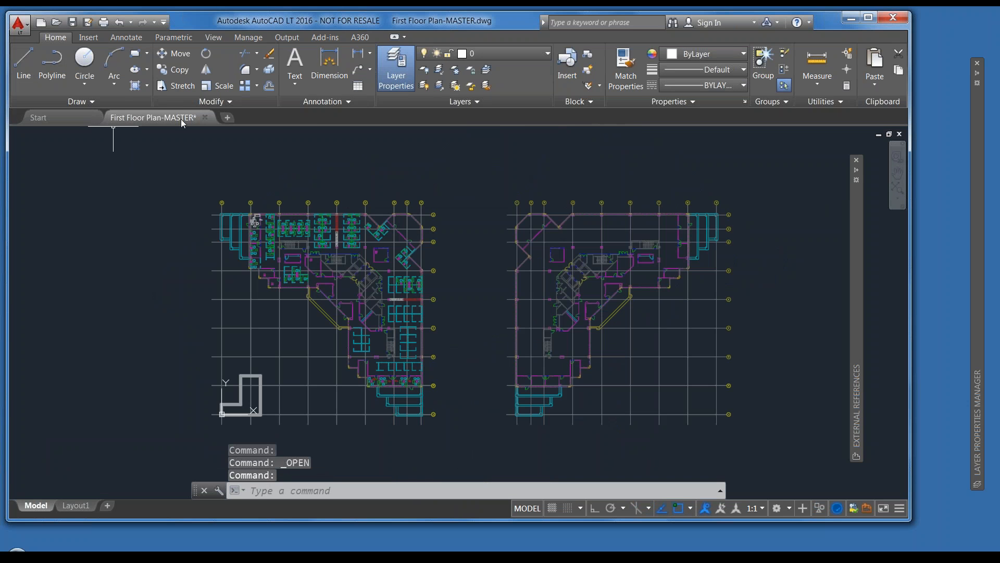
{"action": "left_click", "coordinate": [204, 117]}
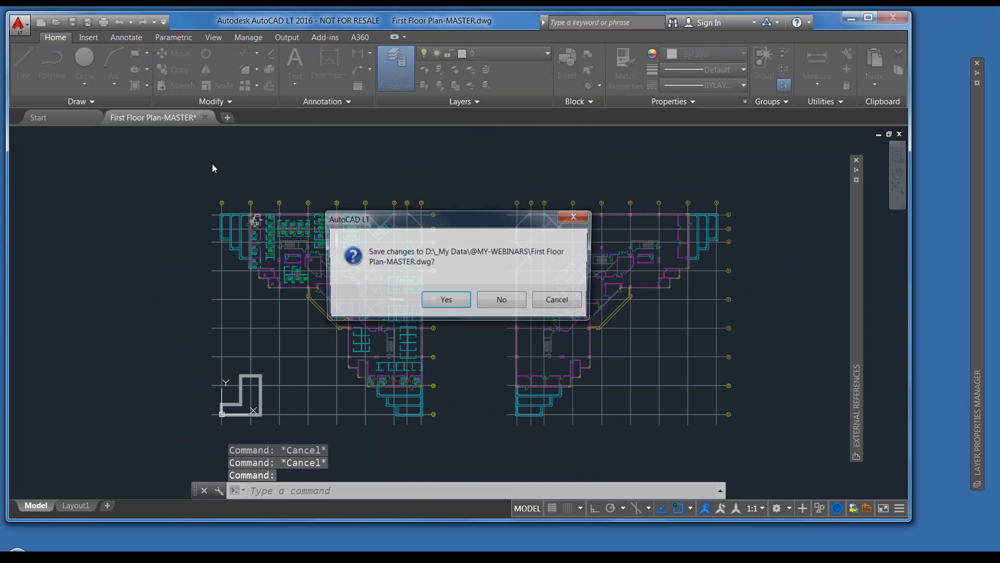
{"action": "left_click", "coordinate": [493, 300]}
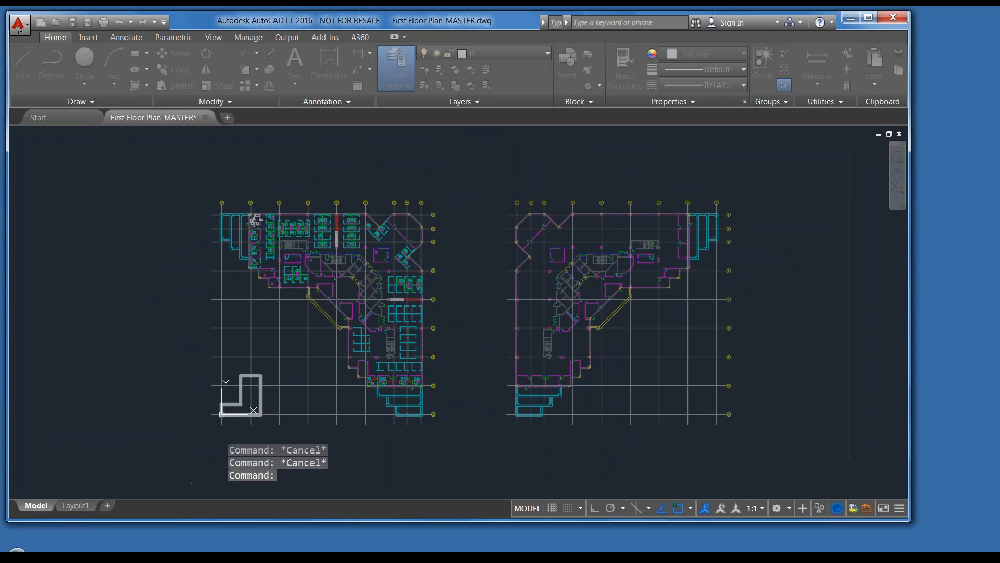
Step: Reopen the Civil-and-xrefs drawing from the recent documents
{"action": "left_click", "coordinate": [17, 24]}
{"action": "left_click", "coordinate": [127, 110]}
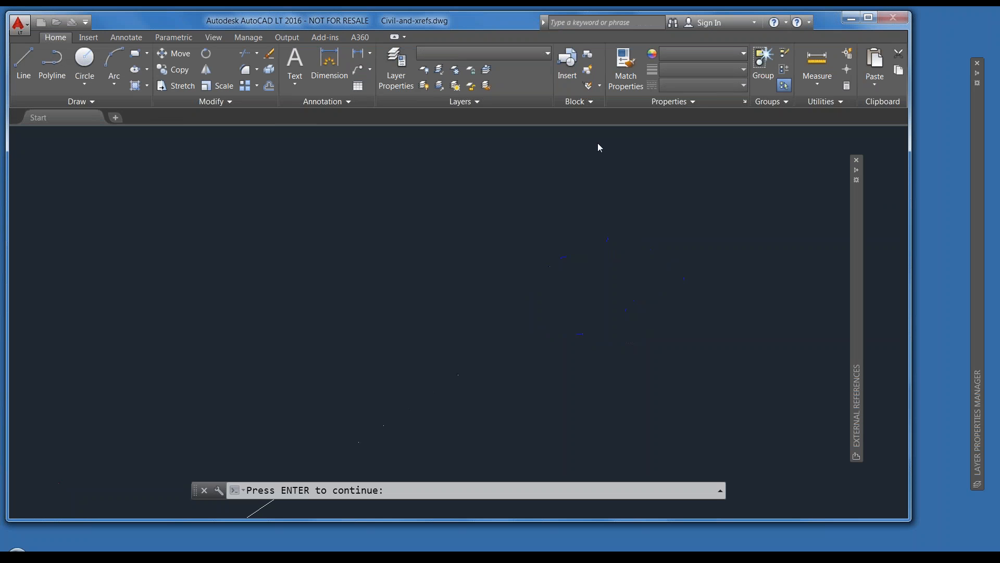
{"action": "scroll", "coordinate": [582, 290], "scroll_direction": "up", "scroll_amount": 3}
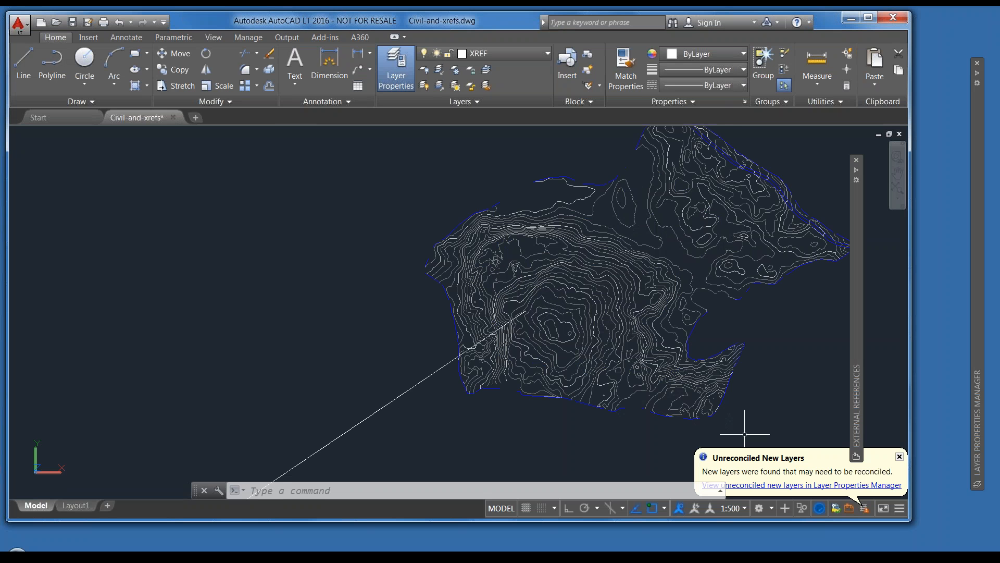
{"action": "left_click", "coordinate": [18, 23]}
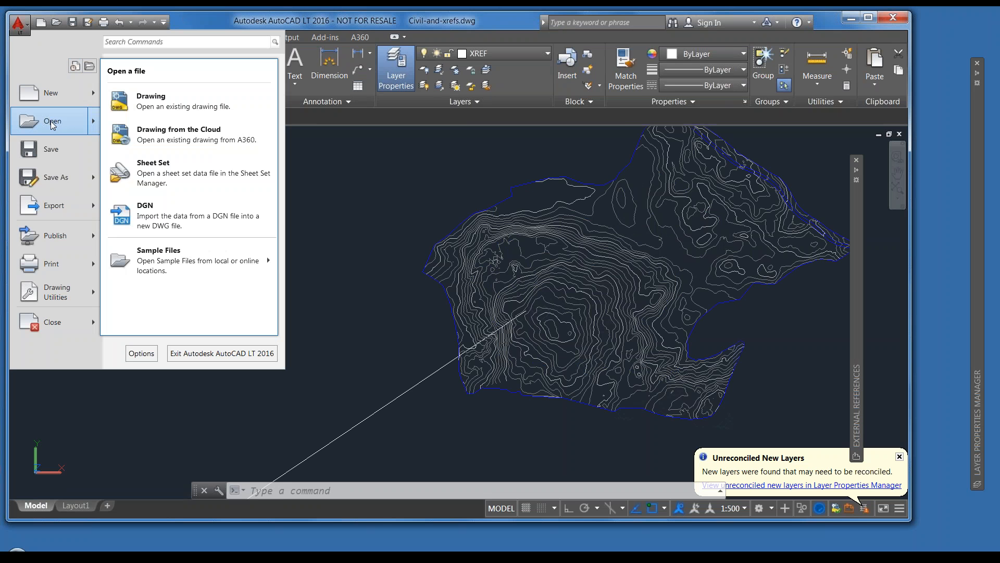
{"action": "left_click", "coordinate": [53, 125]}
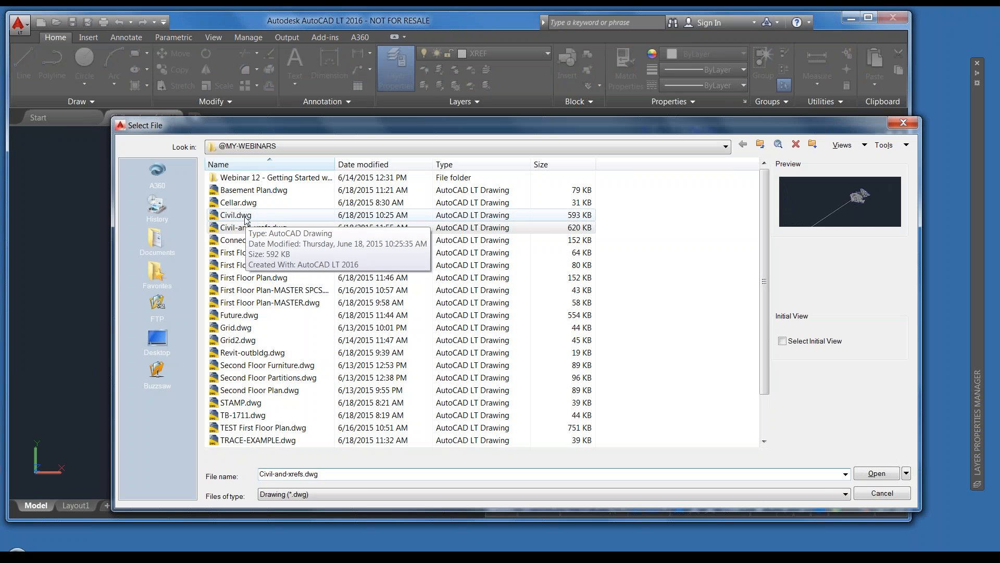
{"action": "left_click", "coordinate": [246, 216]}
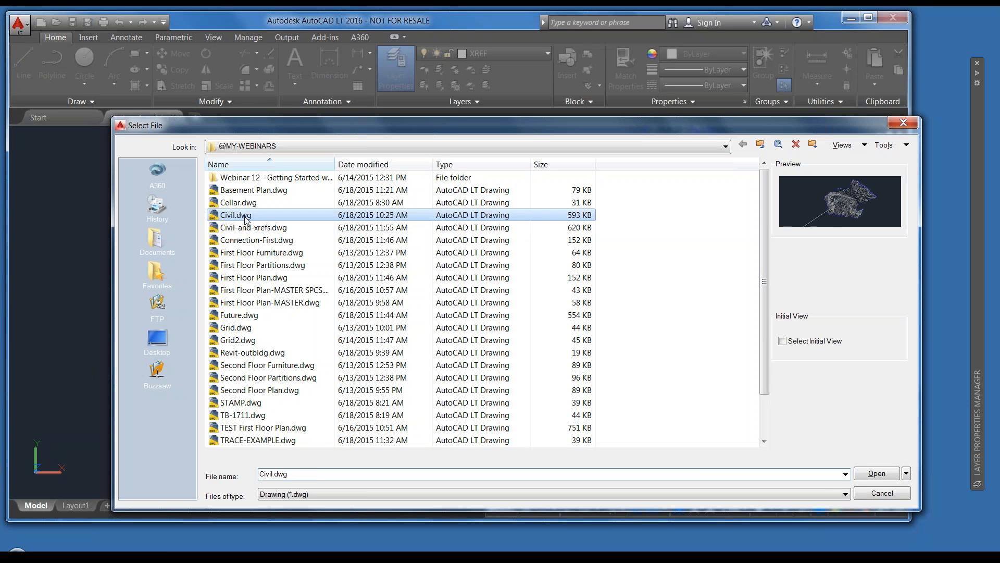
{"action": "double_click", "coordinate": [247, 216]}
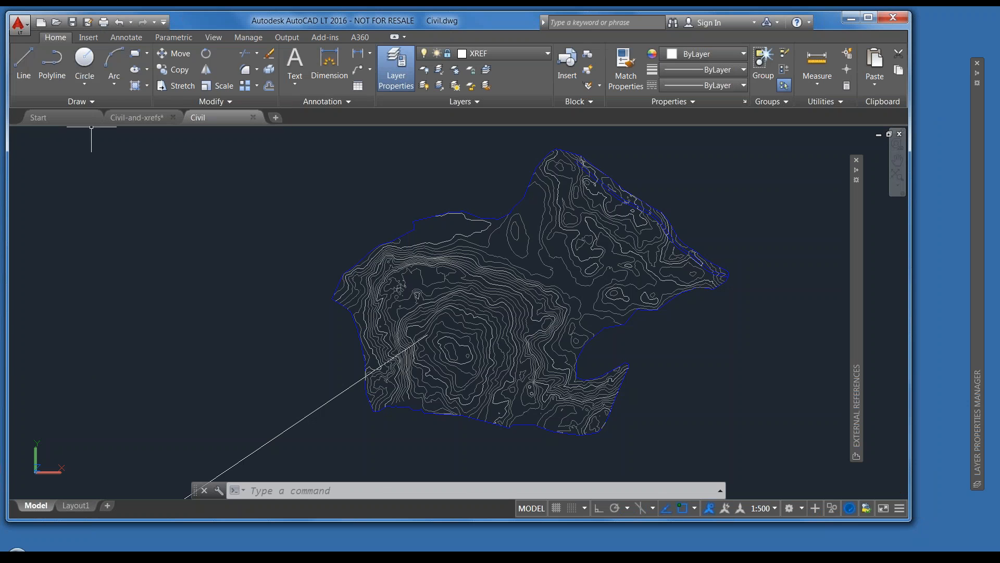
{"action": "key", "text": "ctrl+o"}
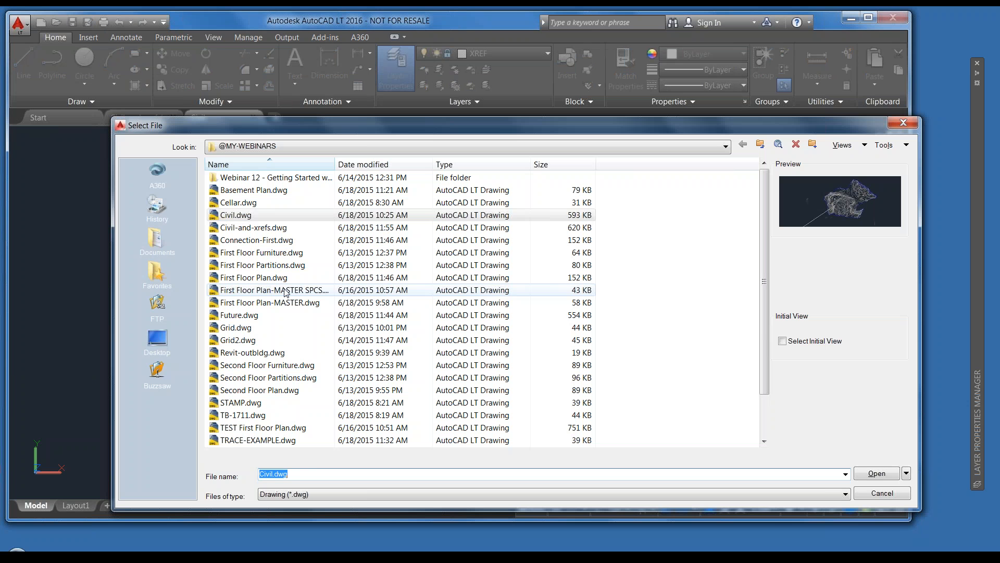
{"action": "left_click", "coordinate": [286, 293]}
{"action": "left_click", "coordinate": [286, 293]}
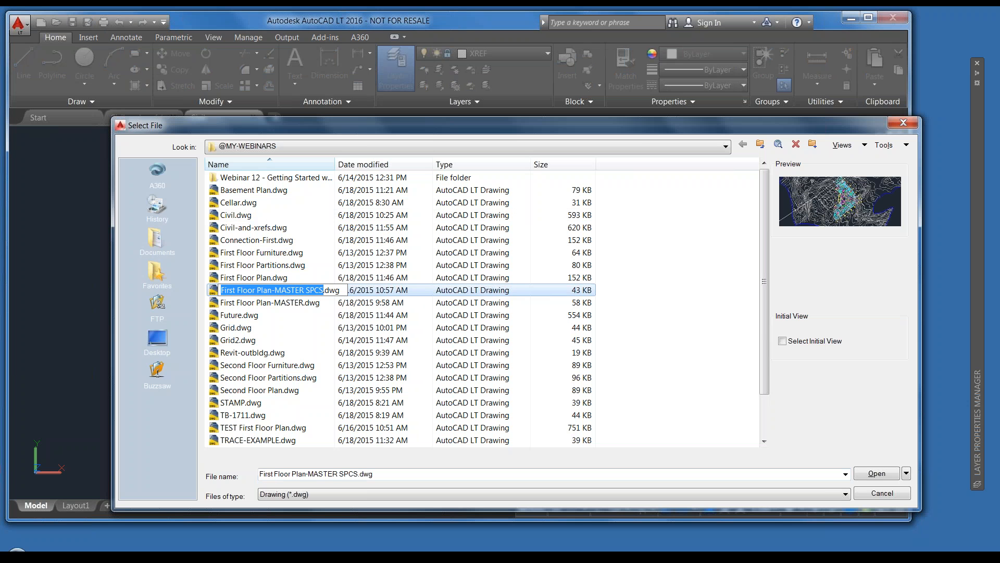
{"action": "left_click", "coordinate": [875, 474]}
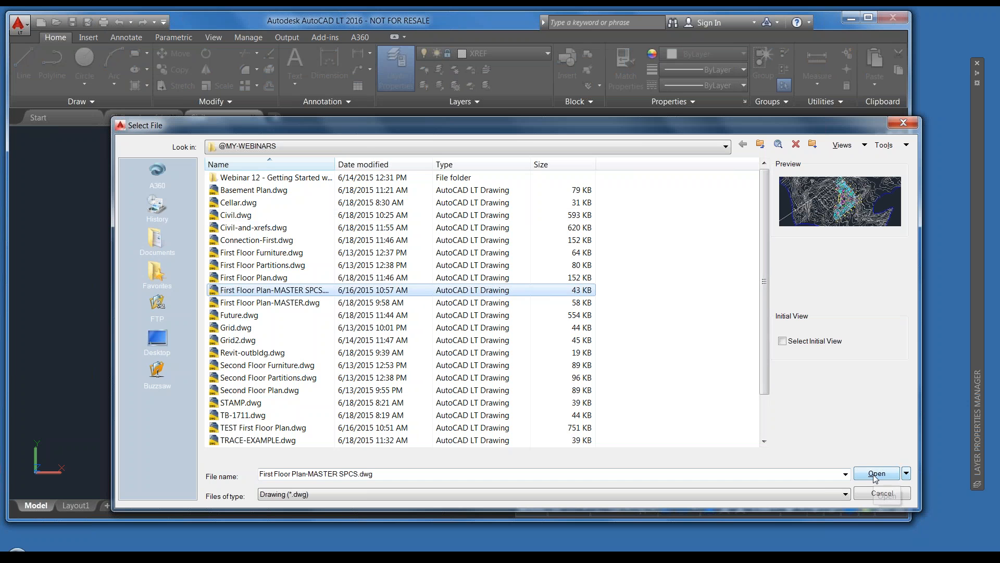
{"action": "left_click", "coordinate": [875, 475]}
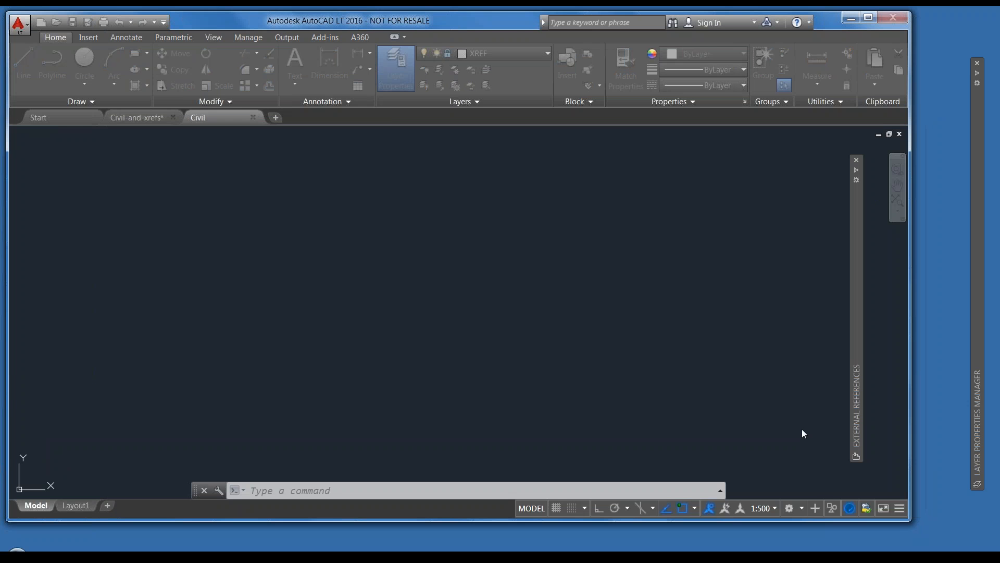
Step: Examine how the floor plans and column grids are positioned over the faded site contours
{"action": "scroll", "coordinate": [479, 322], "scroll_direction": "up", "scroll_amount": 2}
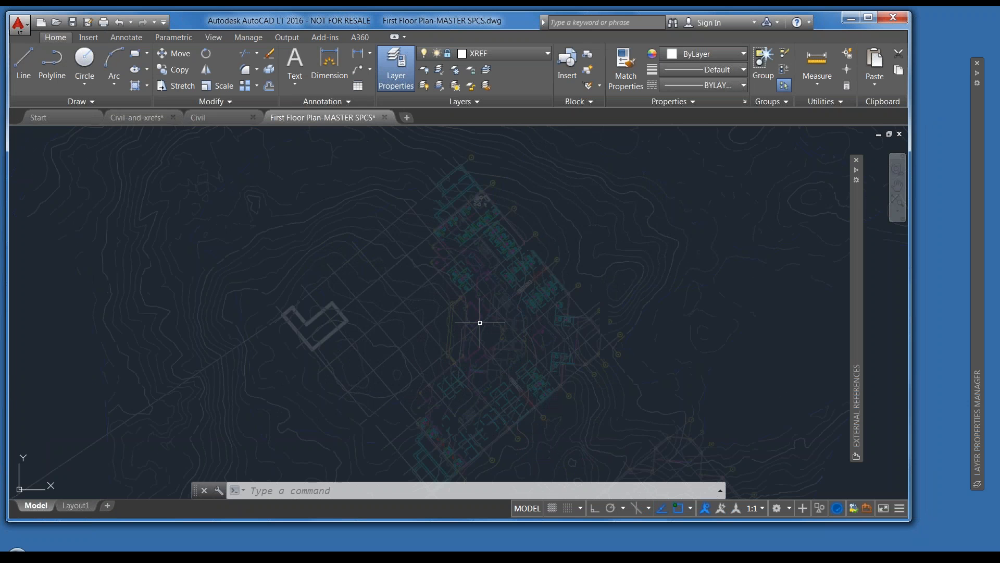
{"action": "scroll", "coordinate": [480, 323], "scroll_direction": "down", "scroll_amount": 3}
{"action": "middle_click_drag", "start_coordinate": [486, 364], "coordinate": [440, 310]}
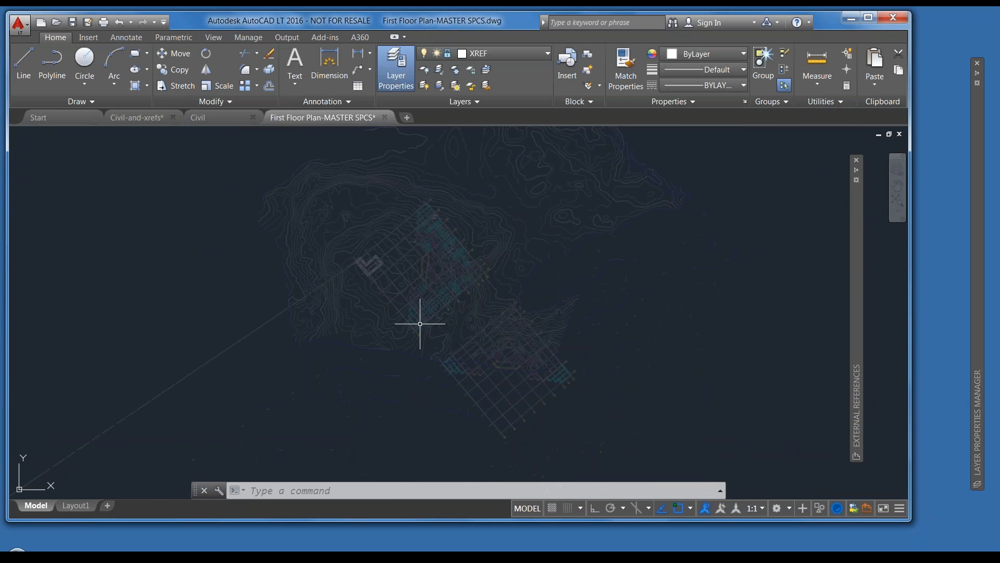
{"action": "scroll", "coordinate": [414, 280], "scroll_direction": "down", "scroll_amount": 3}
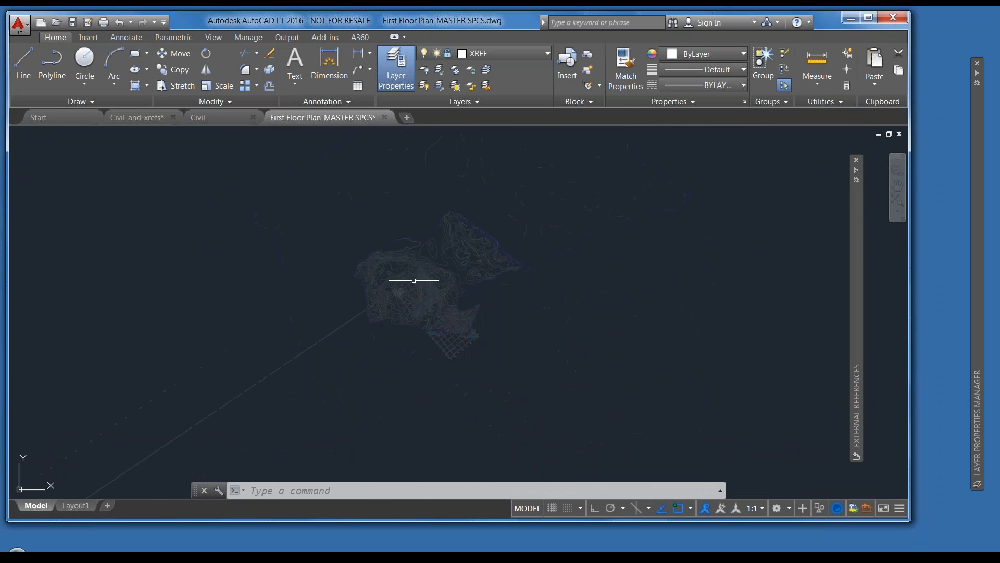
{"action": "scroll", "coordinate": [414, 280], "scroll_direction": "up", "scroll_amount": 2}
{"action": "scroll", "coordinate": [413, 280], "scroll_direction": "up", "scroll_amount": 2}
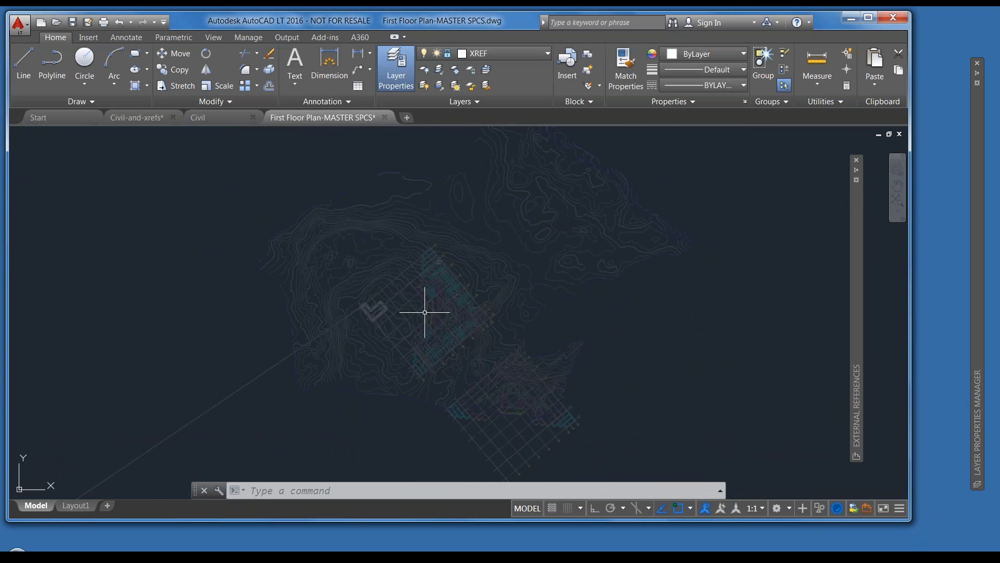
{"action": "scroll", "coordinate": [425, 312], "scroll_direction": "up", "scroll_amount": 4}
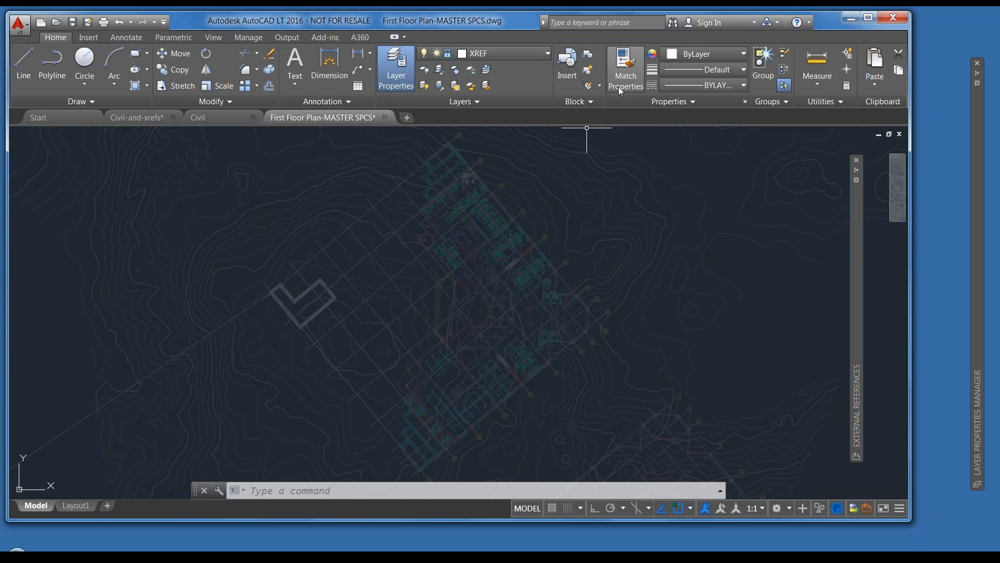
Step: Set the locked layer fading to 0% and clear the selection of the contour reference
{"action": "left_click", "coordinate": [476, 101]}
{"action": "left_click_drag", "start_coordinate": [497, 148], "coordinate": [395, 148]}
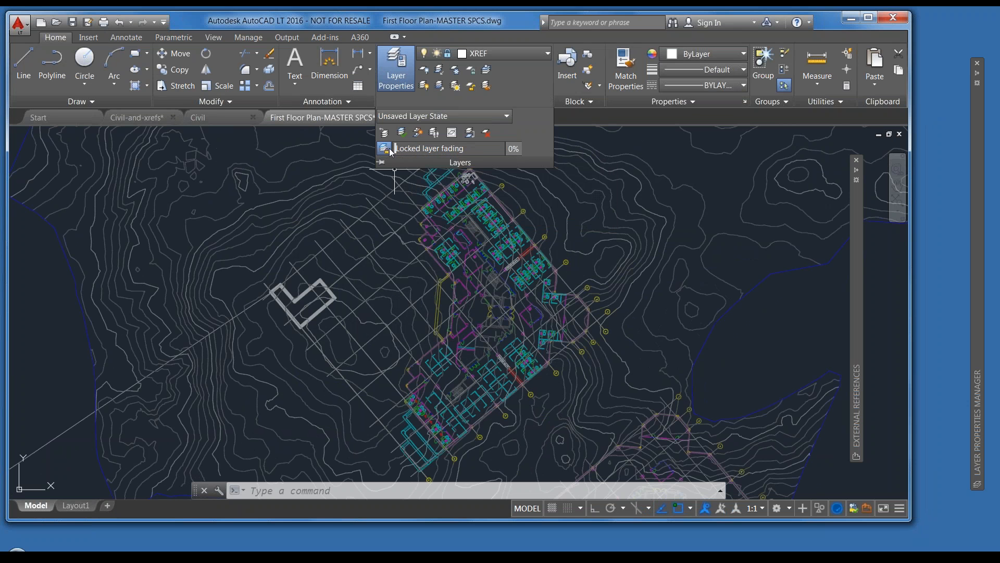
{"action": "left_click", "coordinate": [357, 183]}
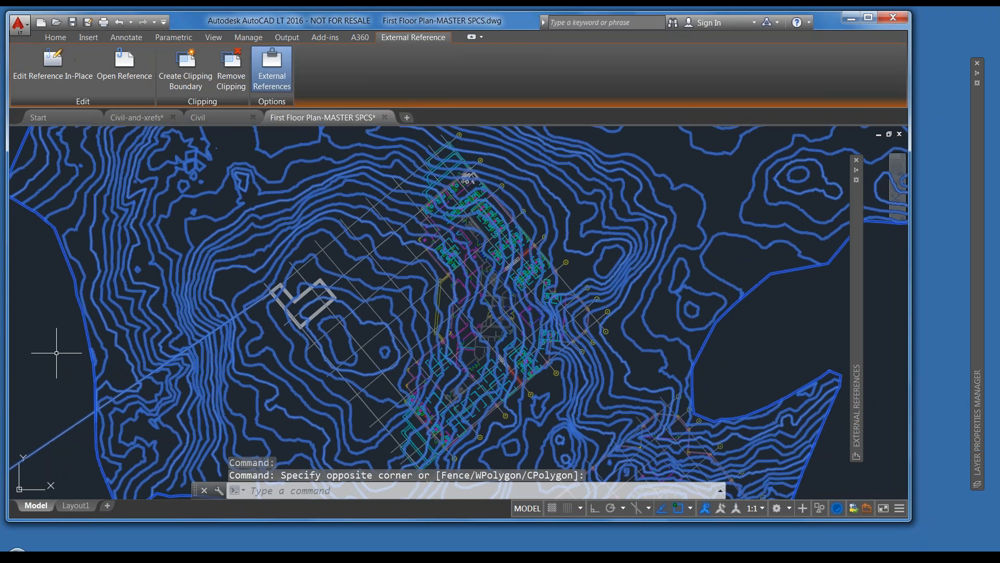
{"action": "key", "text": "Escape"}
{"action": "key", "text": "Escape"}
{"action": "key", "text": "Escape"}
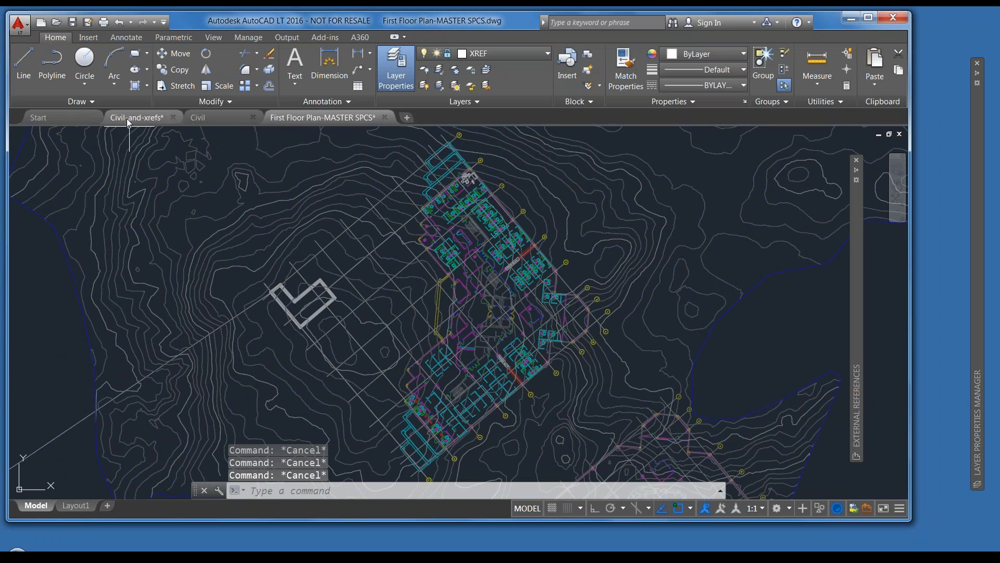
{"action": "scroll", "coordinate": [218, 281], "scroll_direction": "down", "scroll_amount": 5}
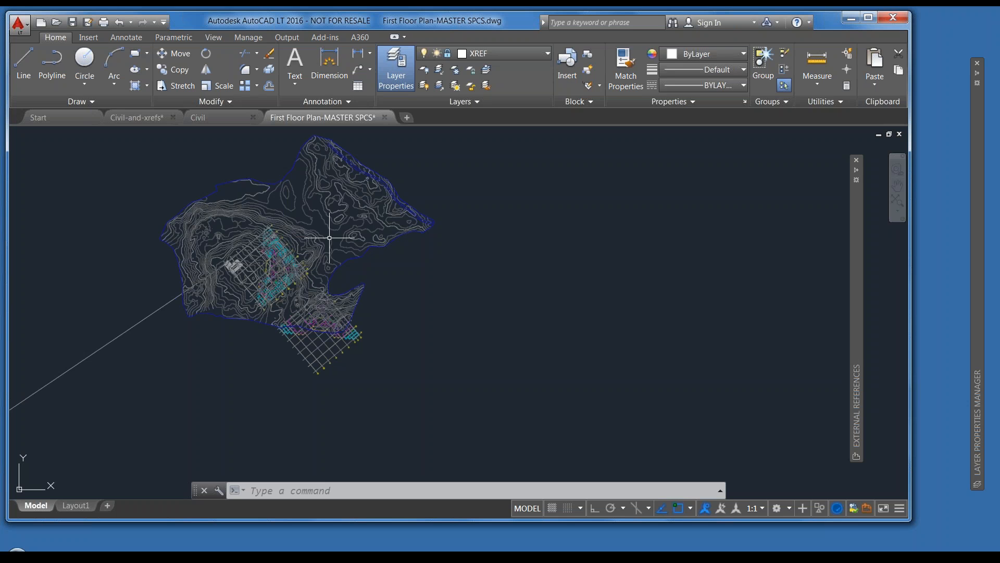
{"action": "scroll", "coordinate": [268, 284], "scroll_direction": "up", "scroll_amount": 6}
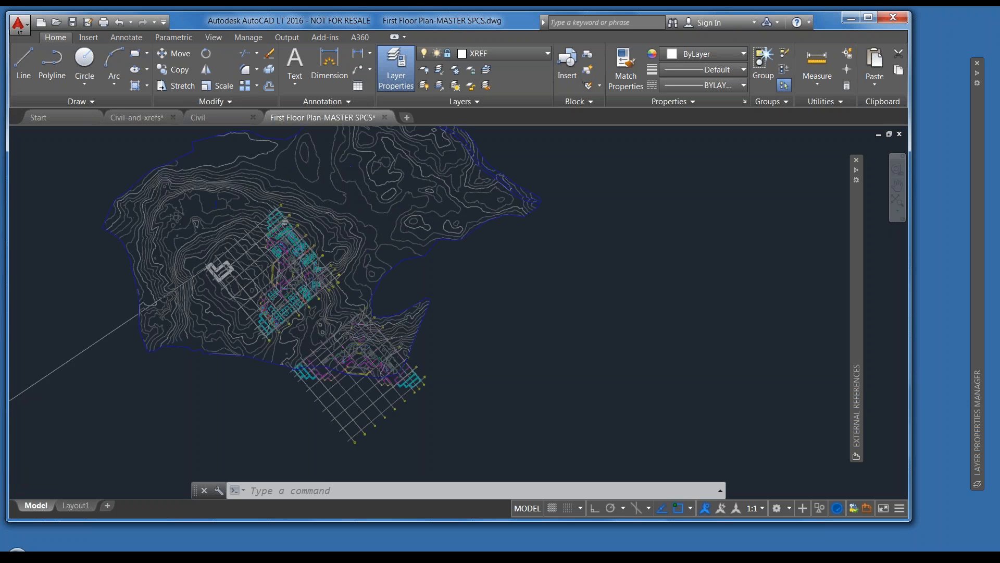
{"action": "middle_click_drag", "start_coordinate": [270, 282], "coordinate": [398, 253]}
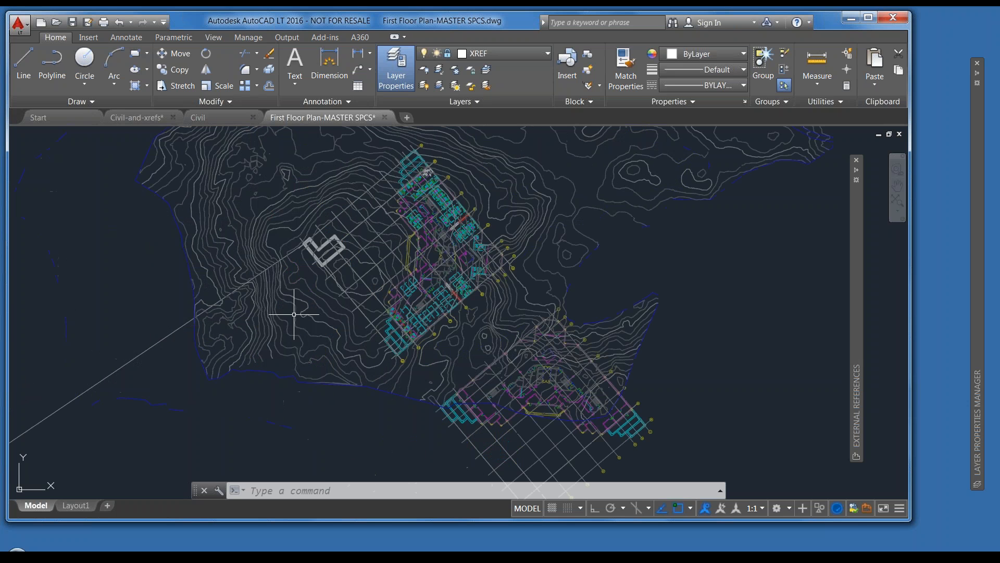